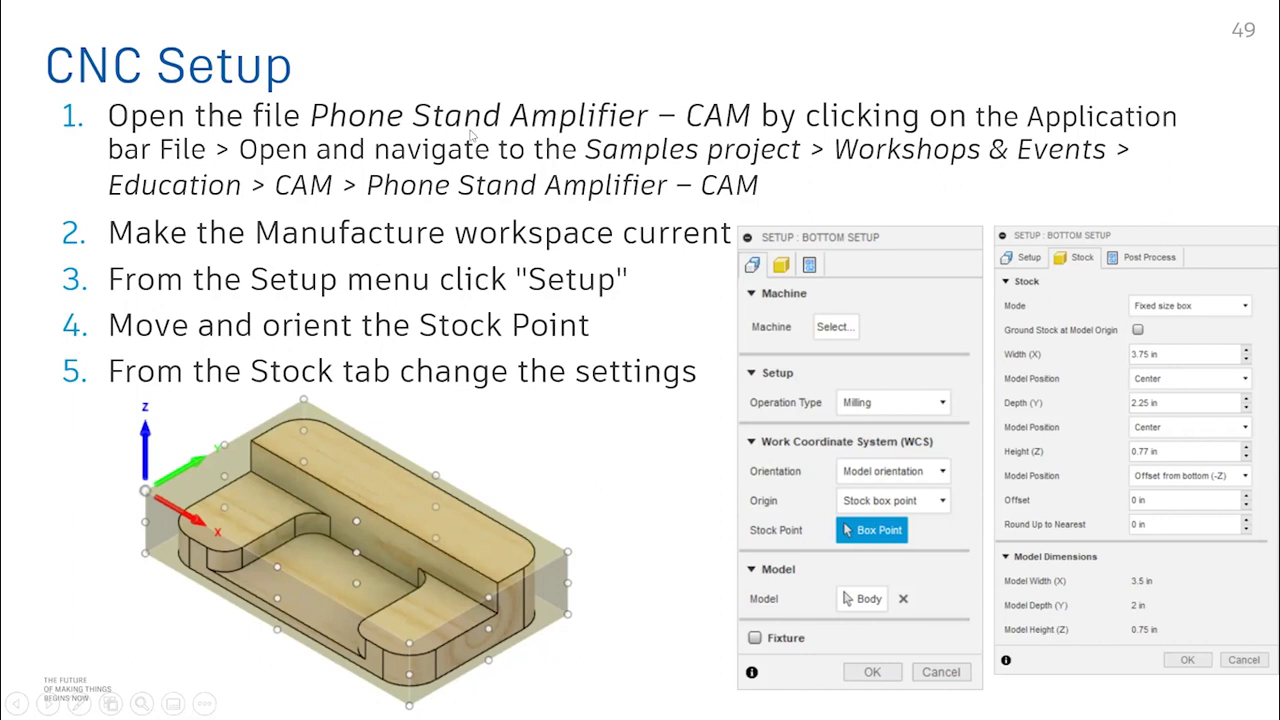
Leave the PowerPoint CNC Setup slide to bring up Fusion 360's empty Untitled design
key(alt+Tab)
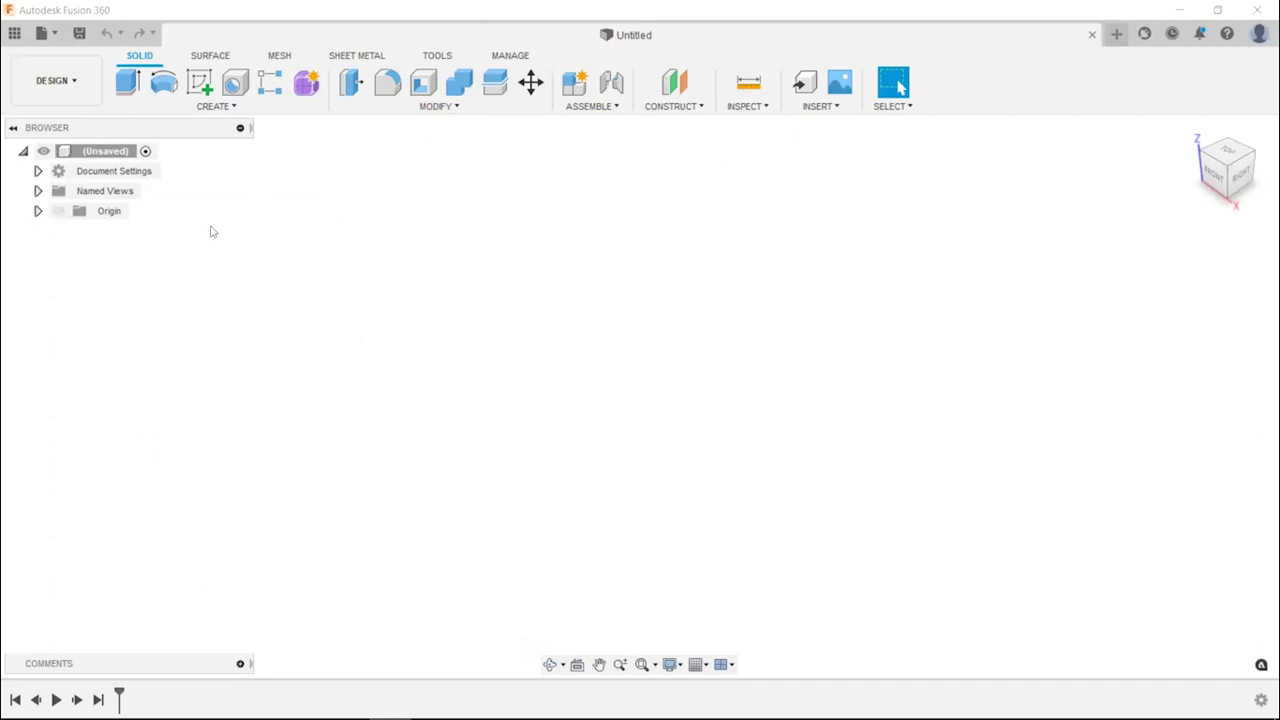
Open the Phone Stand Amplifier - CAM sample from Samples > Workshops & Events > Education > CAM
click(59, 39)
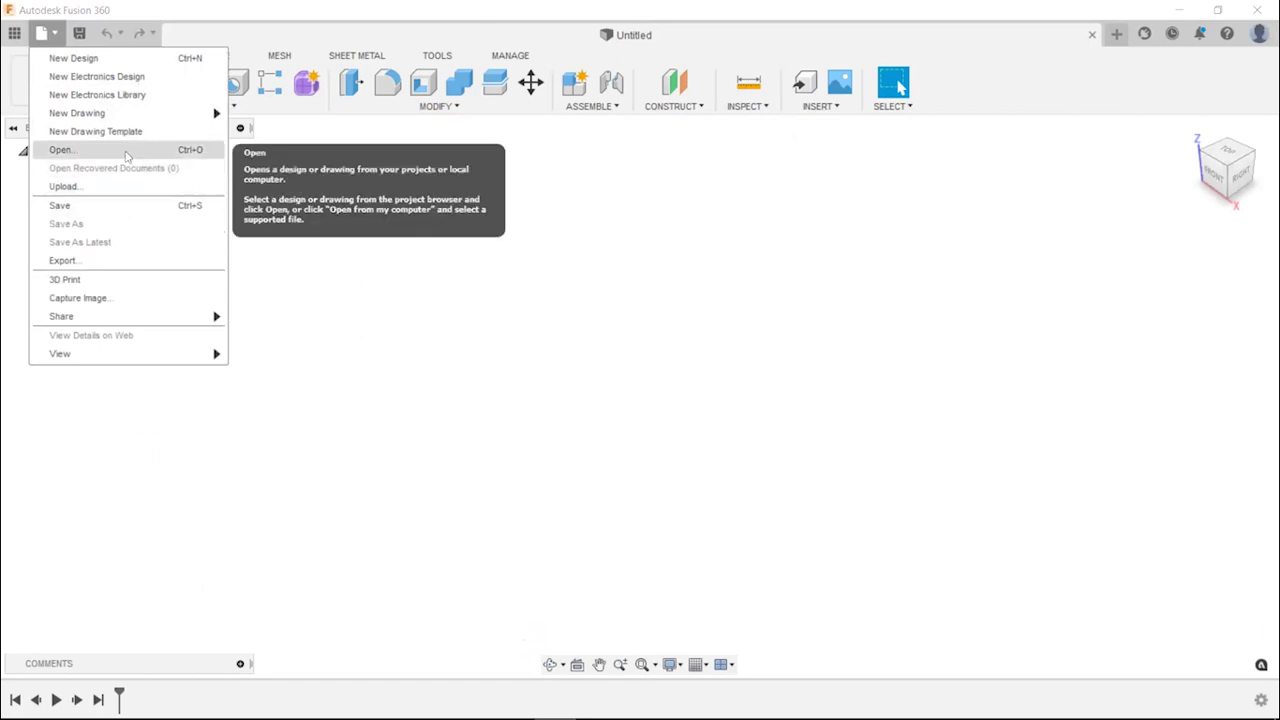
click(62, 150)
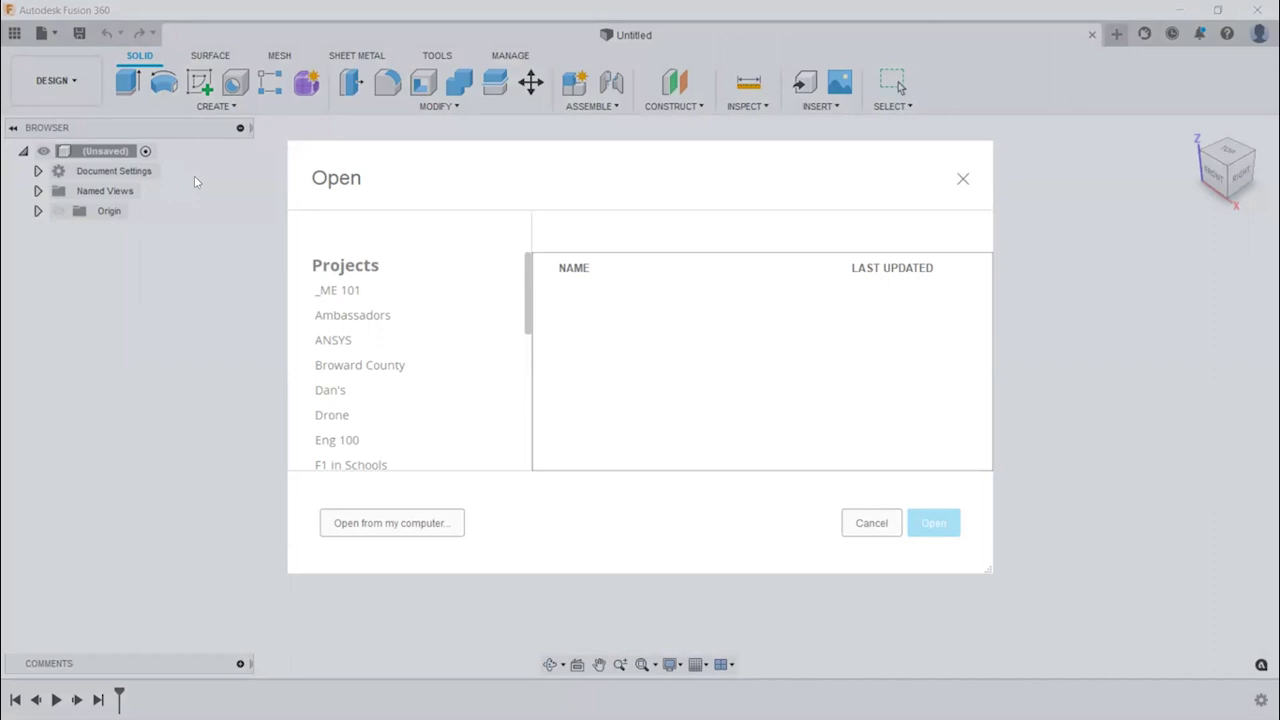
drag(530, 298, 533, 435)
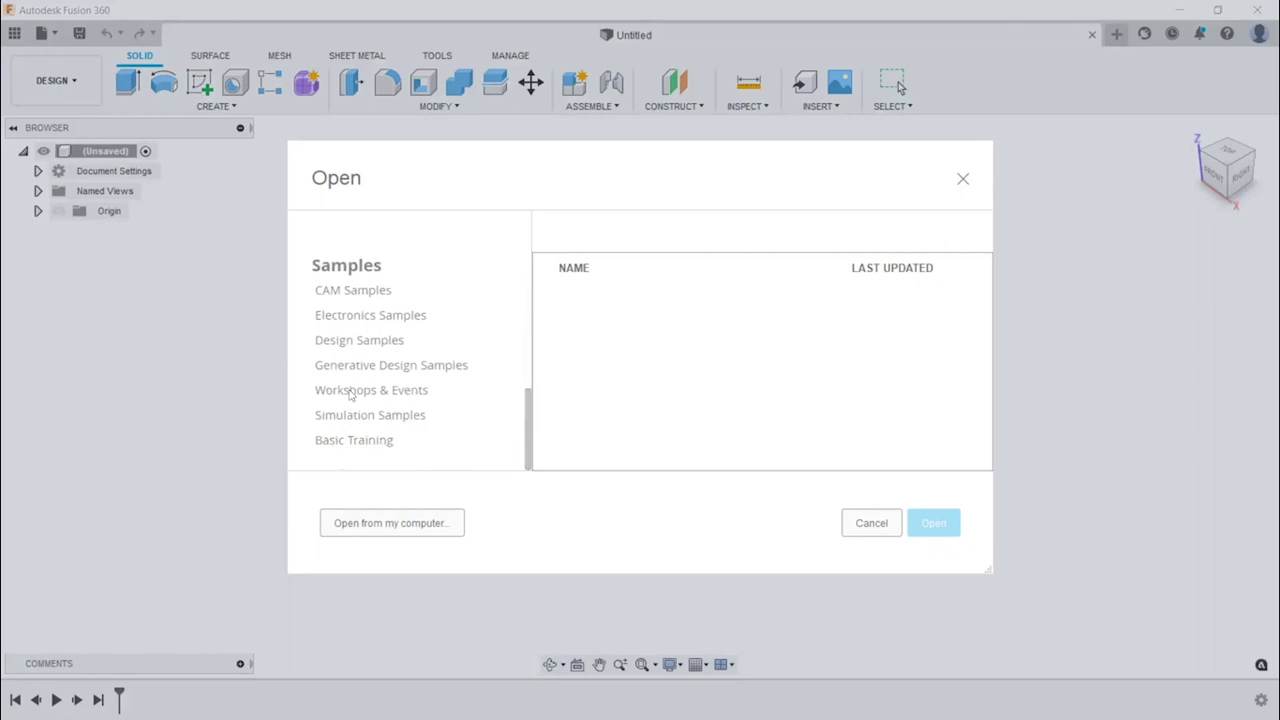
click(428, 398)
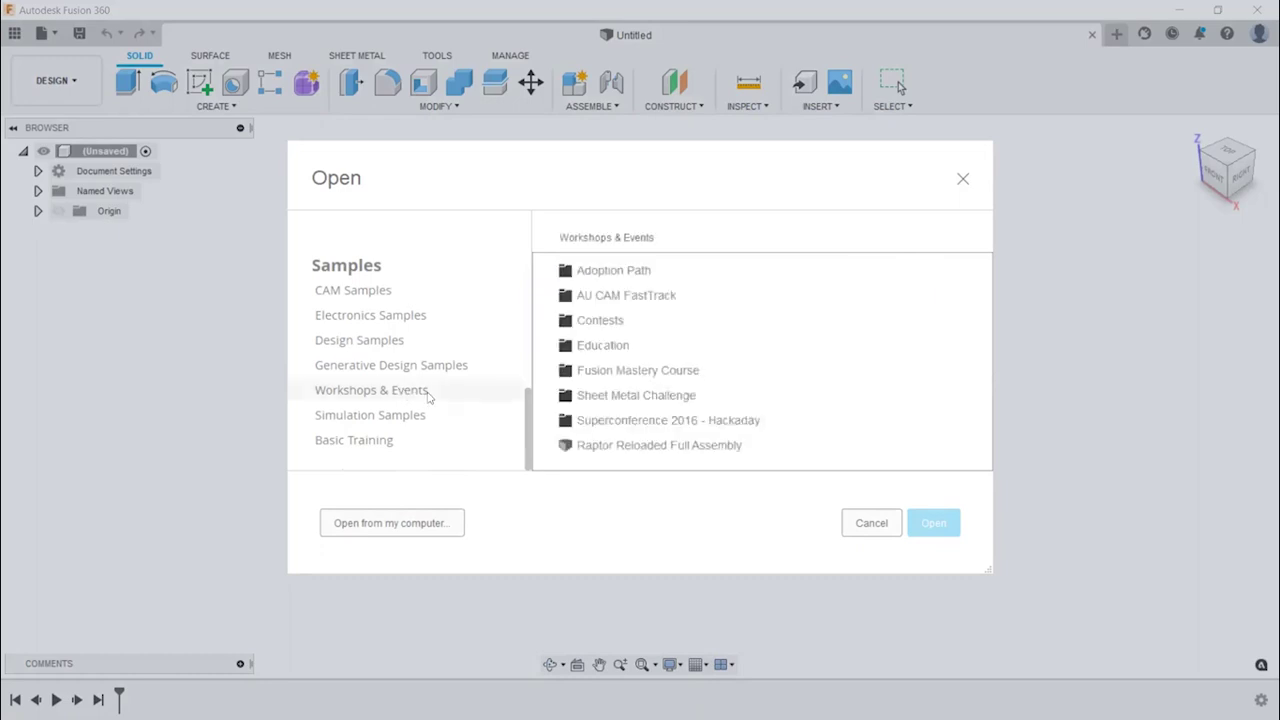
double_click(603, 345)
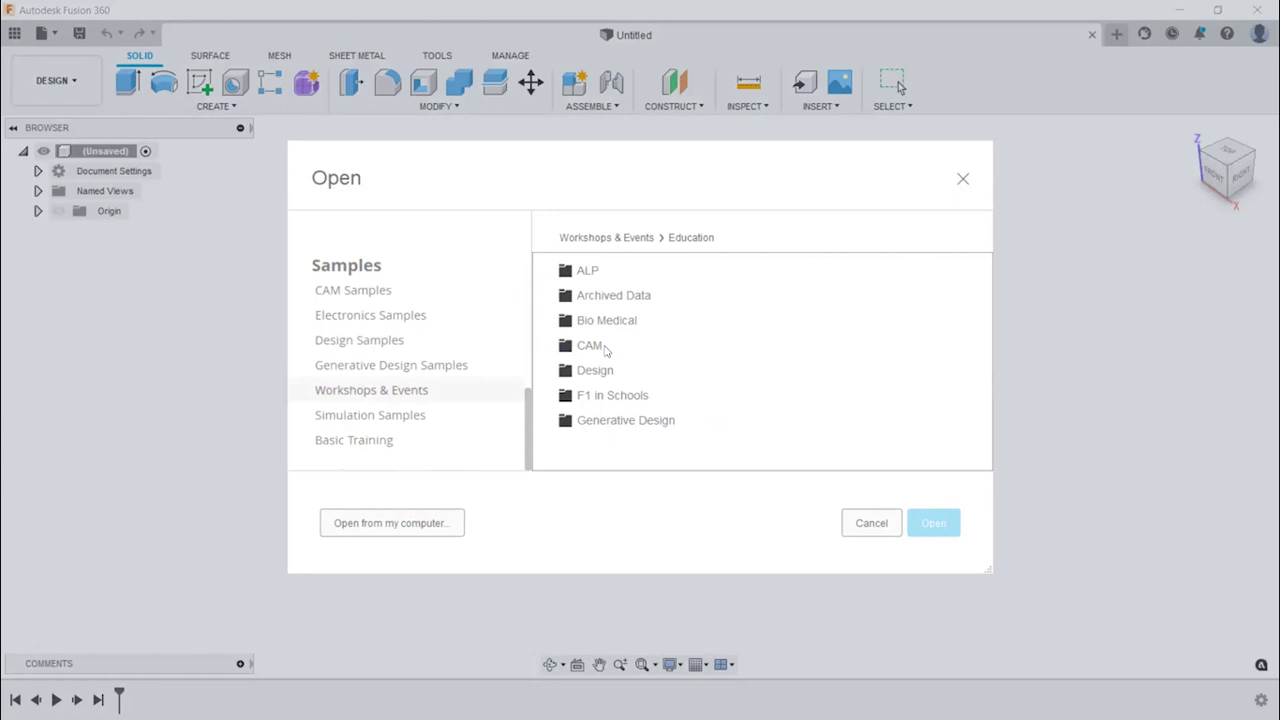
double_click(603, 345)
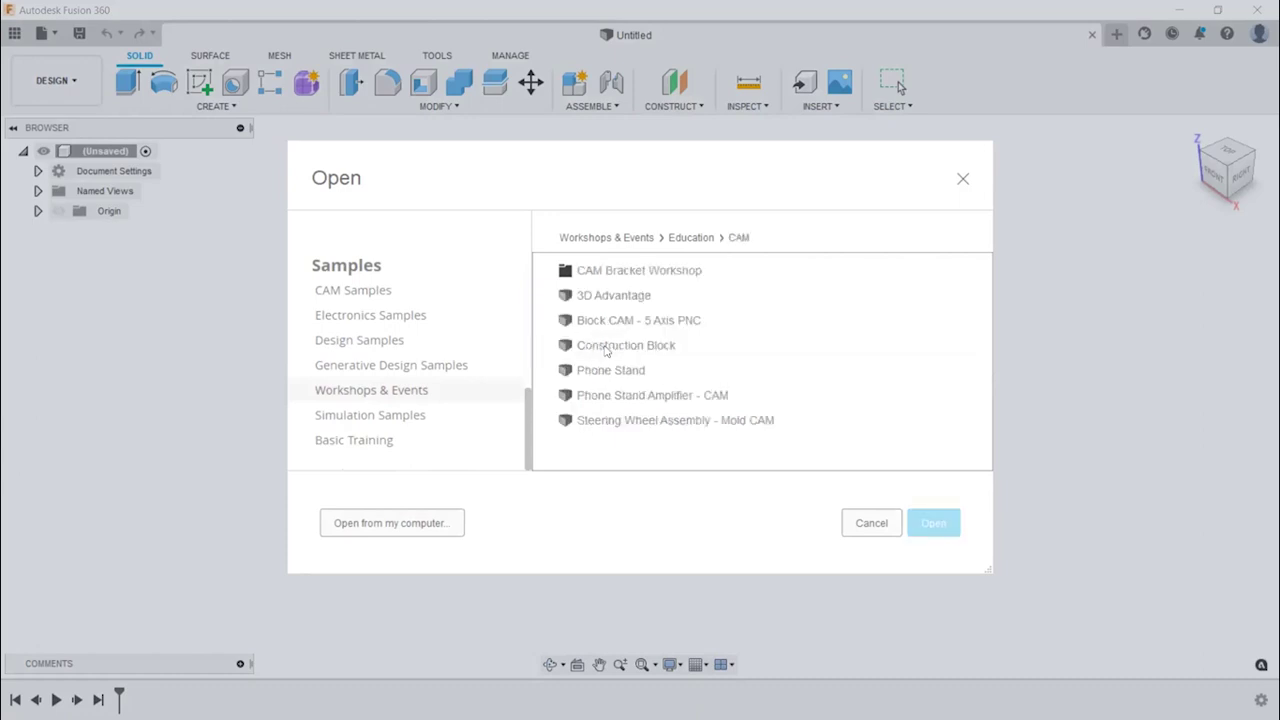
click(669, 399)
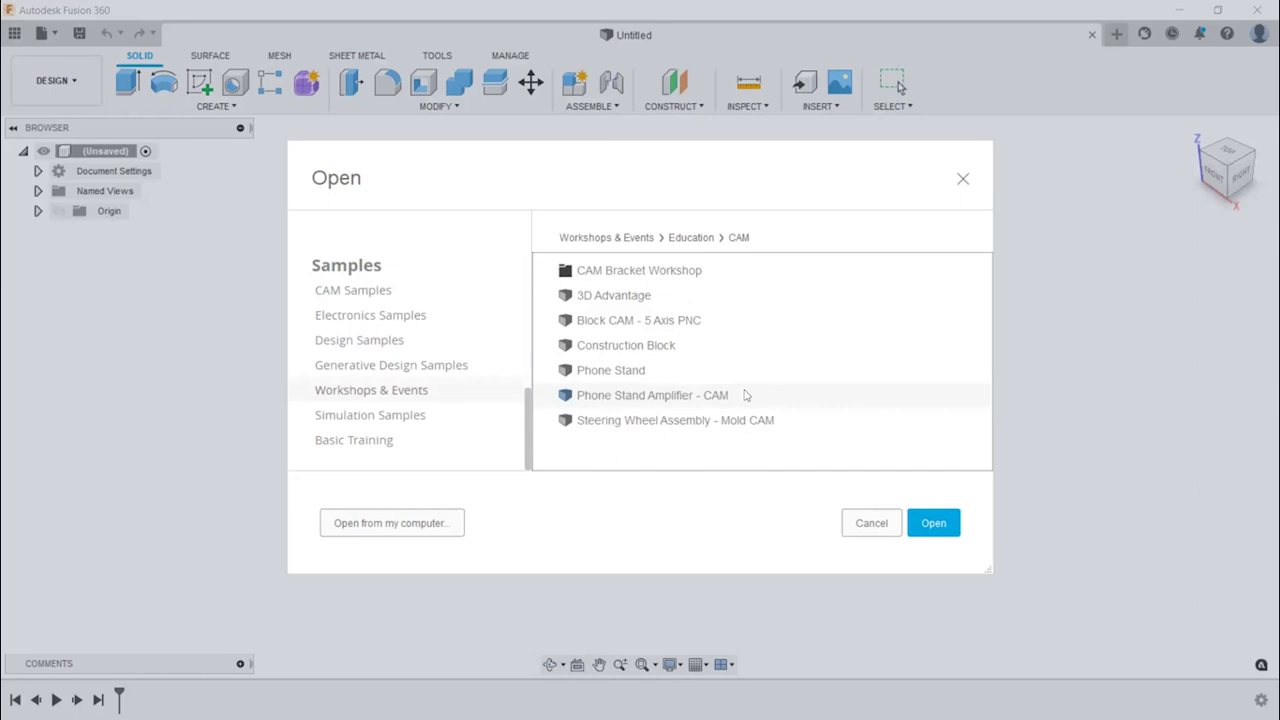
double_click(812, 403)
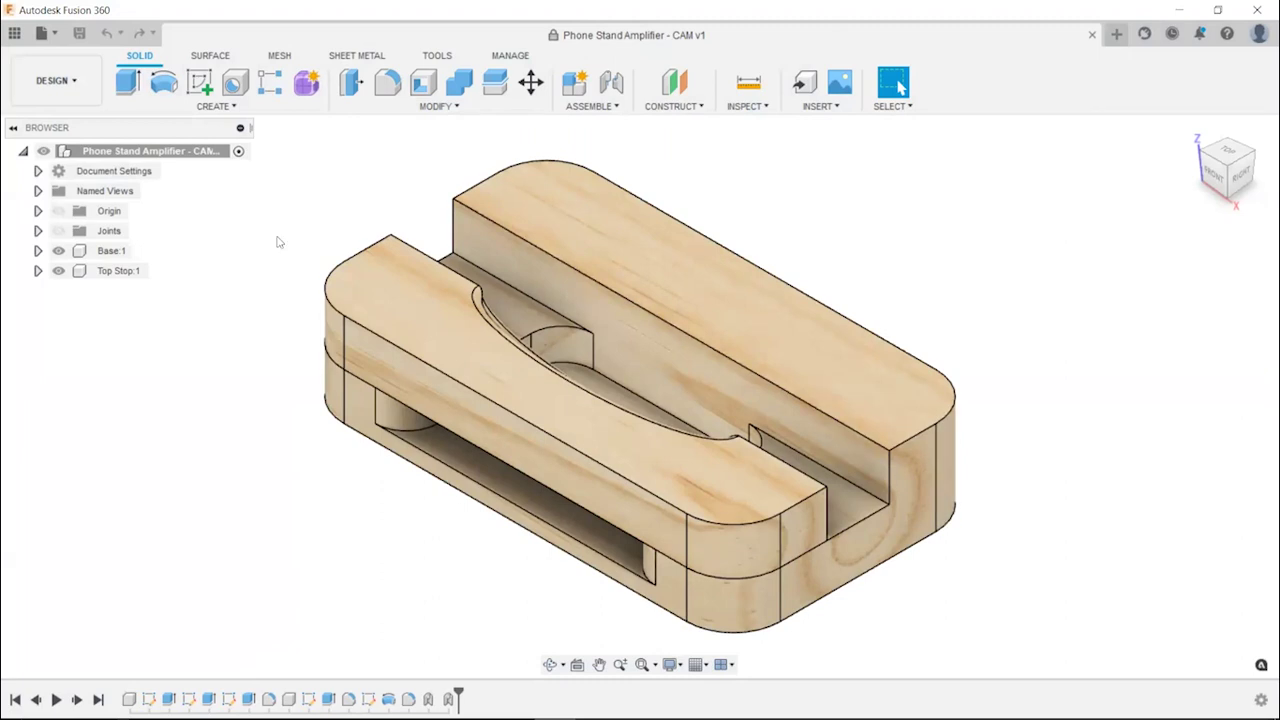
click(55, 32)
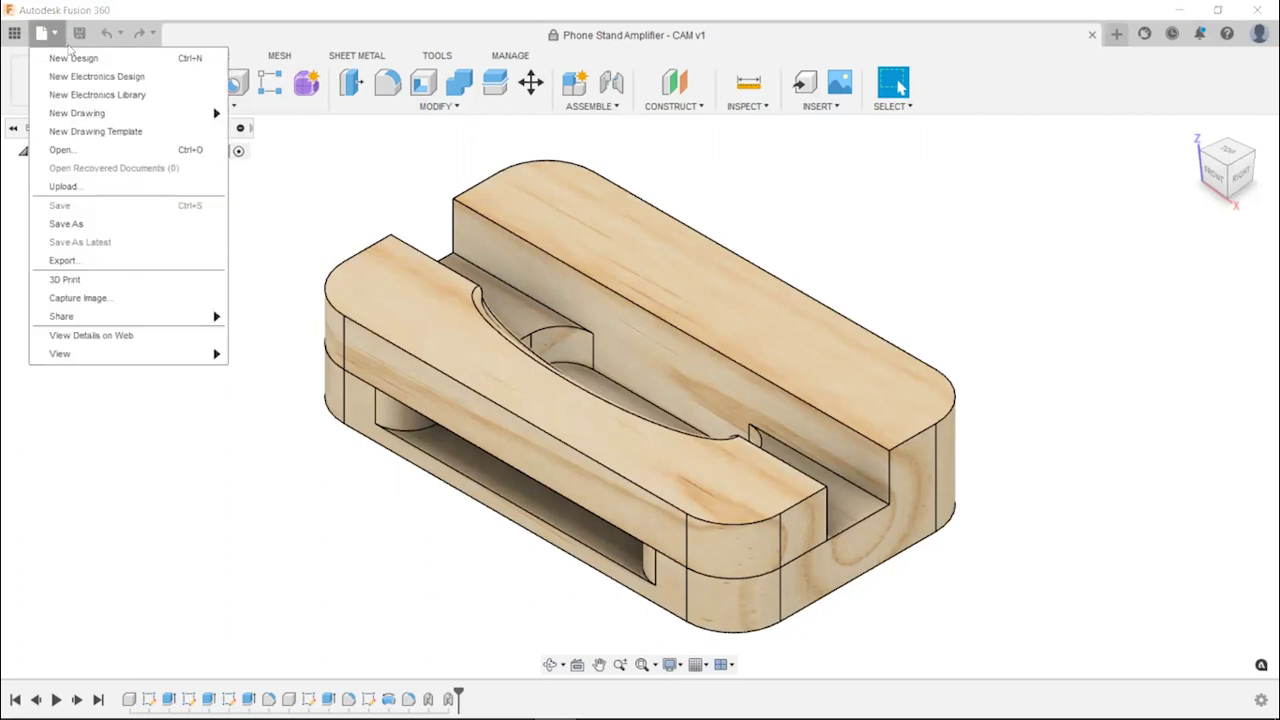
click(93, 153)
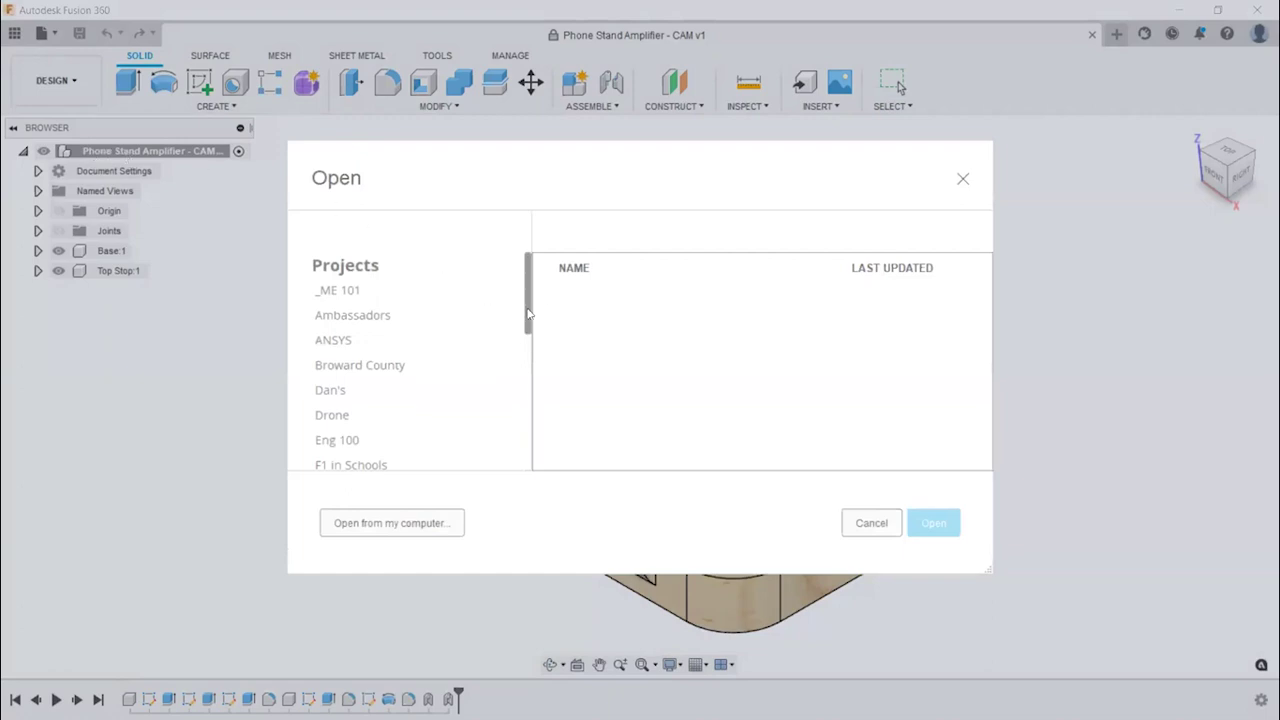
drag(528, 314, 534, 457)
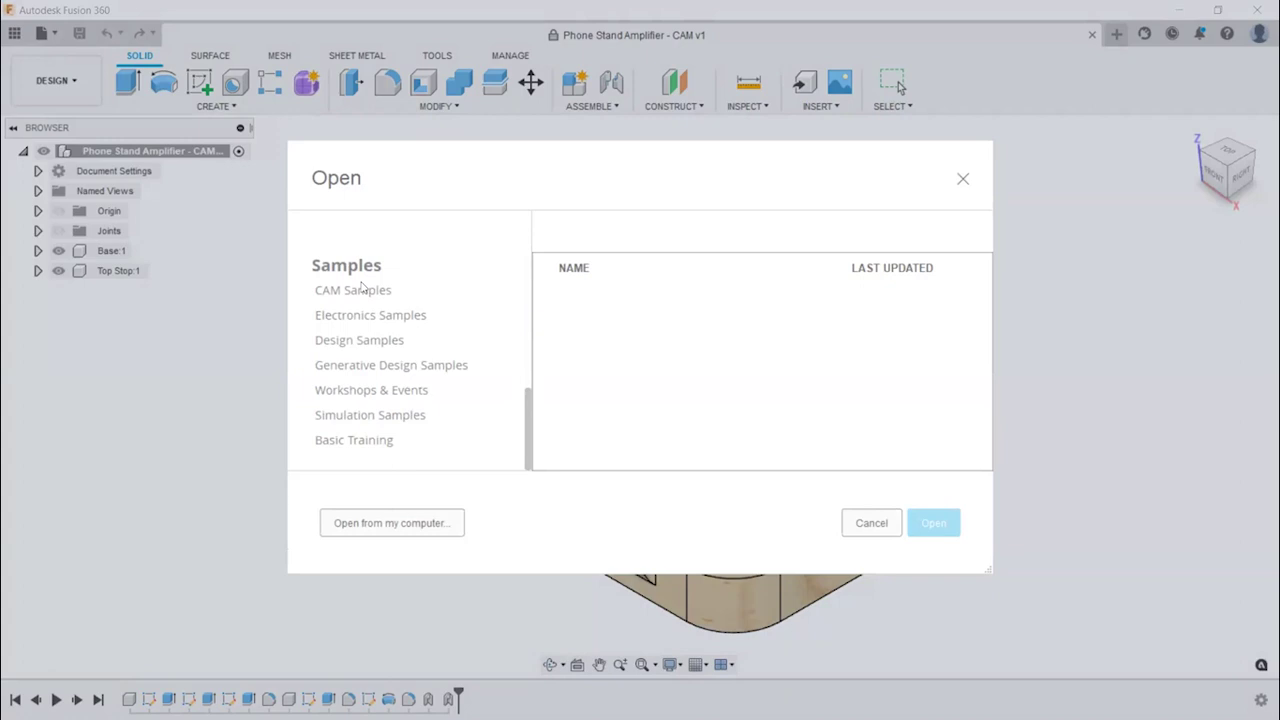
click(427, 399)
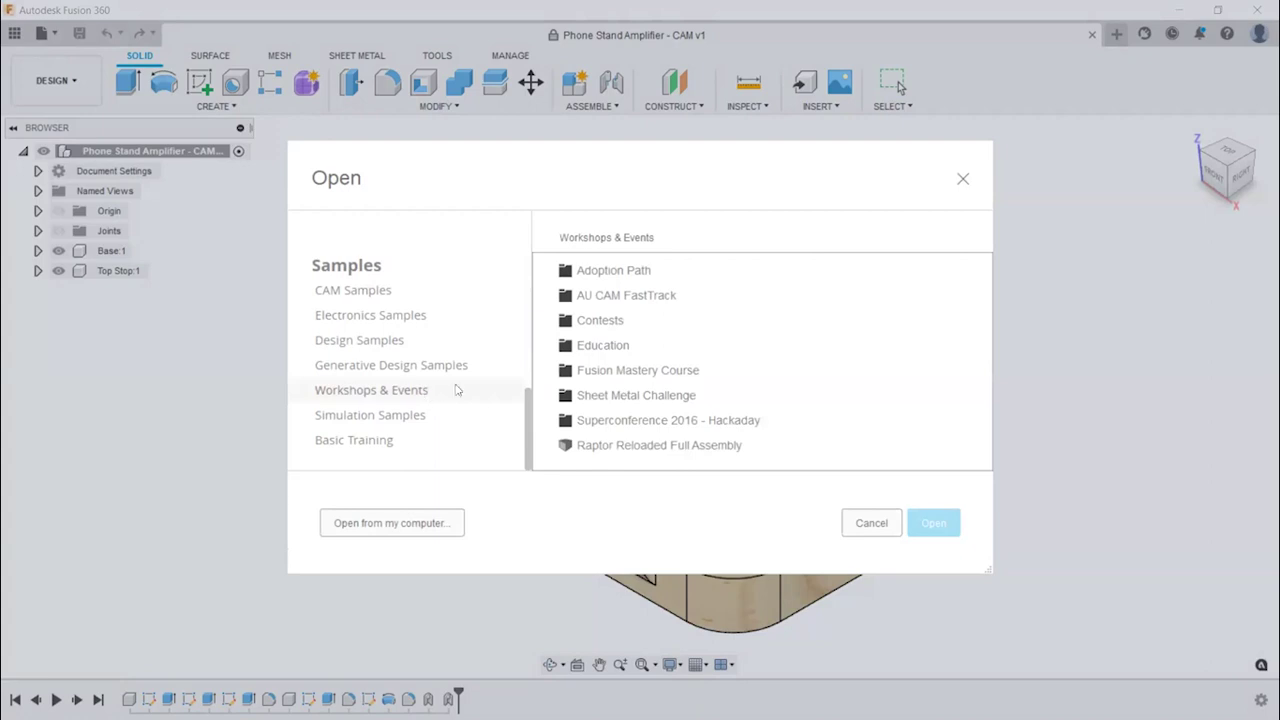
double_click(643, 349)
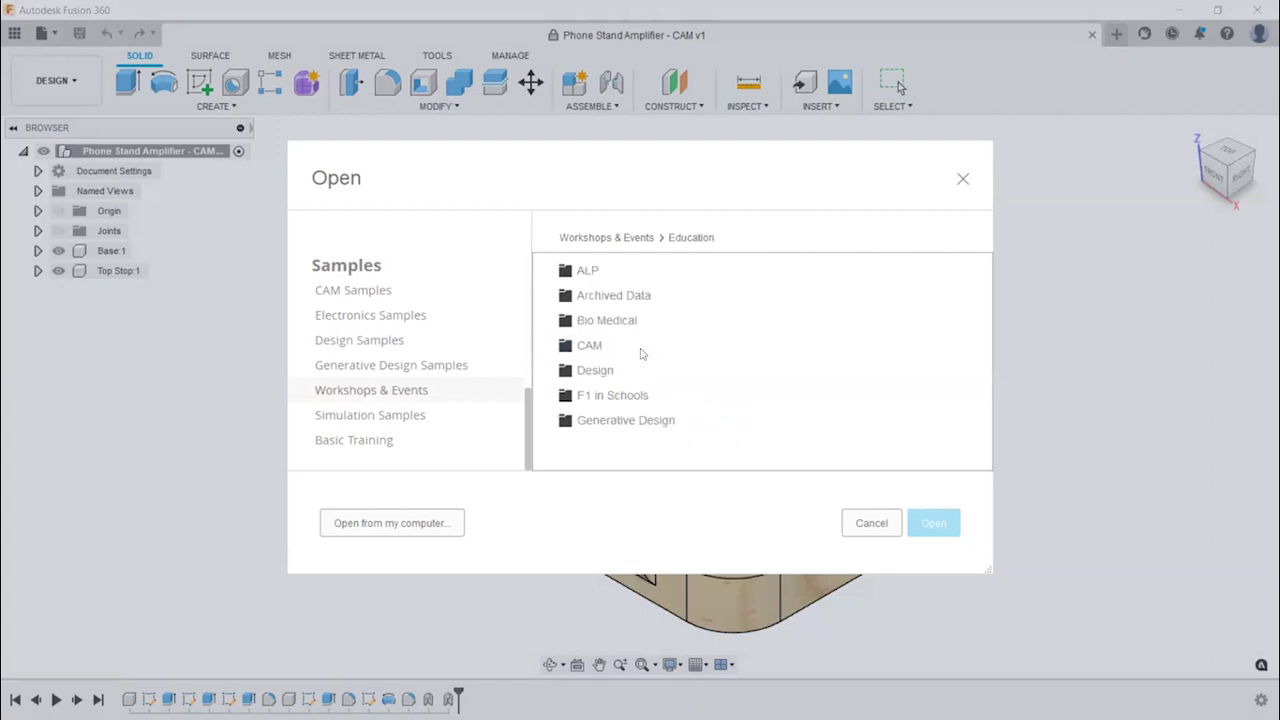
double_click(641, 350)
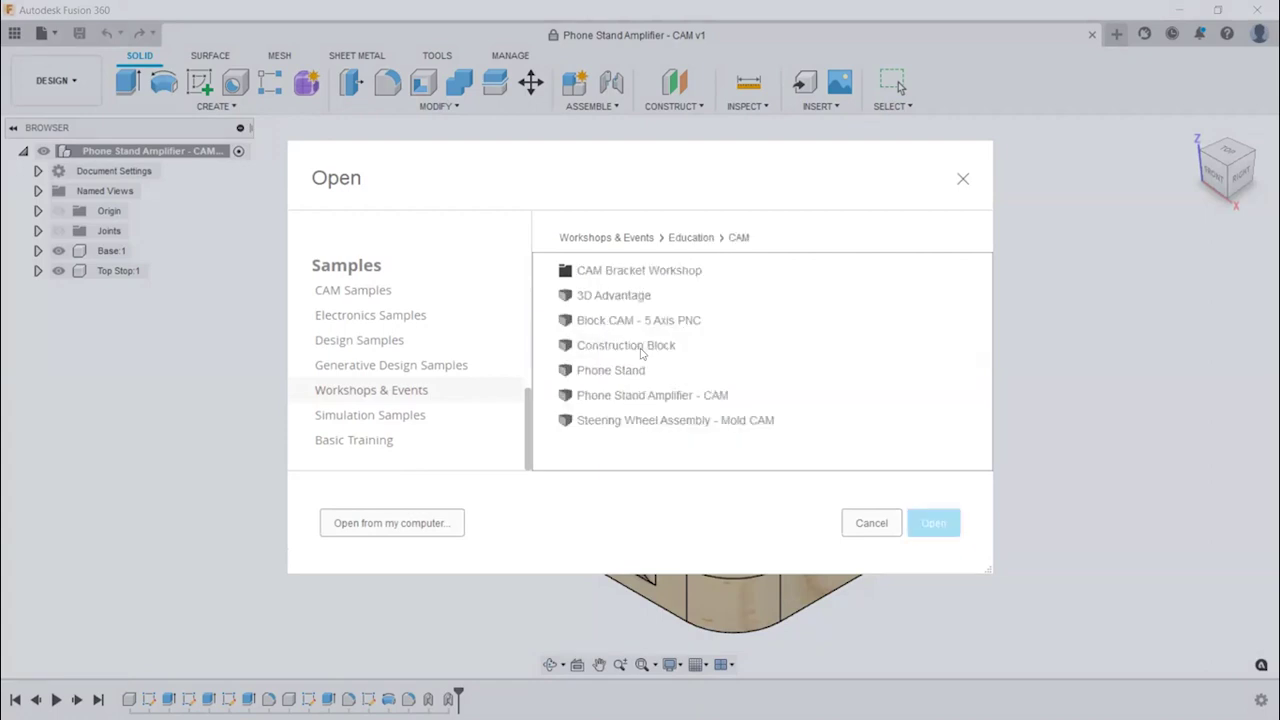
click(764, 397)
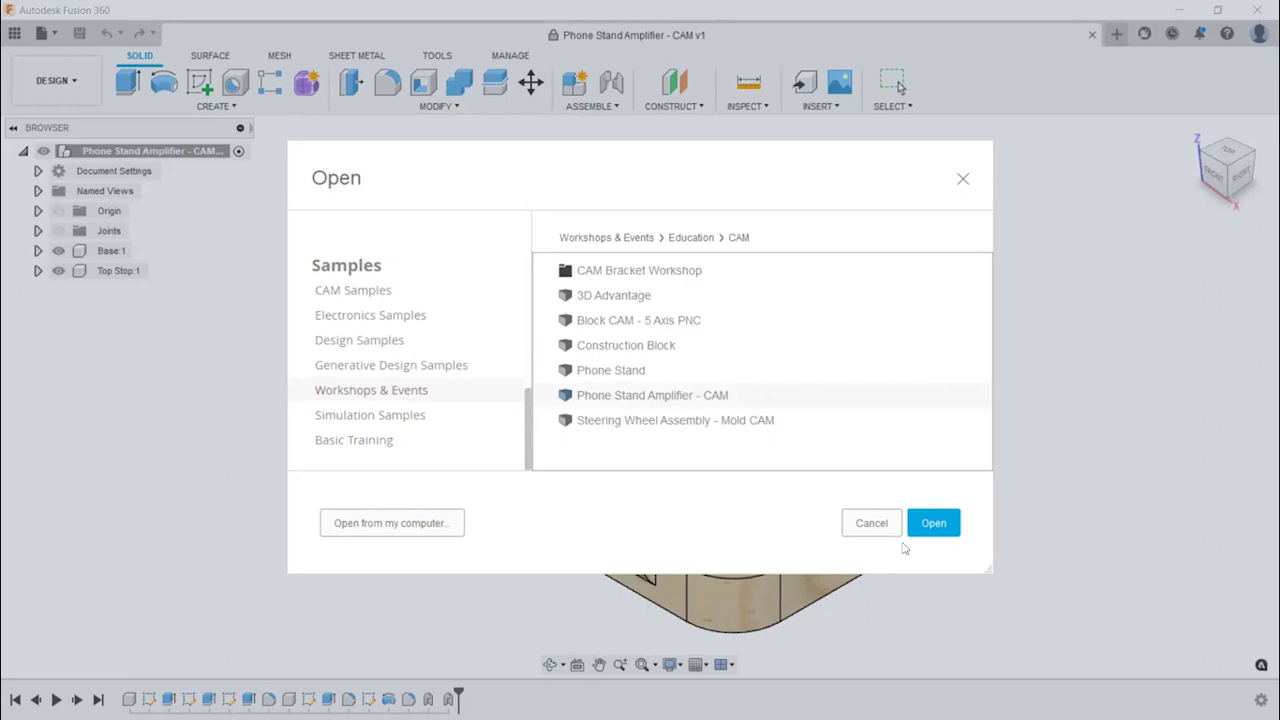
click(868, 523)
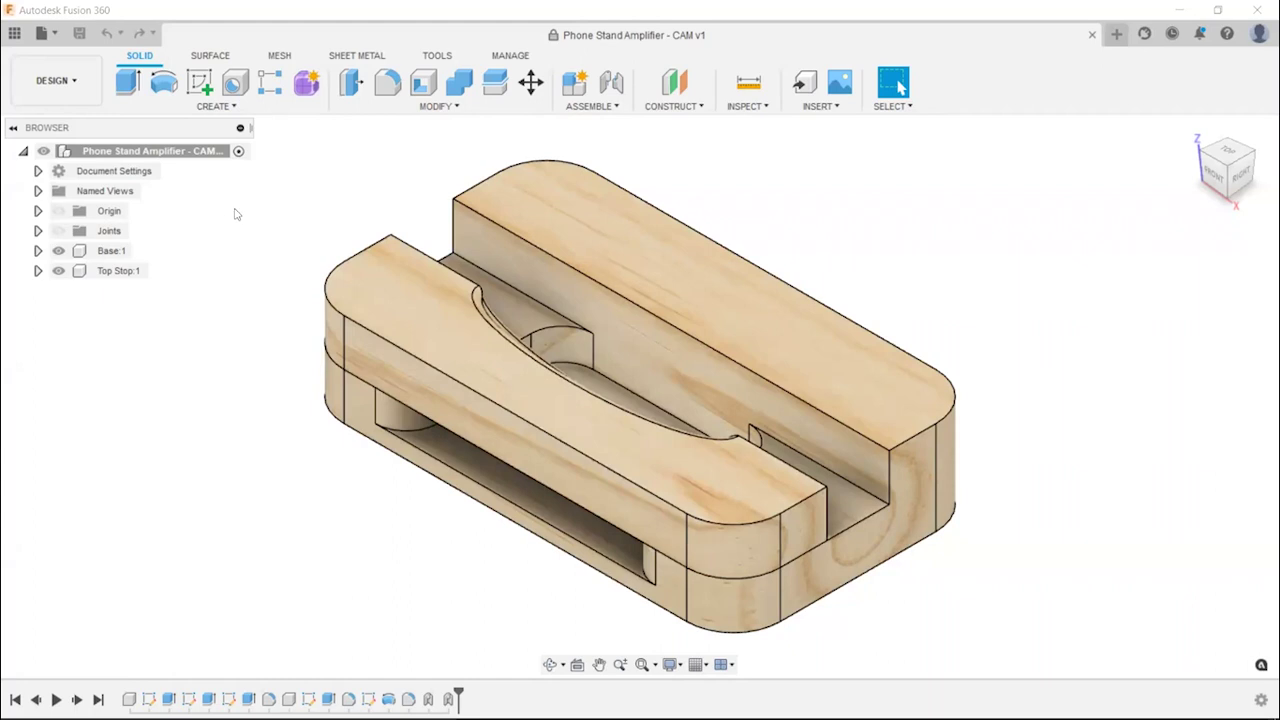
Switch from the DESIGN workspace to MANUFACTURE to reveal Bottom Setup and Top Setup
click(77, 82)
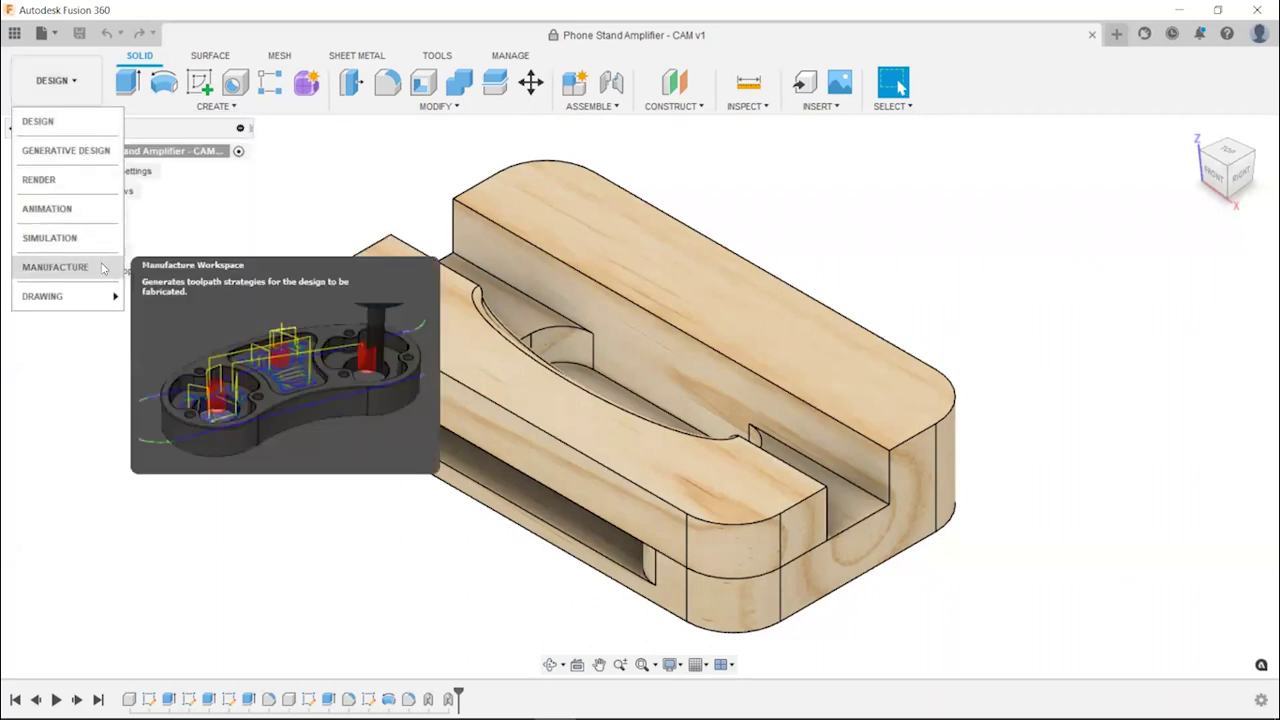
key(Escape)
click(68, 92)
click(103, 268)
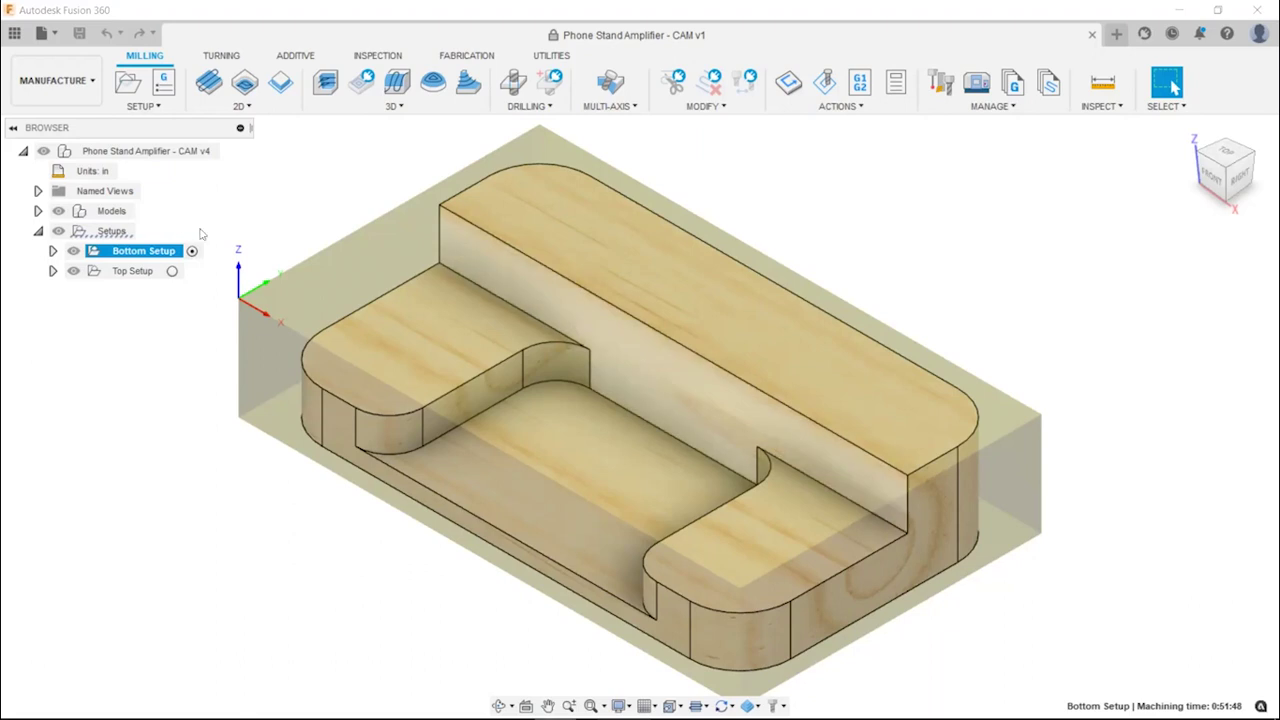
Expand Bottom Setup and launch Simulate on its toolpaths
click(52, 251)
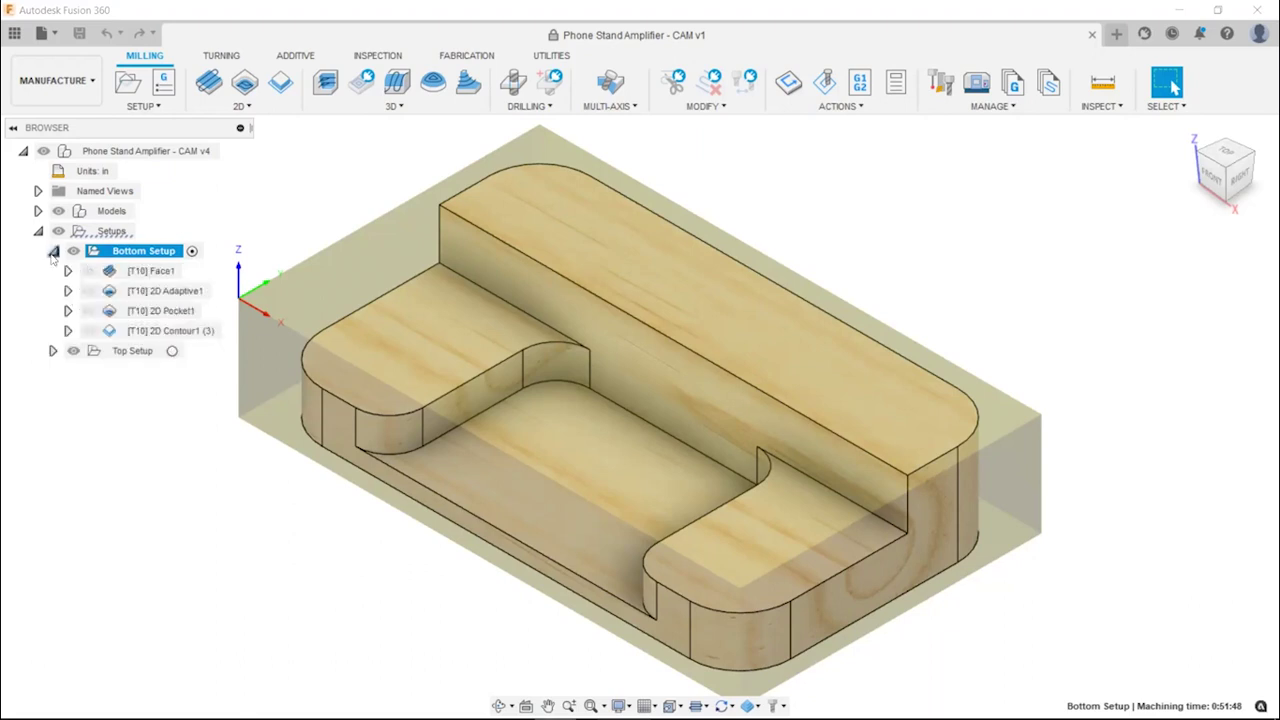
mouse_move(165, 283)
right_click(151, 259)
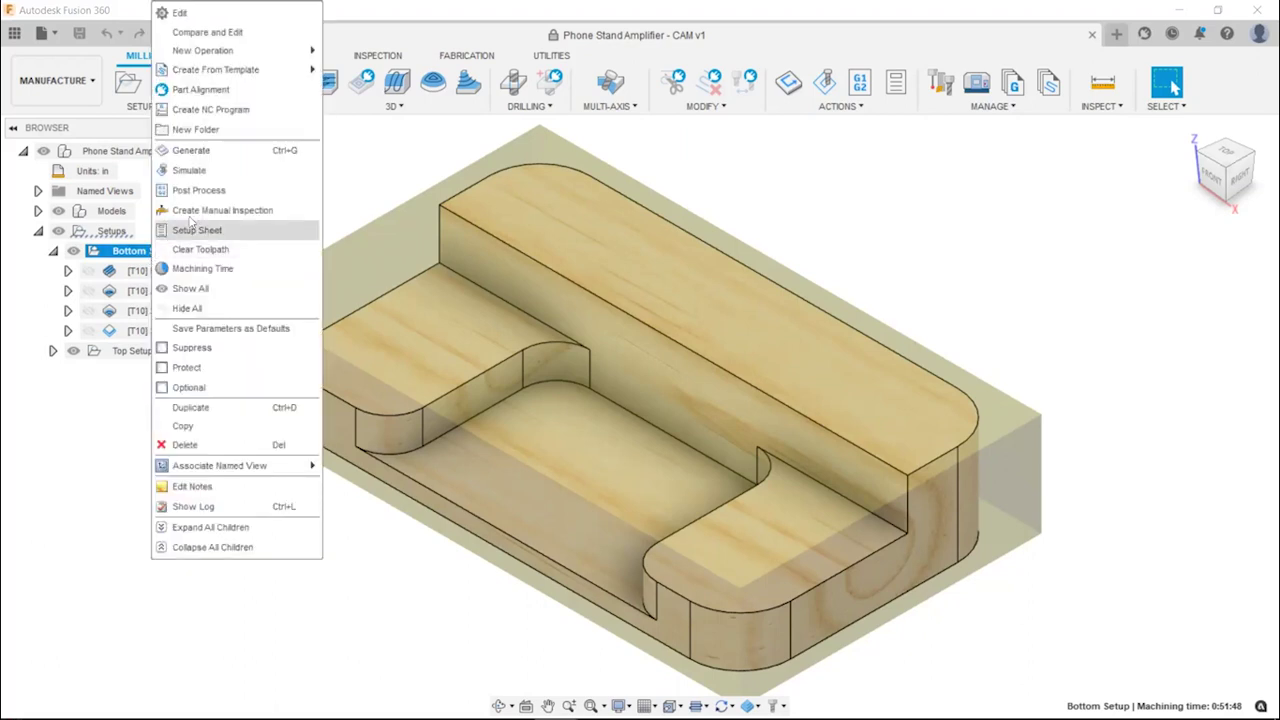
click(248, 170)
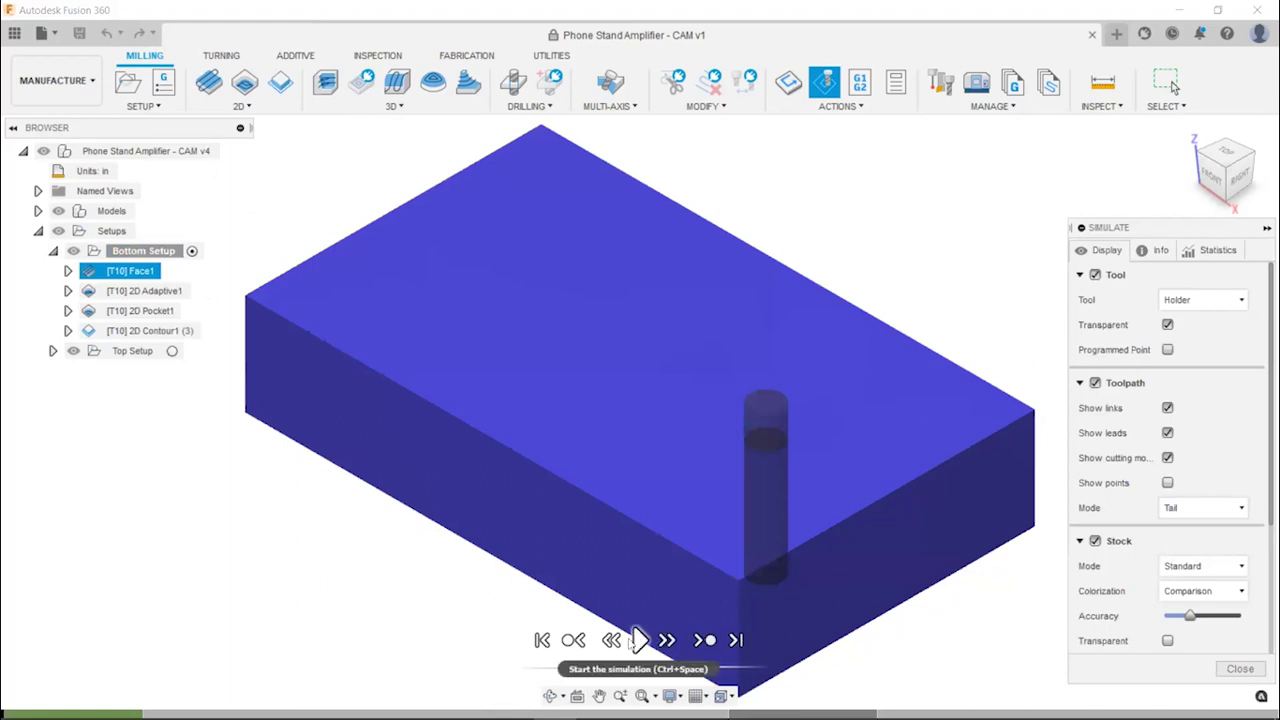
Play the Bottom Setup simulation at increased speed until the base is cut free, then close it
click(641, 643)
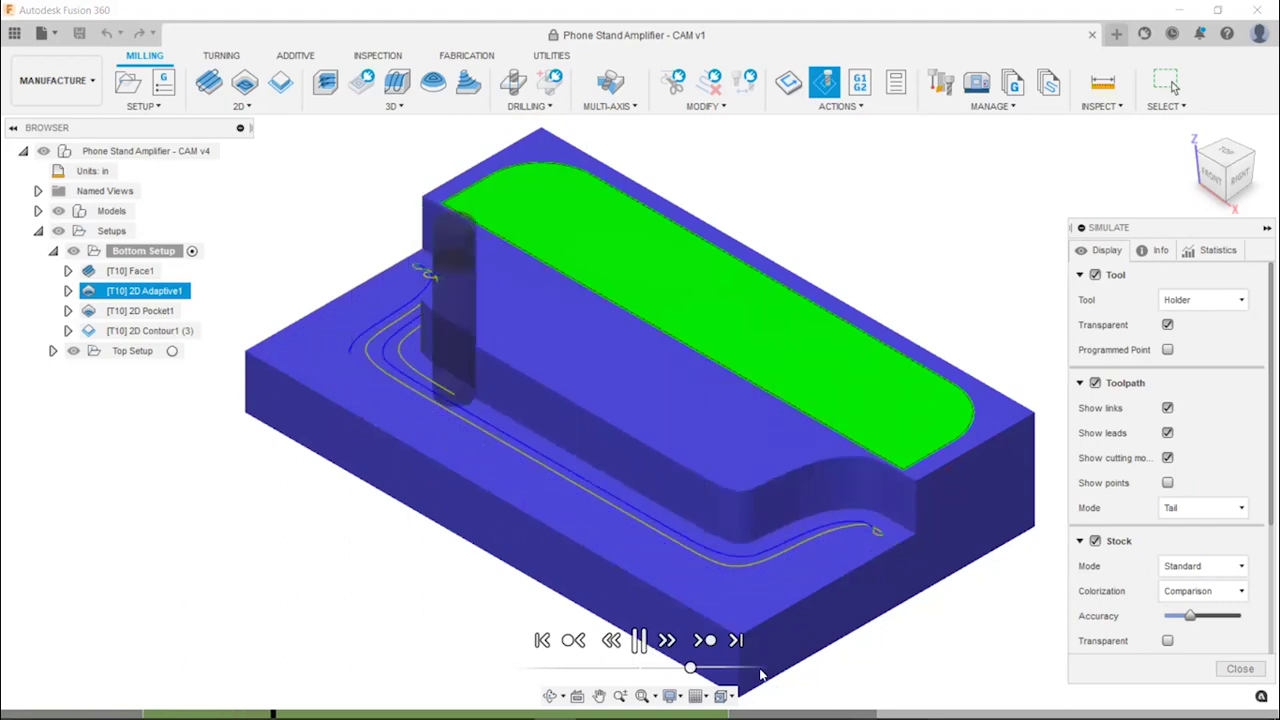
drag(690, 667, 703, 667)
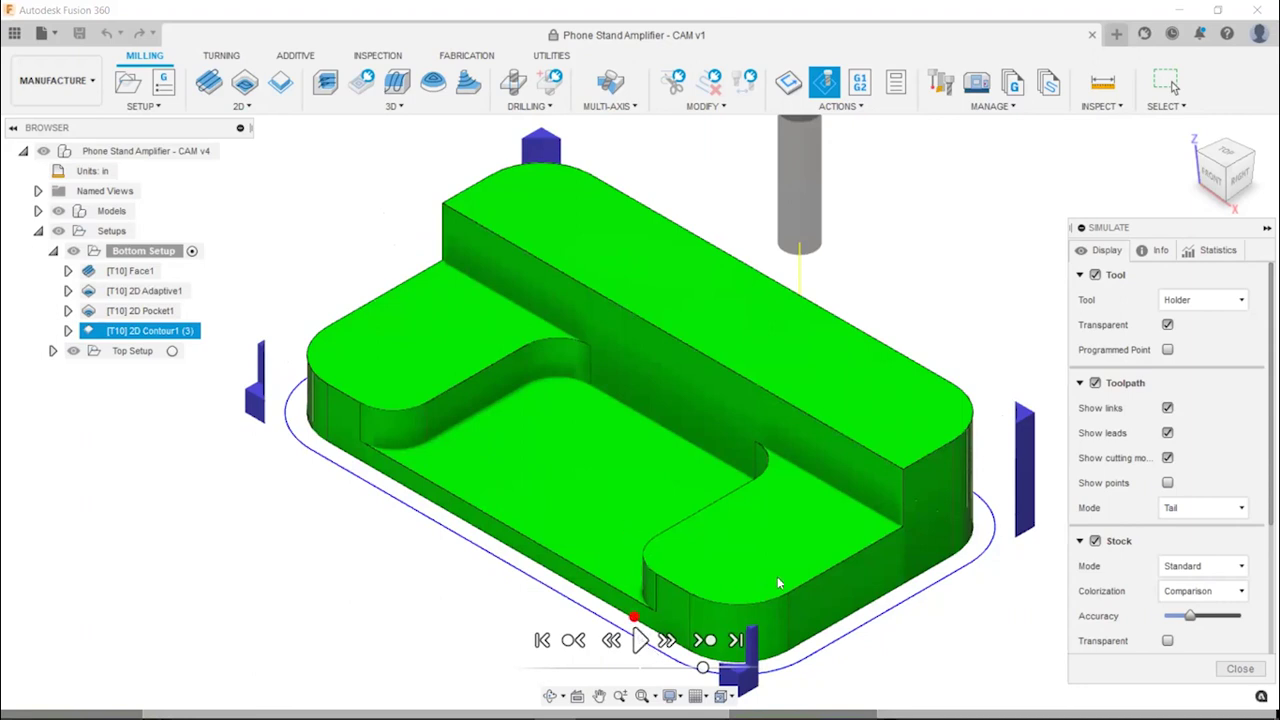
click(1238, 668)
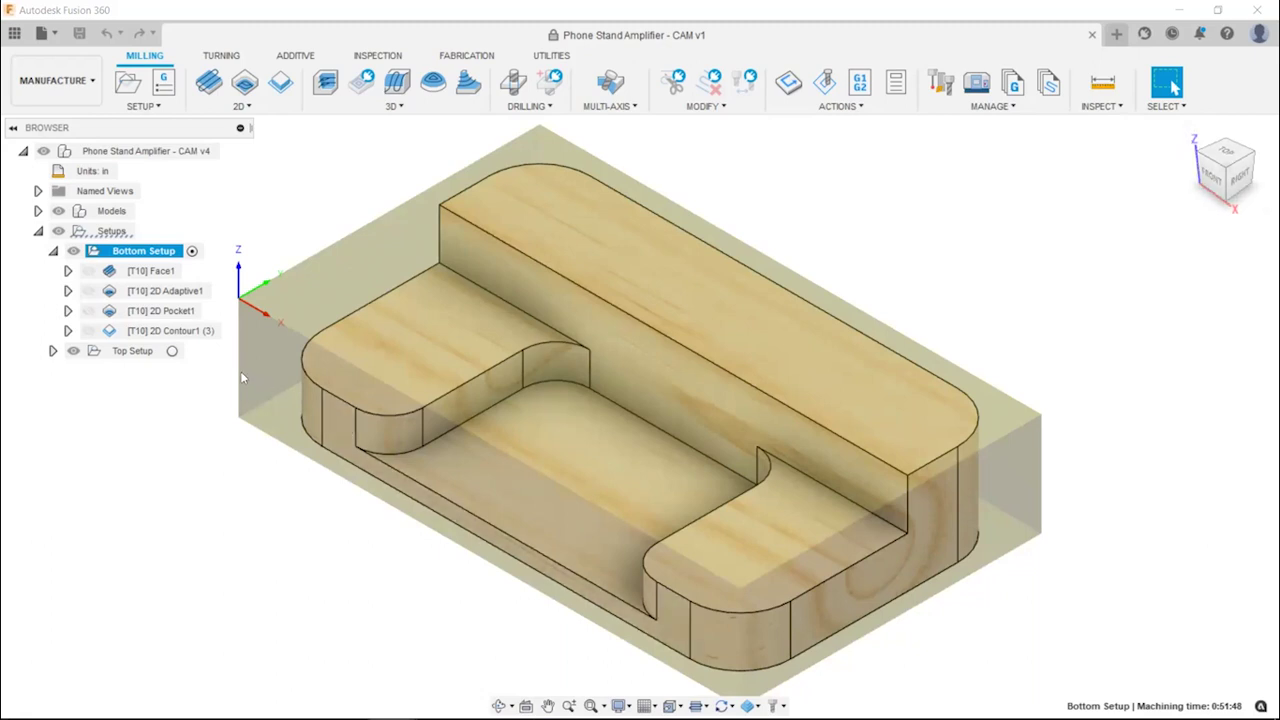
Collapse Bottom Setup in the browser tree to hide its four operations
click(53, 251)
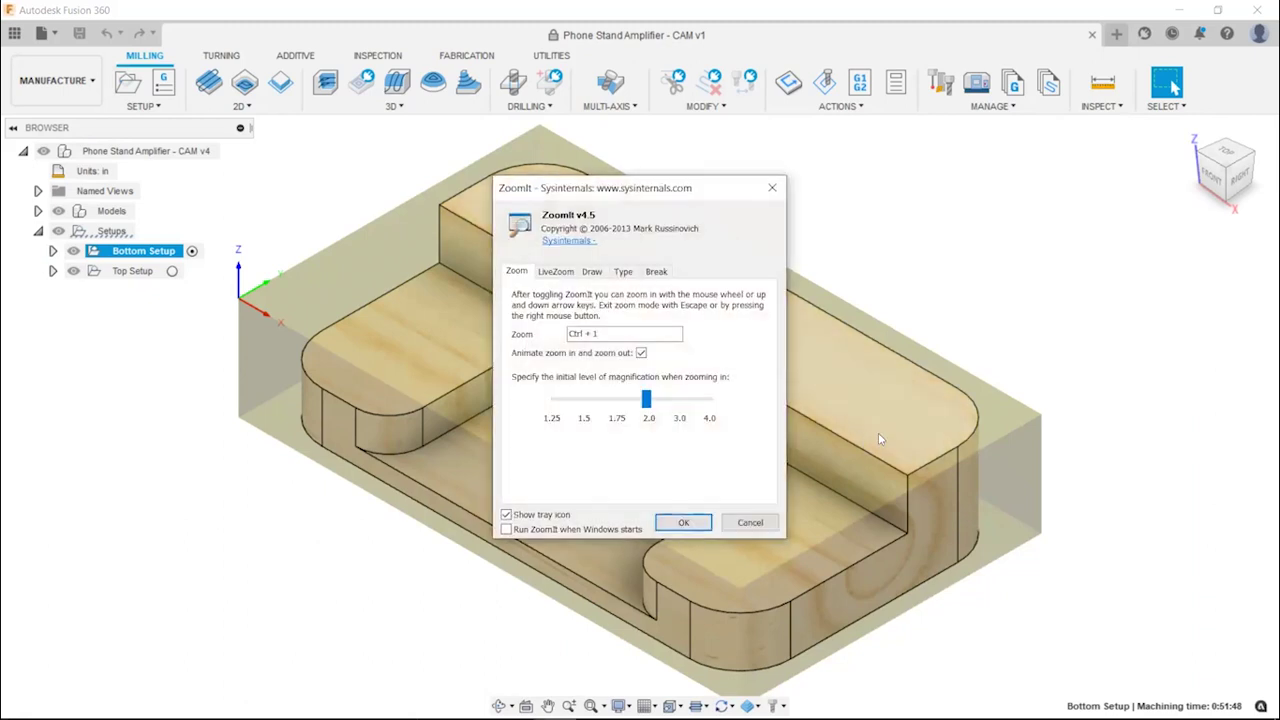
Create a new milling setup, Setup3, using the Setup command in the SETUP group
click(683, 522)
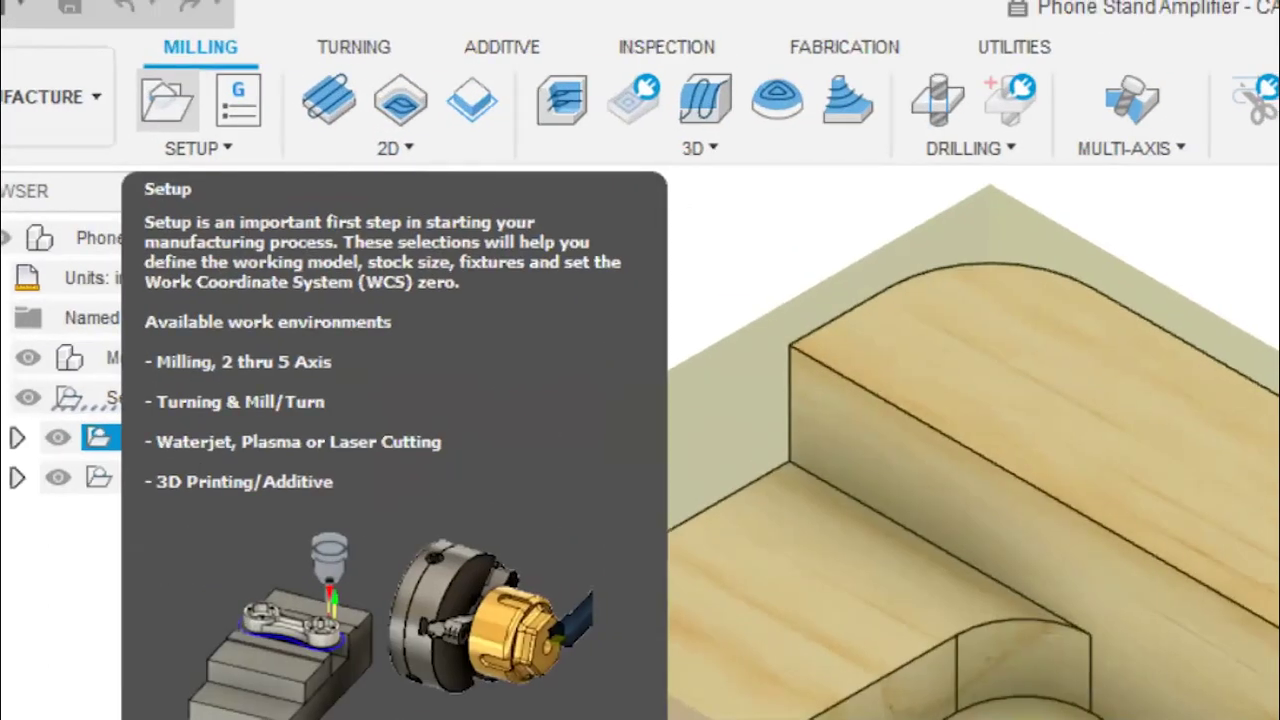
mouse_move(114, 59)
ctrl+mouse_down()
mouse_move(210, 120)
mouse_move(225, 148)
mouse_move(148, 195)
ctrl+mouse_up()
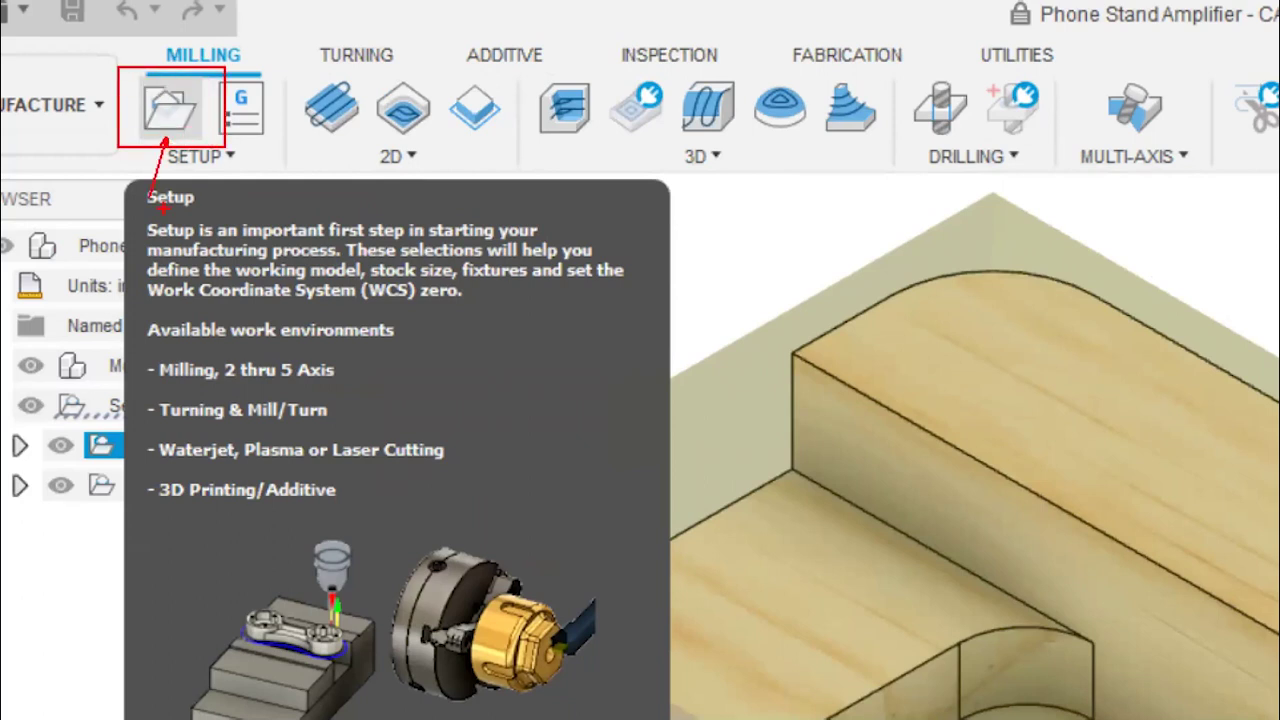
key(Escape)
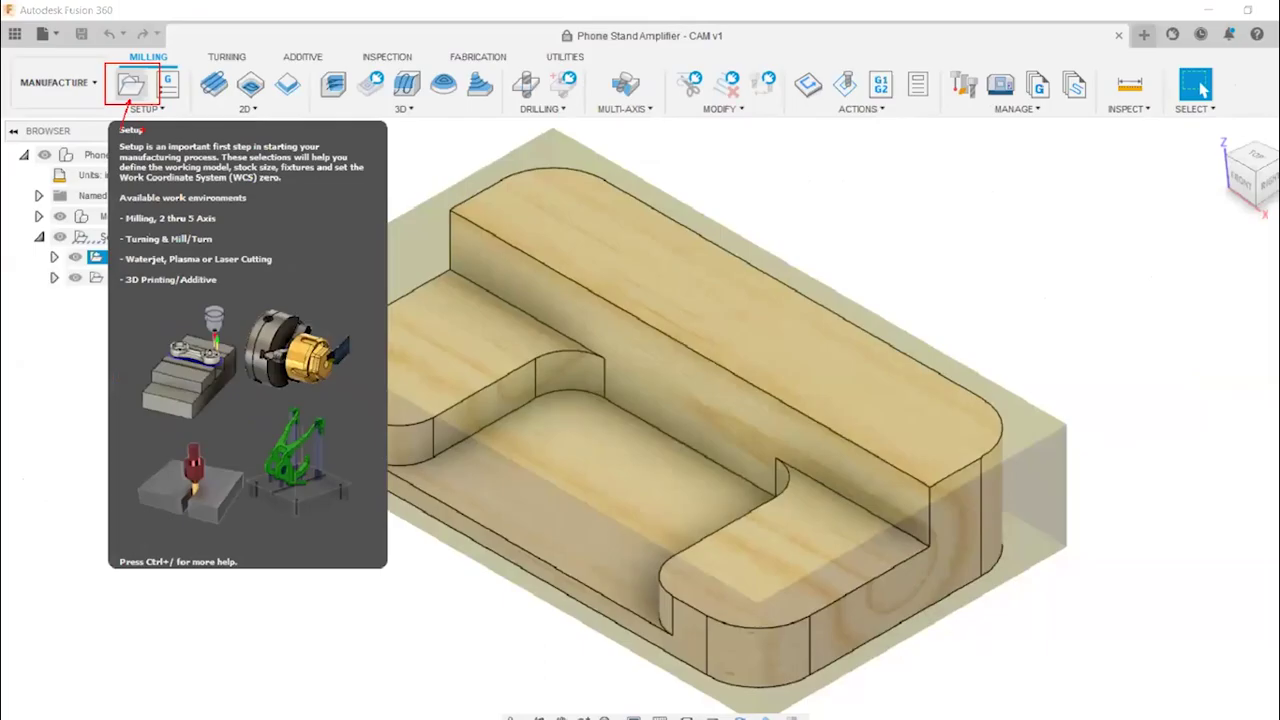
click(168, 108)
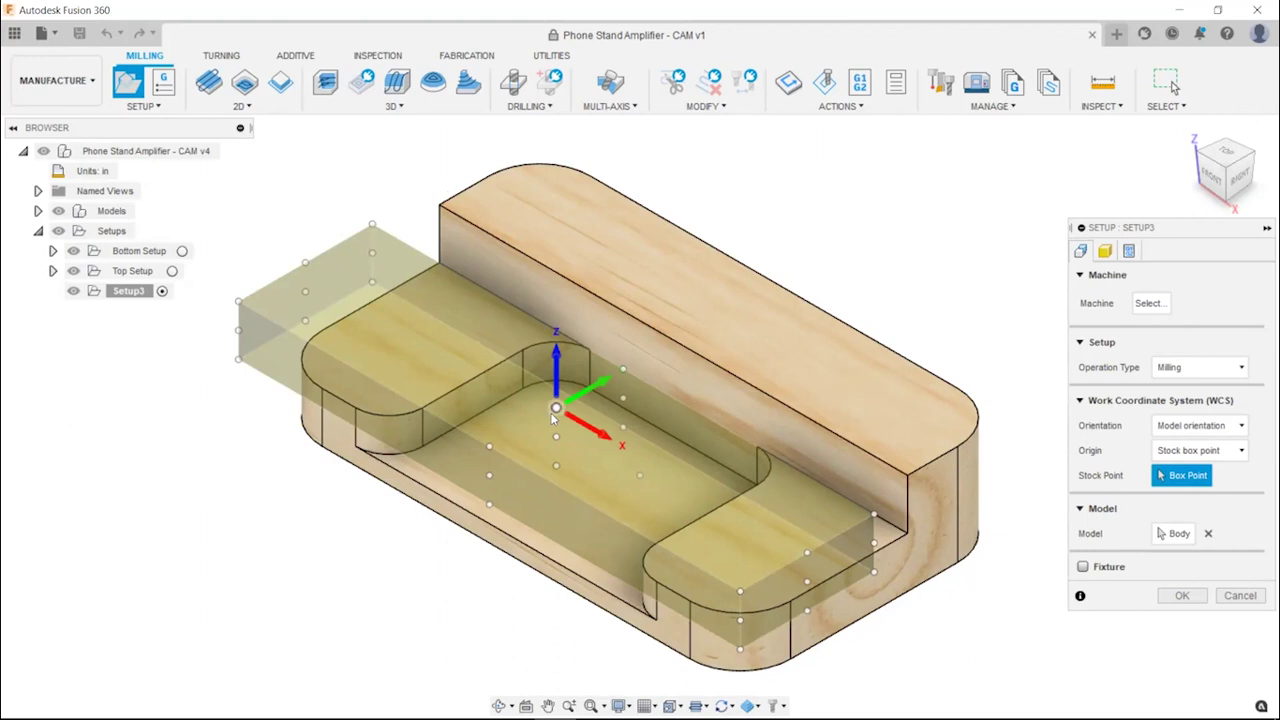
Set Setup3's origin to Stock box point, placed at the stock box's top corner
click(241, 299)
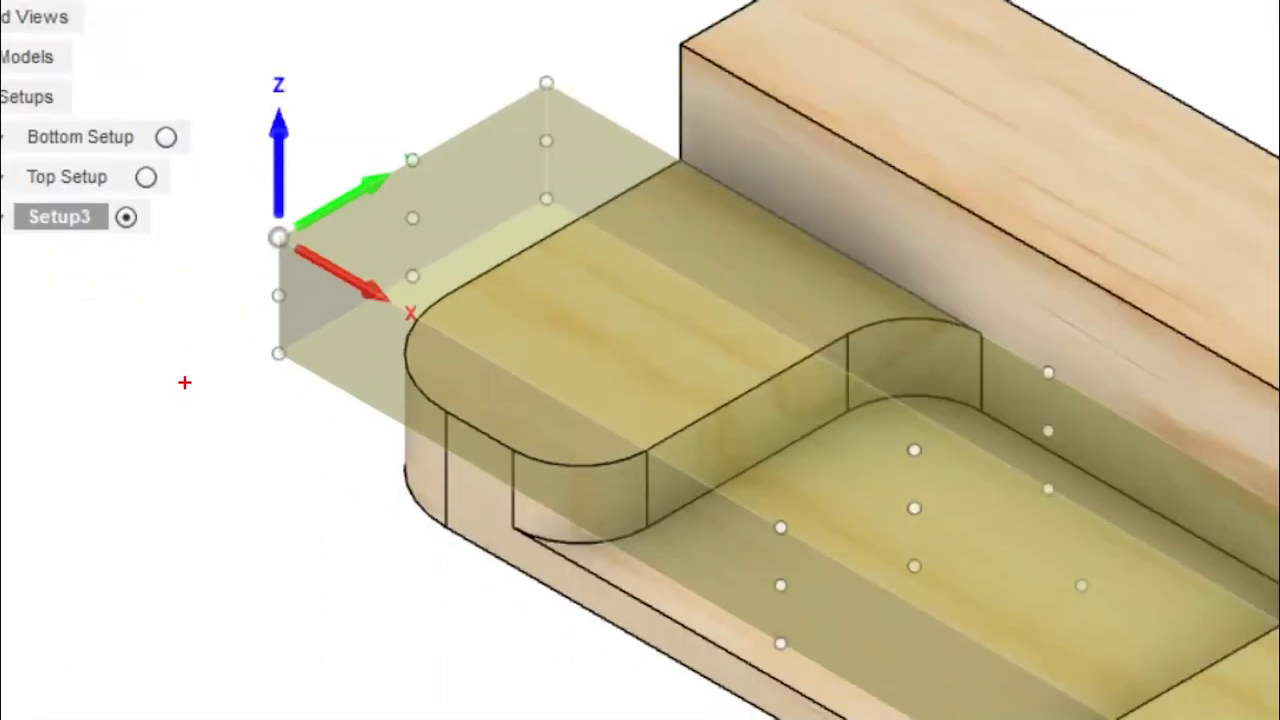
drag(173, 397, 478, 70)
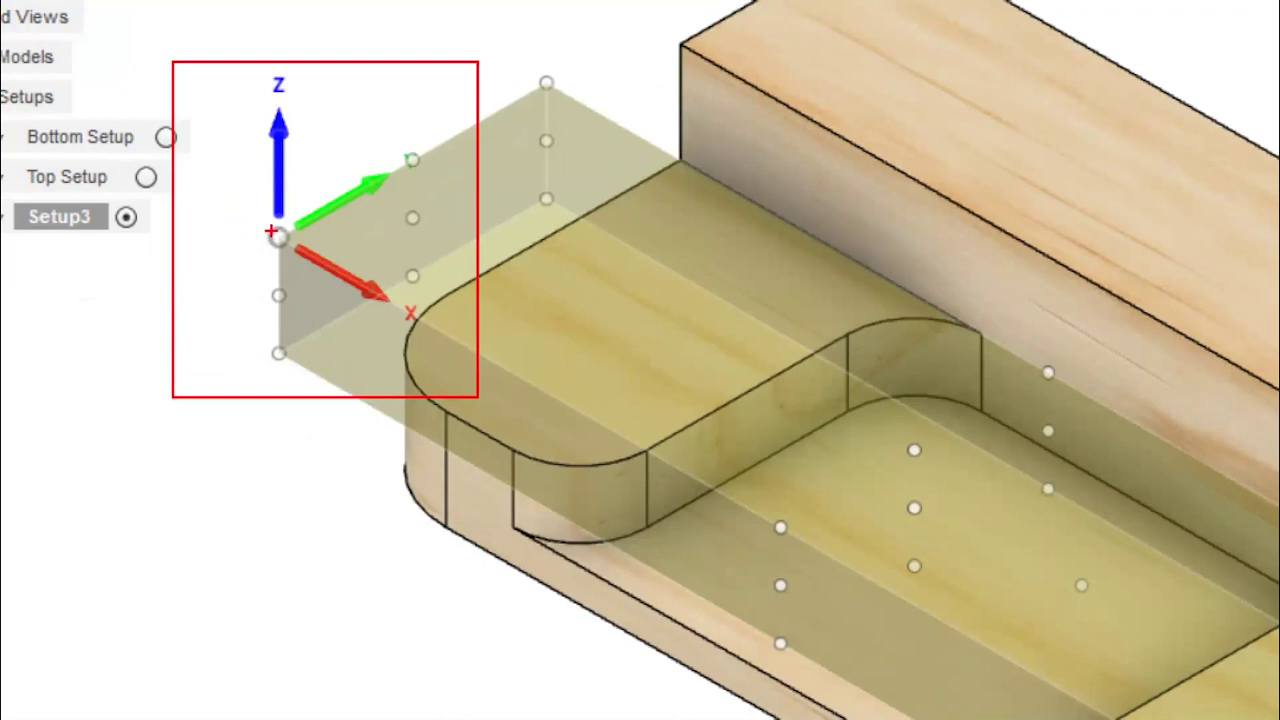
mouse_move(265, 208)
mouse_down()
mouse_move(314, 266)
mouse_move(295, 257)
mouse_move(255, 348)
mouse_up()
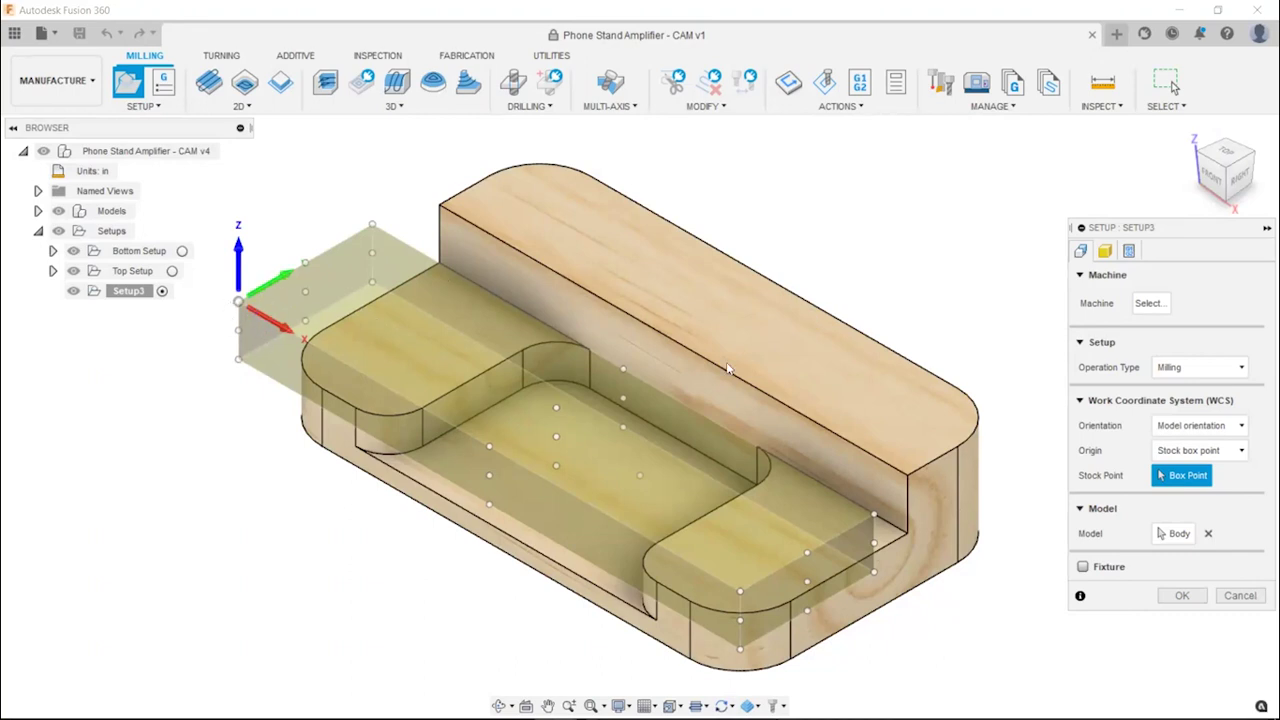
drag(1220, 237, 1151, 195)
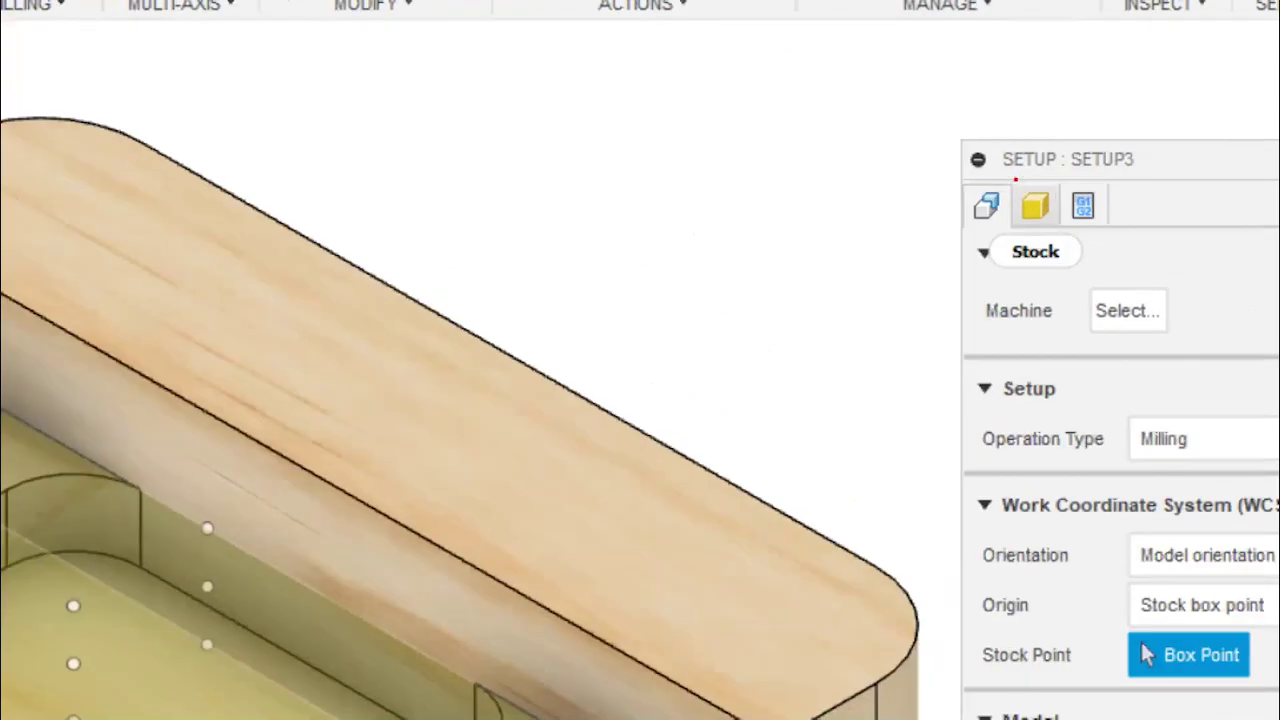
Change Setup3's stock mode to Fixed size box, giving 3.5 × 2 × 1 in stock
ctrl+shift+drag(1051, 216, 1101, 268)
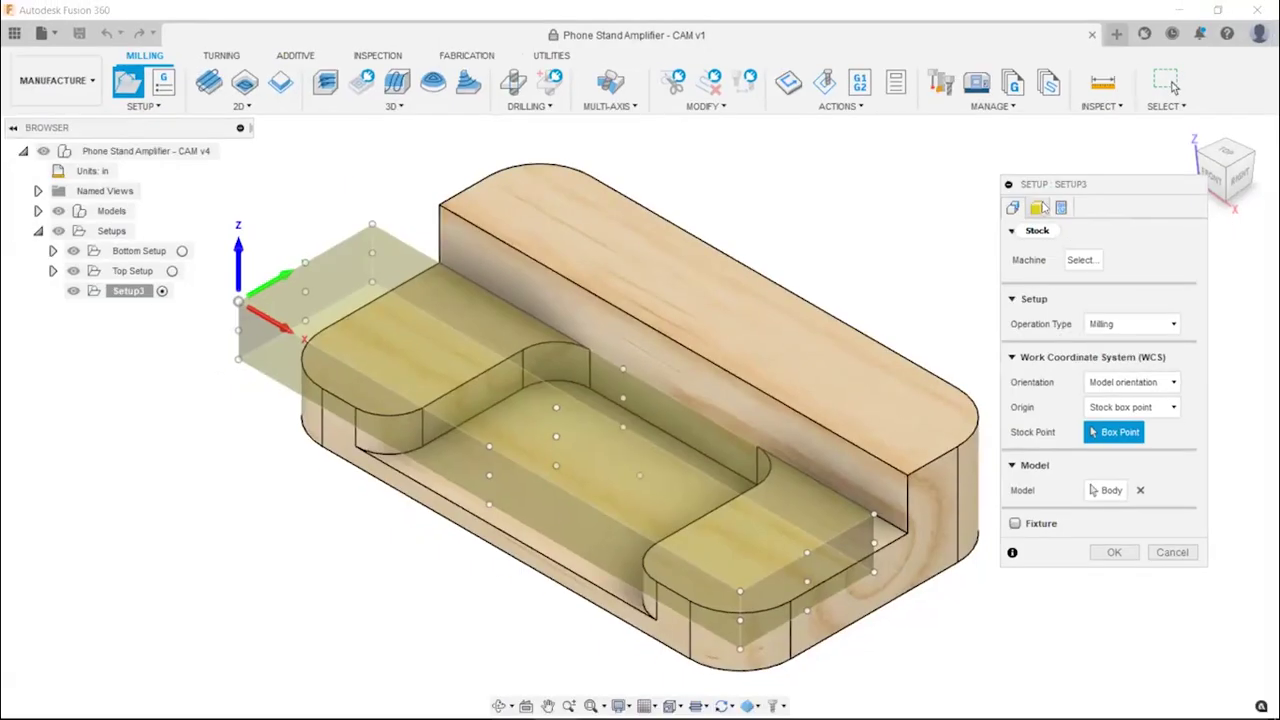
click(1036, 207)
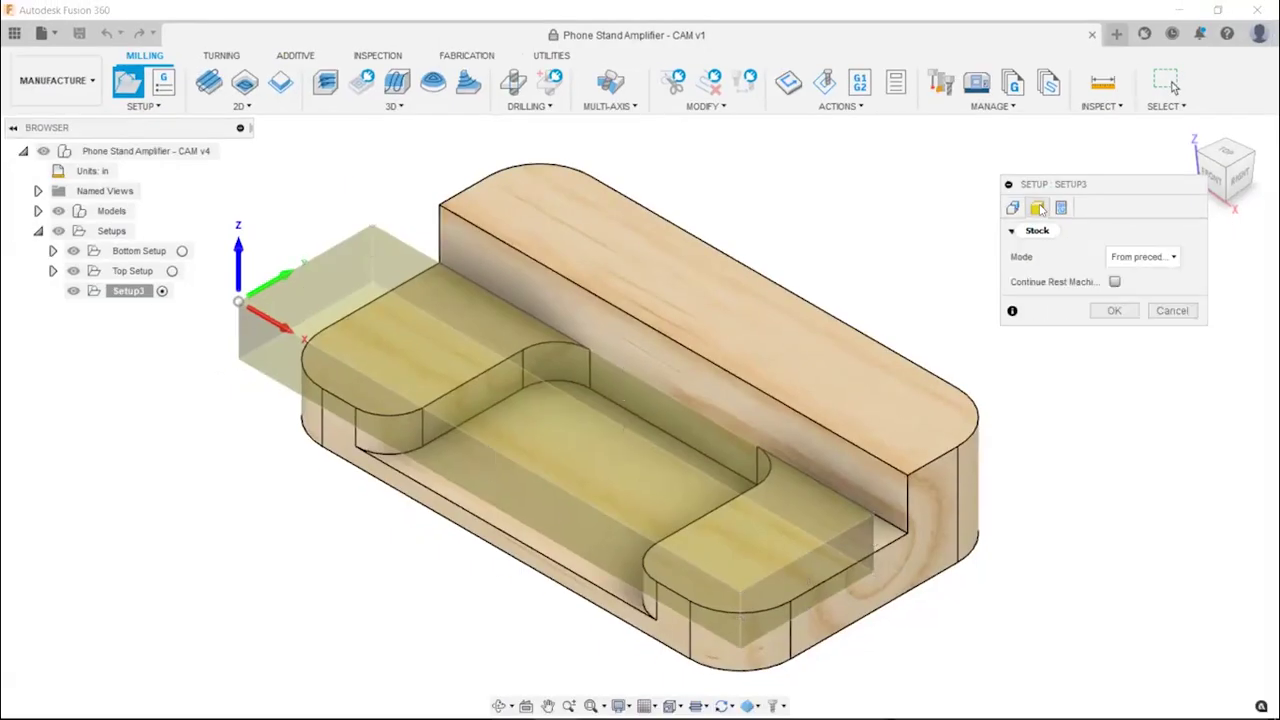
click(1135, 257)
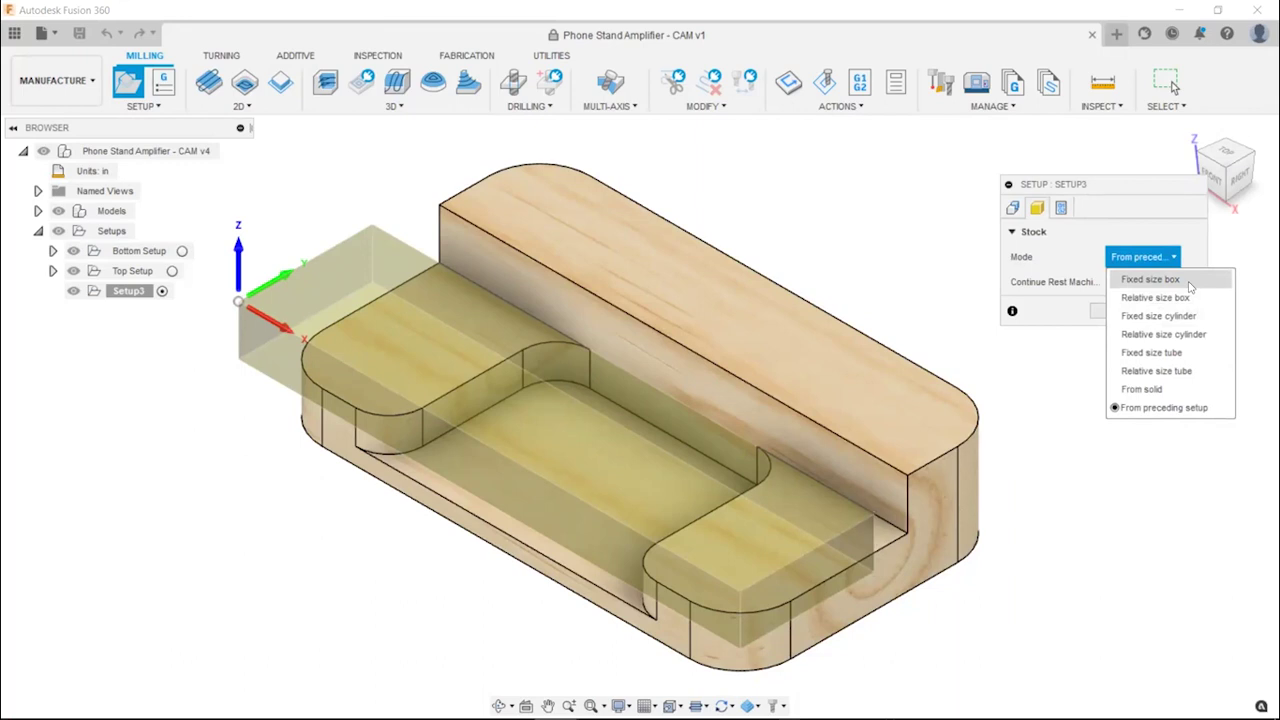
click(1152, 280)
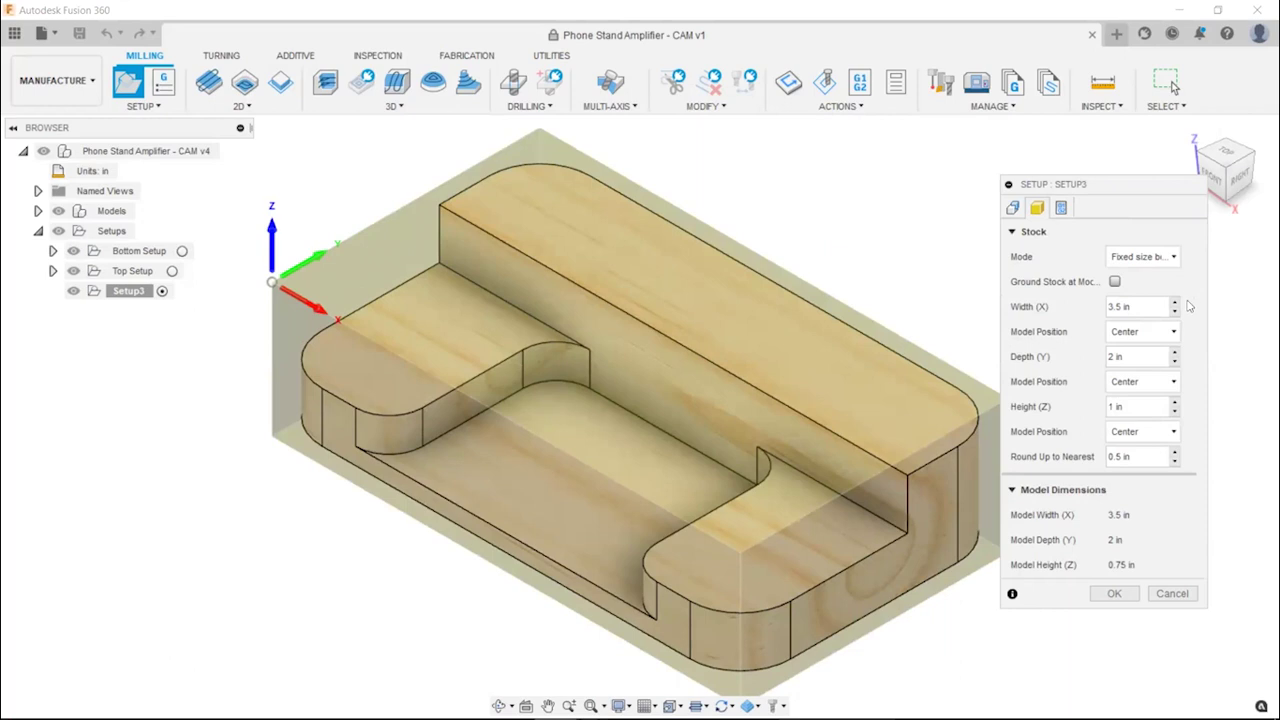
View the model from TOP and set stock Width (X) to 3.75 in and Depth (Y) to 2.25 in
drag(1117, 188, 997, 148)
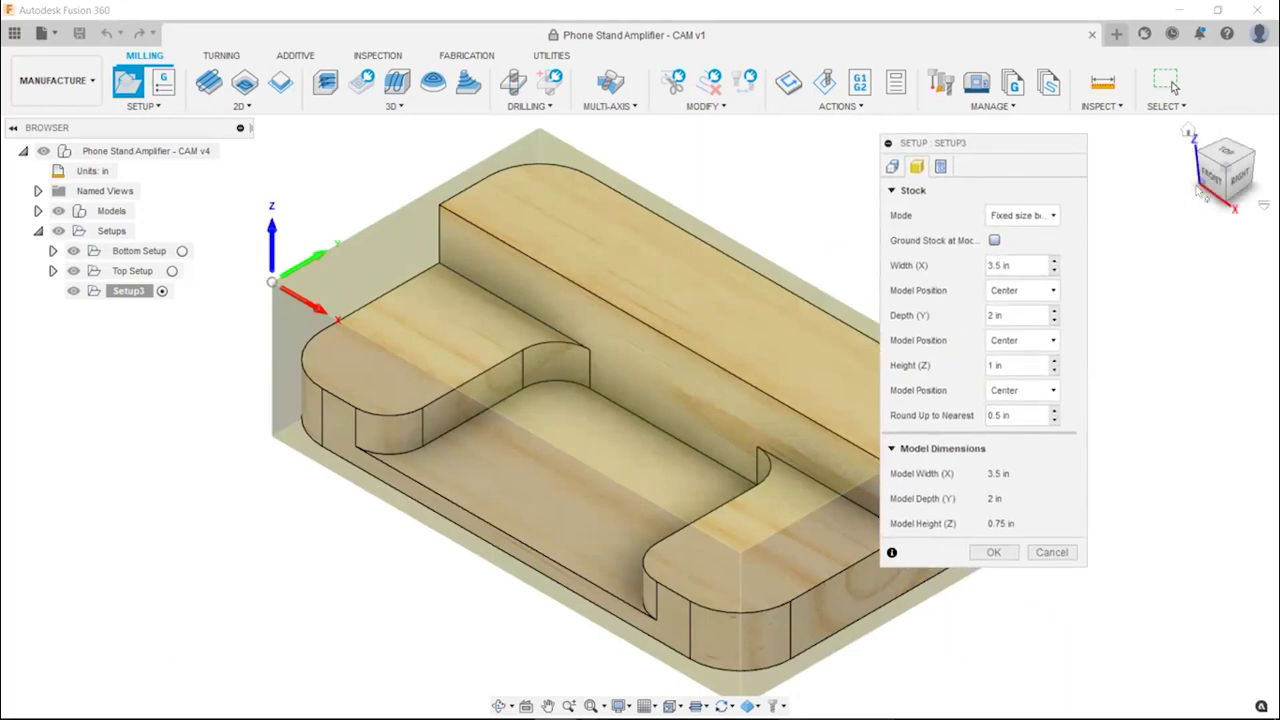
click(1236, 160)
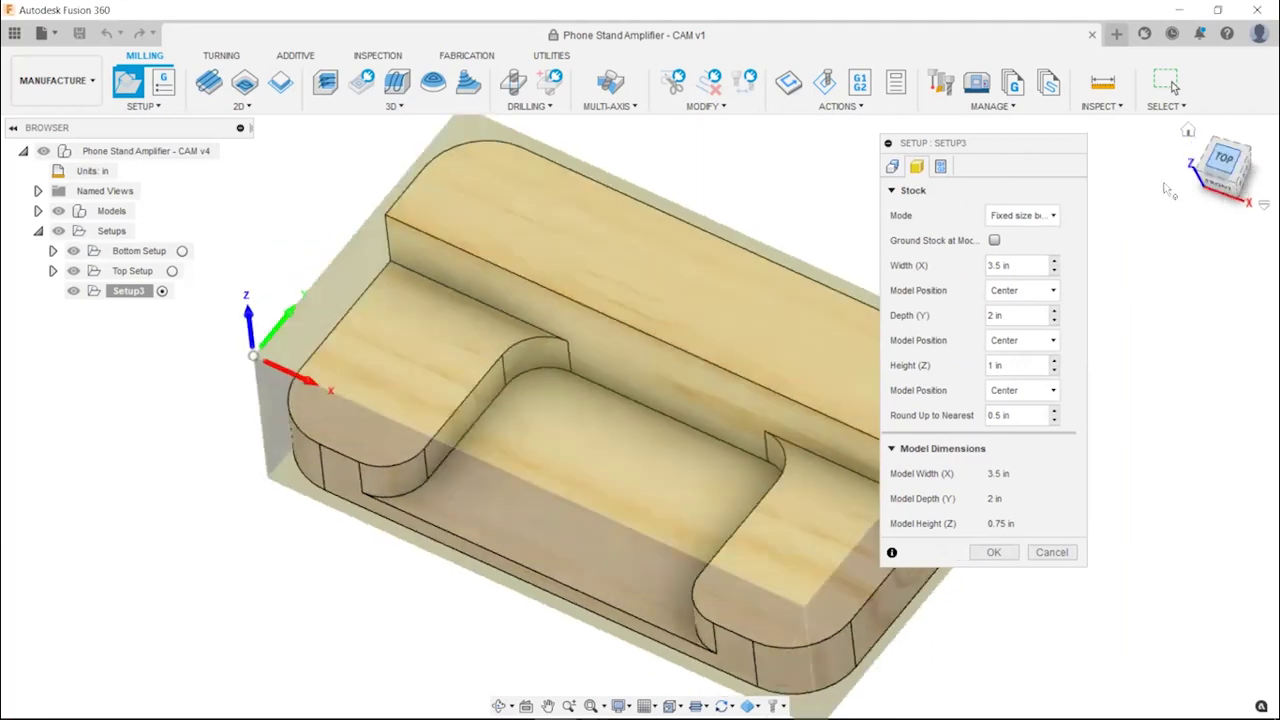
middle_drag(680, 328, 477, 235)
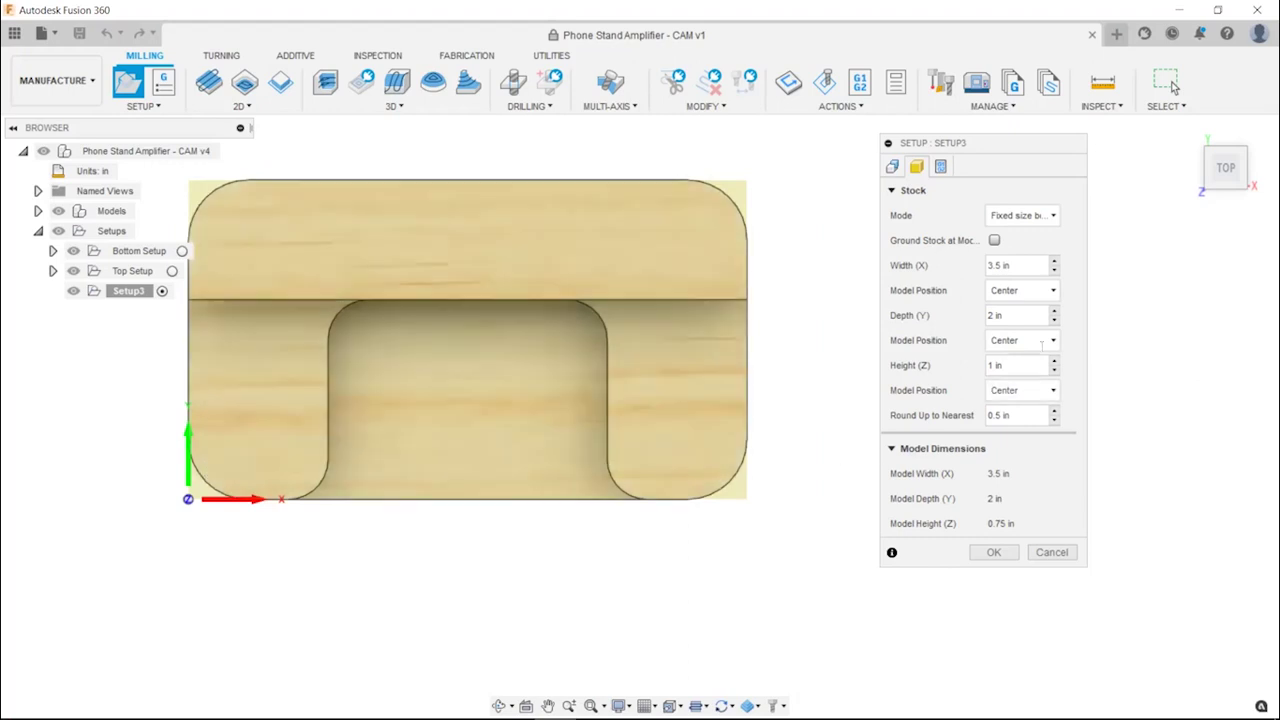
double_click(1020, 265)
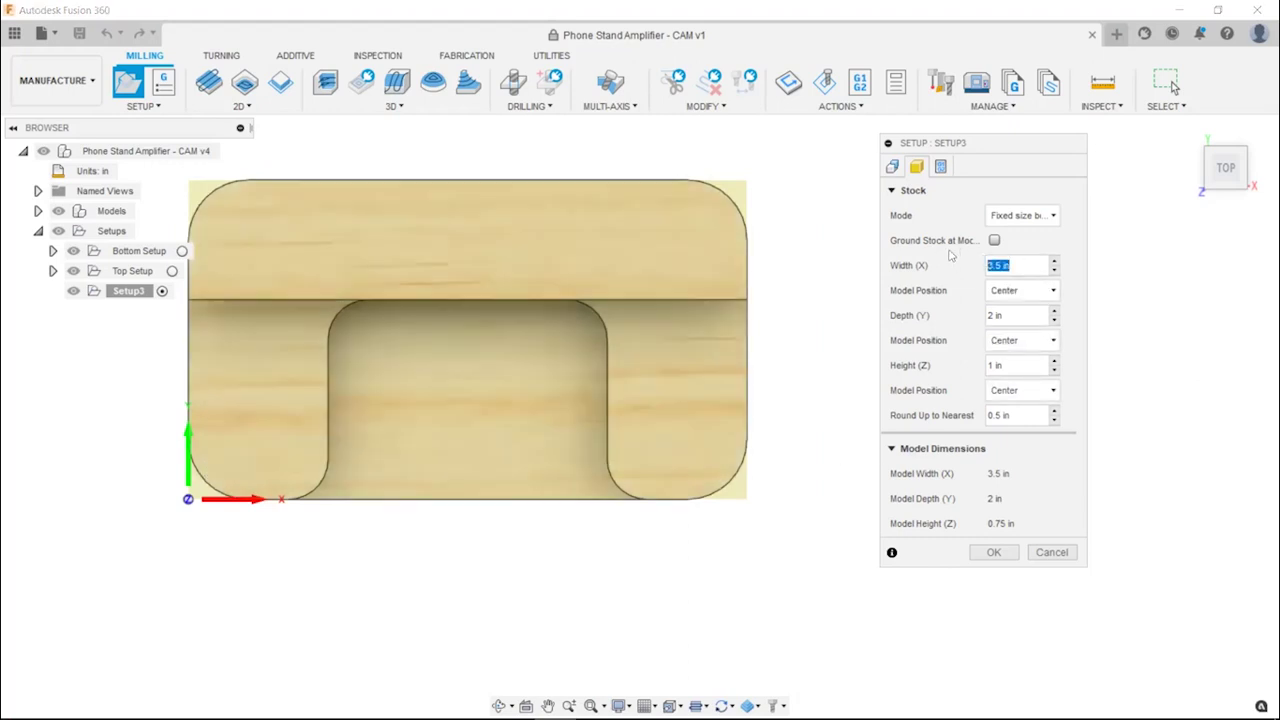
text(3.75)
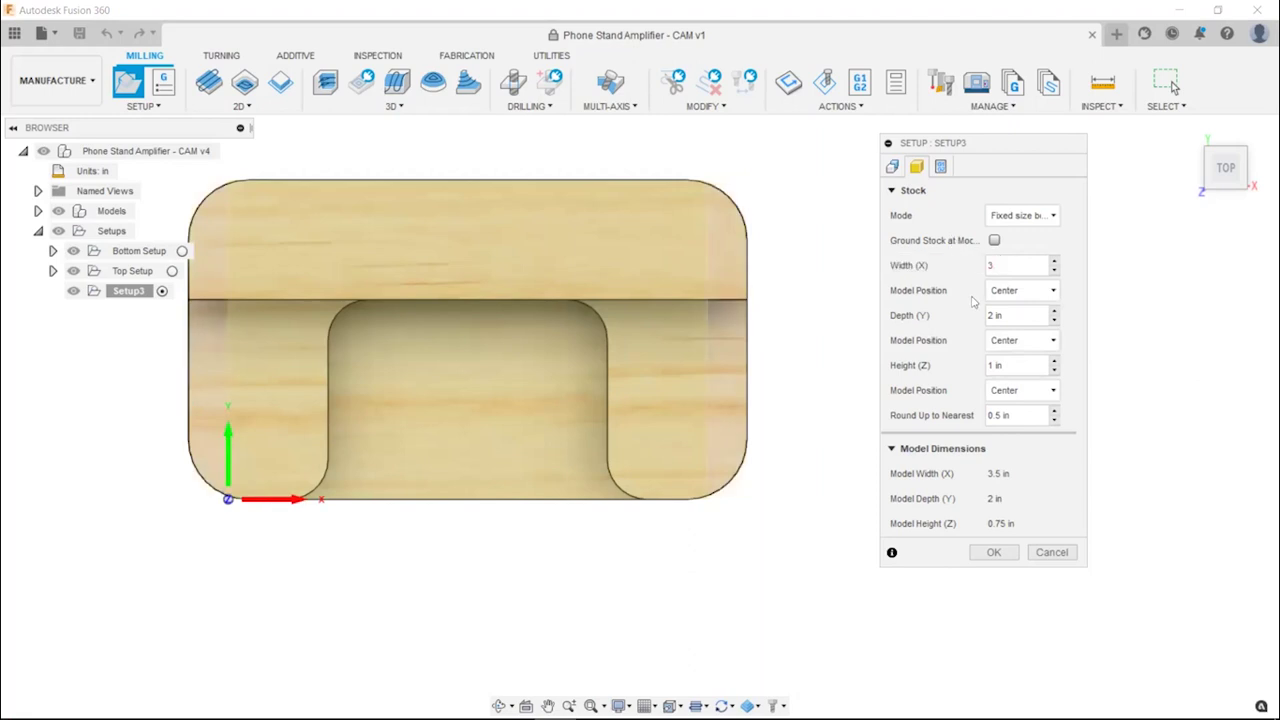
double_click(995, 315)
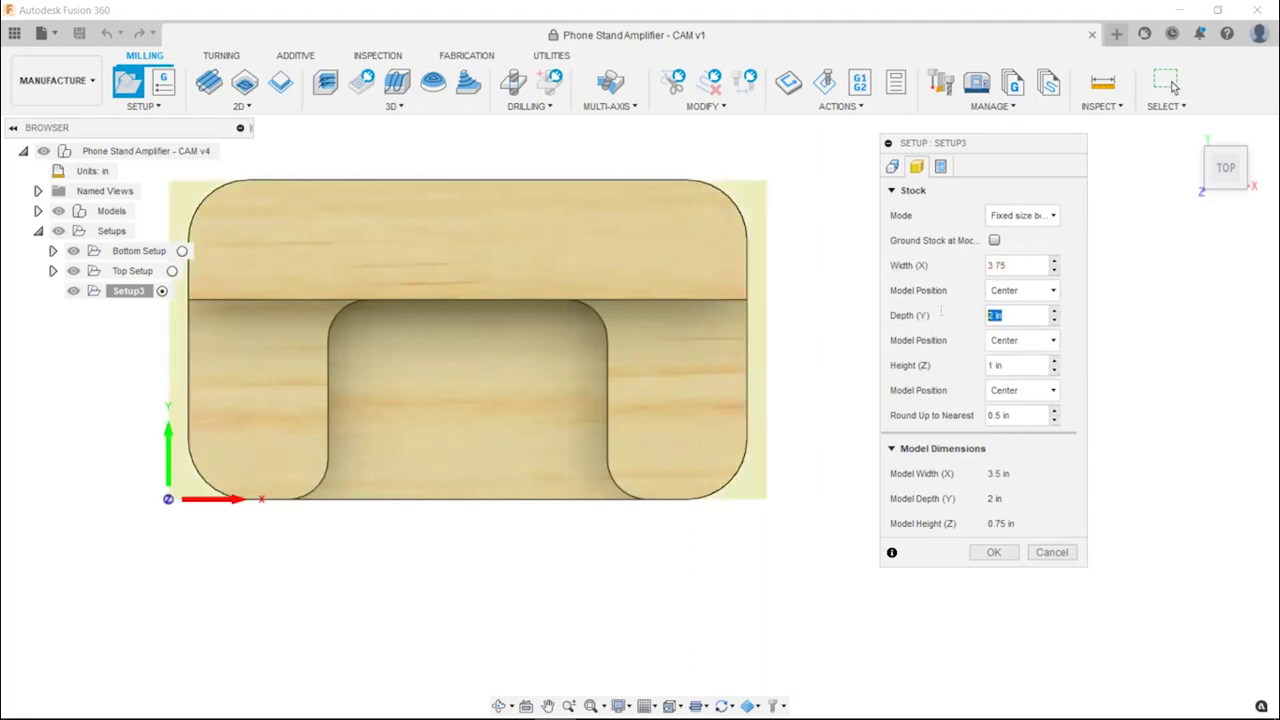
text(2.25)
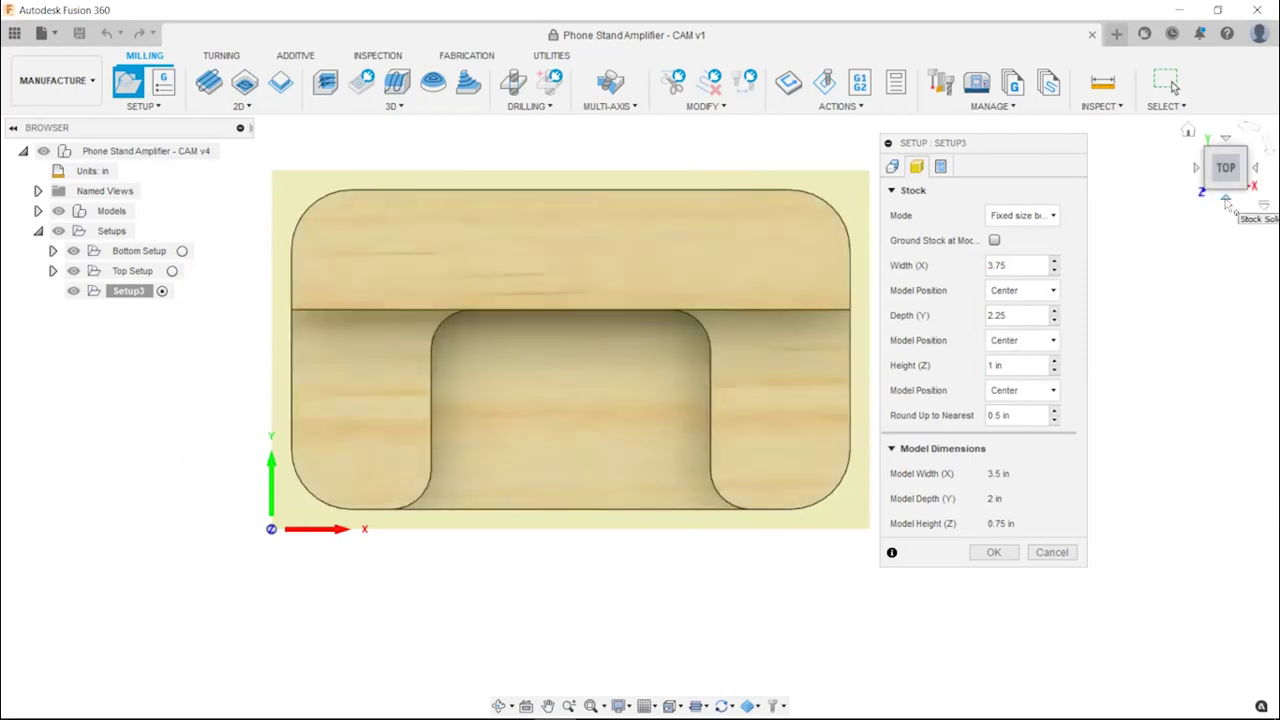
From the Front view, set the stock Height (Z) to .77 in and zoom in to check the stock edge
click(1226, 201)
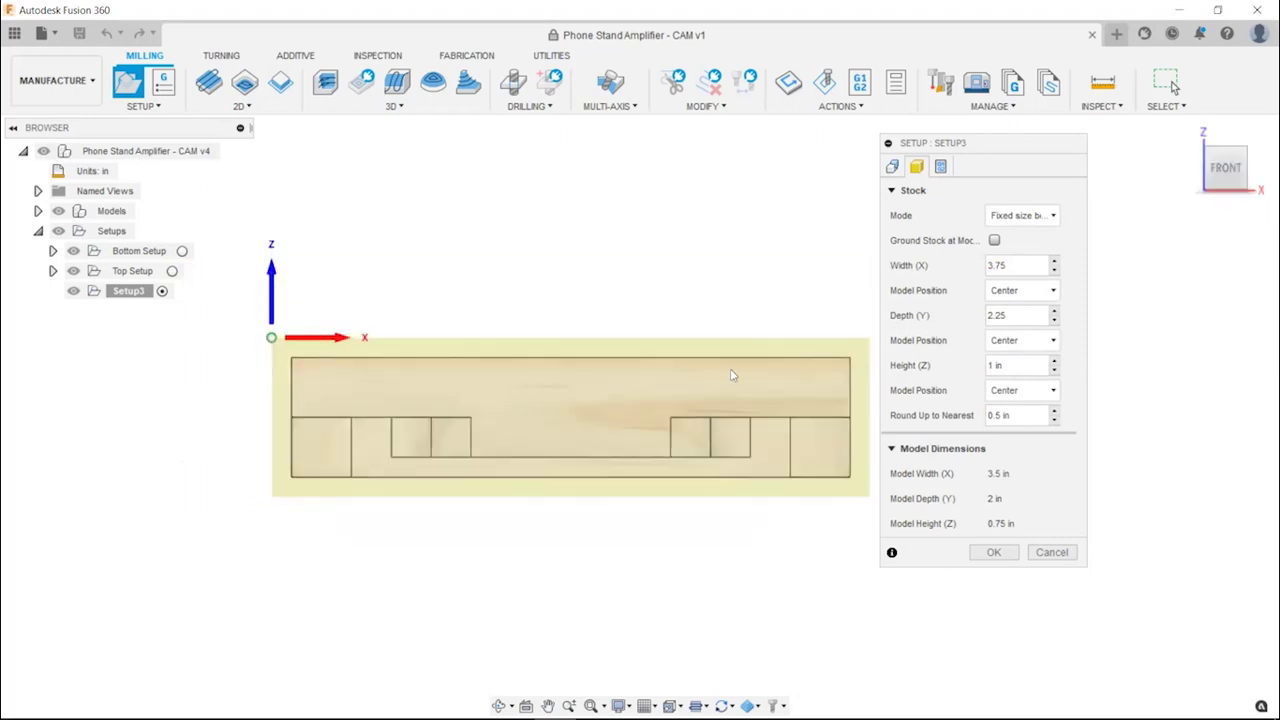
double_click(1006, 366)
text(.77)
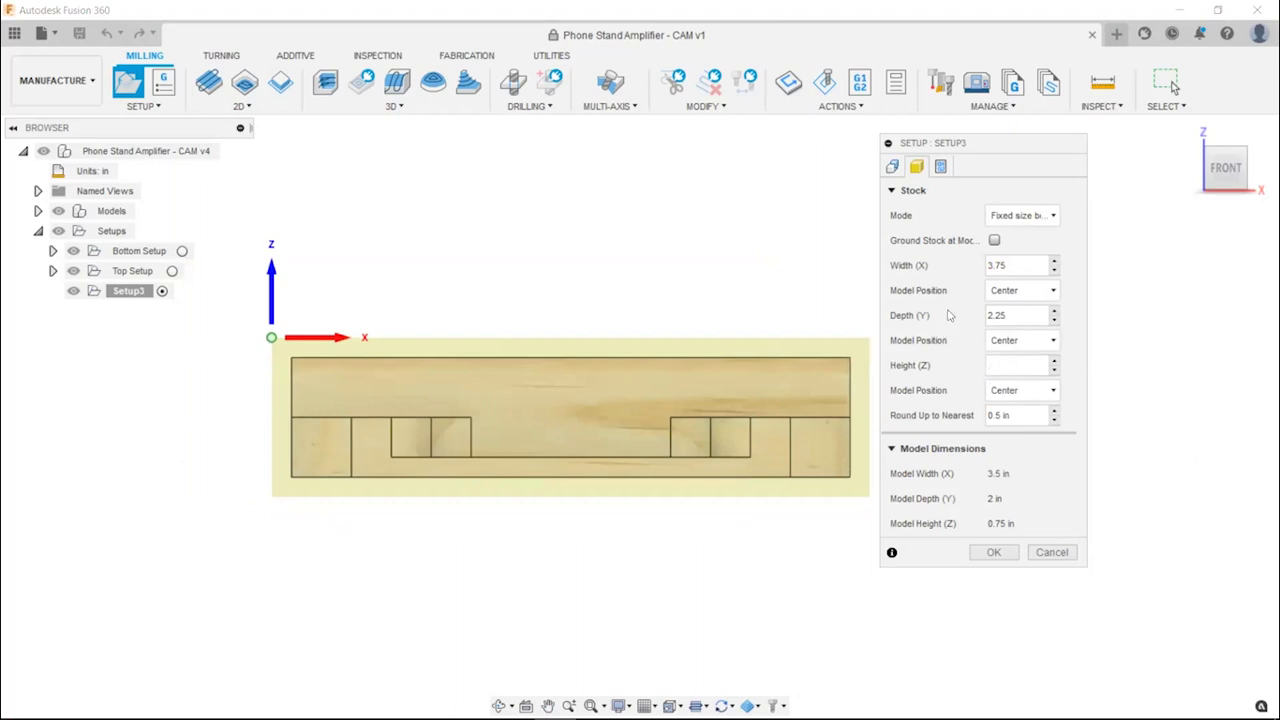
key(Return)
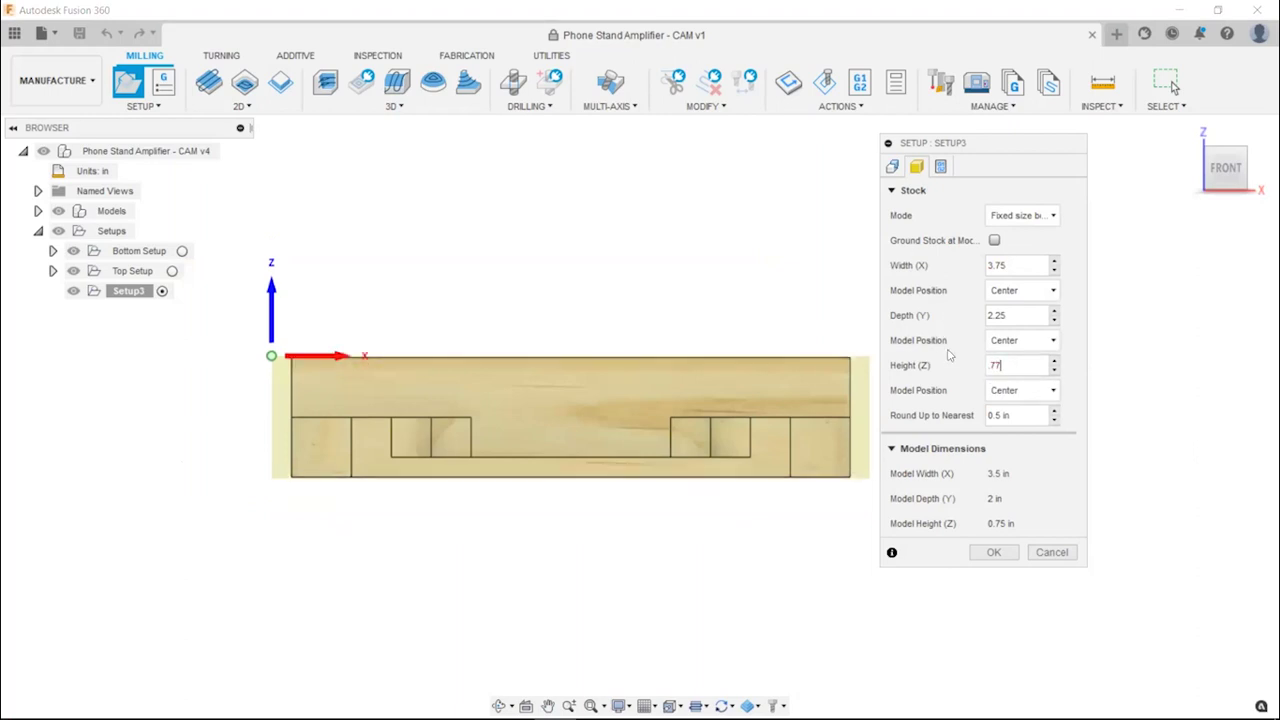
scroll(327, 370, up, 3)
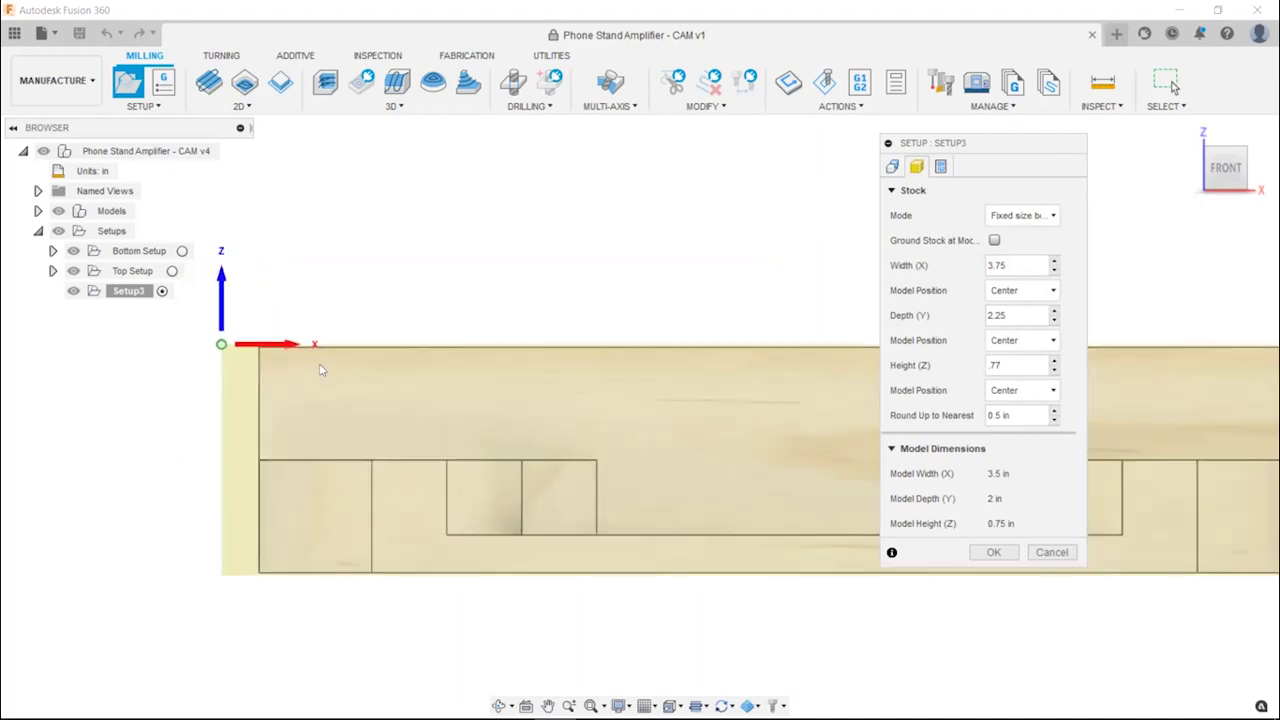
scroll(320, 370, up, 2)
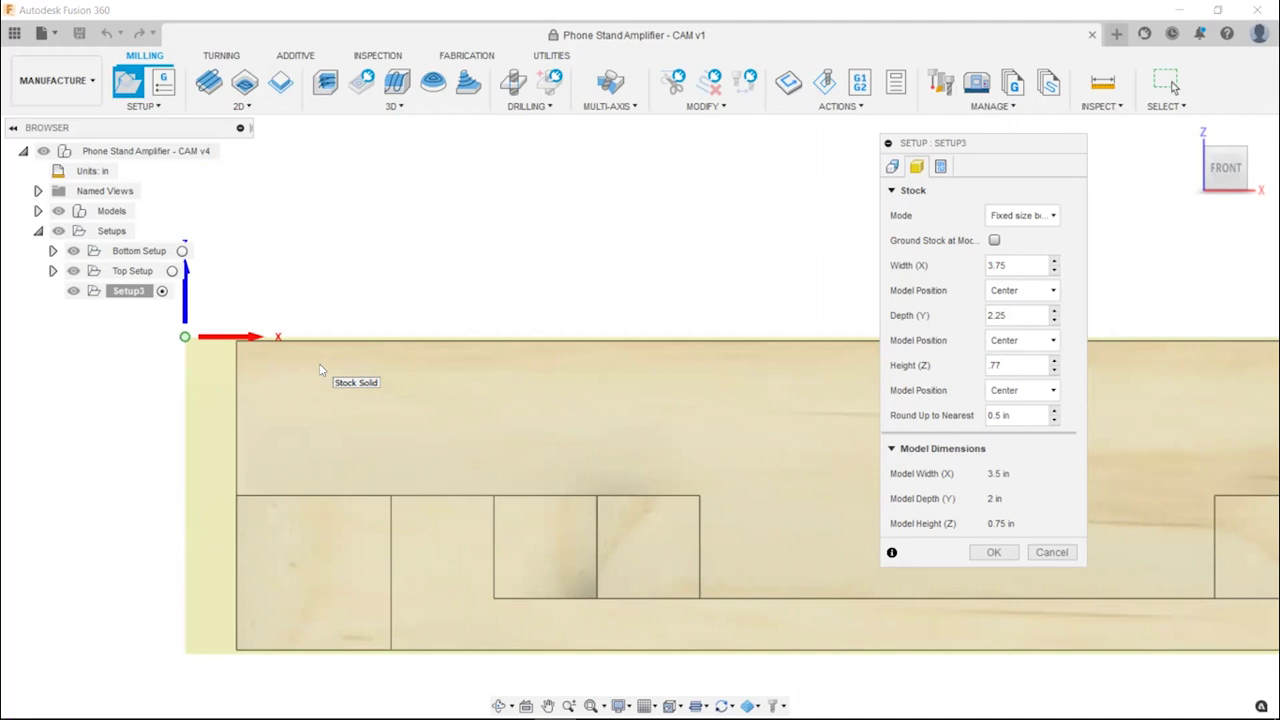
scroll(281, 340, up, 2)
mouse_move(384, 220)
middle_down()
mouse_move(457, 191)
mouse_move(471, 214)
middle_up()
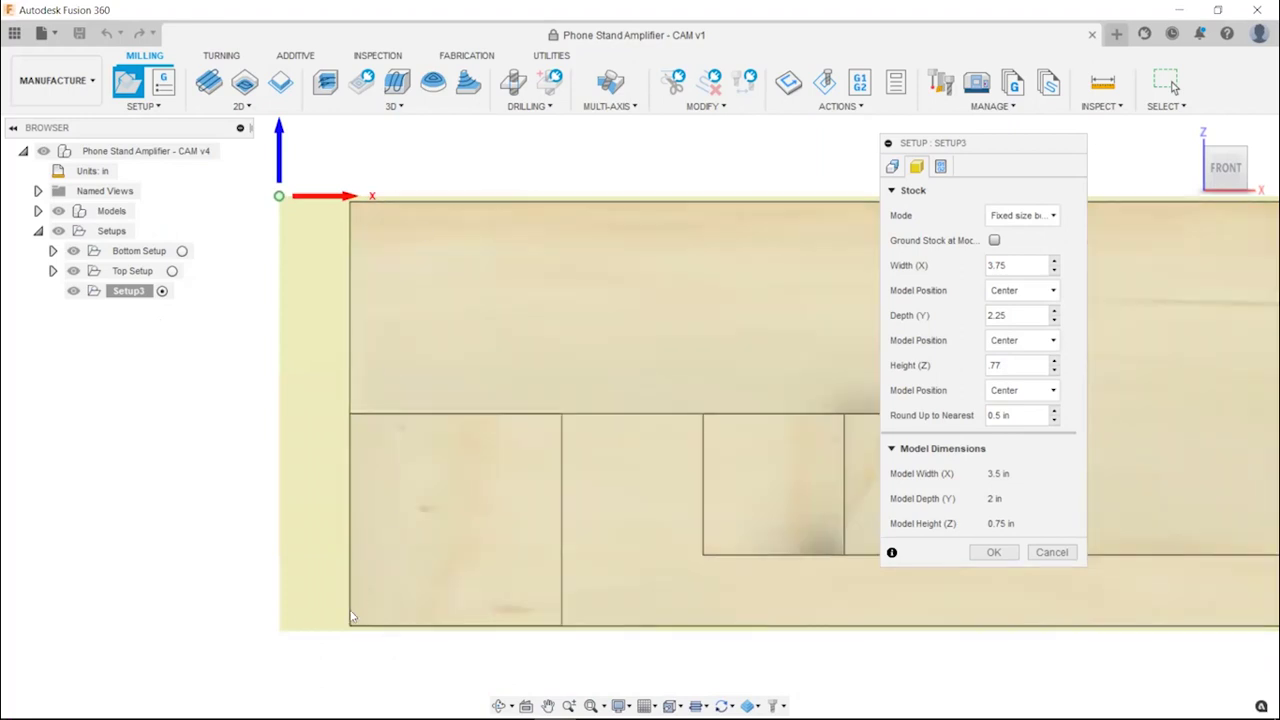
scroll(375, 632, up, 2)
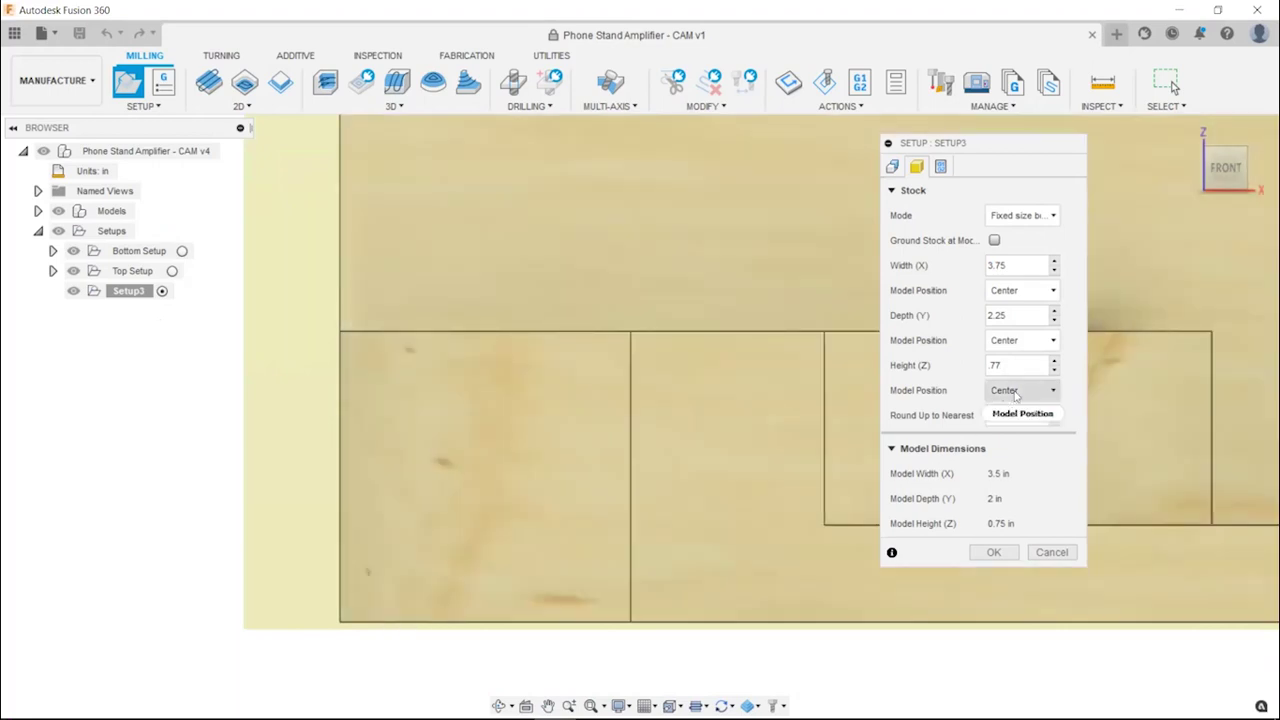
Position the stock offset from the model bottom with a 0 offset value
click(1016, 393)
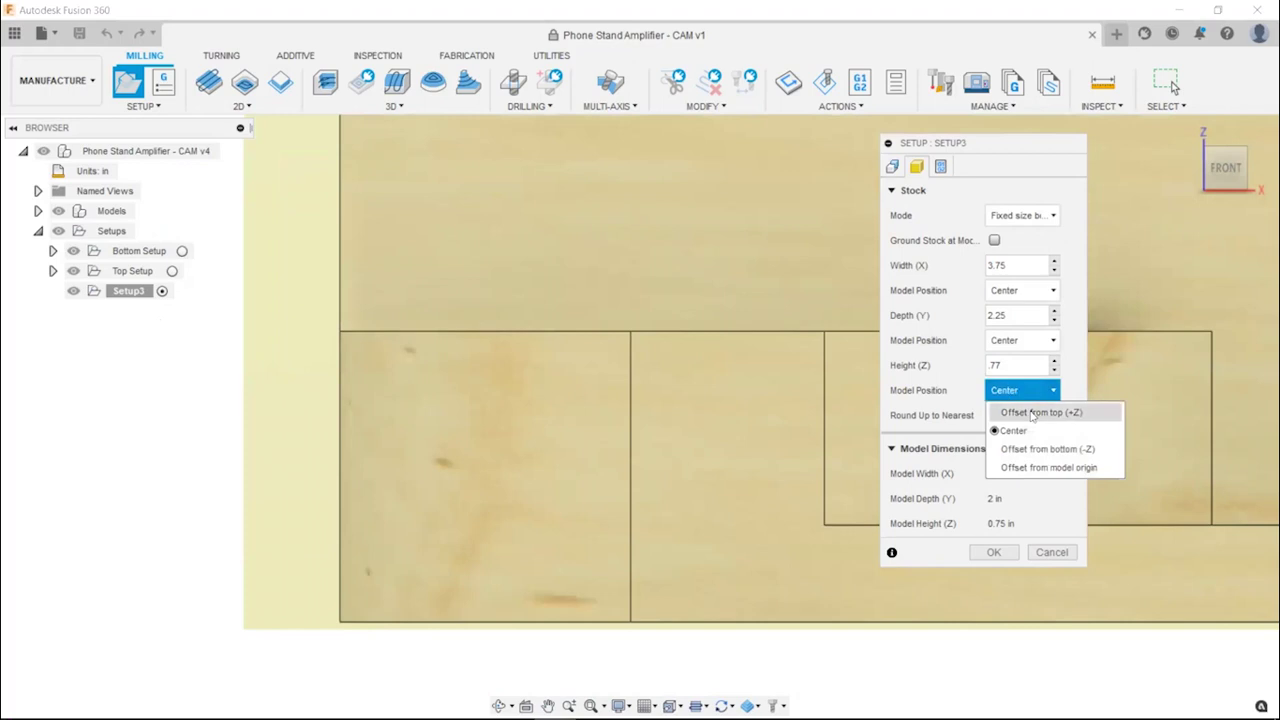
click(1050, 449)
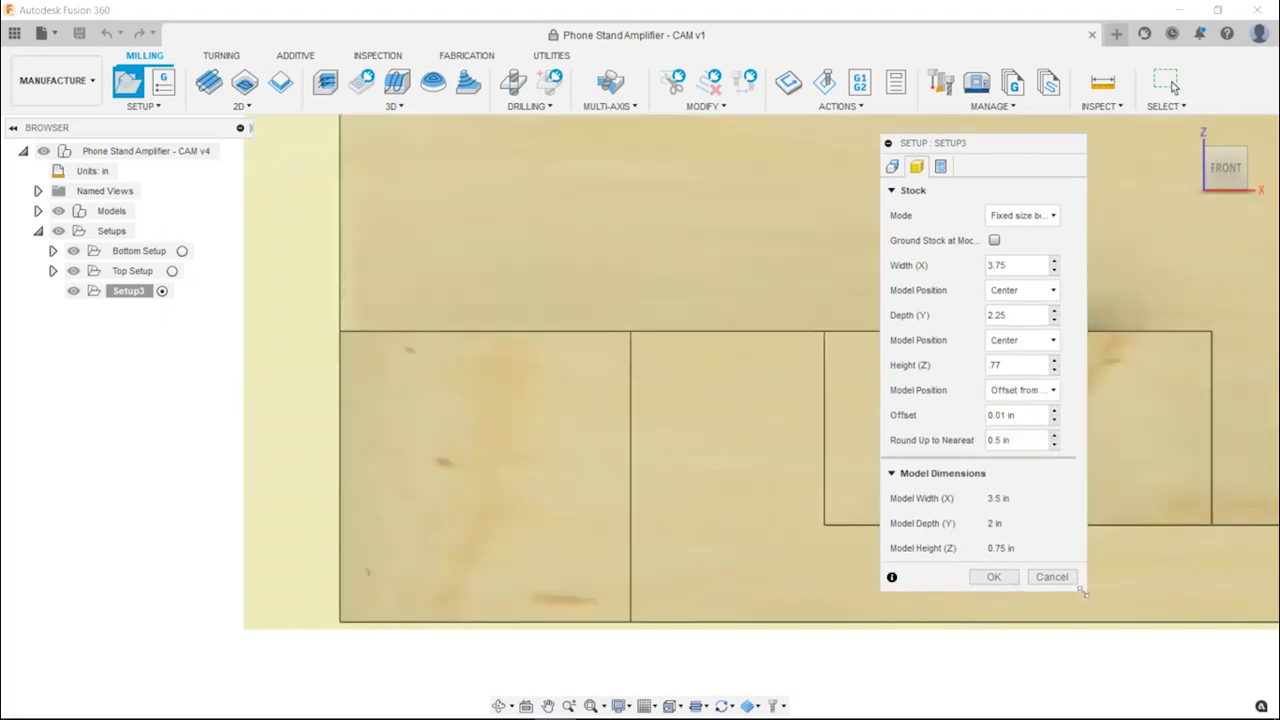
drag(1085, 593, 1167, 576)
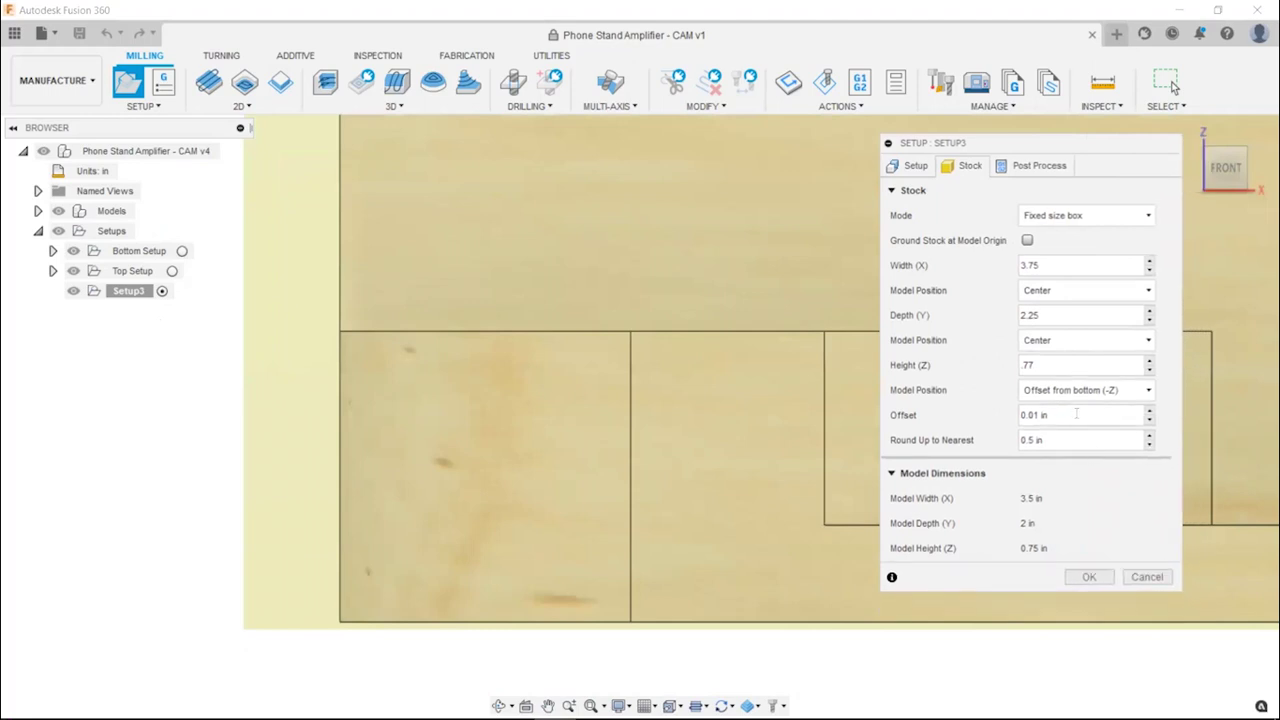
drag(1045, 415, 1020, 415)
text(0)
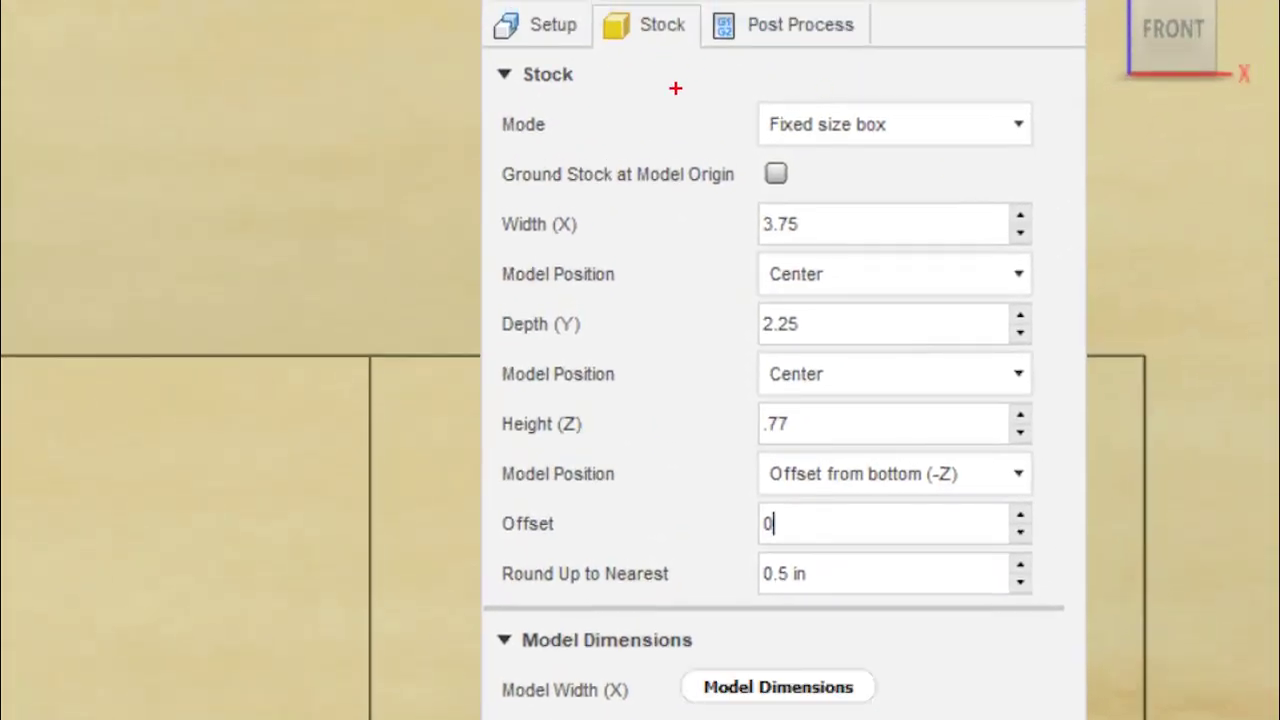
Review the fixed-size 3.75 × 2.25 × .77 in stock box and confirm Setup3
mouse_move(763, 126)
mouse_down()
mouse_move(692, 195)
mouse_move(821, 242)
mouse_up()
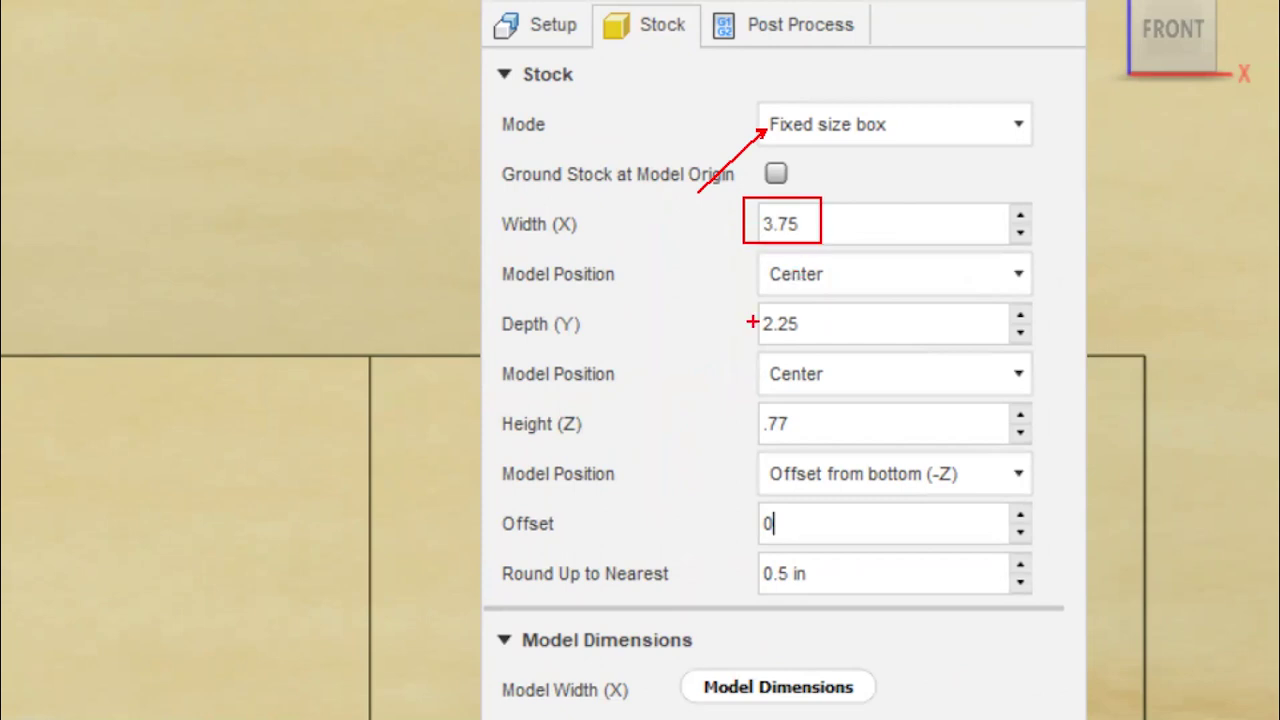
drag(752, 301, 828, 349)
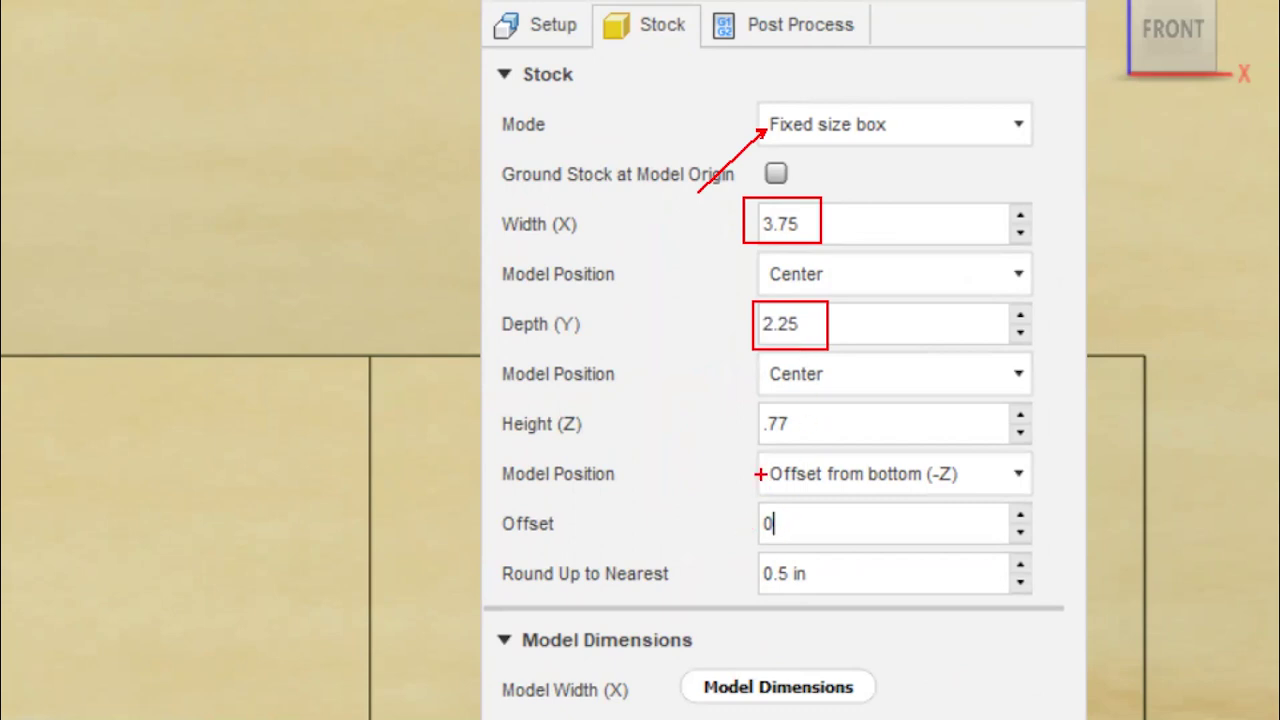
drag(761, 474, 637, 527)
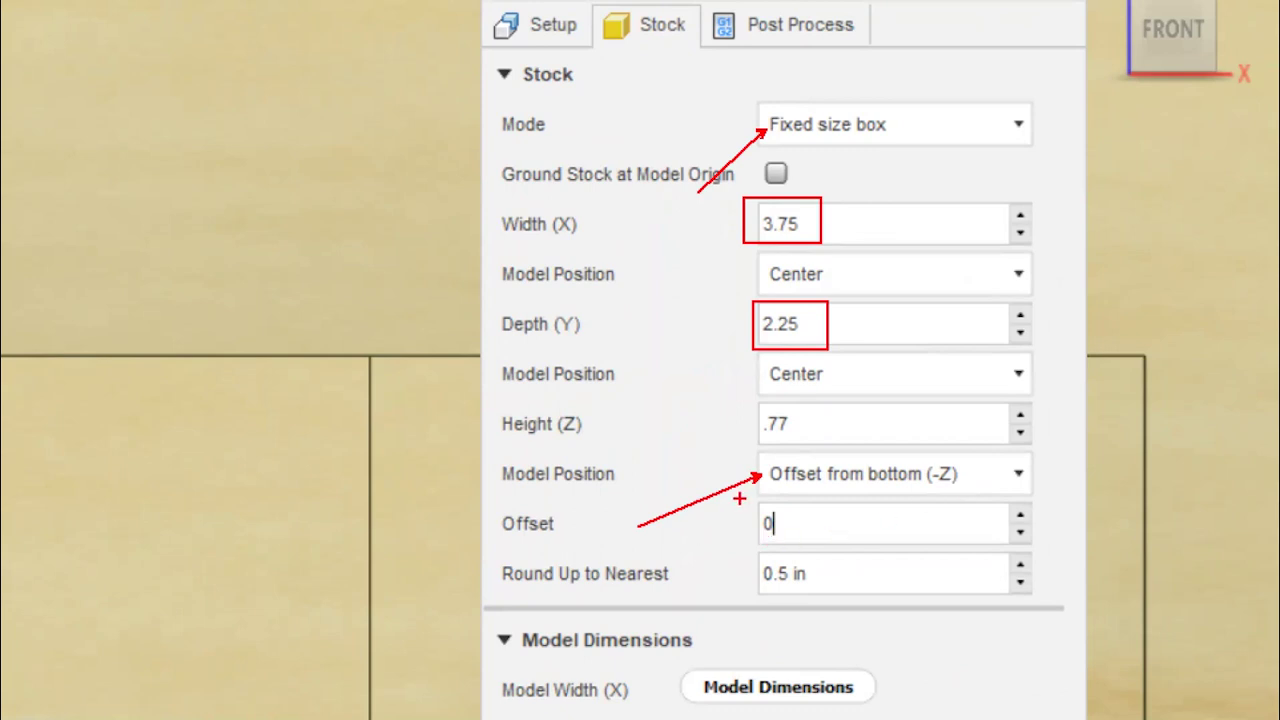
drag(739, 499, 783, 547)
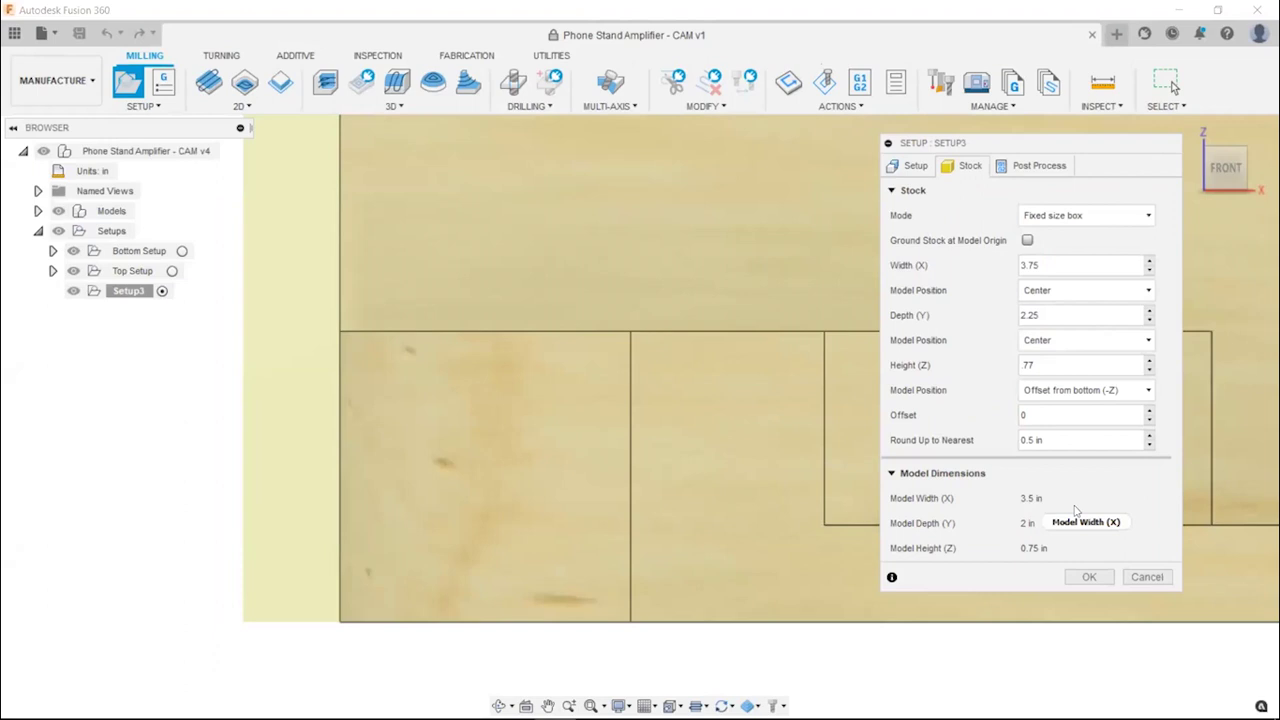
scroll(807, 440, down, 3)
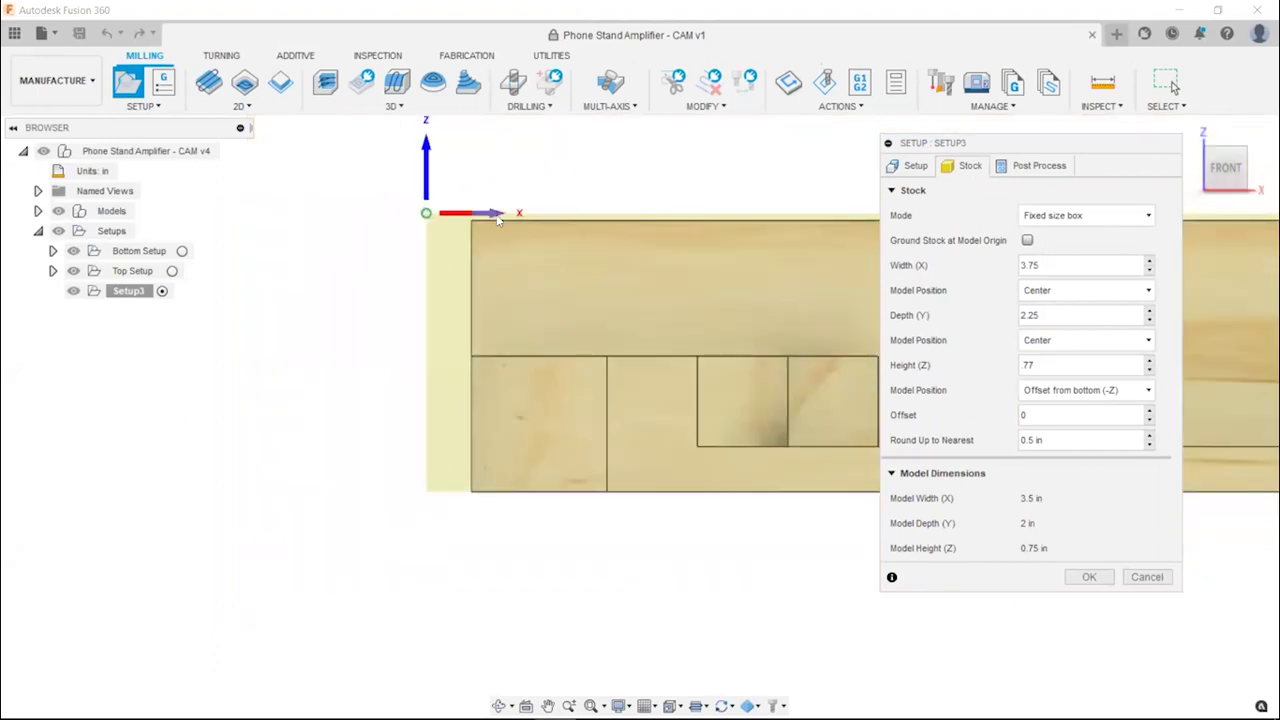
scroll(490, 212, up, 2)
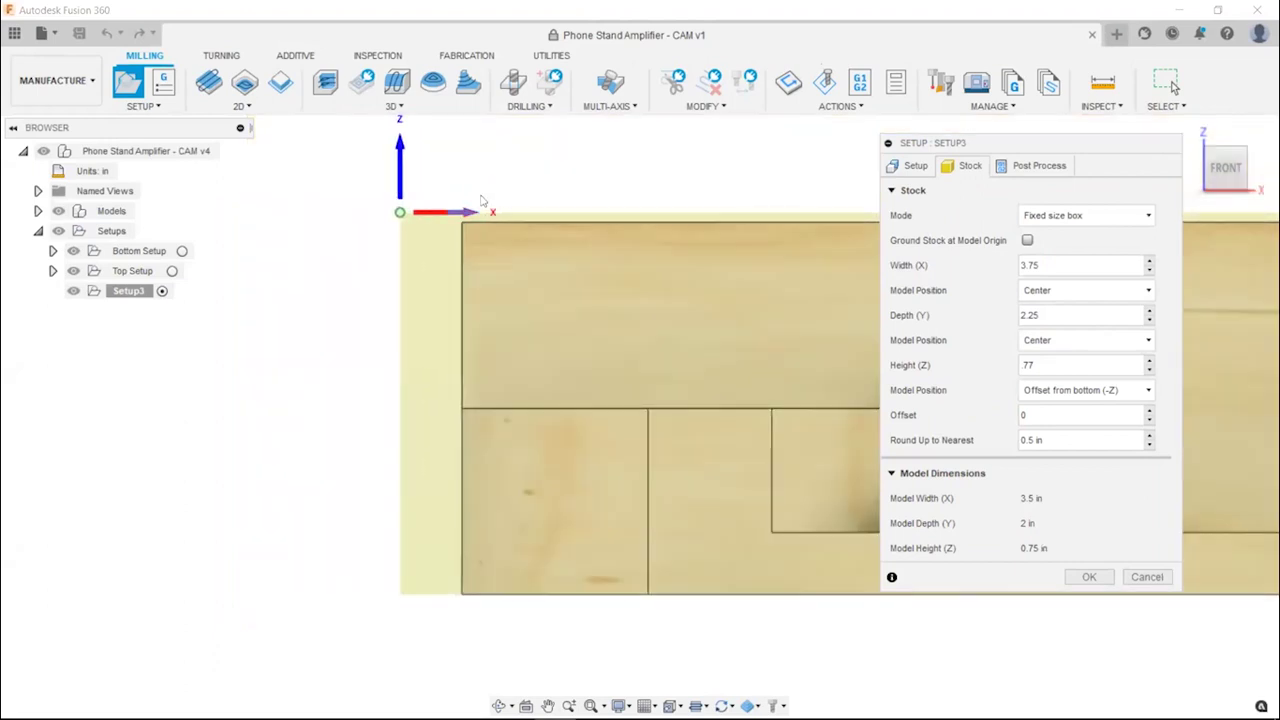
scroll(488, 206, down, 4)
scroll(494, 208, up, 3)
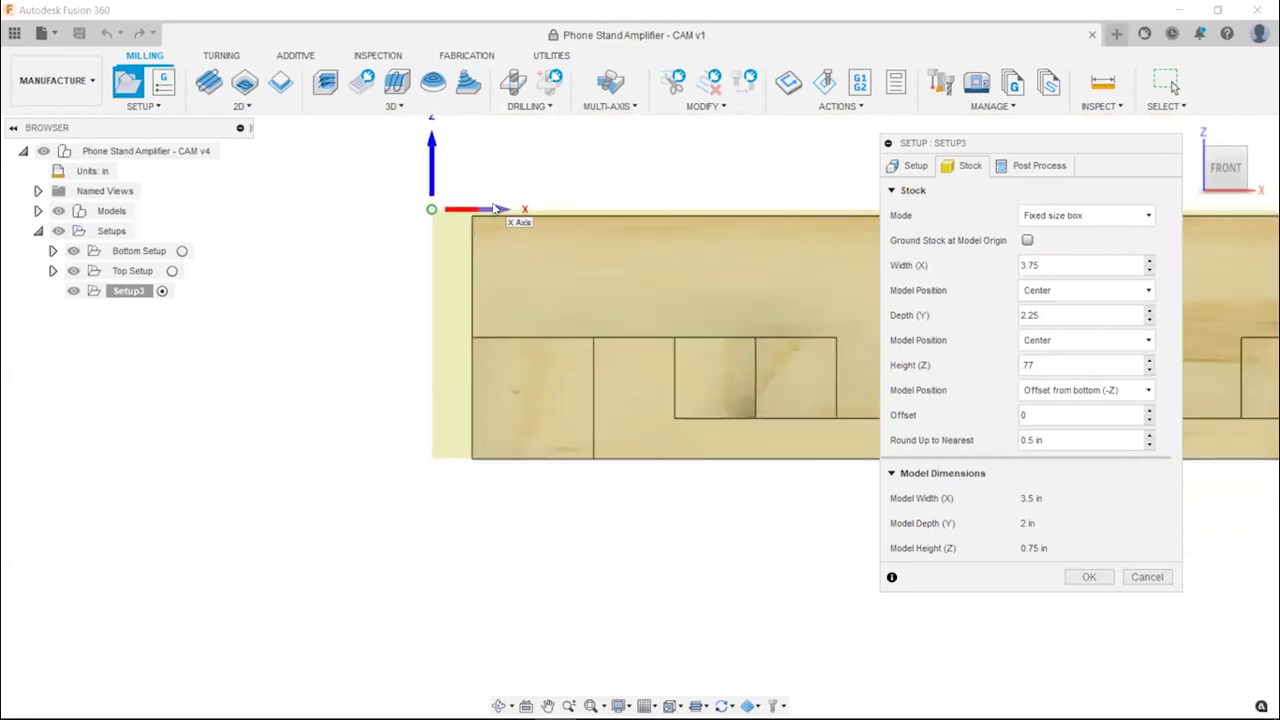
scroll(494, 208, up, 3)
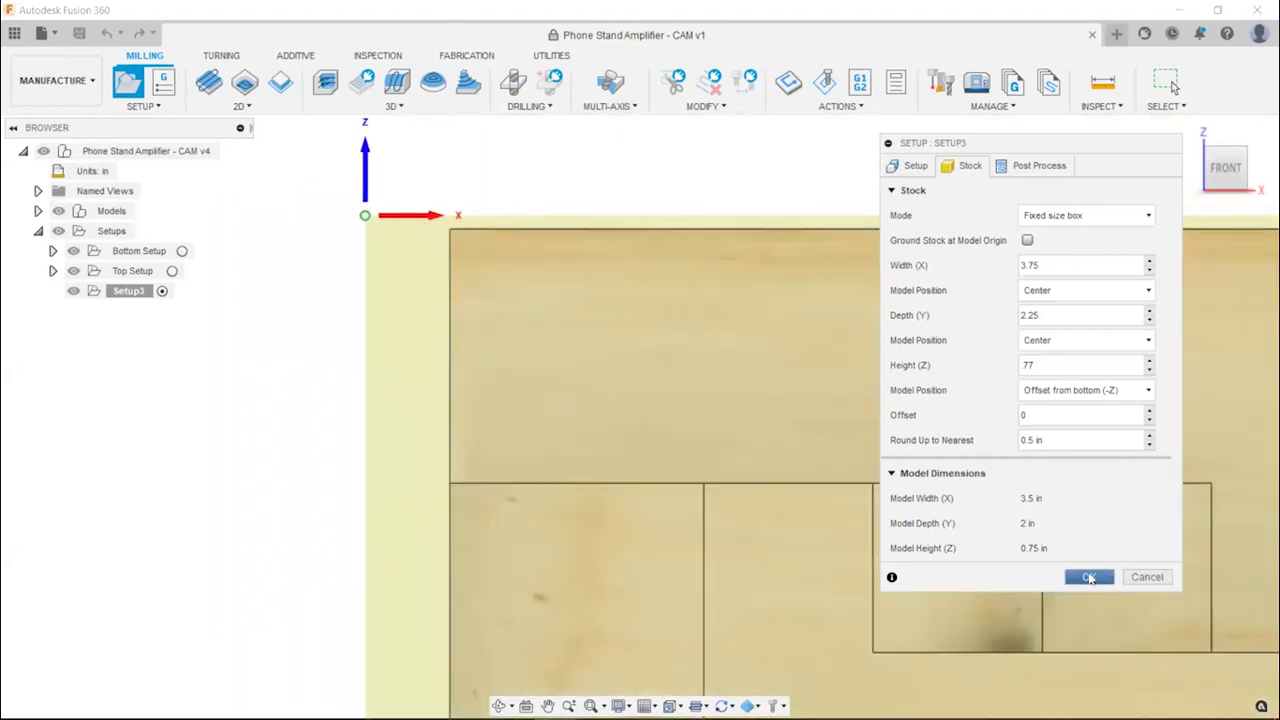
click(1089, 578)
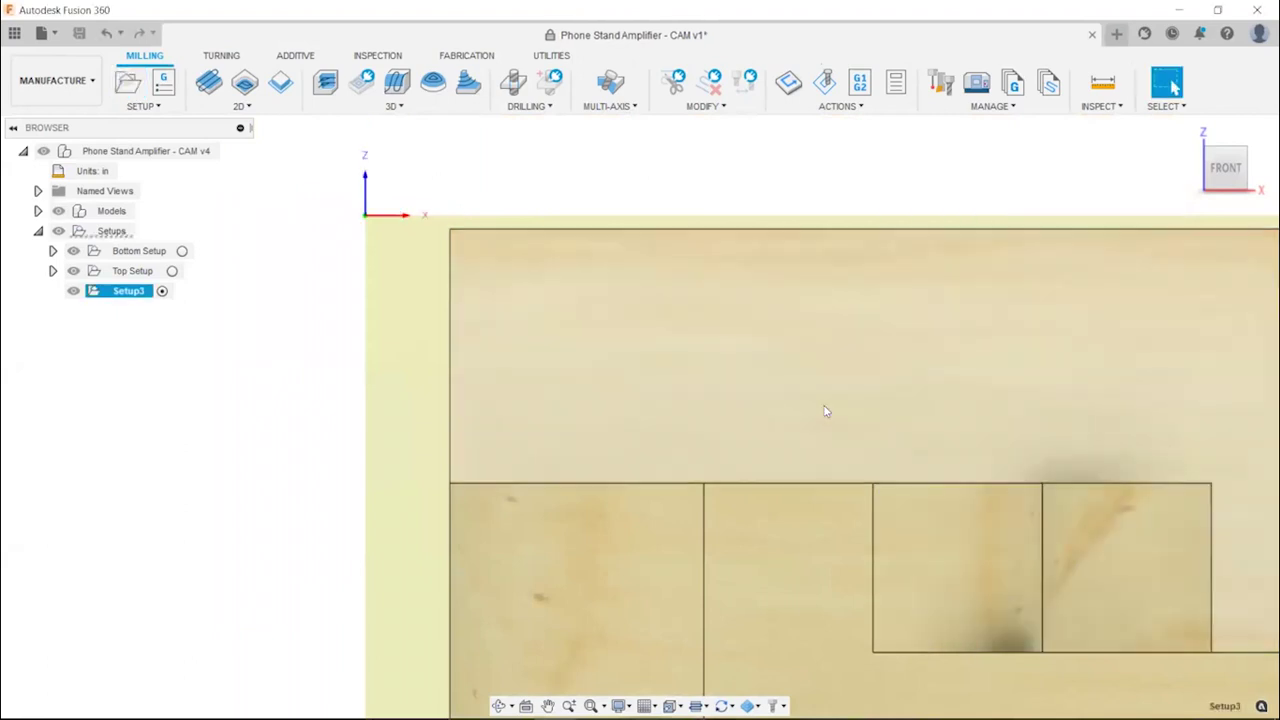
Orbit around the stock, return to the Home isometric view, and start editing Setup3's name
scroll(826, 410, down, 5)
shift+middle_drag(991, 477, 900, 405)
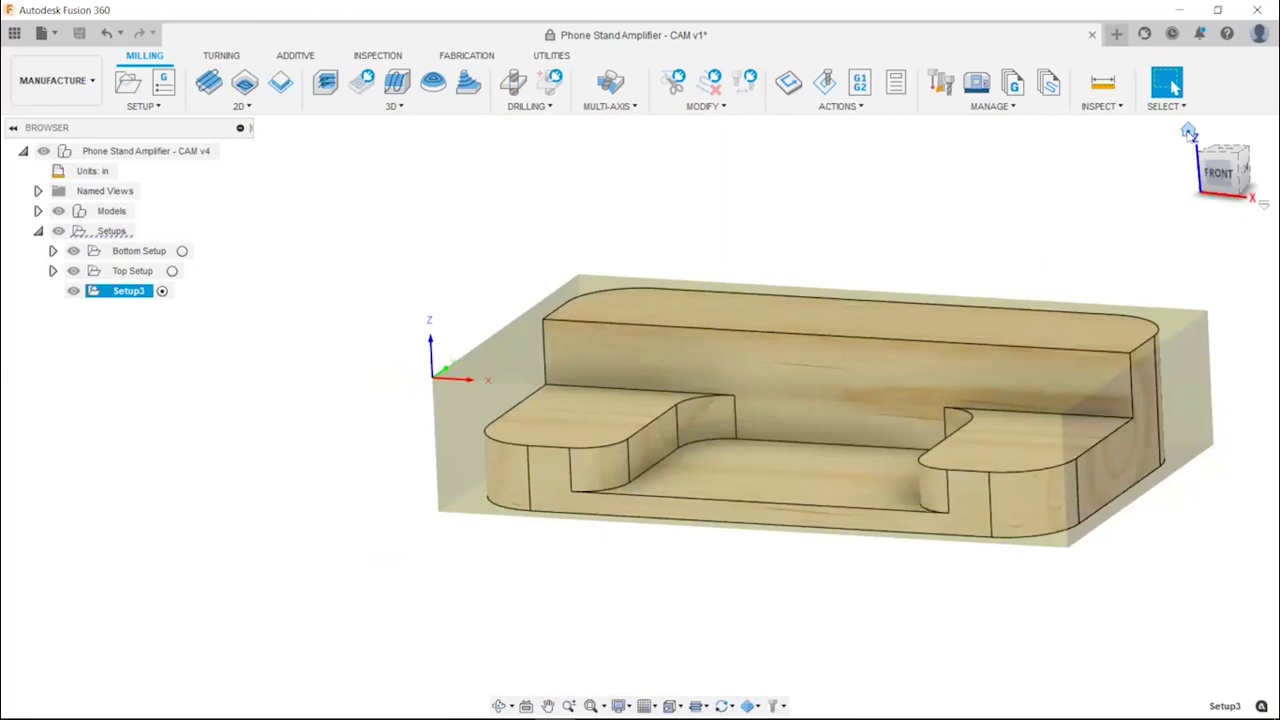
click(1189, 132)
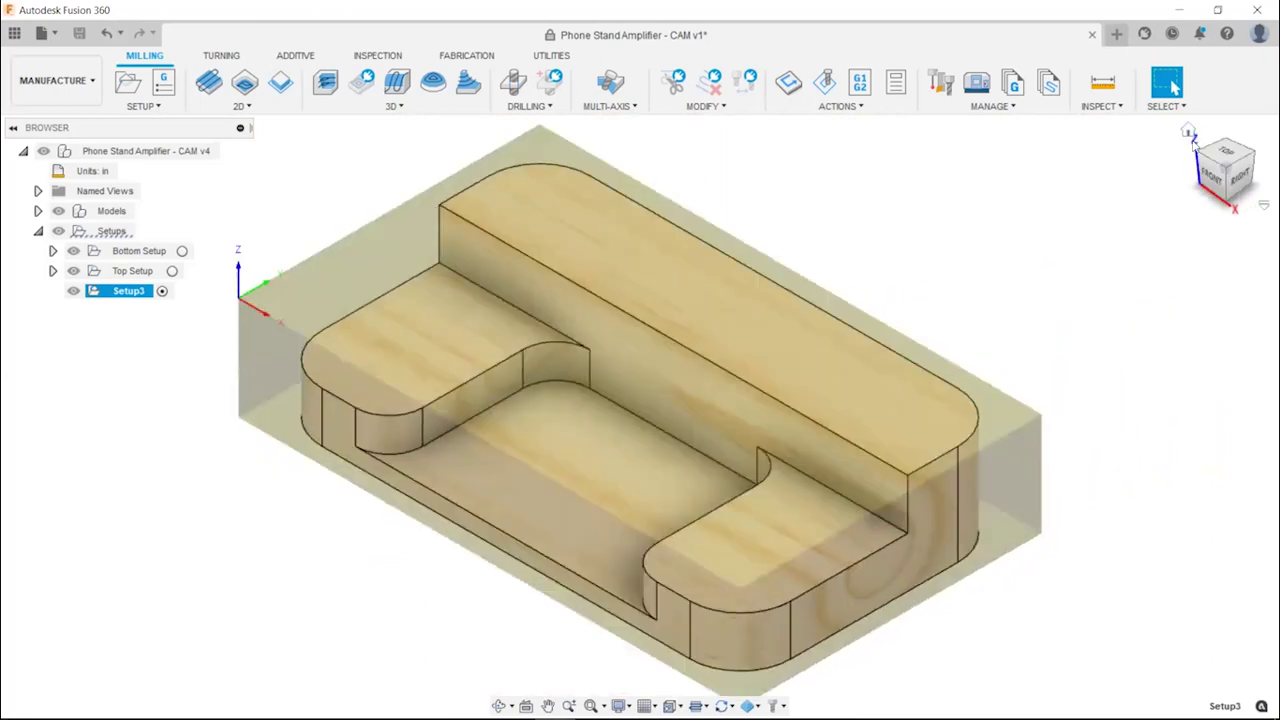
click(129, 292)
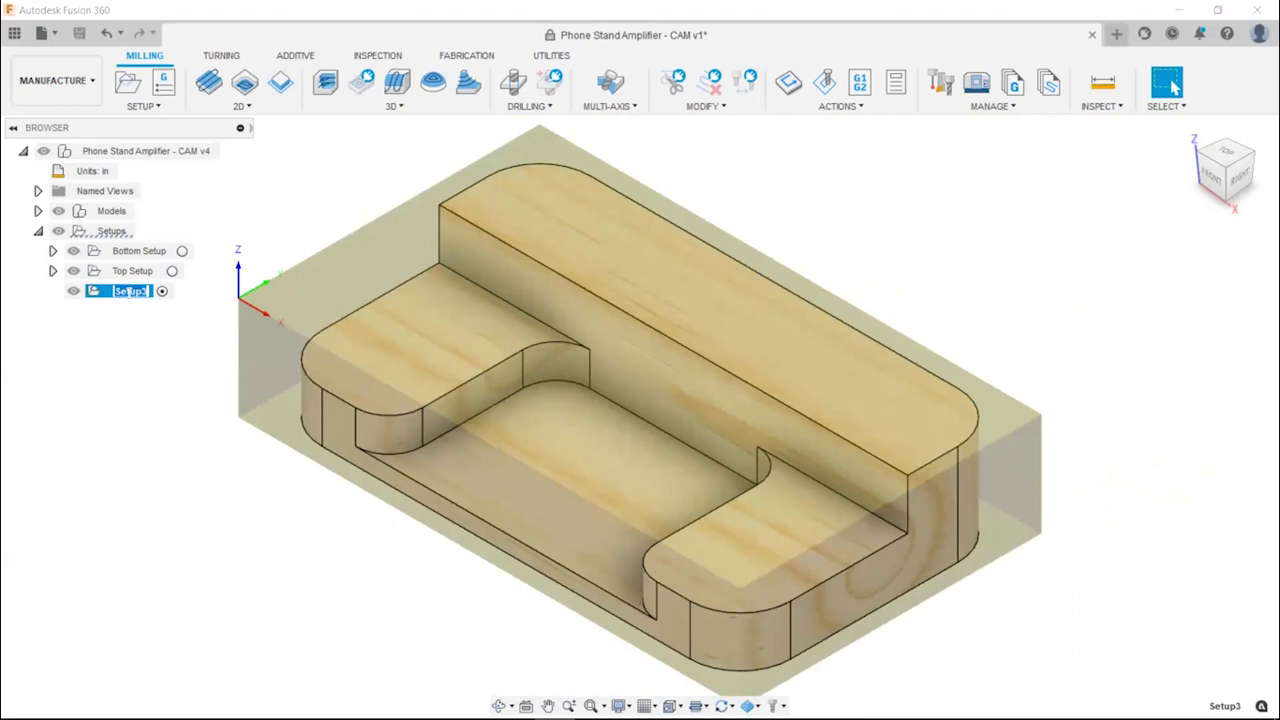
Rename Setup3 in the browser to 'Base Setup' and deselect it
key(Return)
click(139, 359)
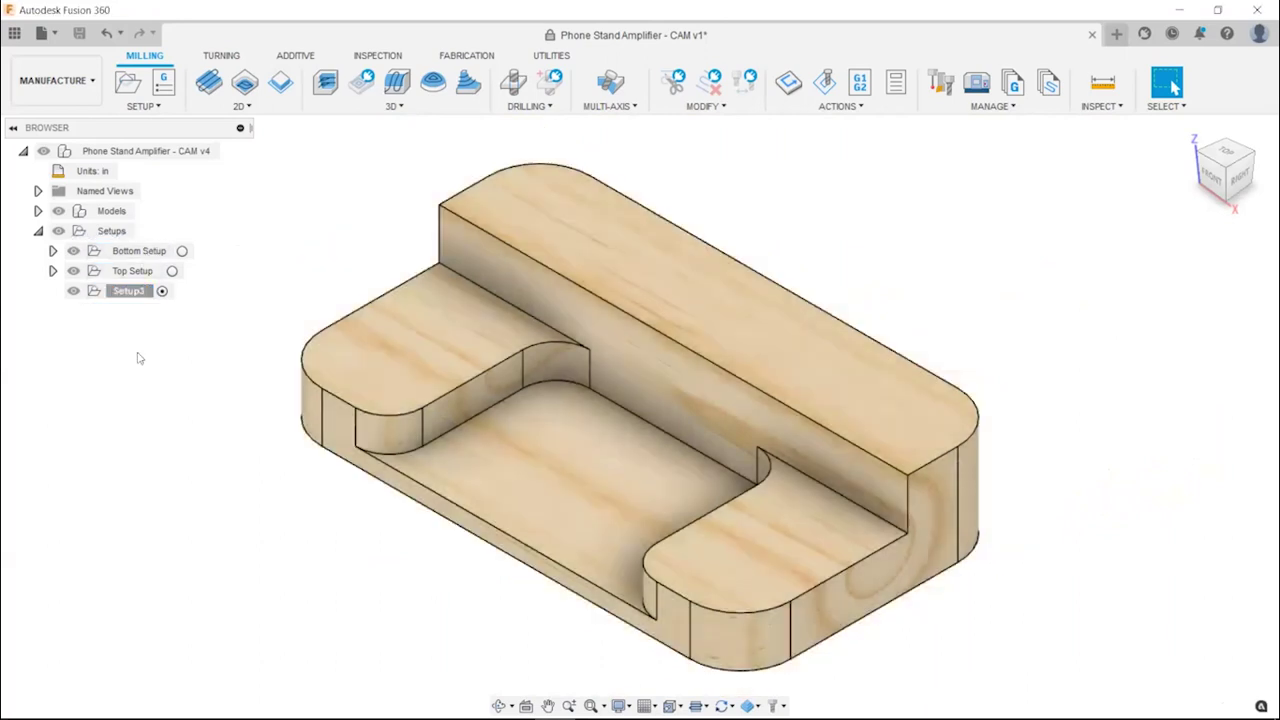
click(131, 297)
click(131, 294)
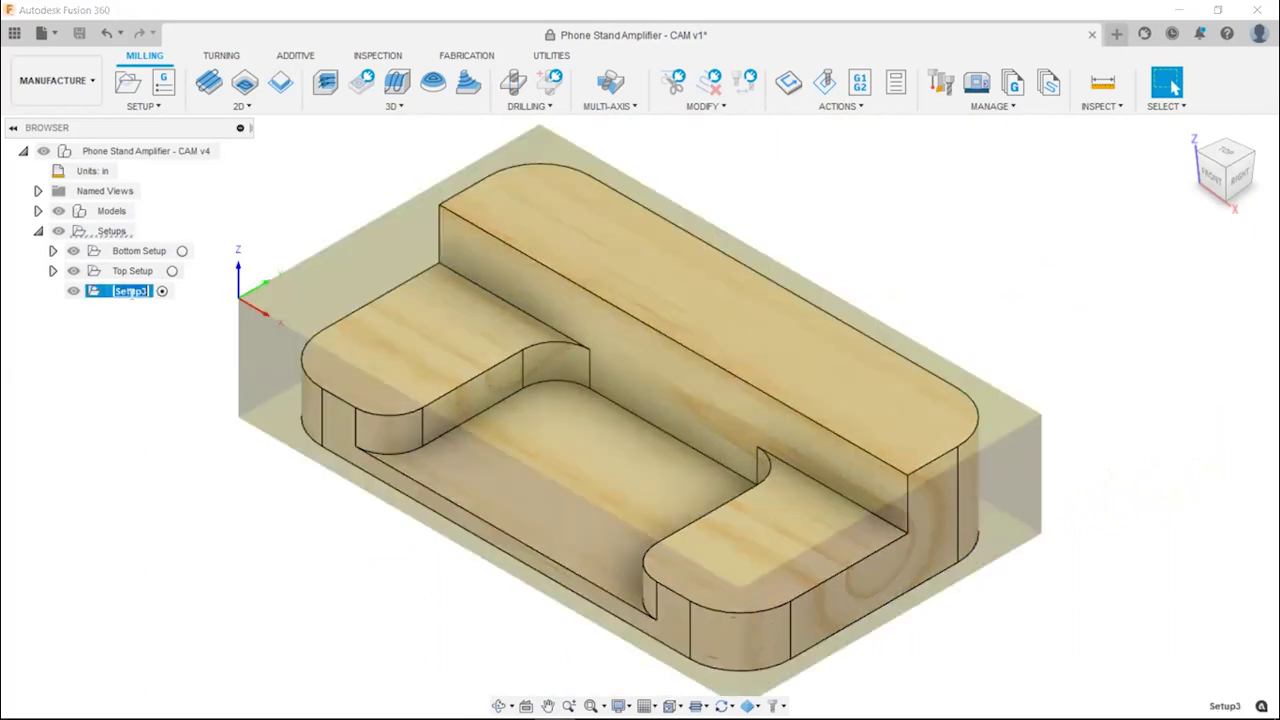
text(Base Setup)
key(Return)
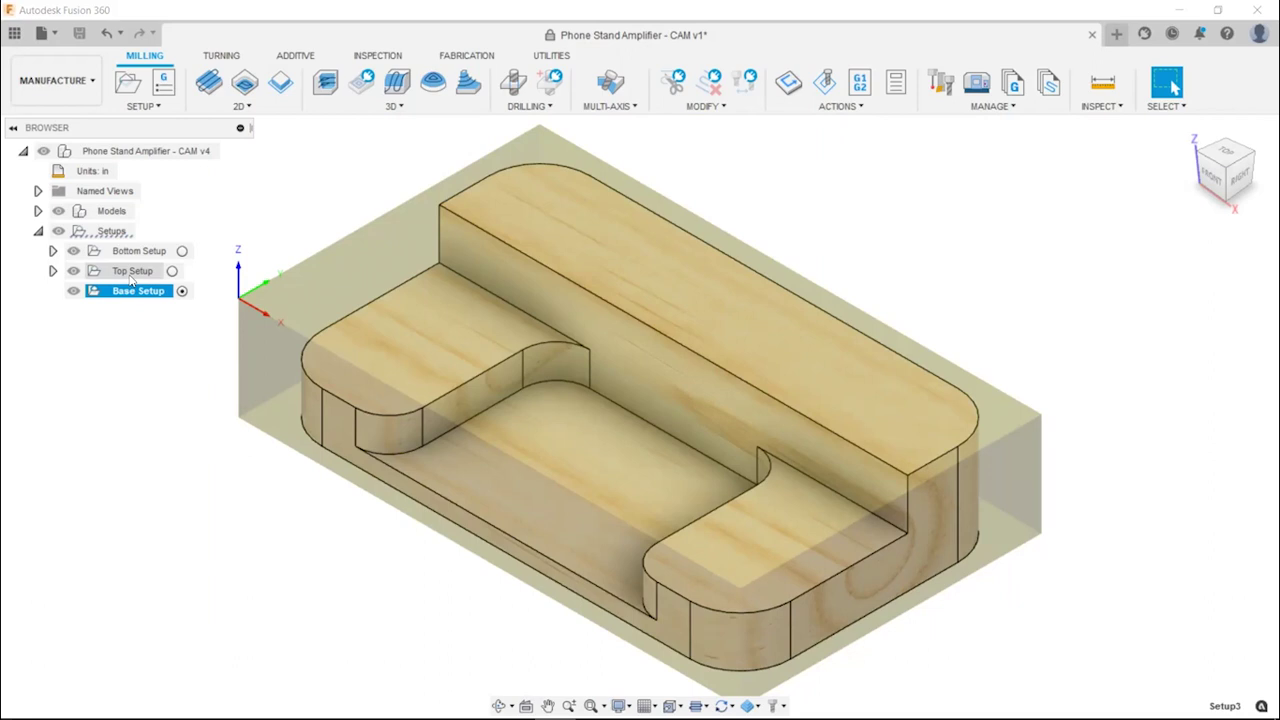
click(143, 380)
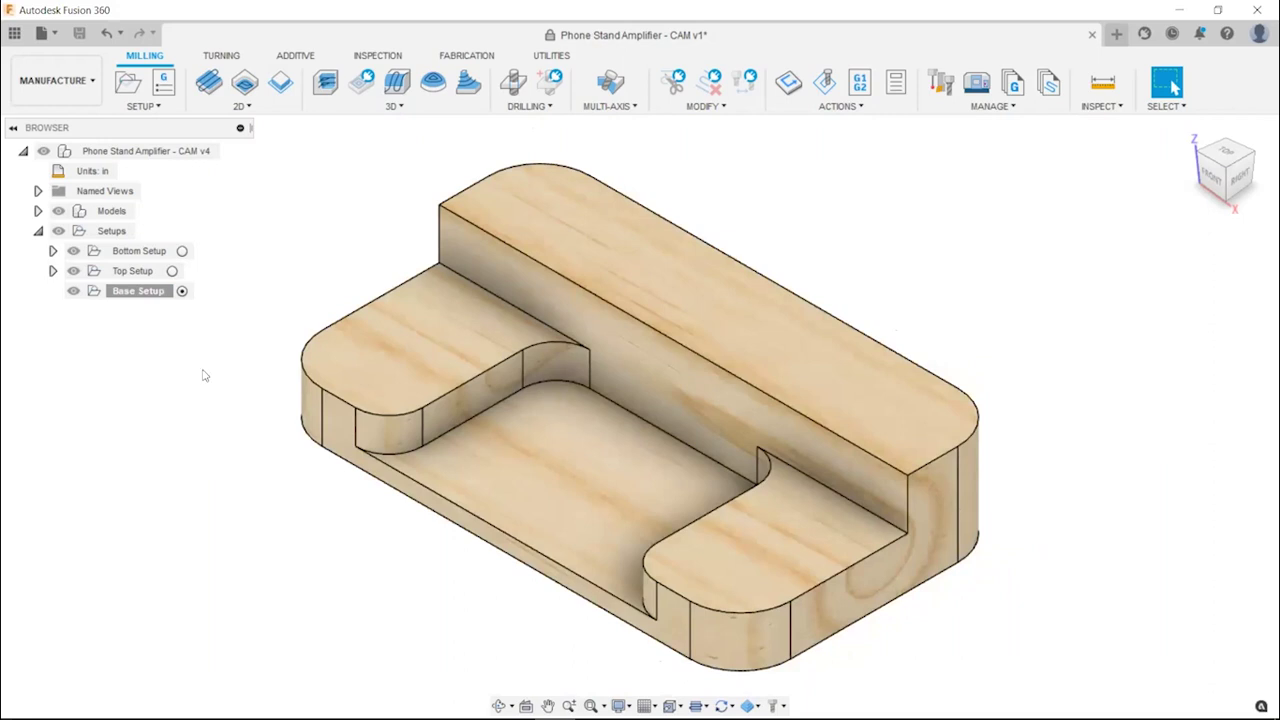
mouse_move(1225, 170)
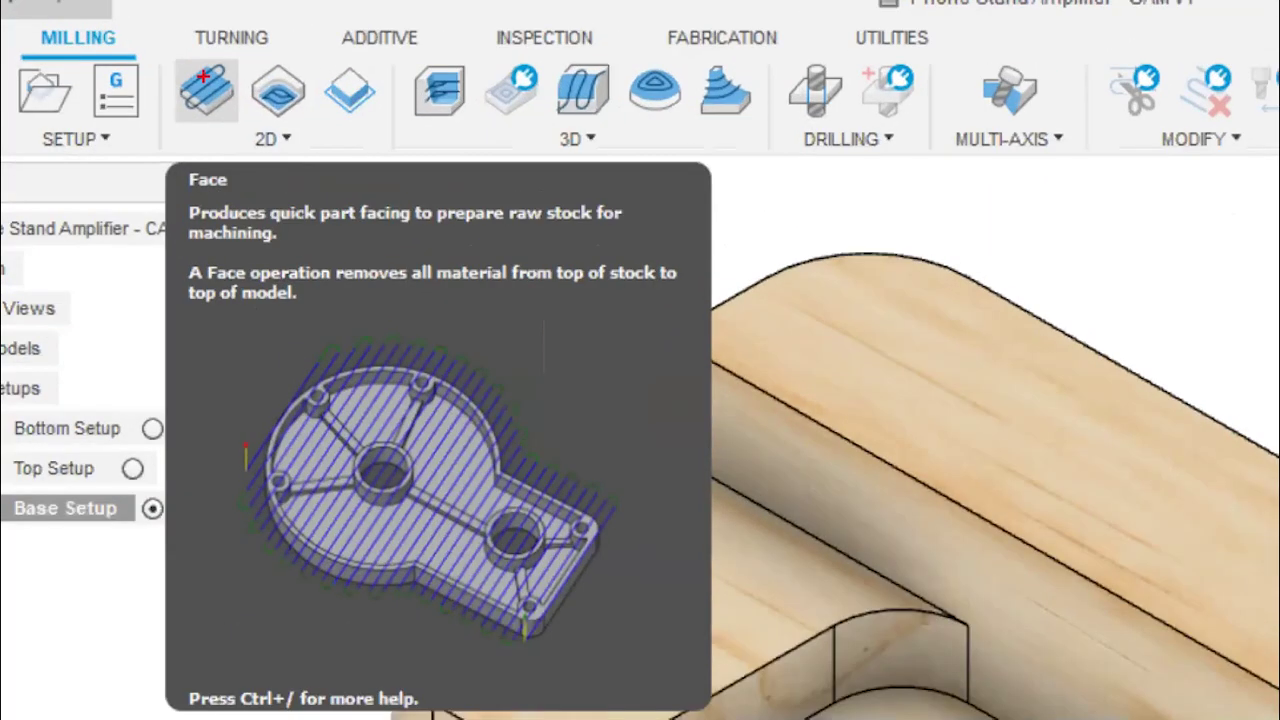
mouse_move(169, 48)
mouse_down()
mouse_move(238, 122)
mouse_move(163, 228)
mouse_up()
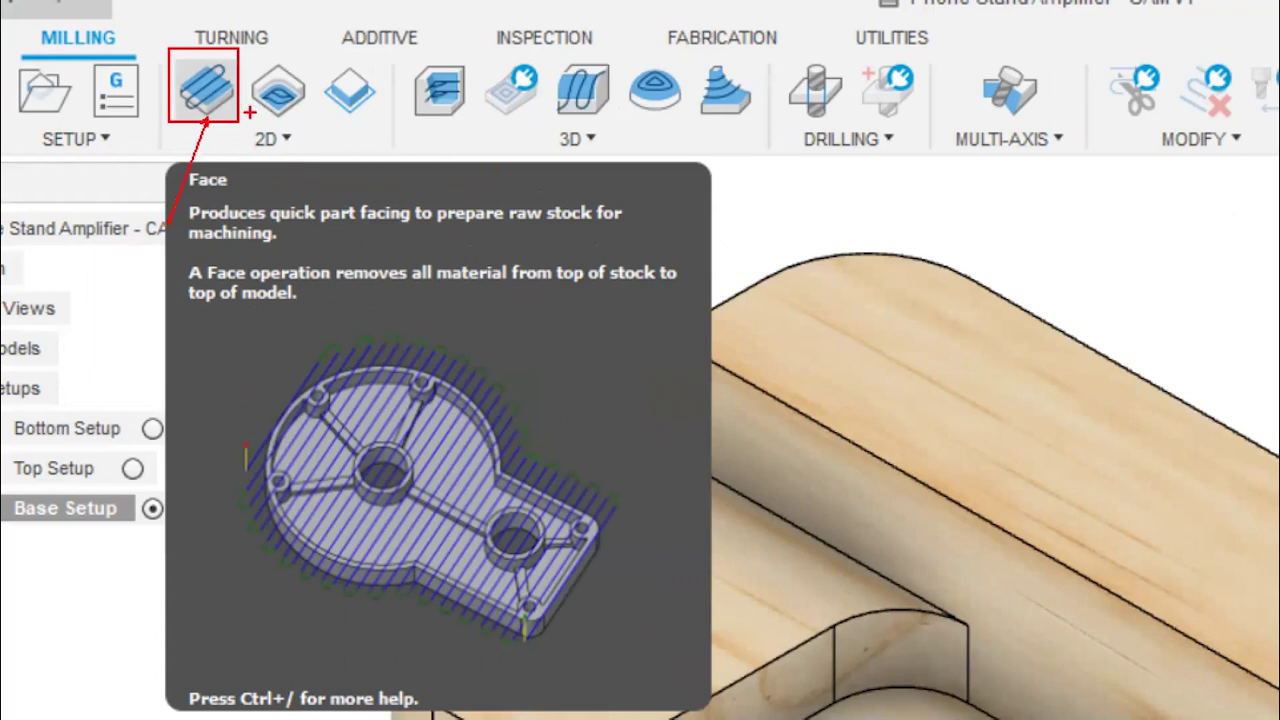
key(Escape)
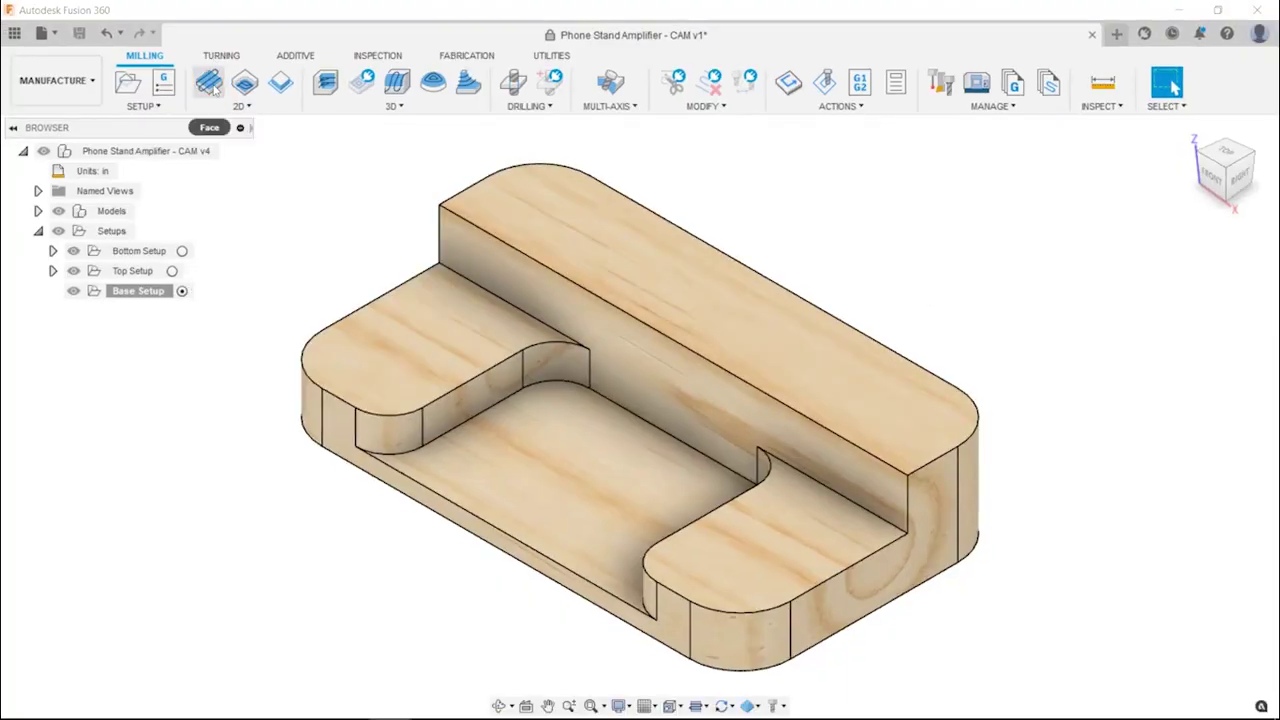
Start a 2D Face operation and move its dialog aside
click(209, 84)
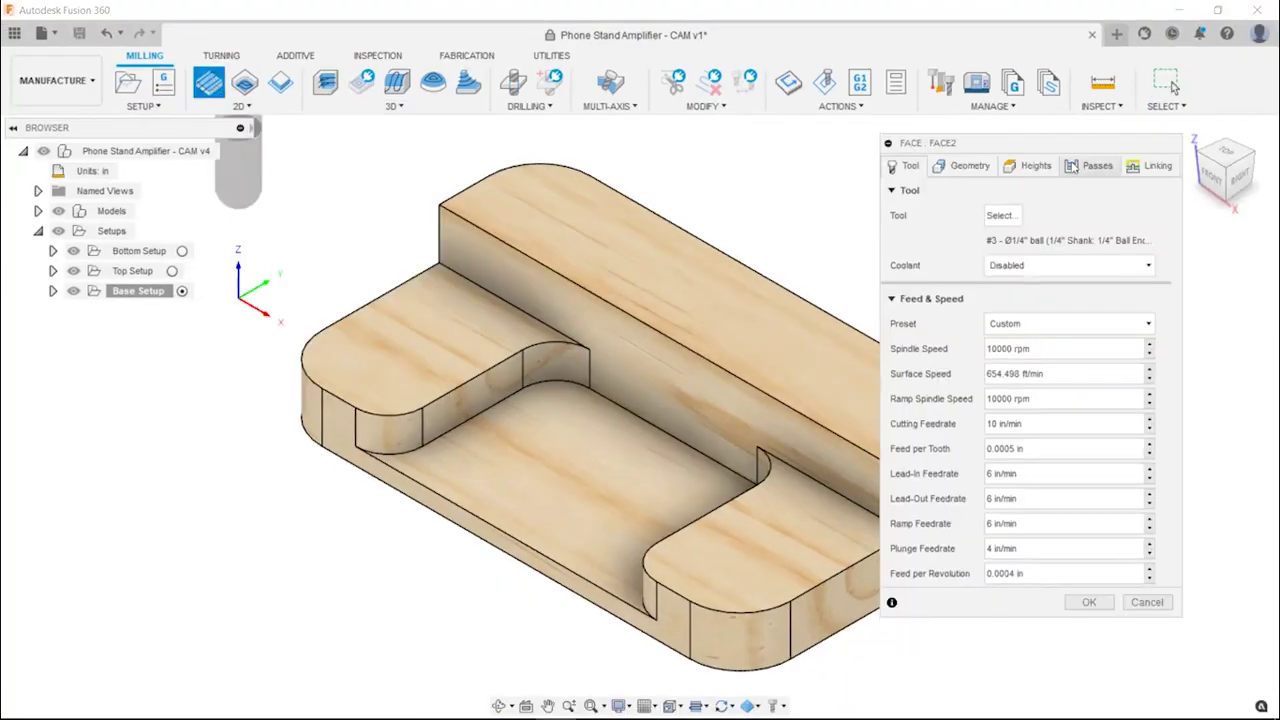
drag(1062, 143, 1045, 121)
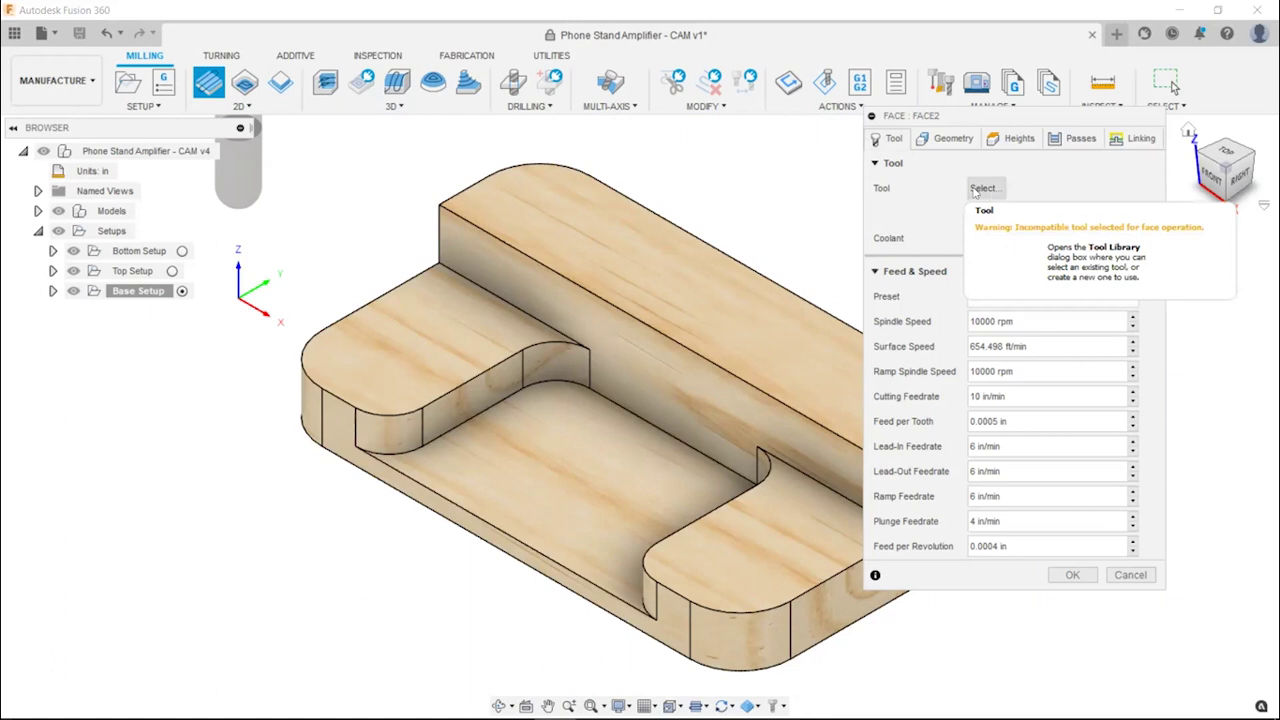
Assign the #10 Ø0.237" flat end mill from the tool library to Face2
click(983, 190)
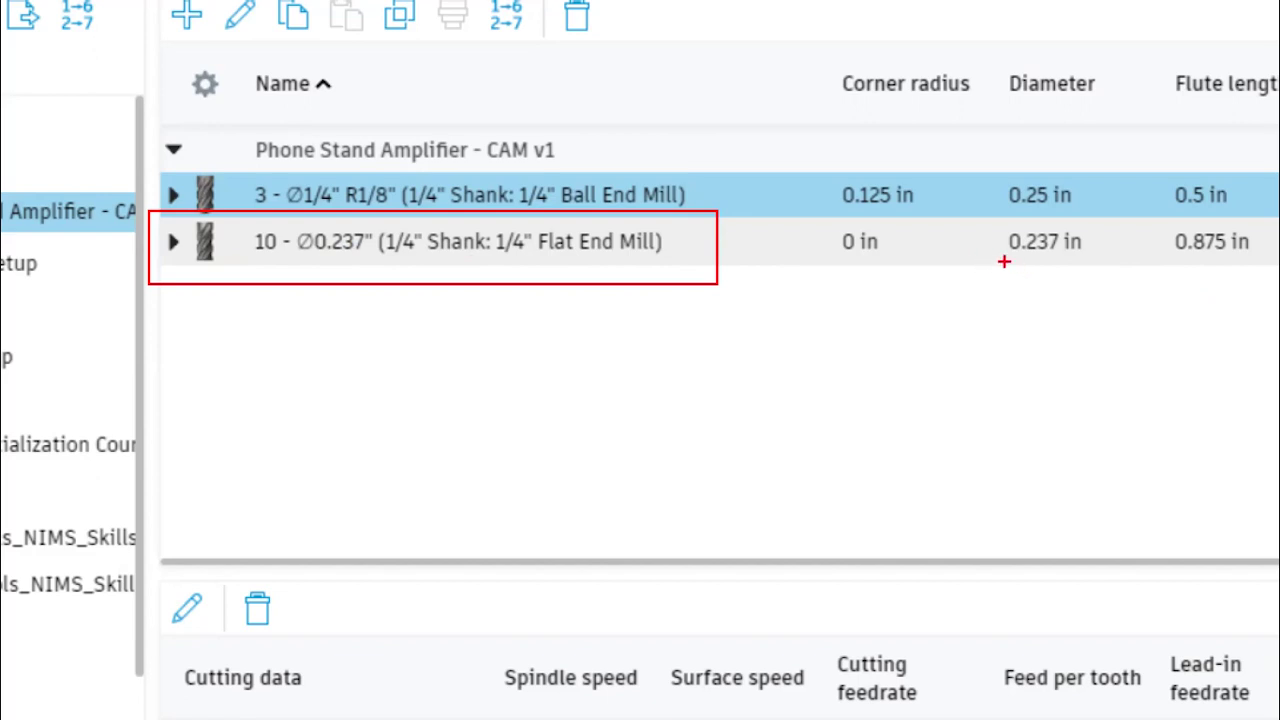
drag(978, 282, 1118, 211)
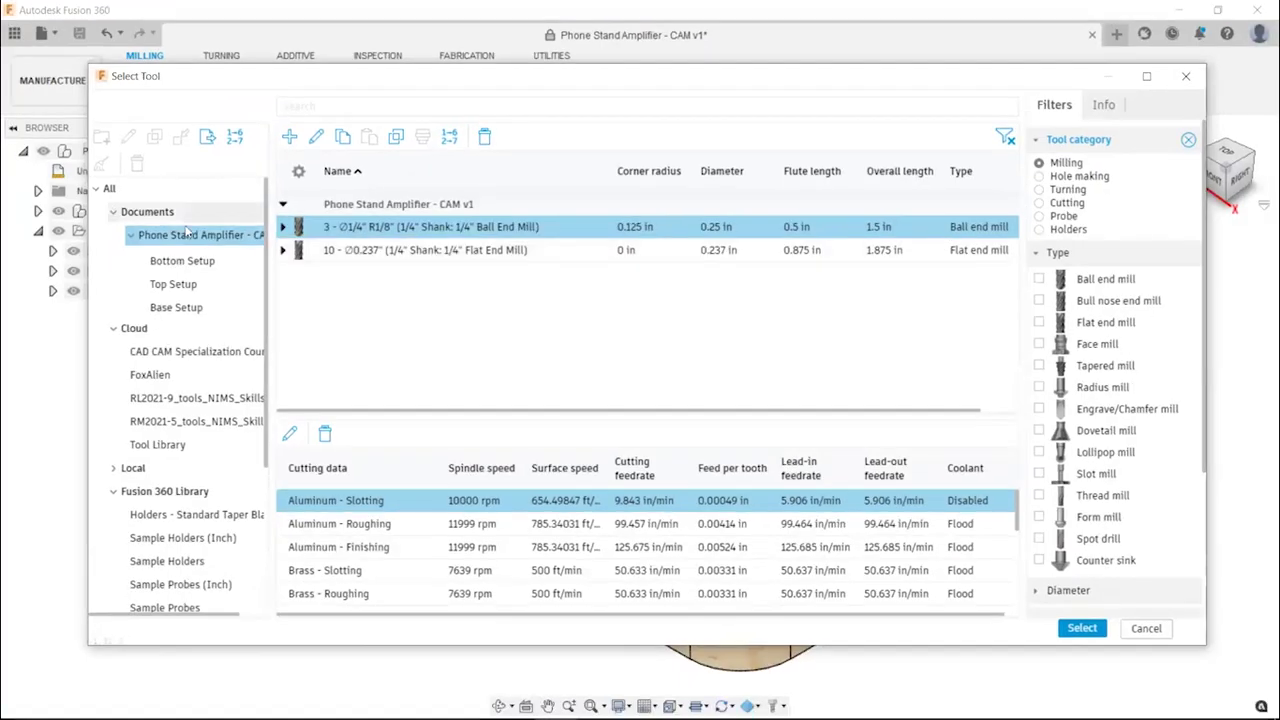
click(345, 258)
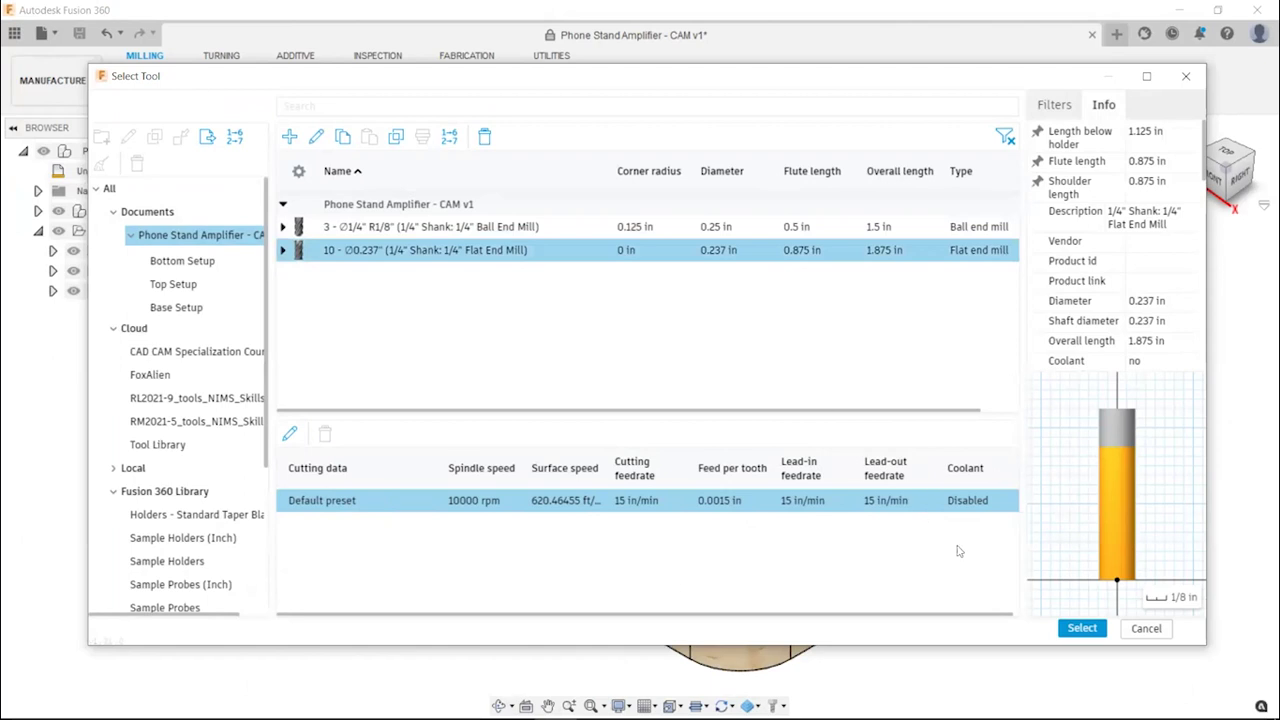
click(1069, 631)
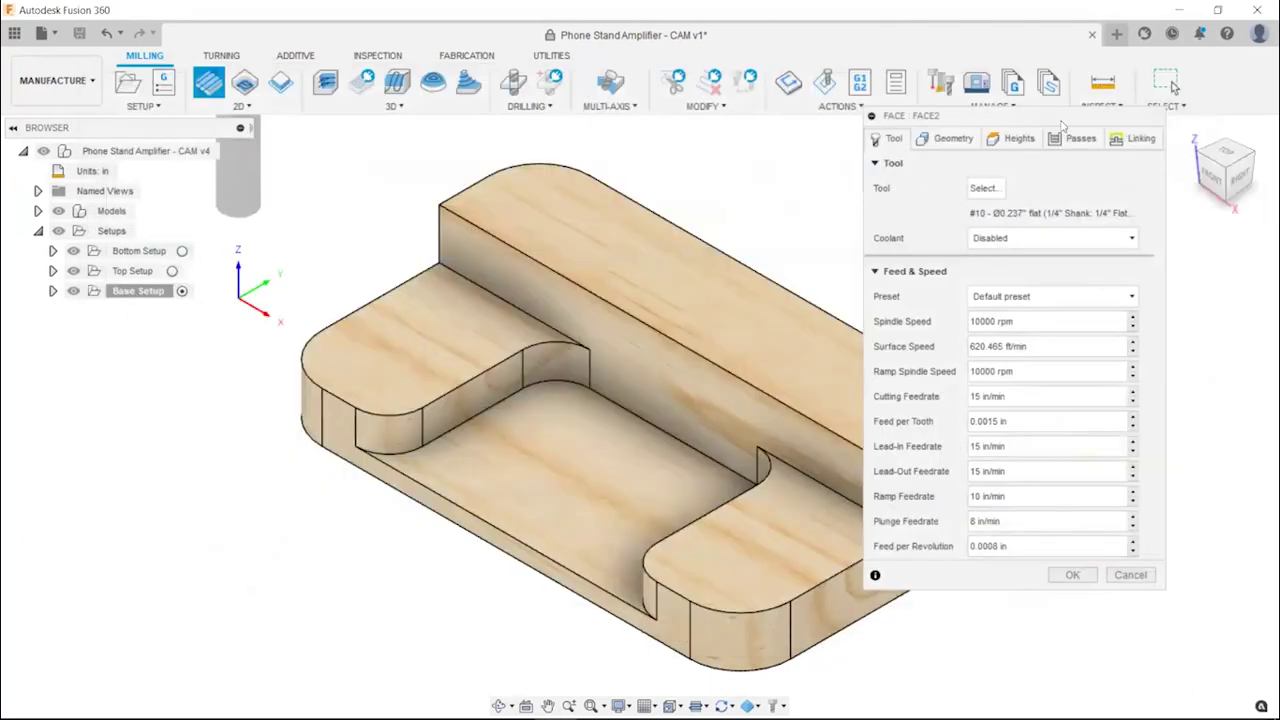
On the Geometry tab, select the stand's top face outline as Face2's stock contour
drag(1073, 116, 1121, 123)
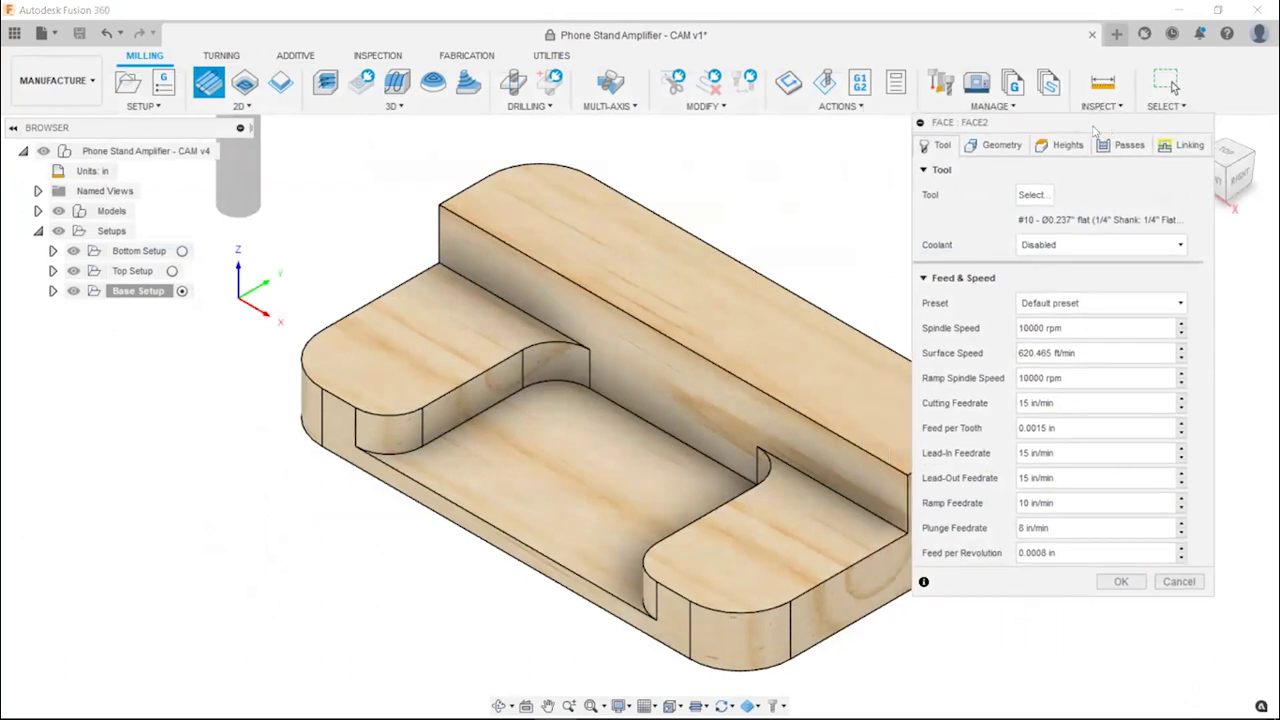
click(1002, 147)
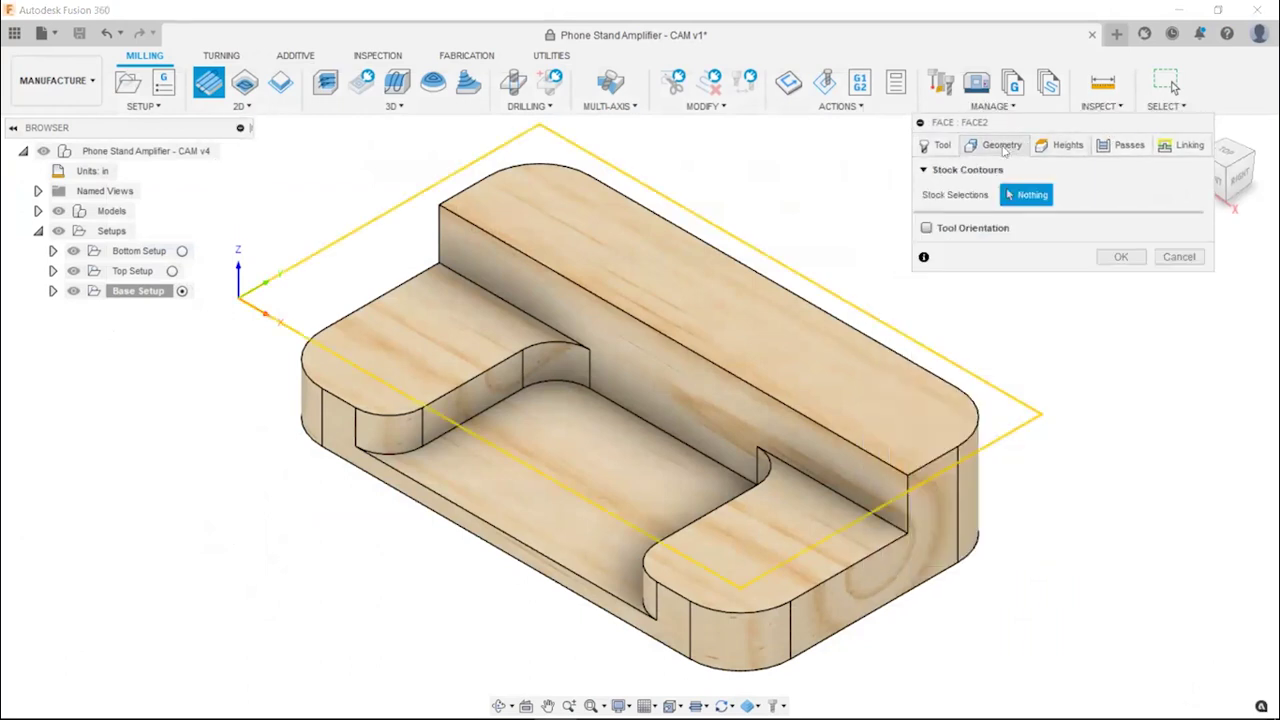
click(755, 279)
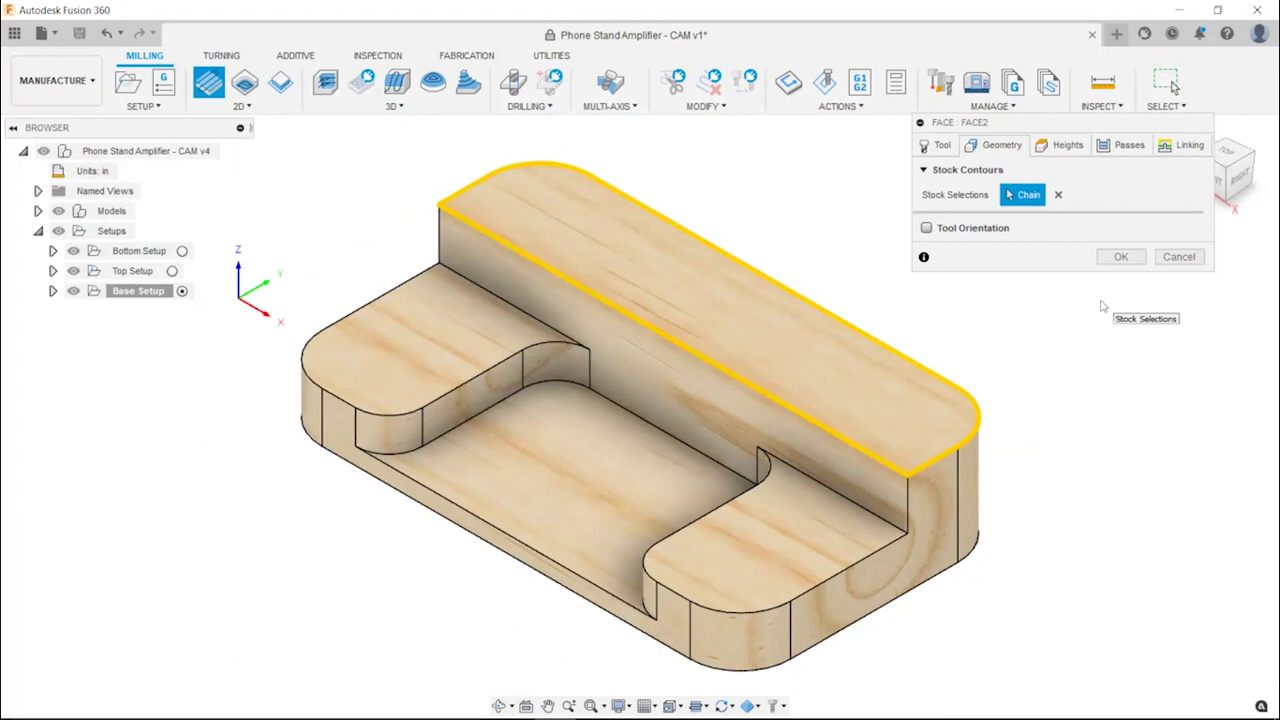
On the Heights tab, viewing from the front, set the Feed Height offset to .1 in
click(1067, 146)
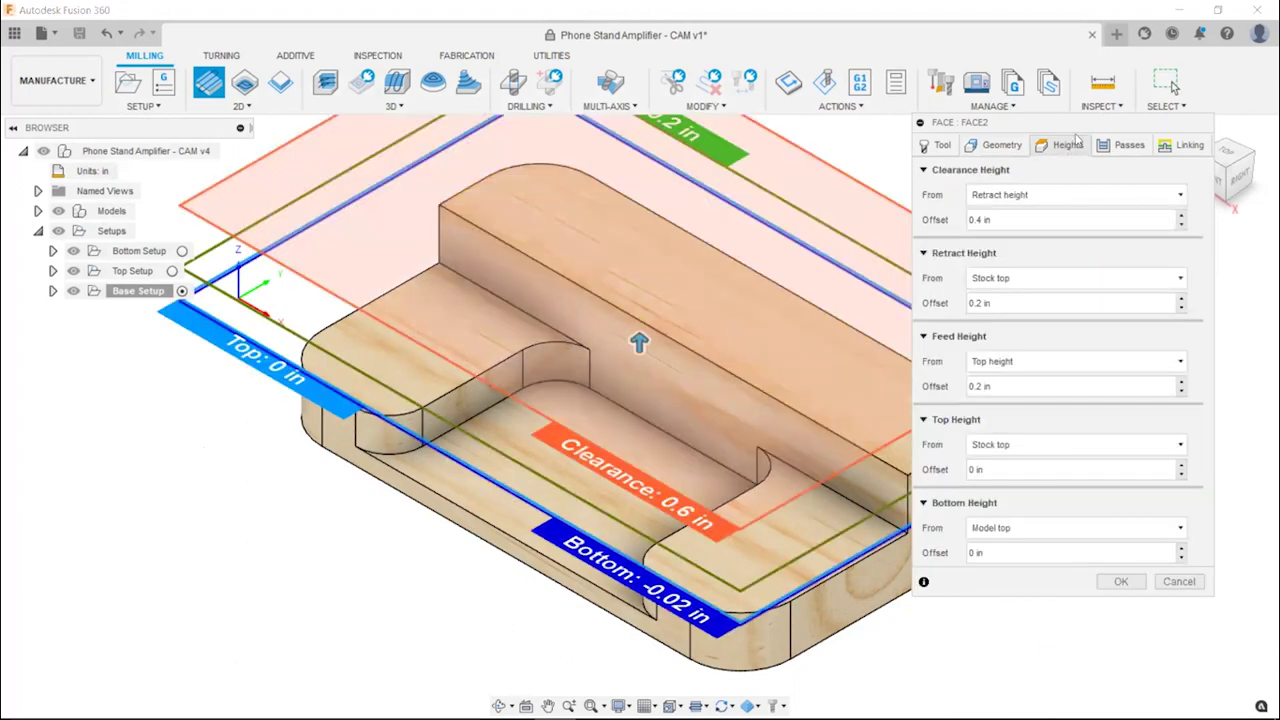
drag(1046, 126, 911, 109)
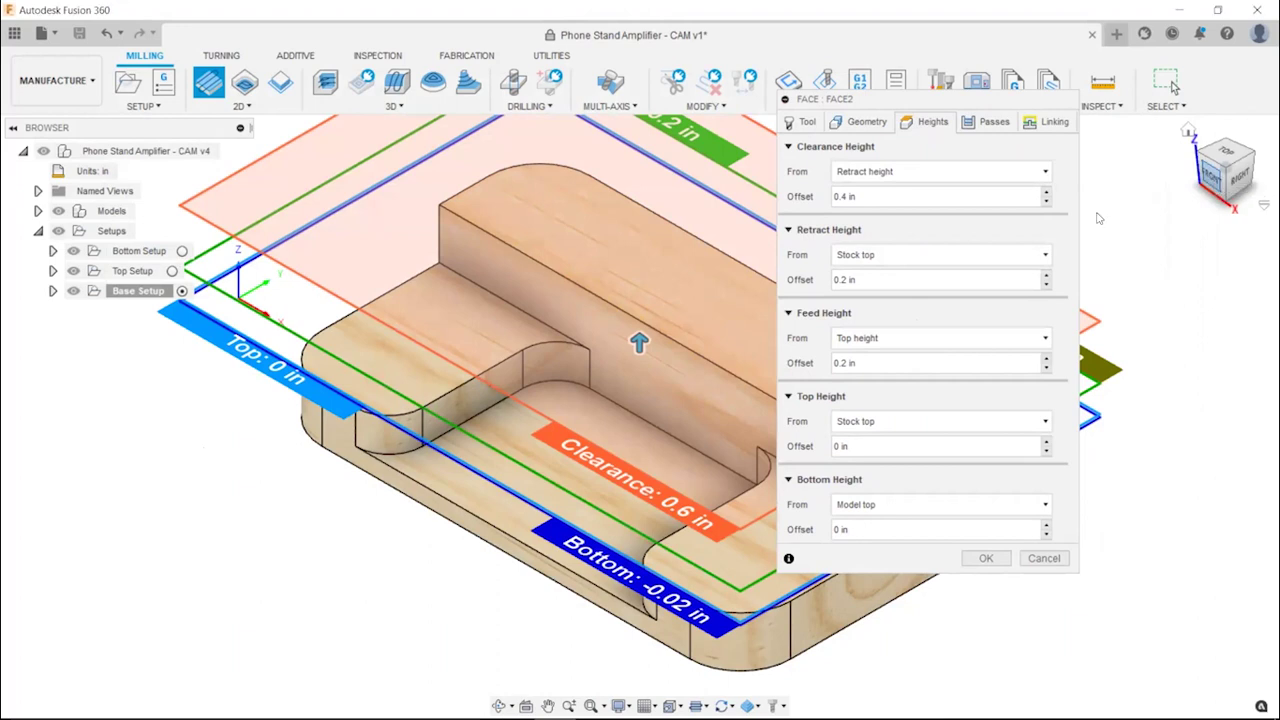
click(1212, 180)
scroll(306, 333, up, 5)
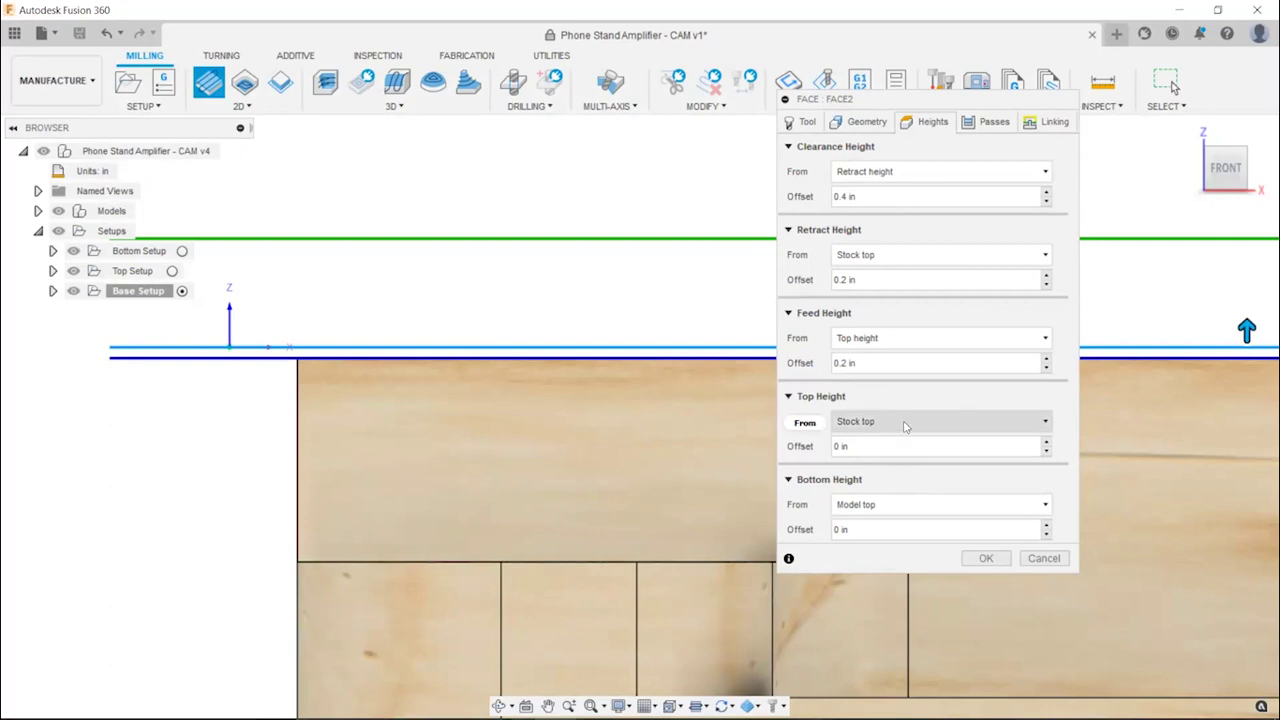
mouse_move(905, 427)
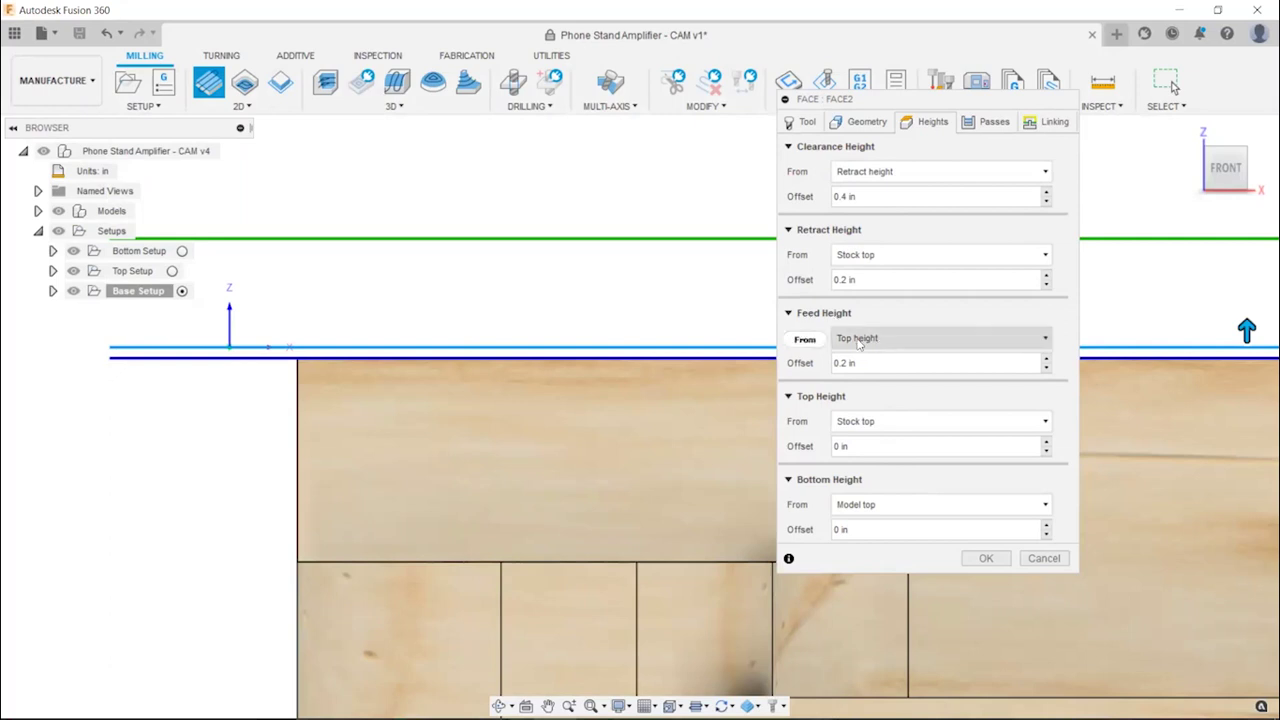
mouse_move(862, 346)
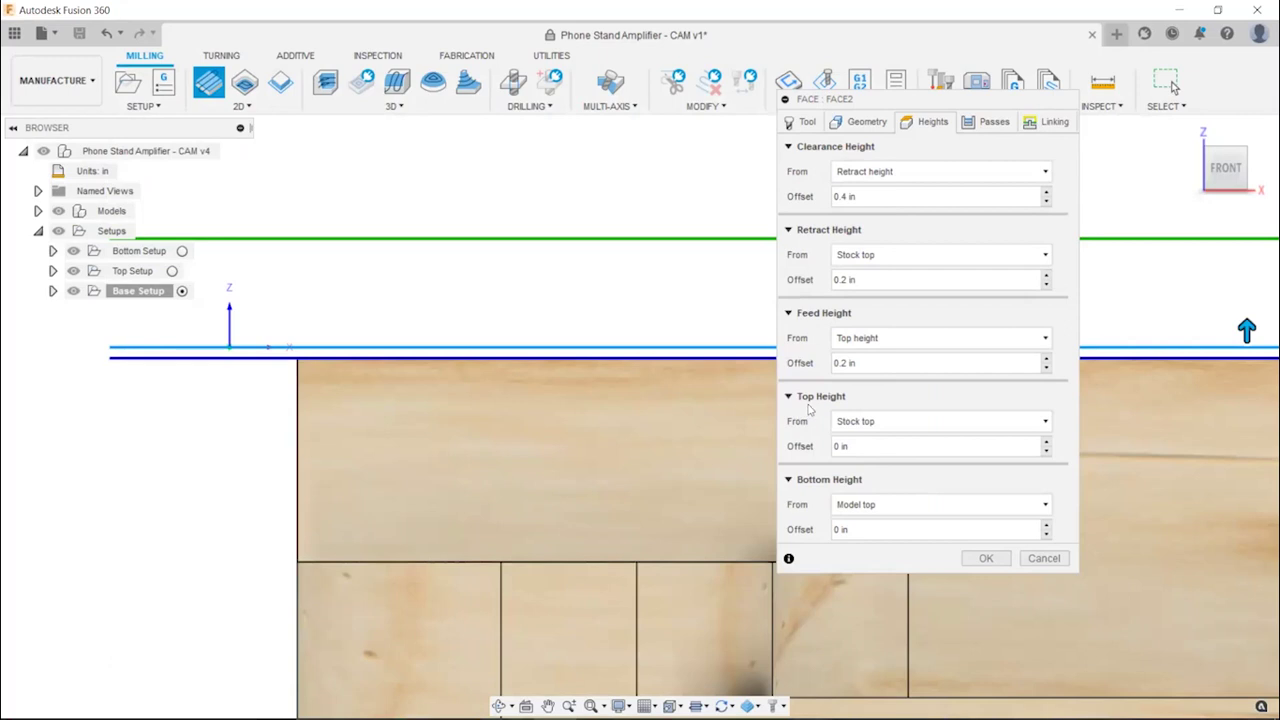
drag(857, 364, 806, 363)
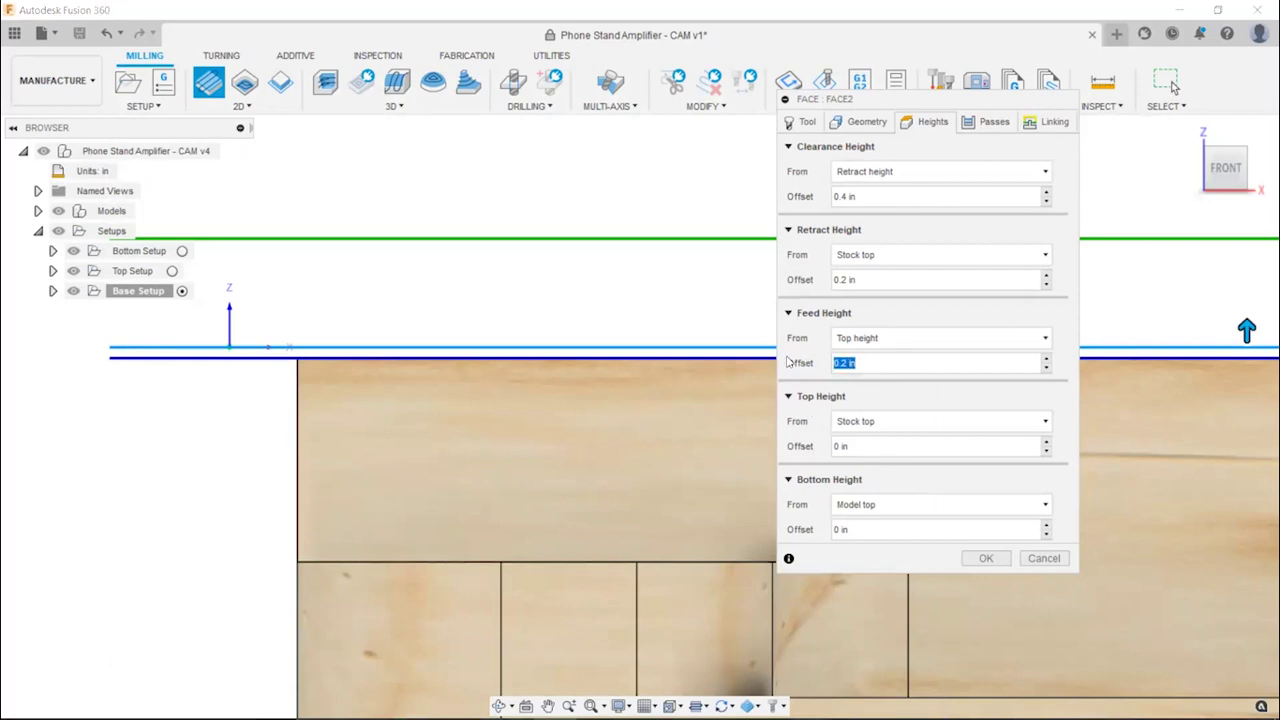
text(1)
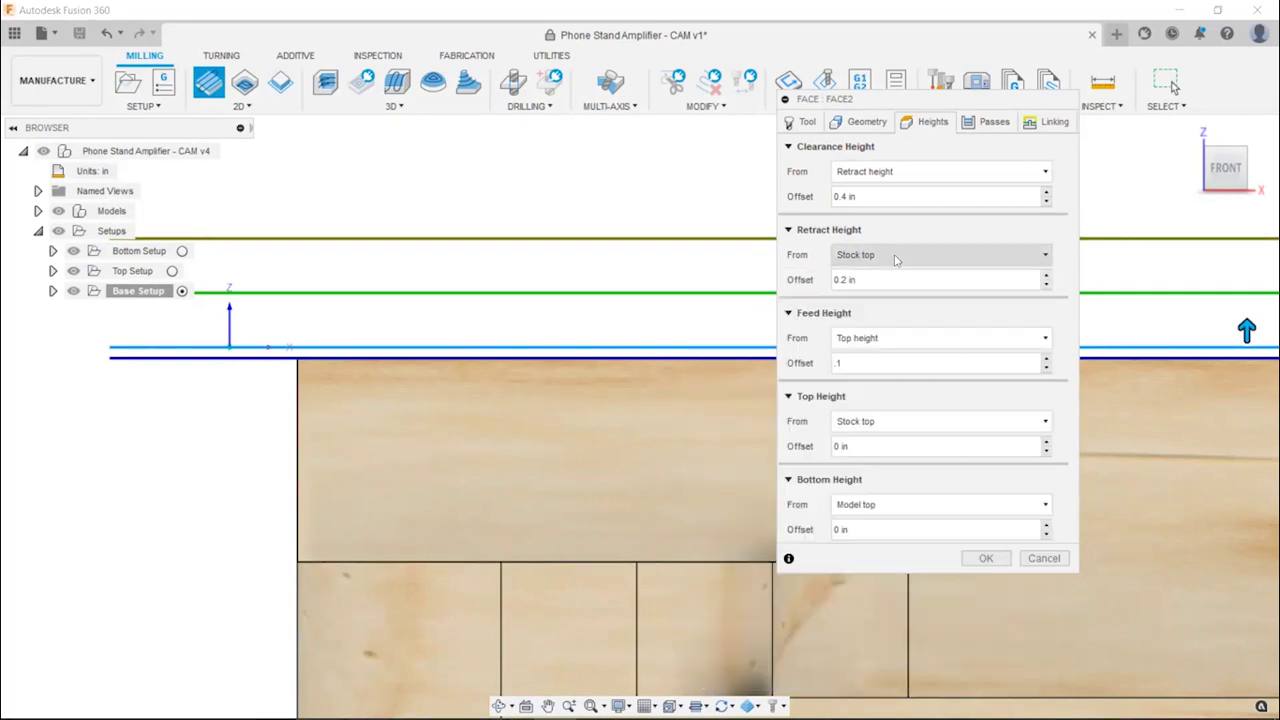
Measure Retract Height from the feed height and set Clearance and Retract offsets to .1 in
click(895, 257)
click(893, 296)
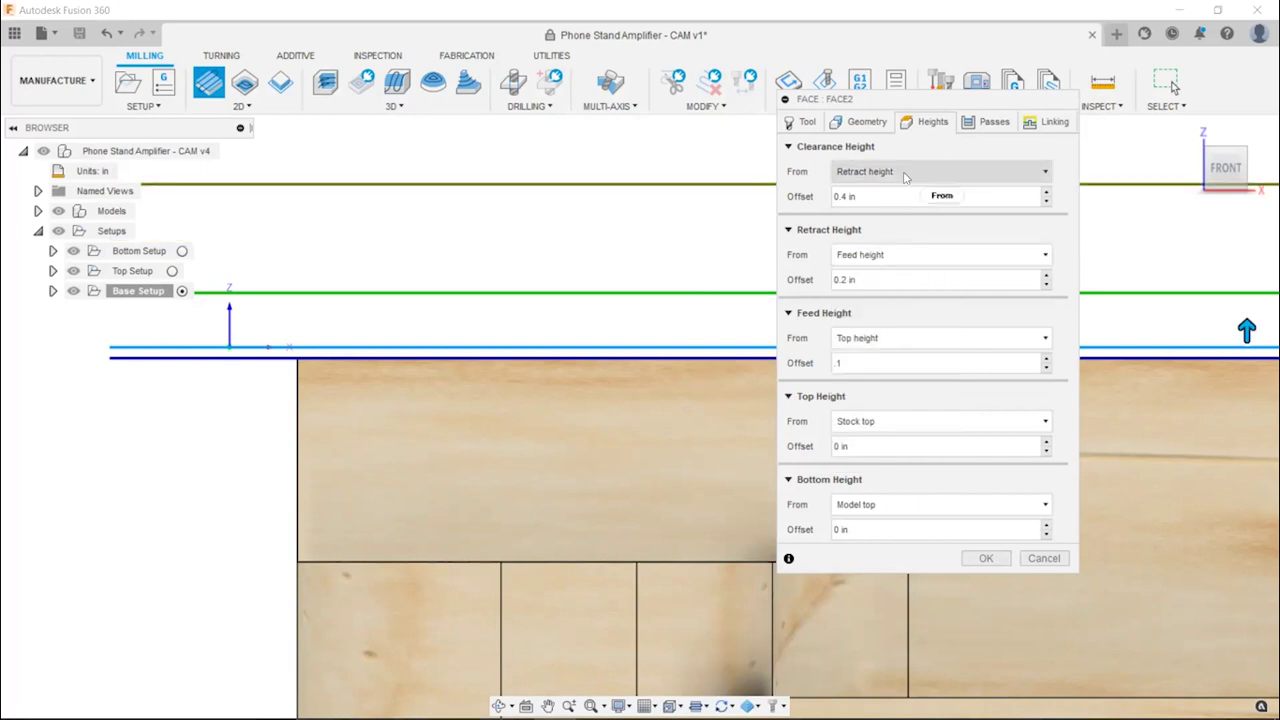
click(868, 202)
text(1)
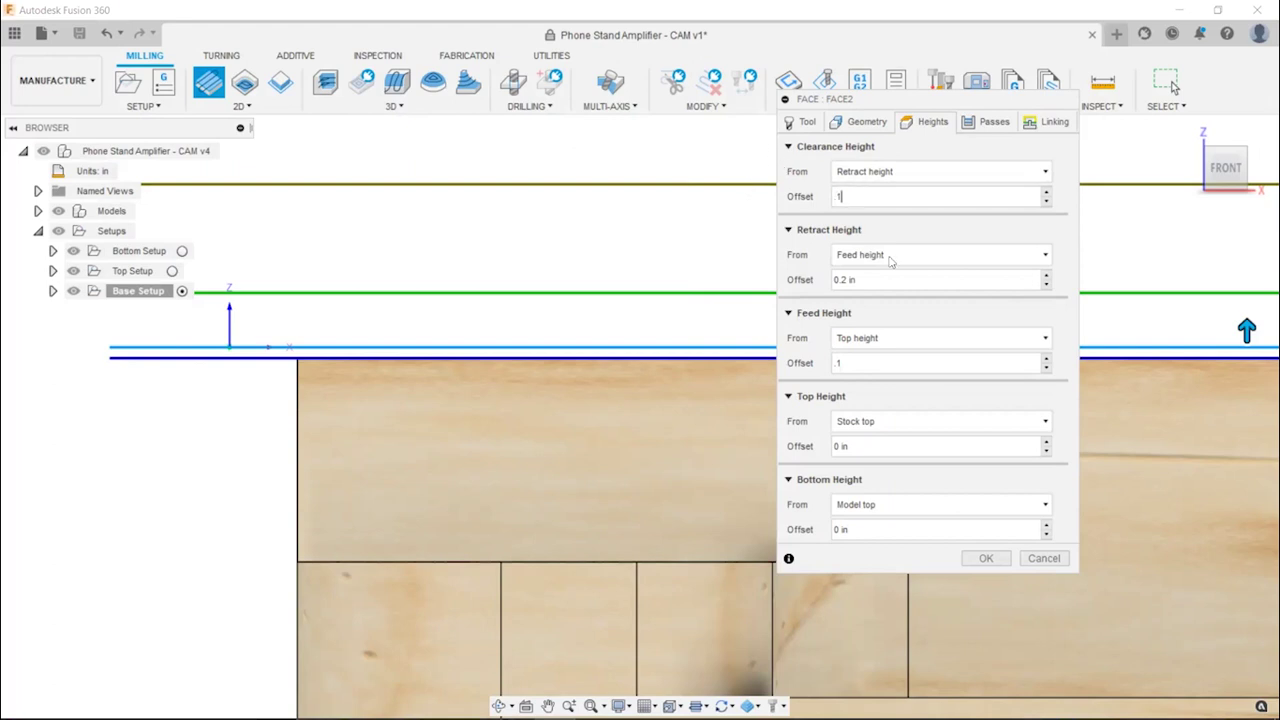
click(868, 280)
text(1)
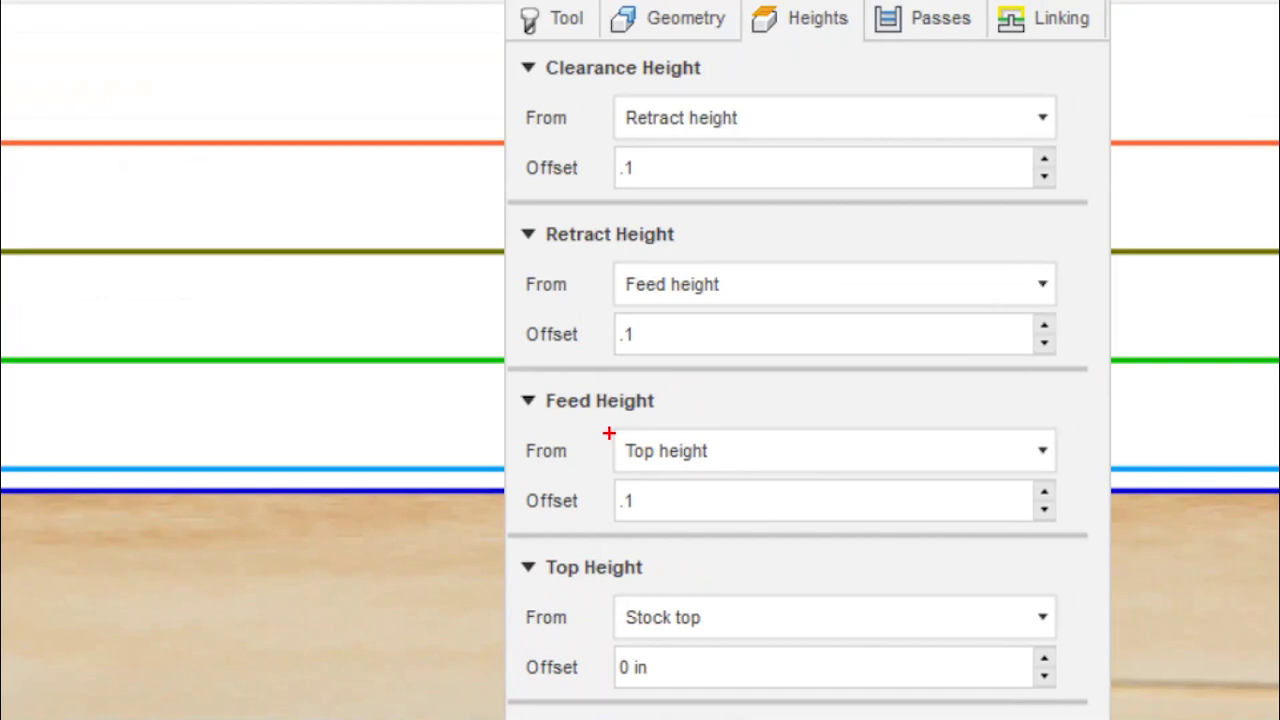
drag(609, 433, 720, 474)
drag(625, 481, 585, 560)
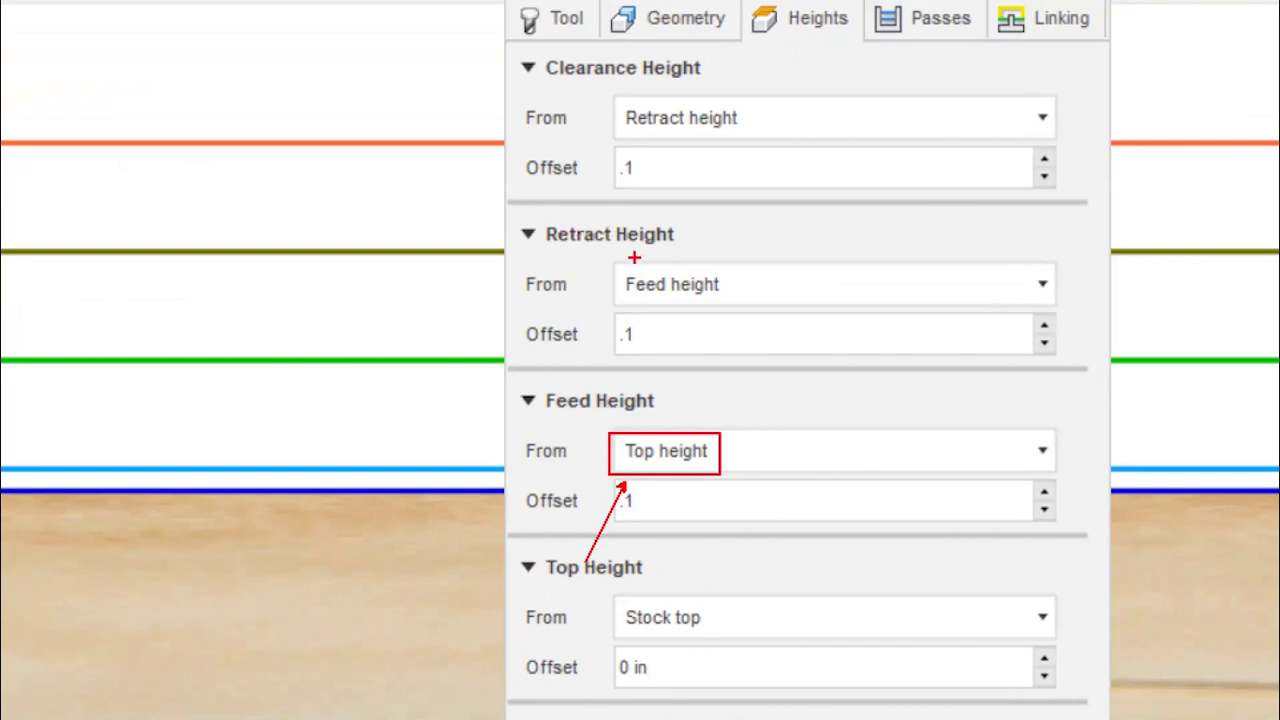
drag(617, 267, 731, 311)
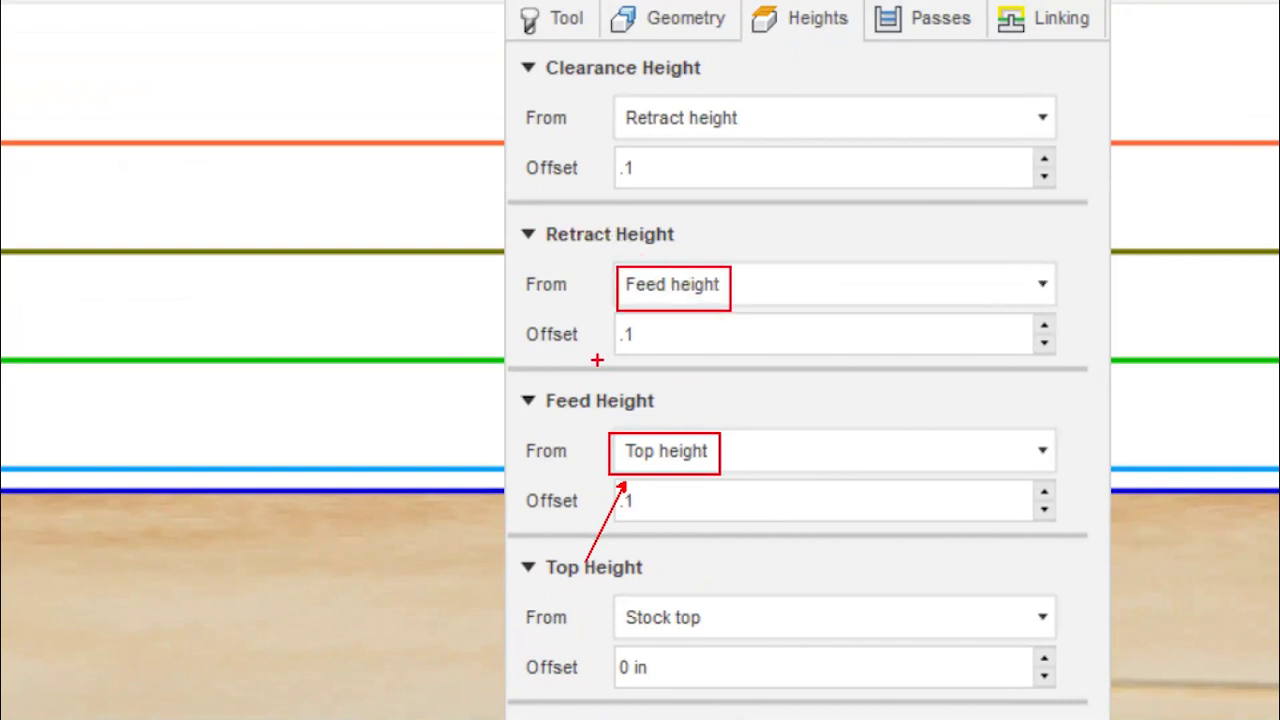
drag(620, 313, 597, 354)
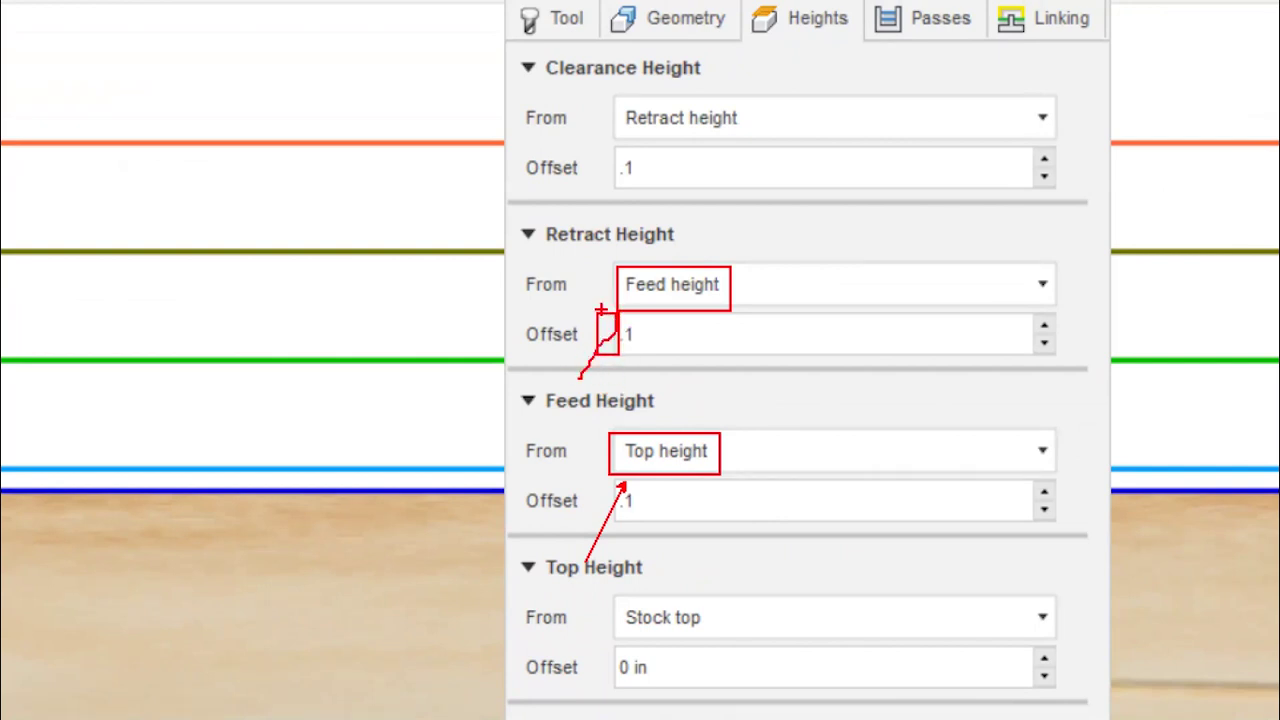
mouse_move(617, 317)
mouse_down()
mouse_move(579, 406)
mouse_move(584, 366)
mouse_up()
mouse_move(665, 320)
mouse_down()
mouse_move(638, 386)
mouse_move(620, 390)
mouse_up()
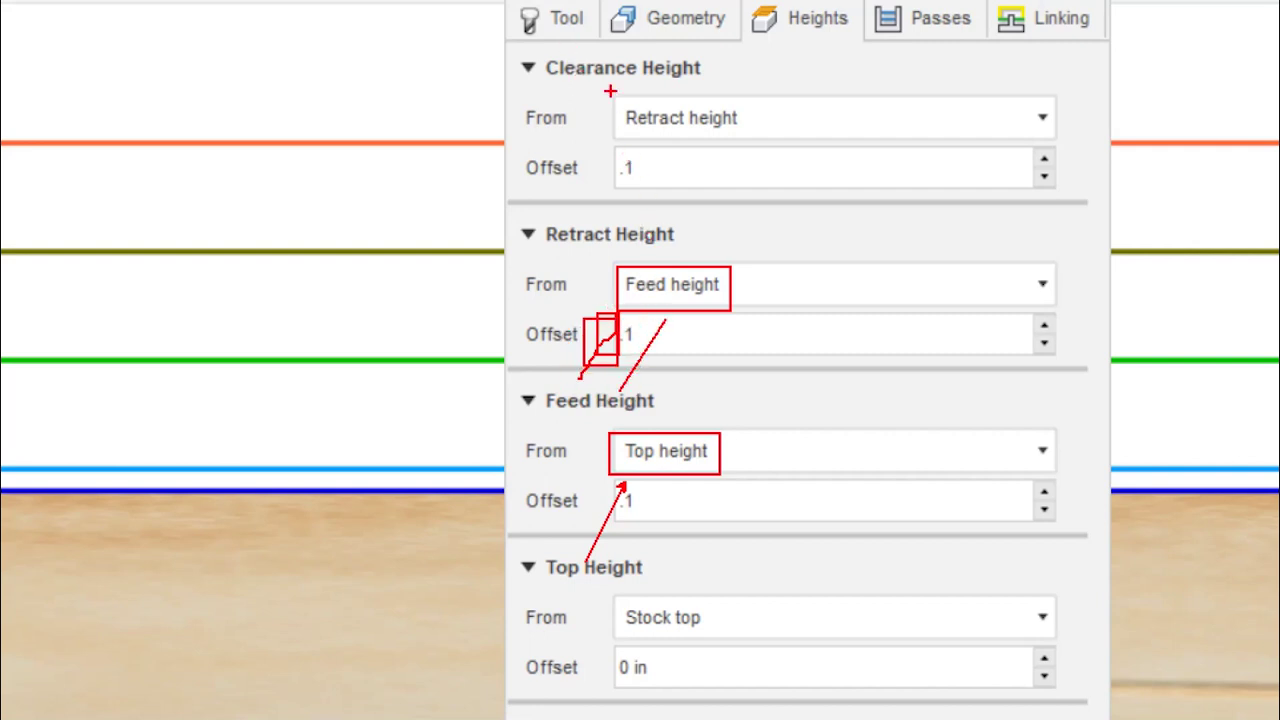
drag(615, 96, 754, 143)
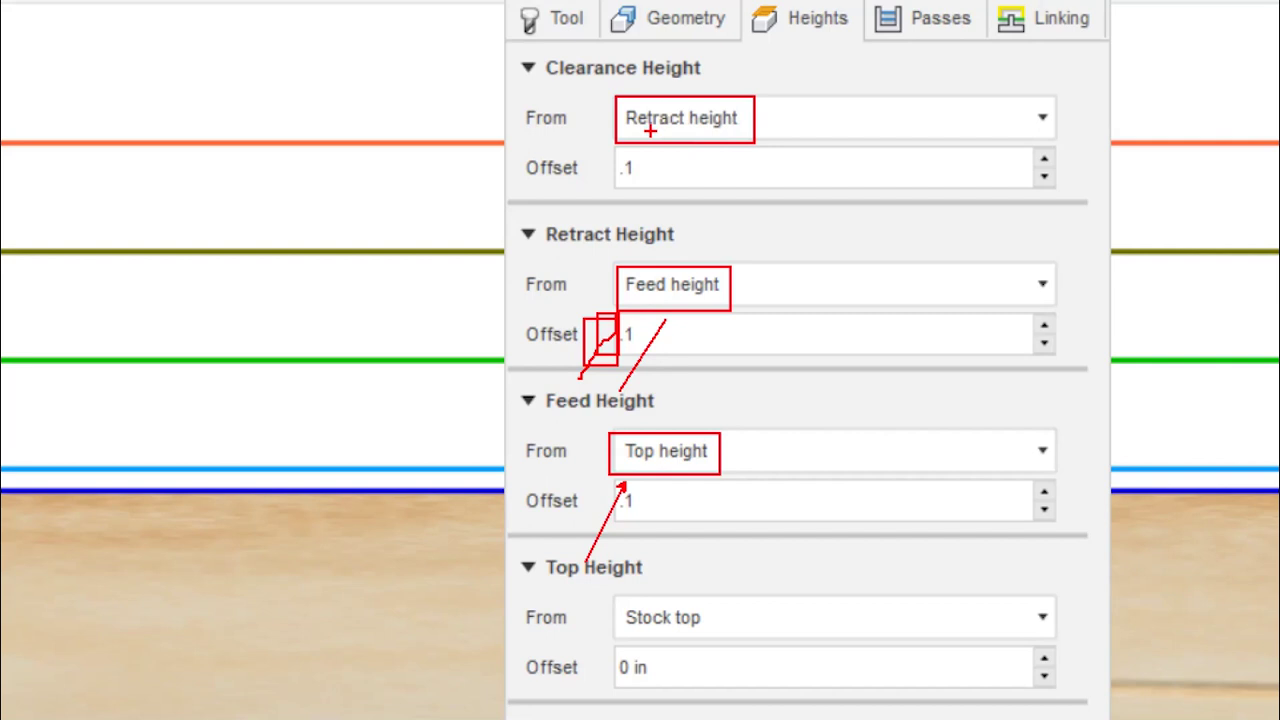
drag(628, 138, 577, 229)
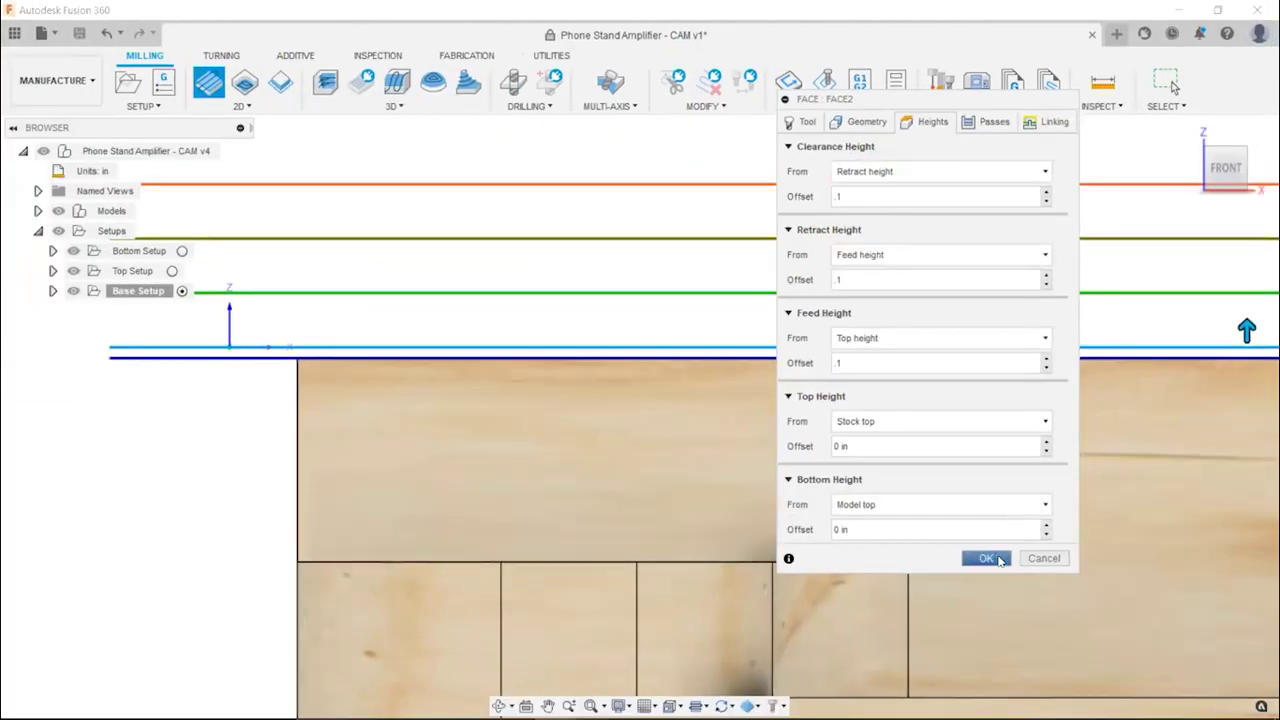
Confirm Face2 to generate its facing toolpath and return to the Home isometric view
click(987, 558)
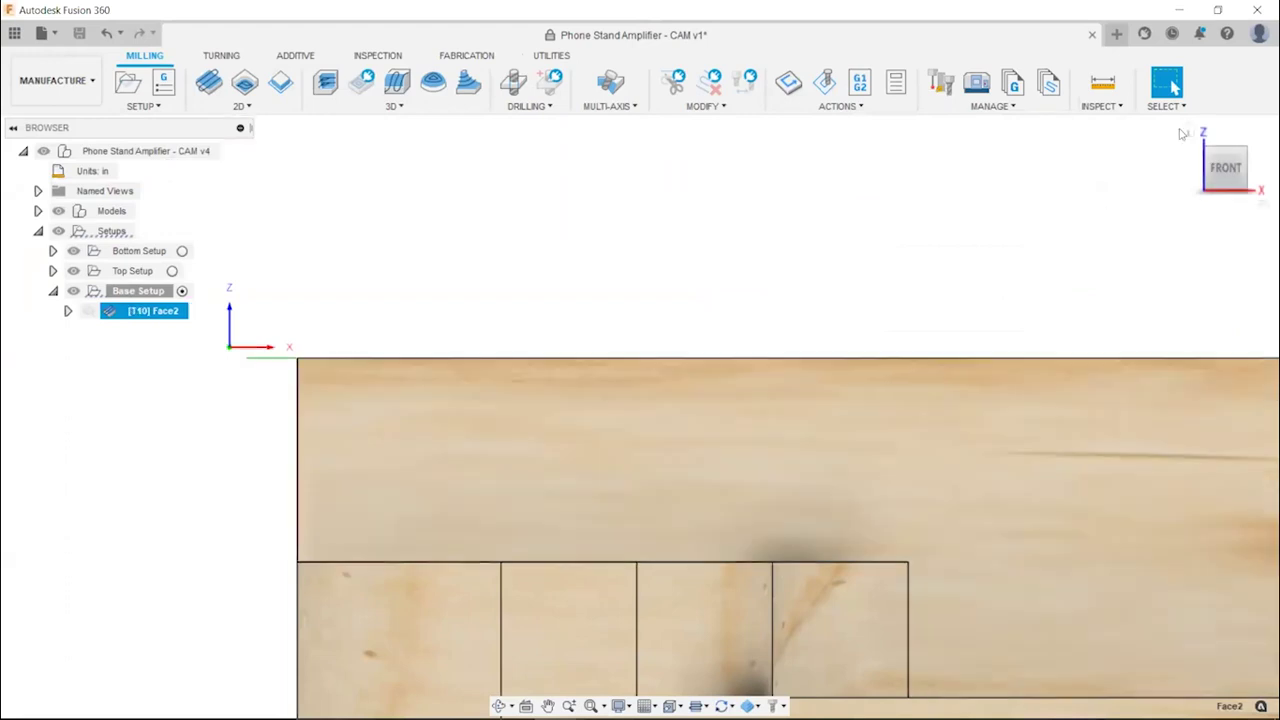
click(1190, 132)
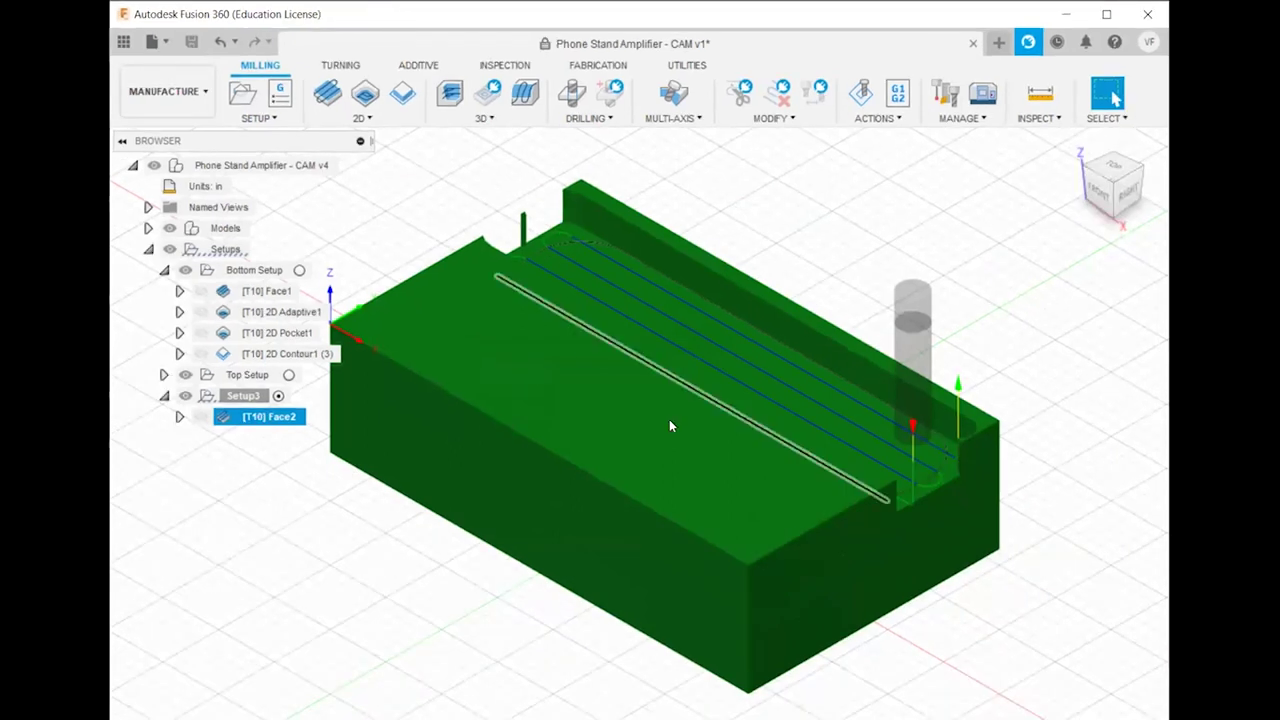
Maximize the window and open [T10] Face2 for editing from the browser
key(super+Up)
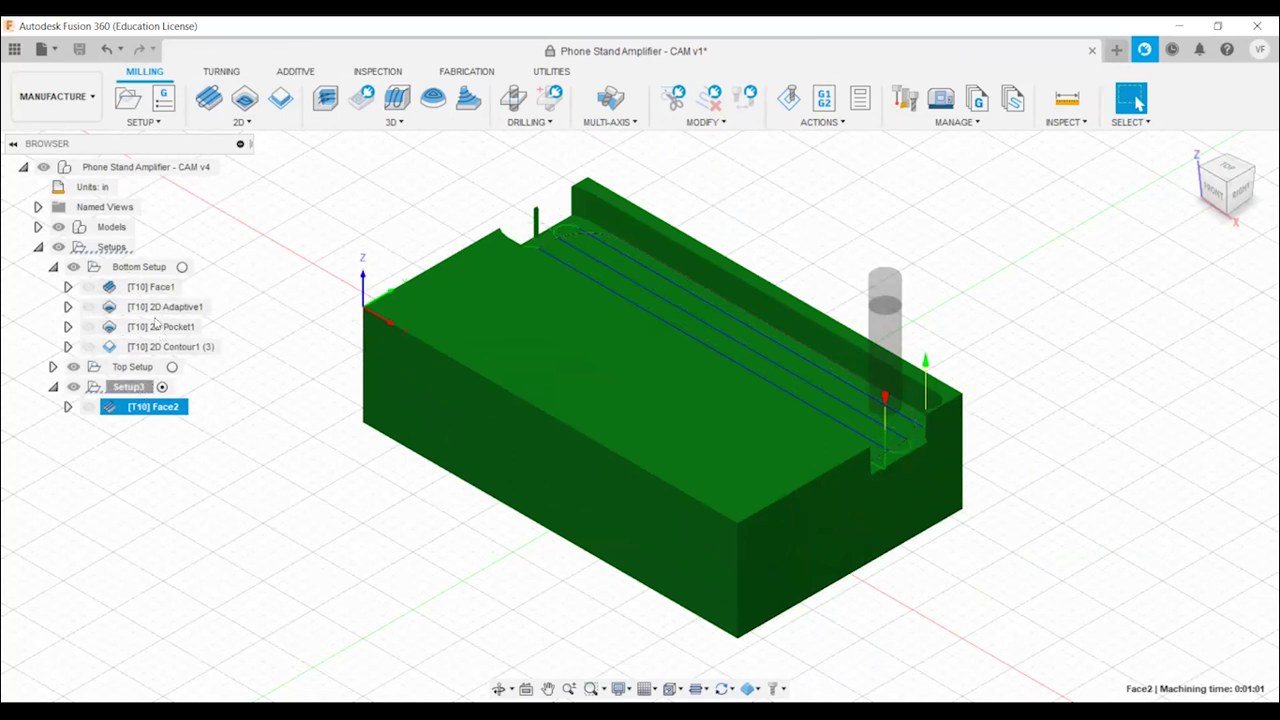
right_click(140, 410)
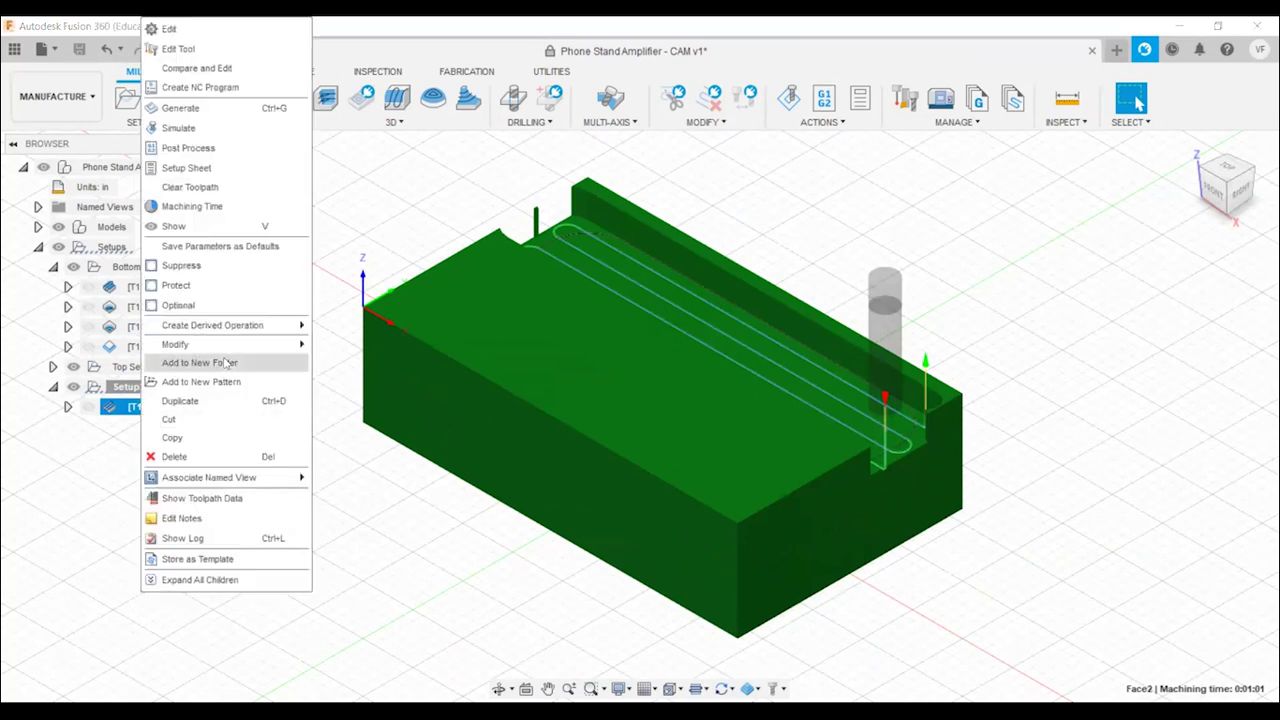
click(200, 36)
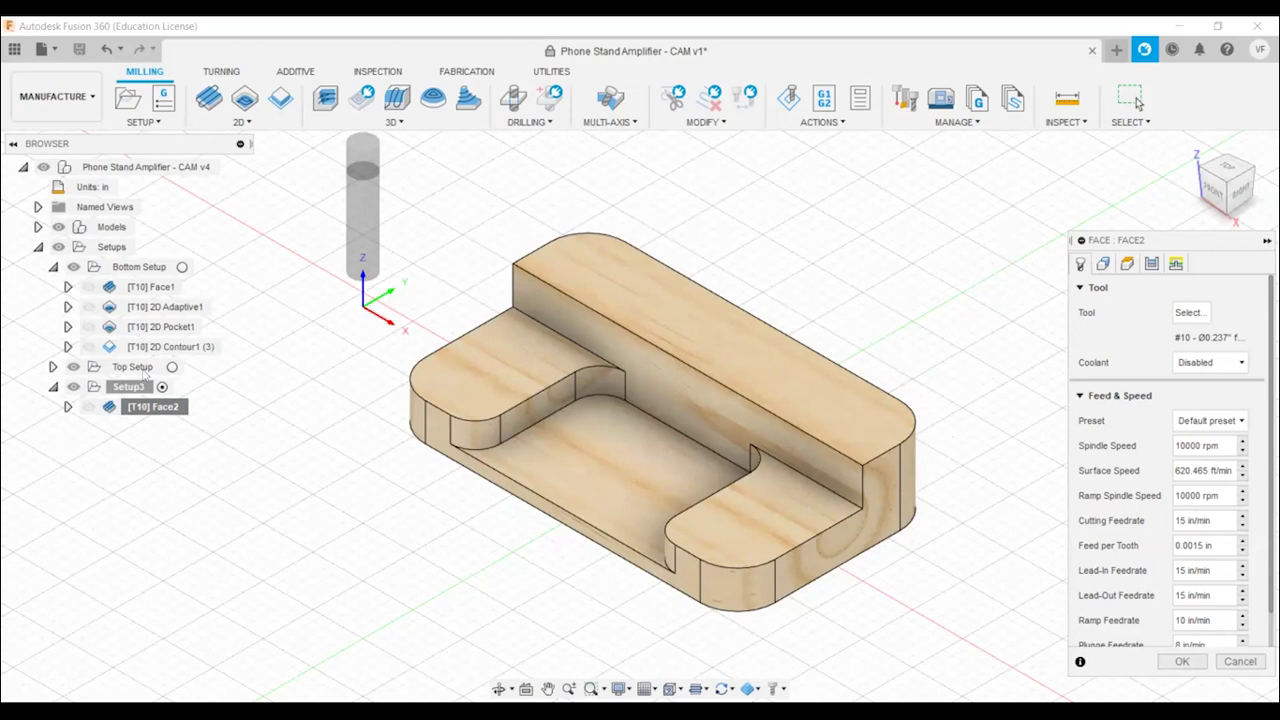
Check Face2's Geometry, Heights, Passes and Linking settings, then accept the dialog unchanged
click(1103, 263)
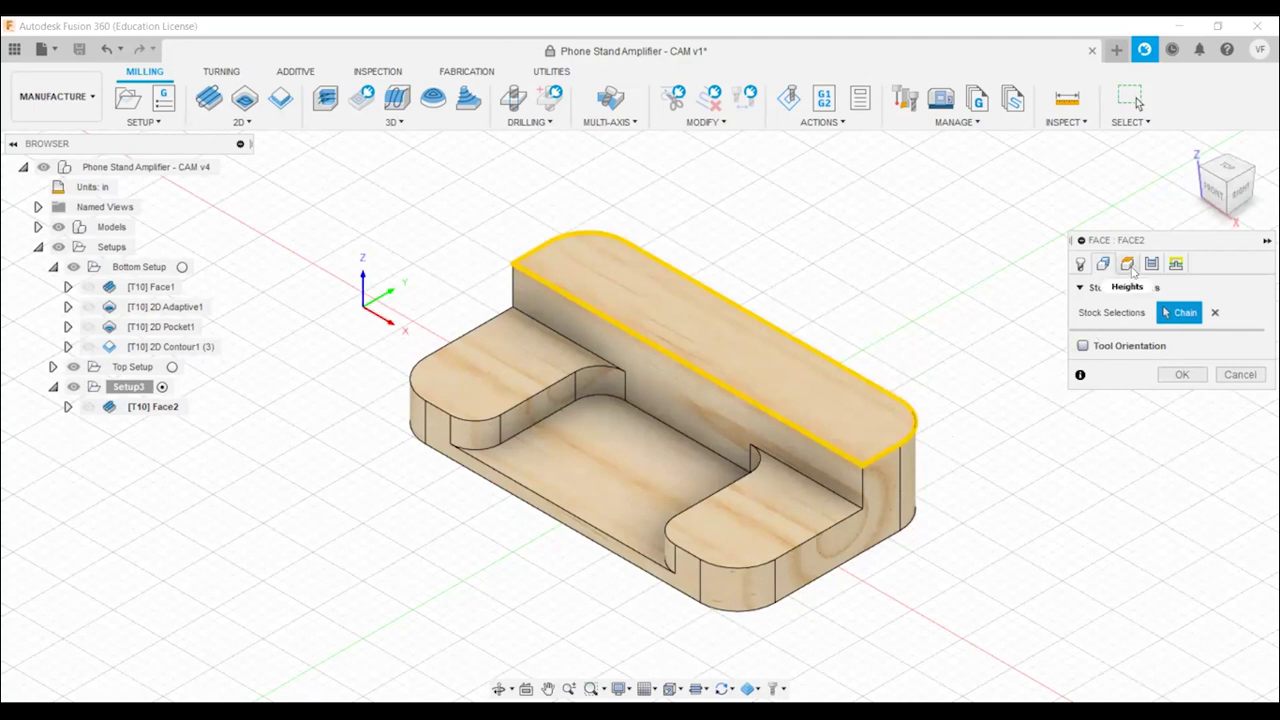
click(1128, 265)
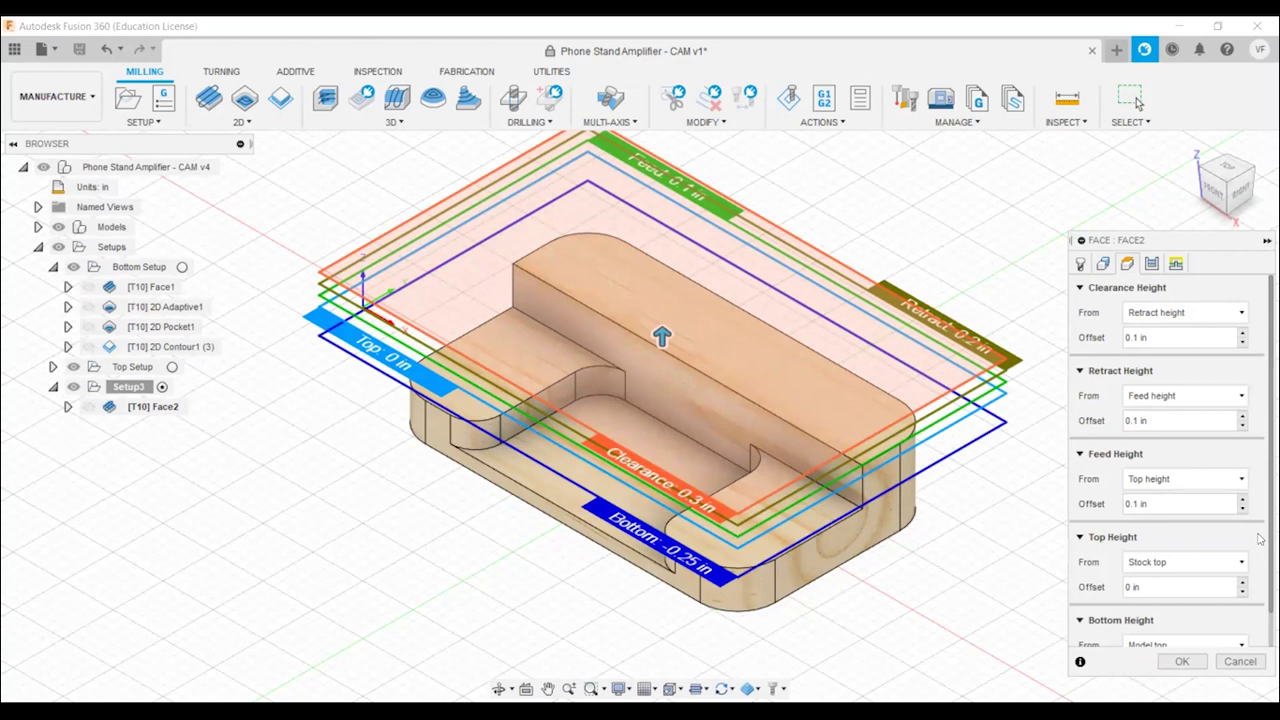
click(1178, 270)
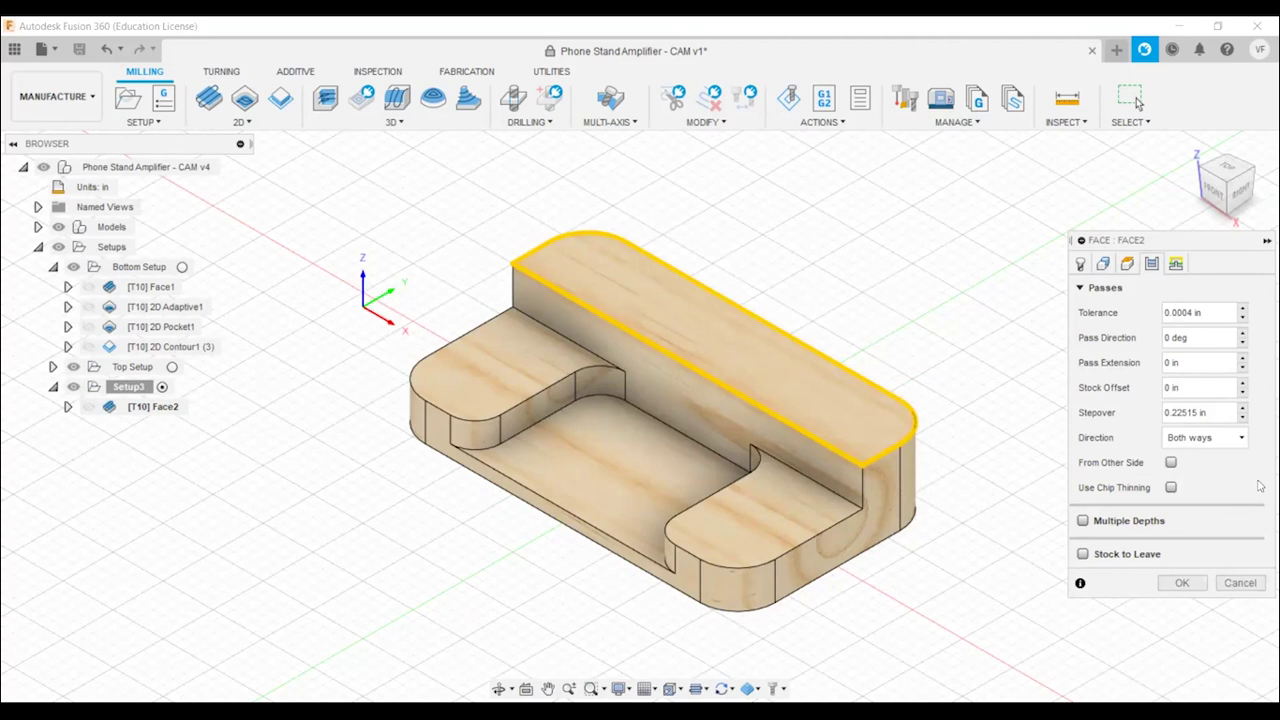
click(1184, 263)
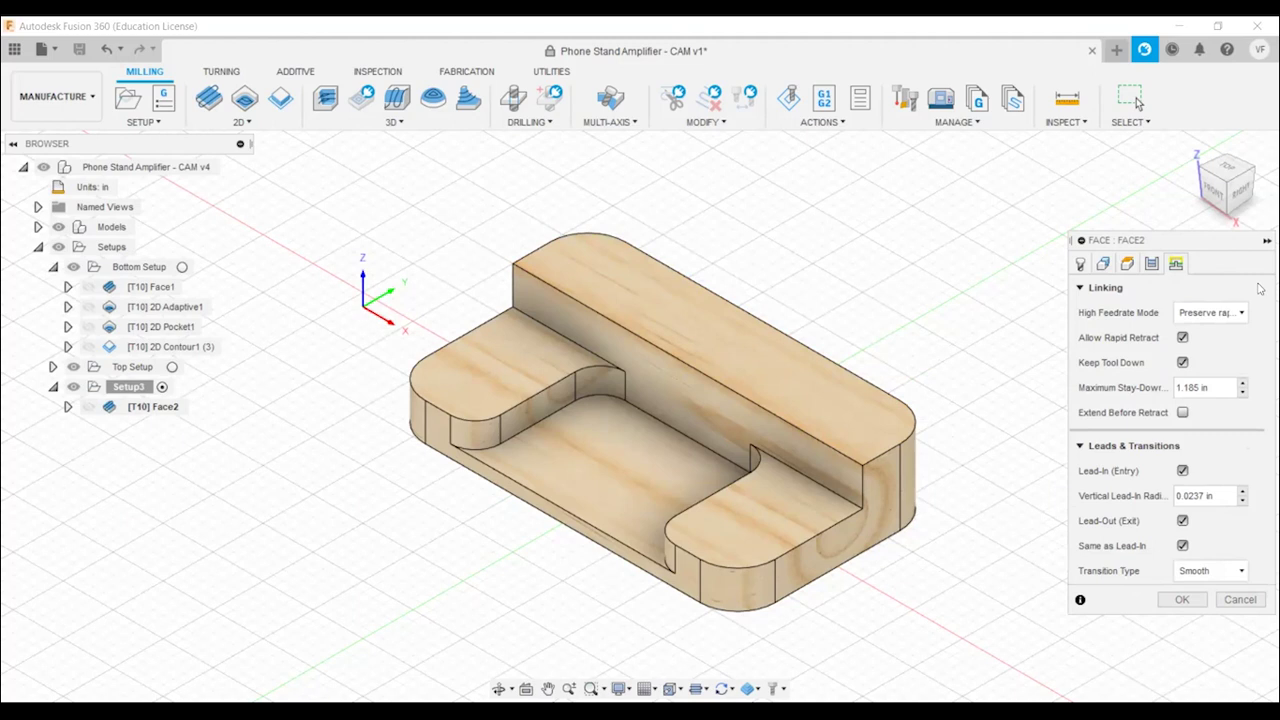
click(1182, 600)
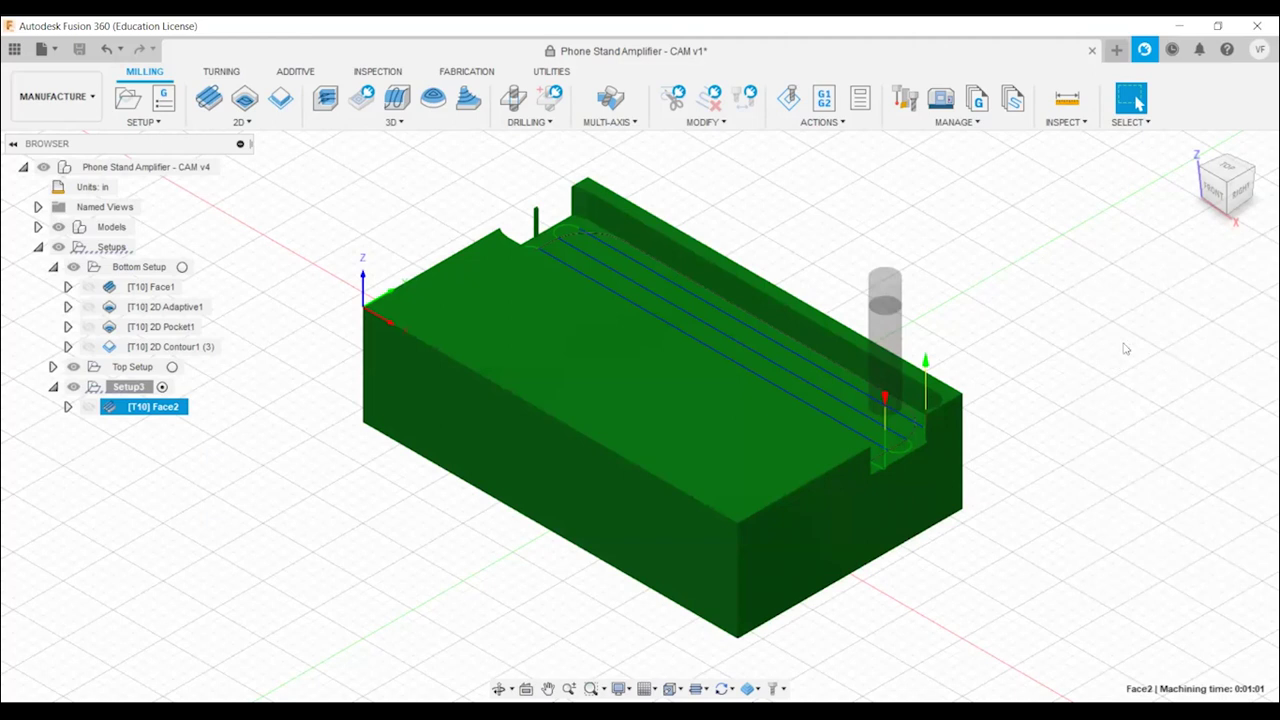
Enable Automatic In-Process Stock Generation from the Utilities actions, then go back to Milling
click(560, 74)
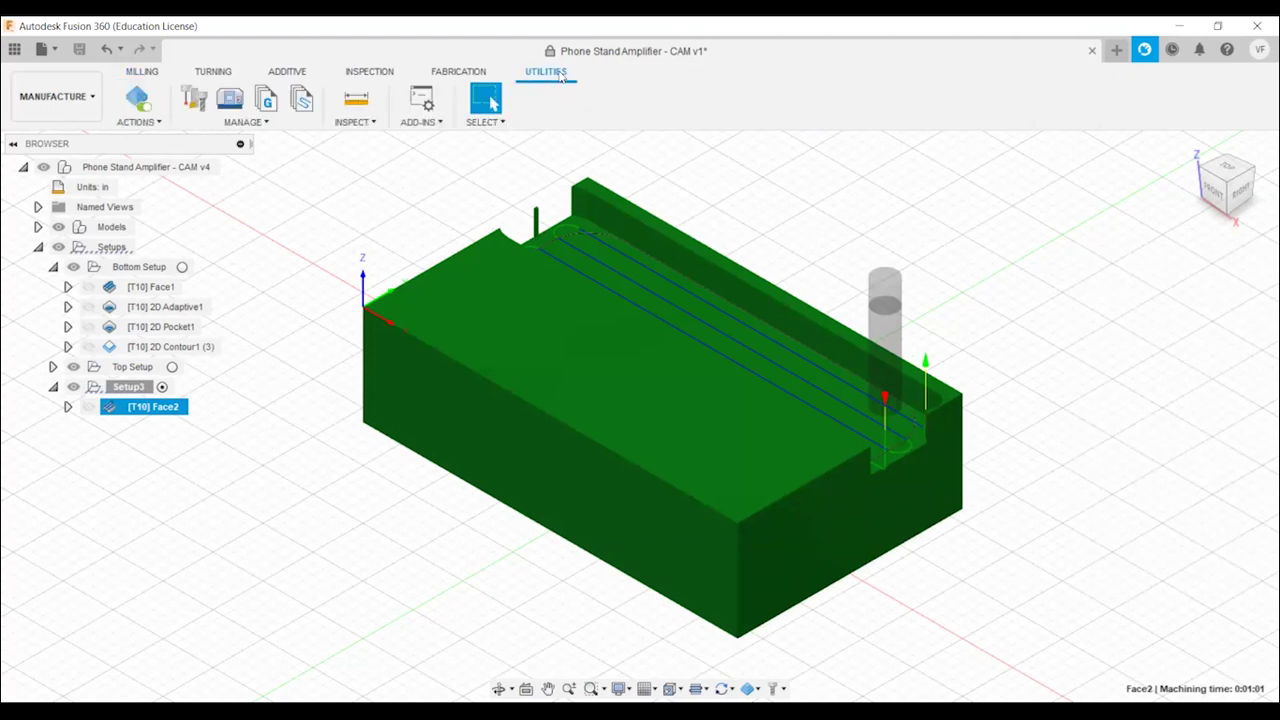
click(145, 105)
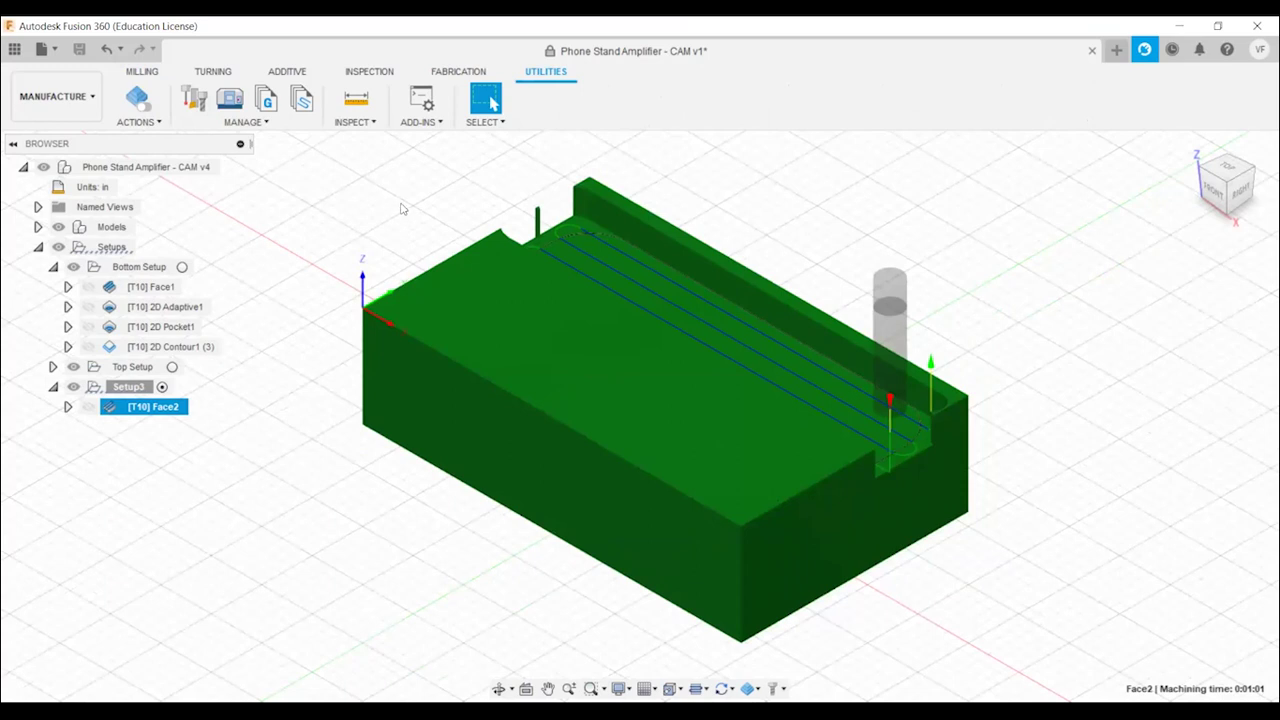
click(150, 72)
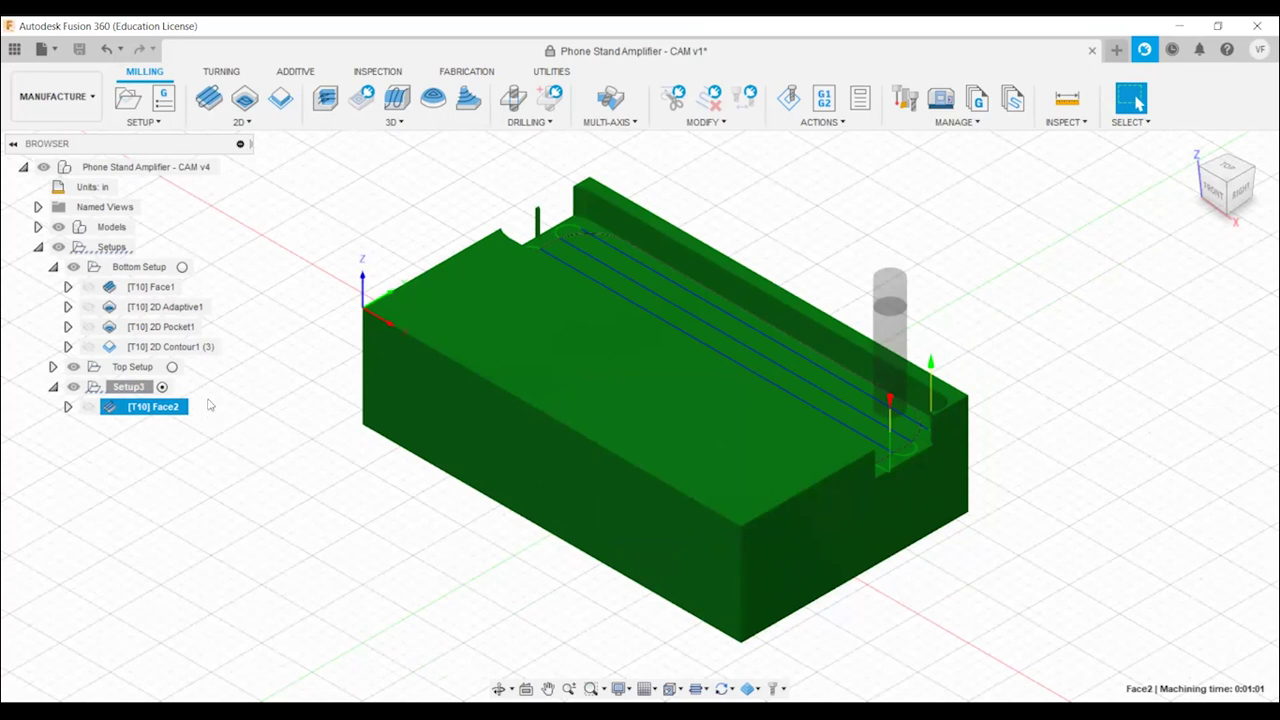
Run and play a simulation of [T10] Face2 cutting the stock top, then close it
right_click(148, 408)
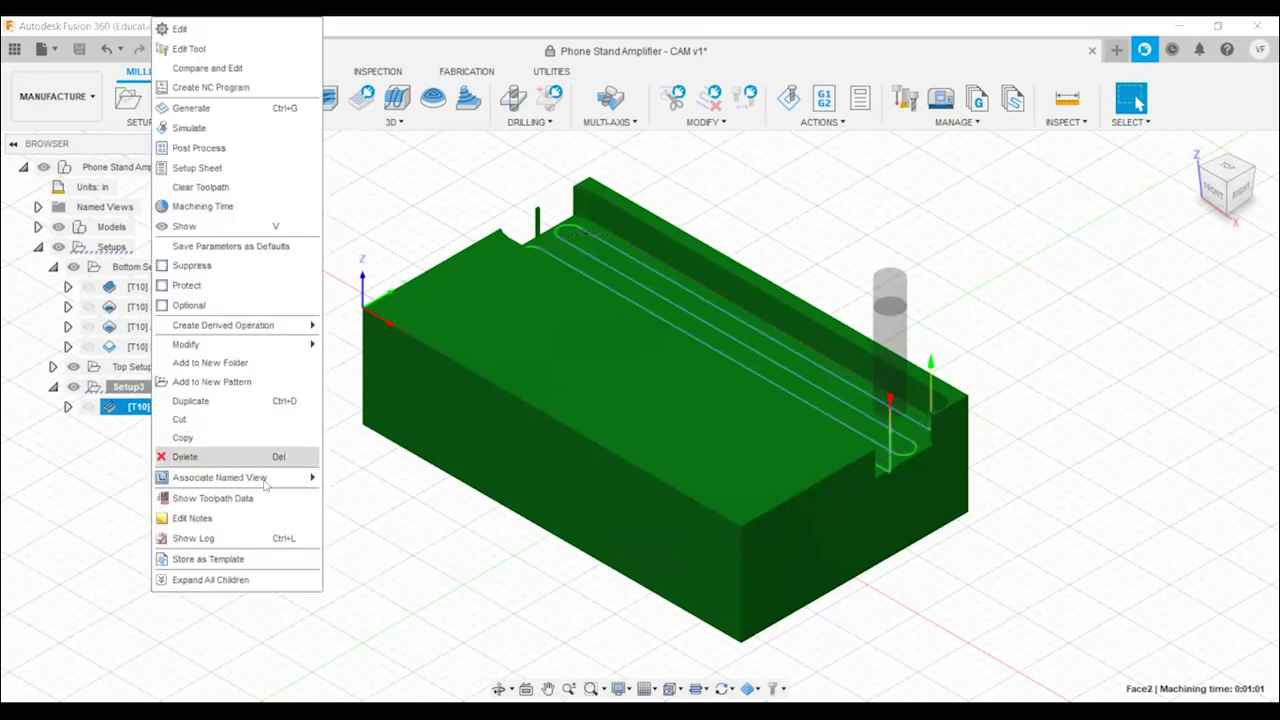
click(243, 135)
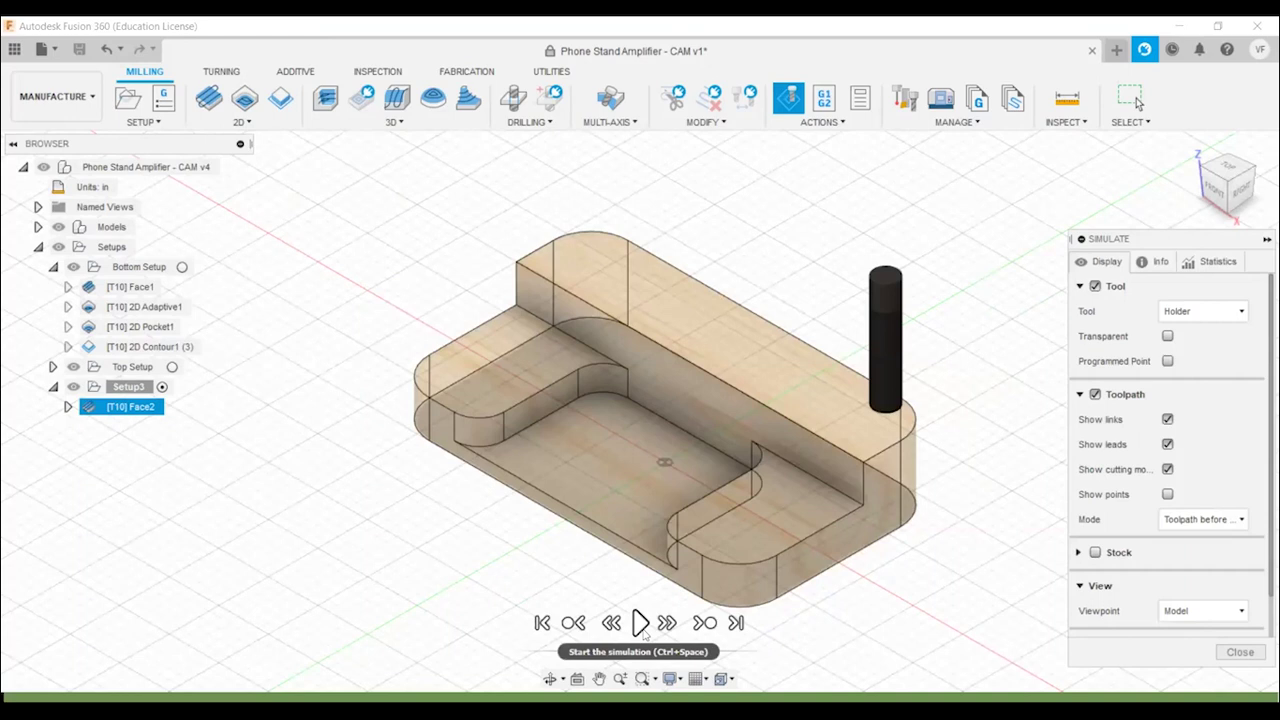
click(641, 624)
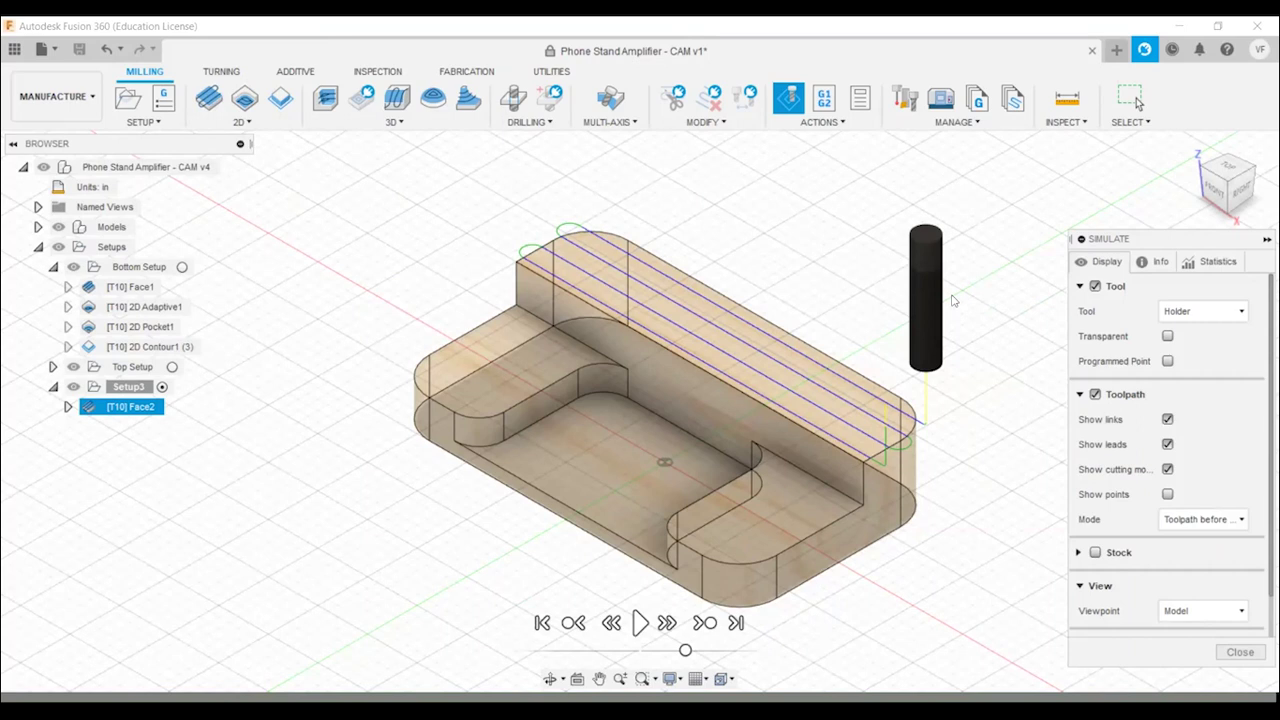
click(1240, 653)
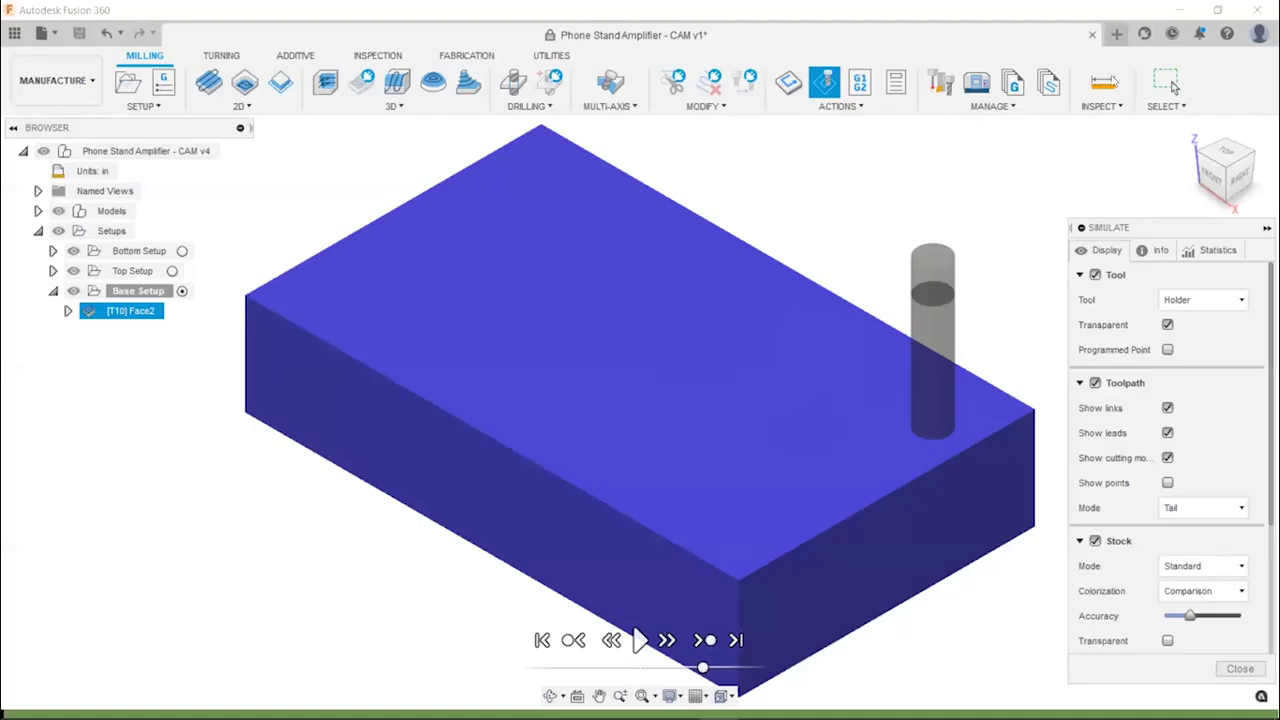
Switch on Automatic In-Process Stock Generation and reselect [T10] Face2 to preview its facing toolpath
click(553, 57)
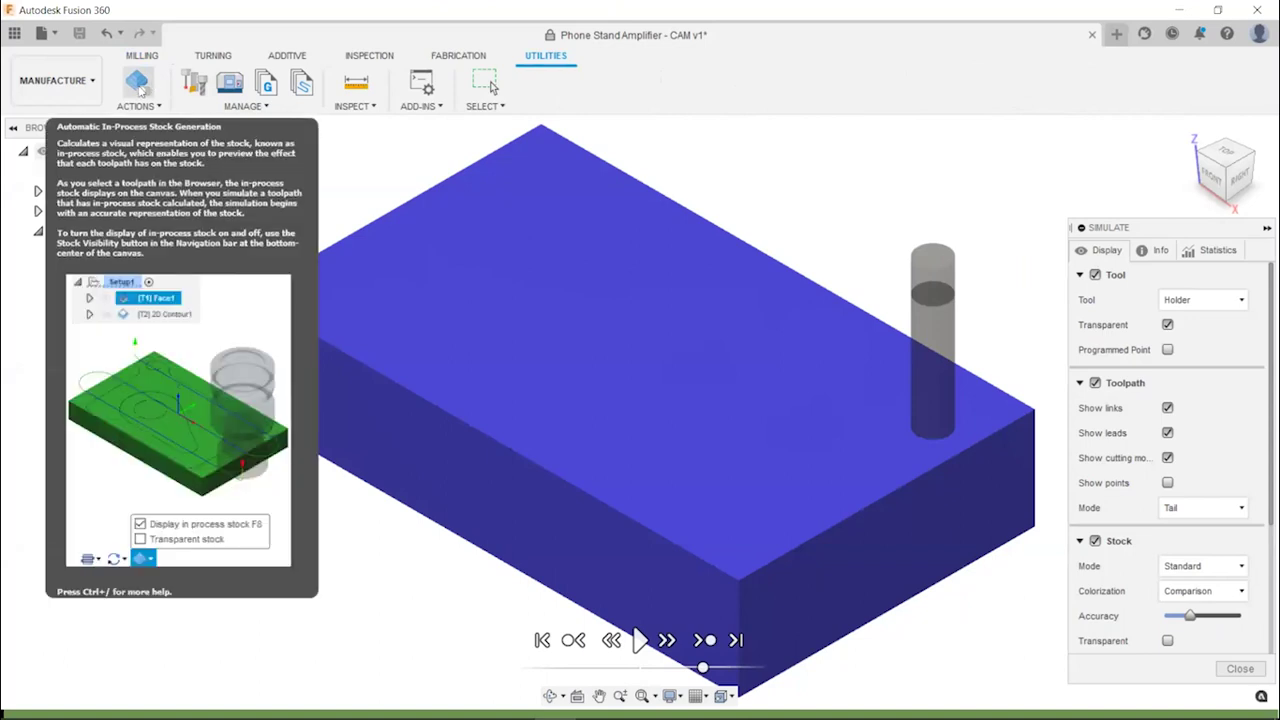
click(141, 88)
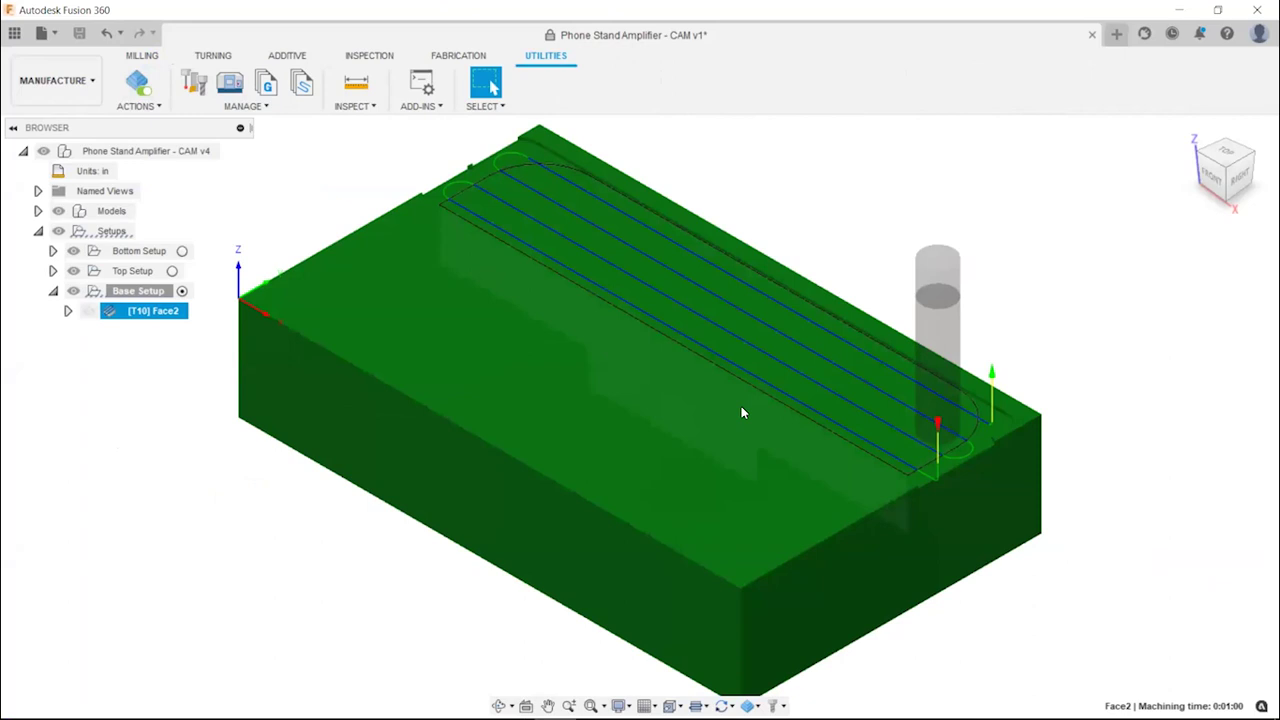
click(840, 233)
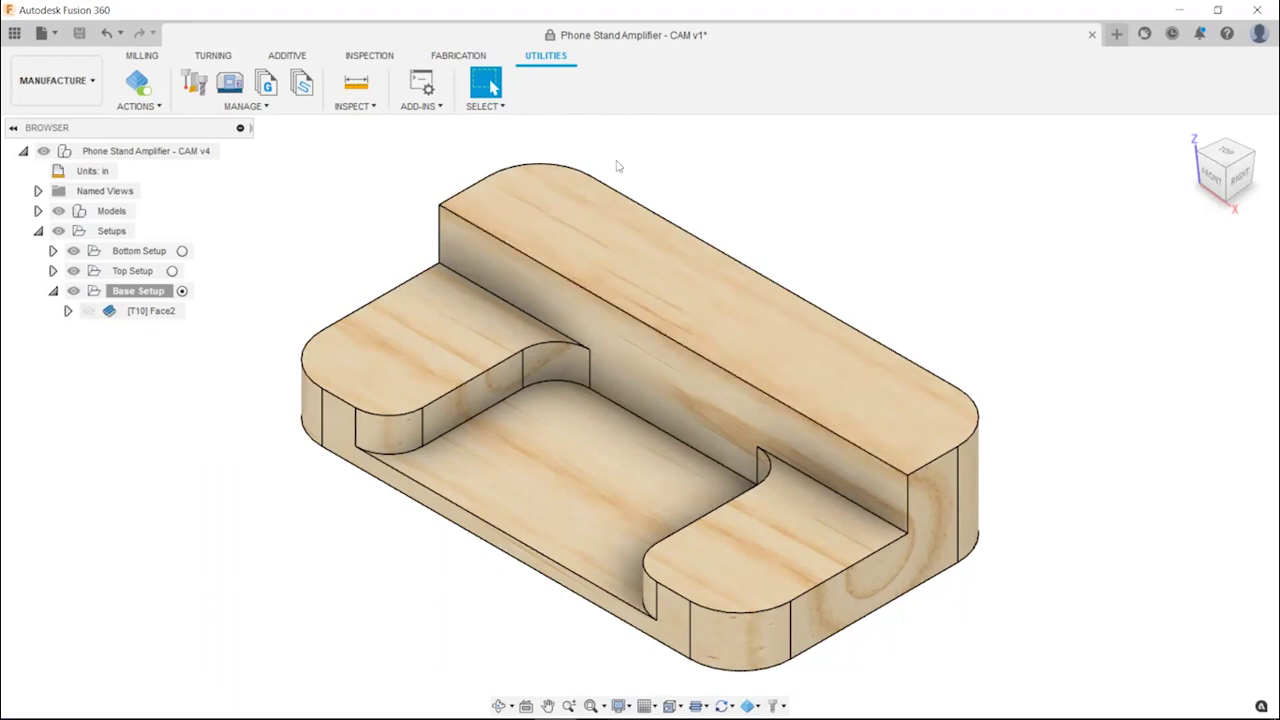
click(125, 316)
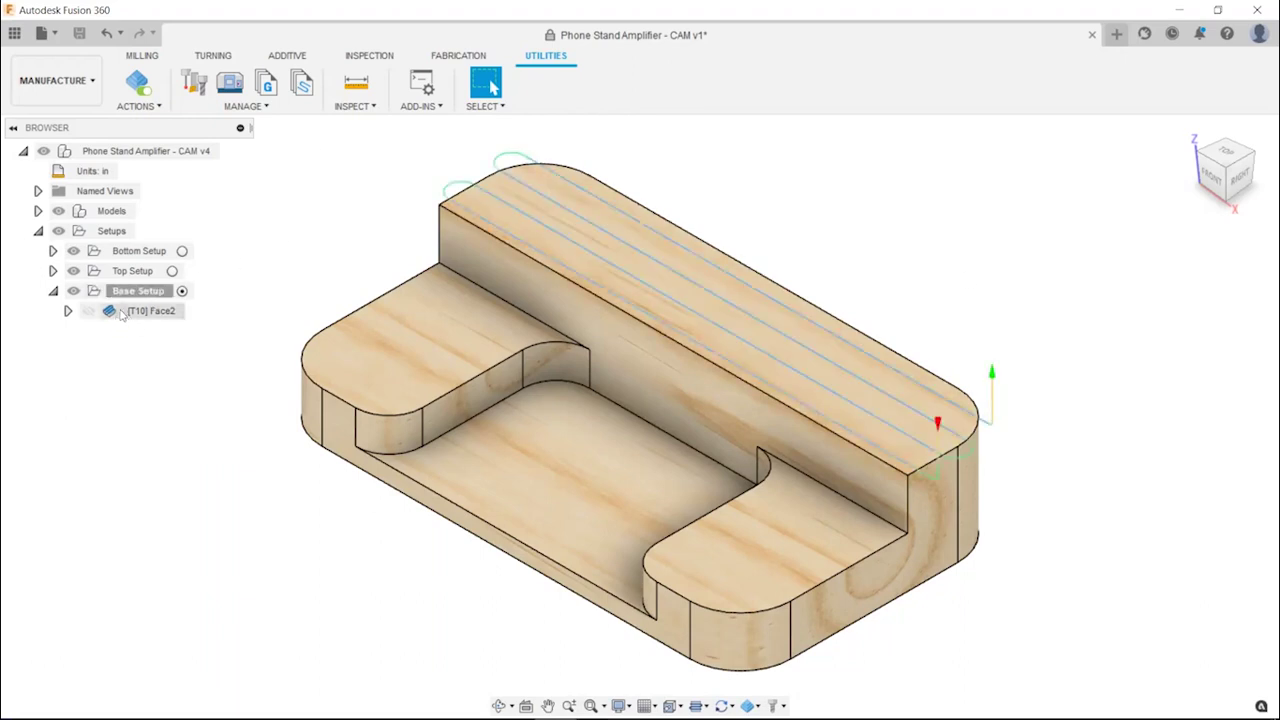
right_click(140, 316)
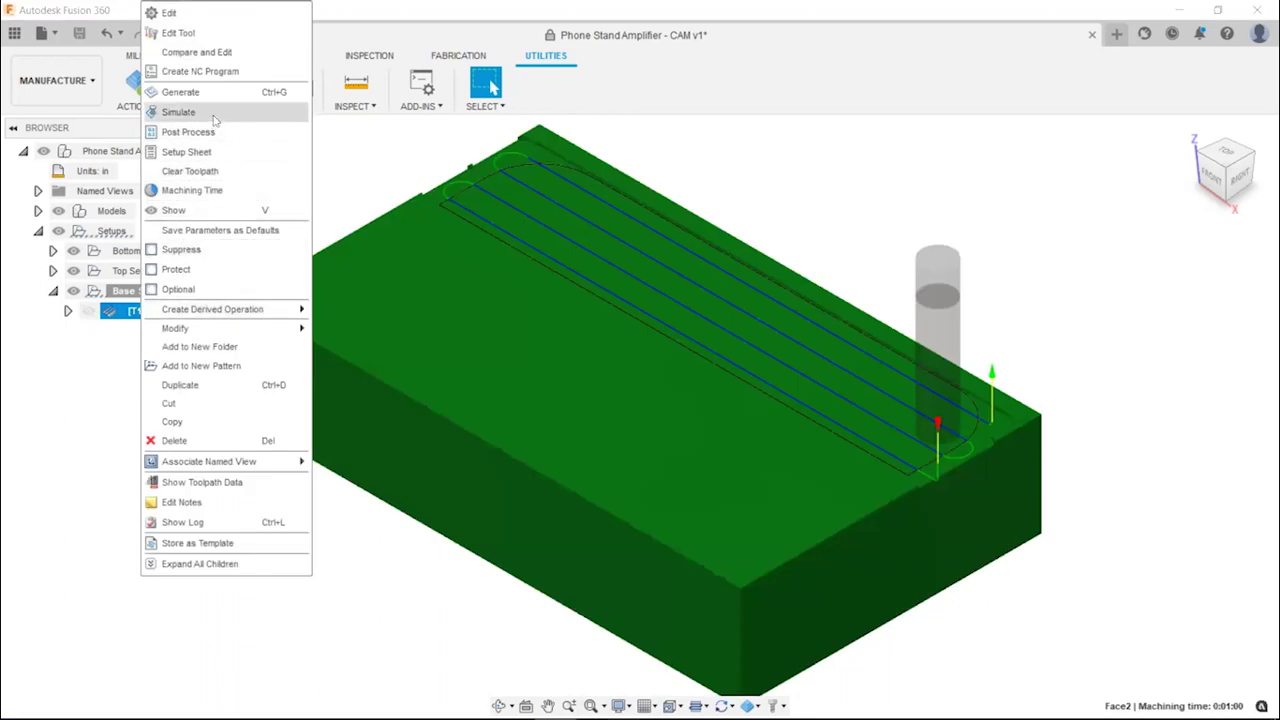
click(213, 114)
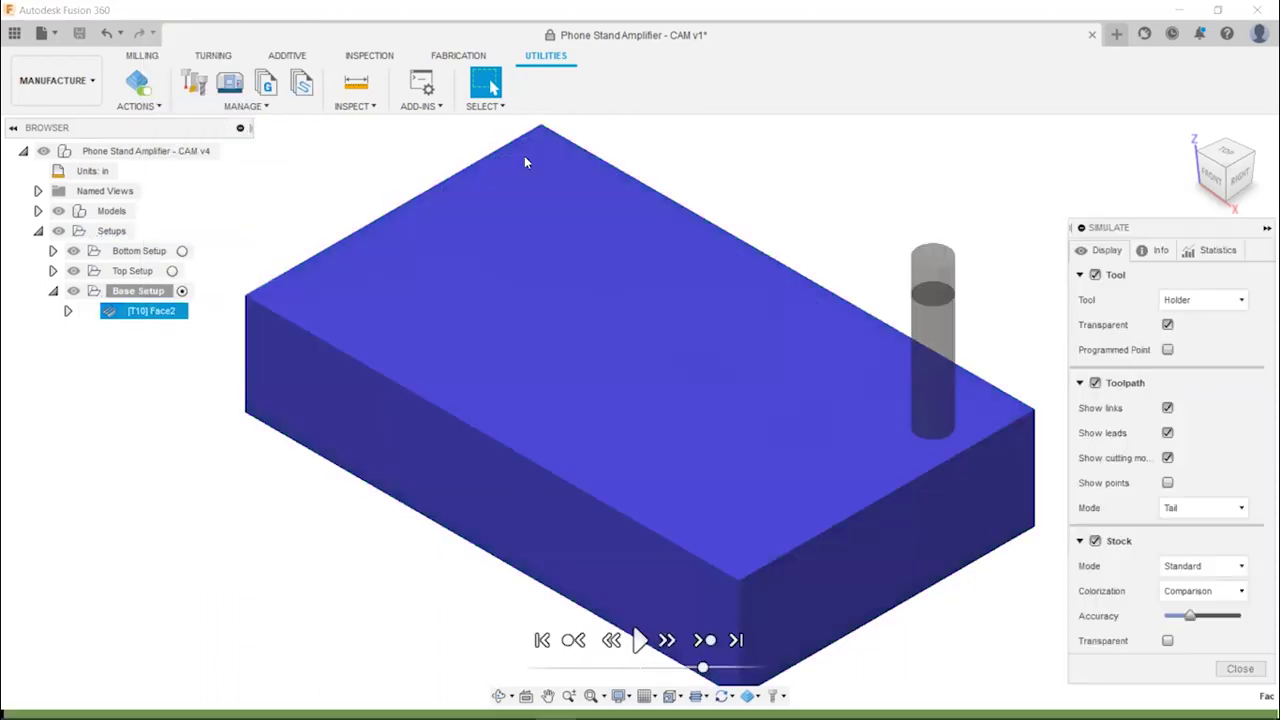
drag(1148, 240, 1124, 163)
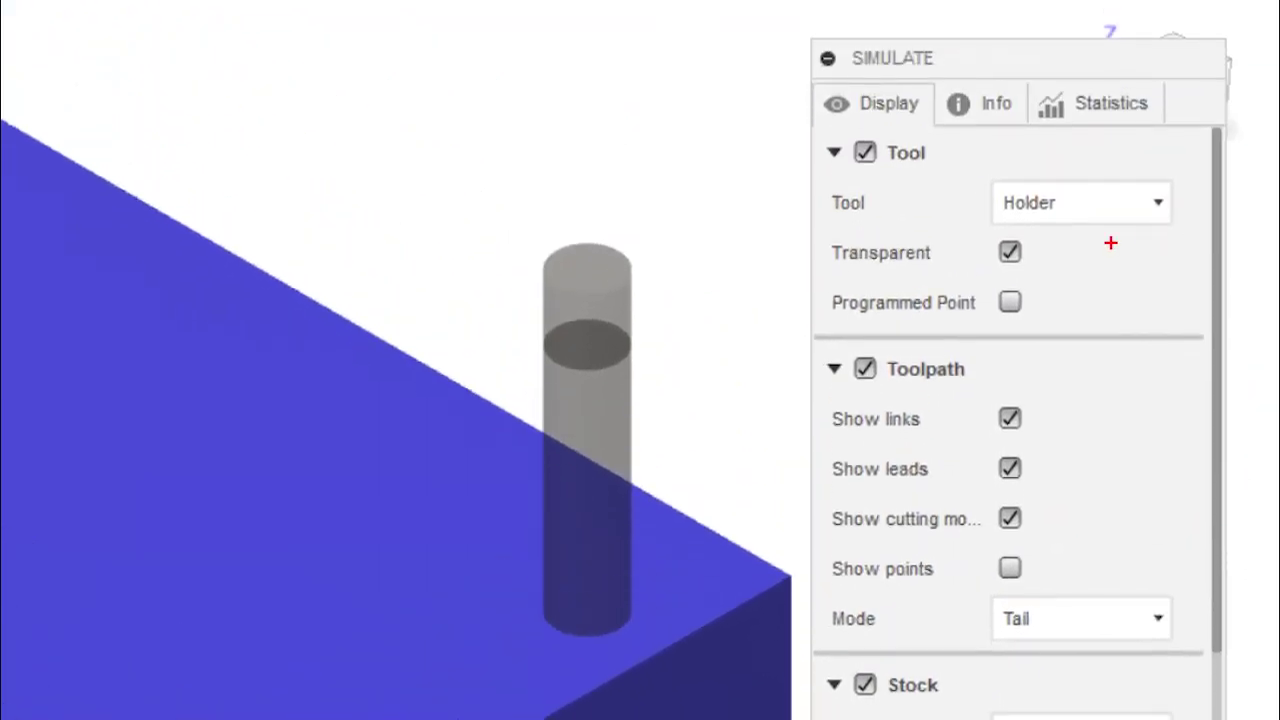
drag(977, 226, 1055, 265)
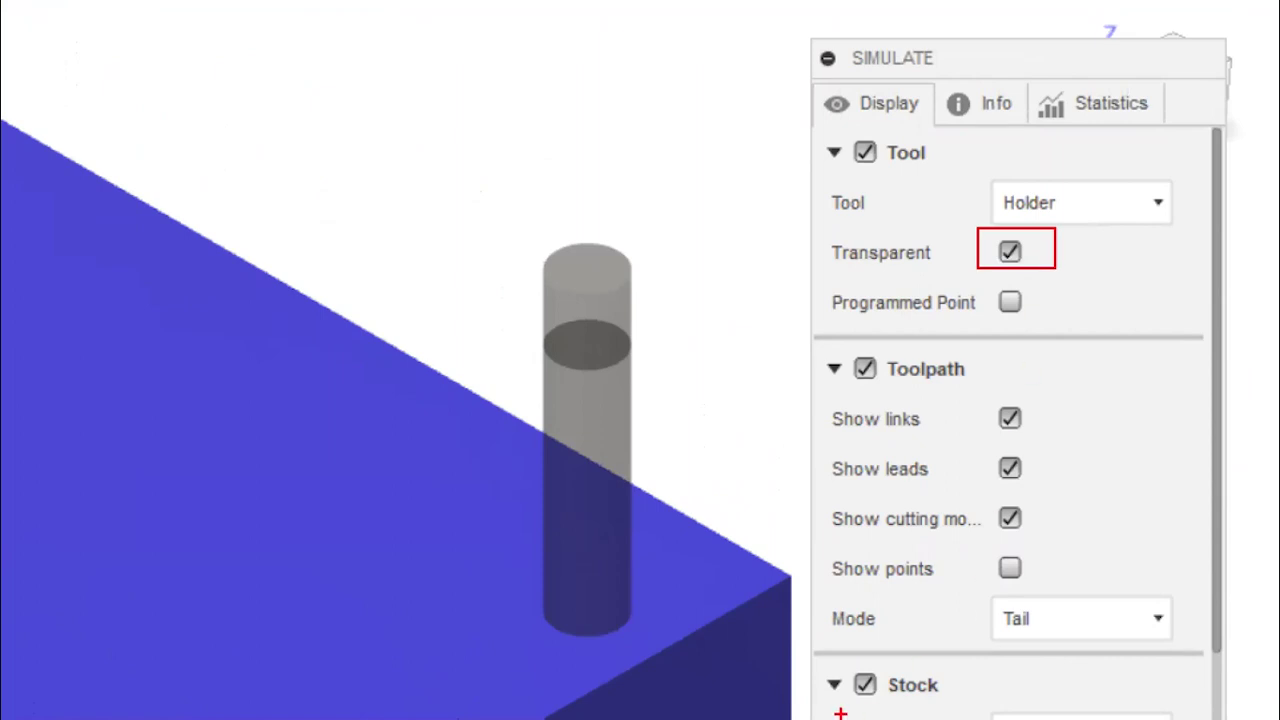
mouse_move(815, 650)
mouse_down()
mouse_move(897, 668)
mouse_move(962, 702)
mouse_up()
ctrl+shift+drag(1085, 604, 1137, 513)
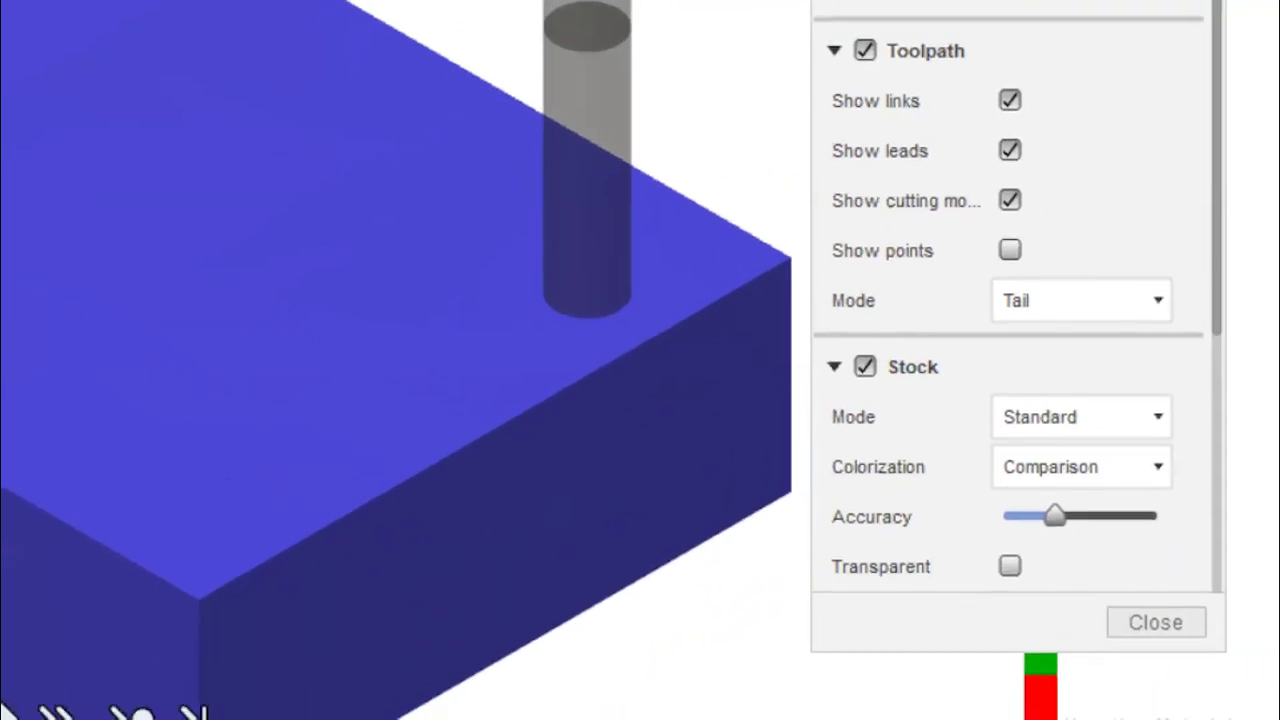
mouse_move(973, 495)
mouse_down()
mouse_move(1034, 467)
mouse_move(1204, 432)
mouse_up()
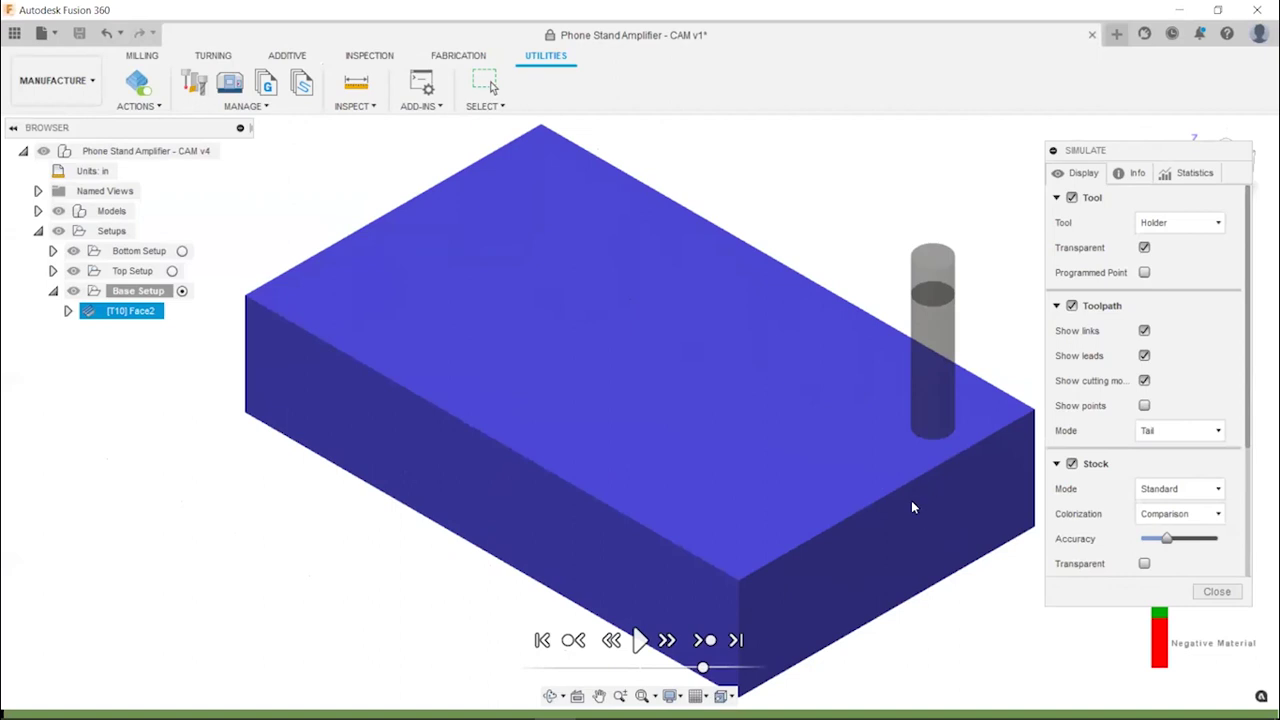
Replay the Face2 simulation at a lower speed until the top is faced, then close it
click(638, 640)
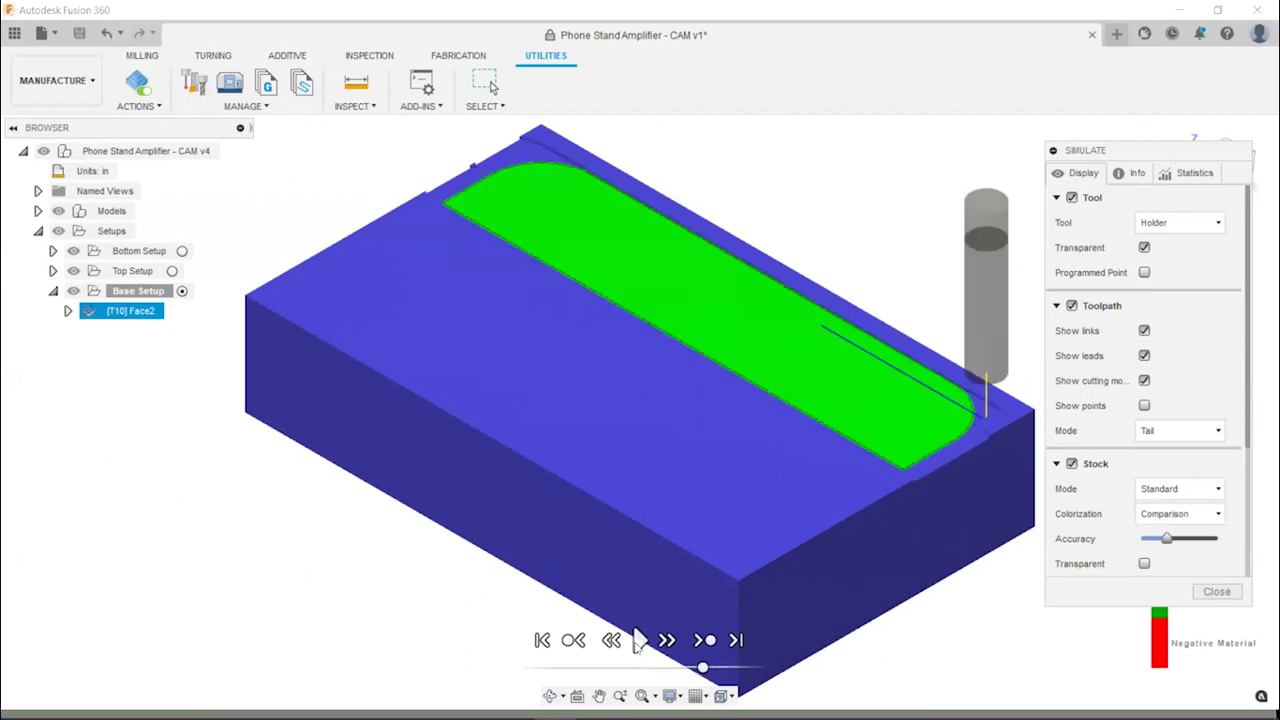
click(690, 668)
click(638, 640)
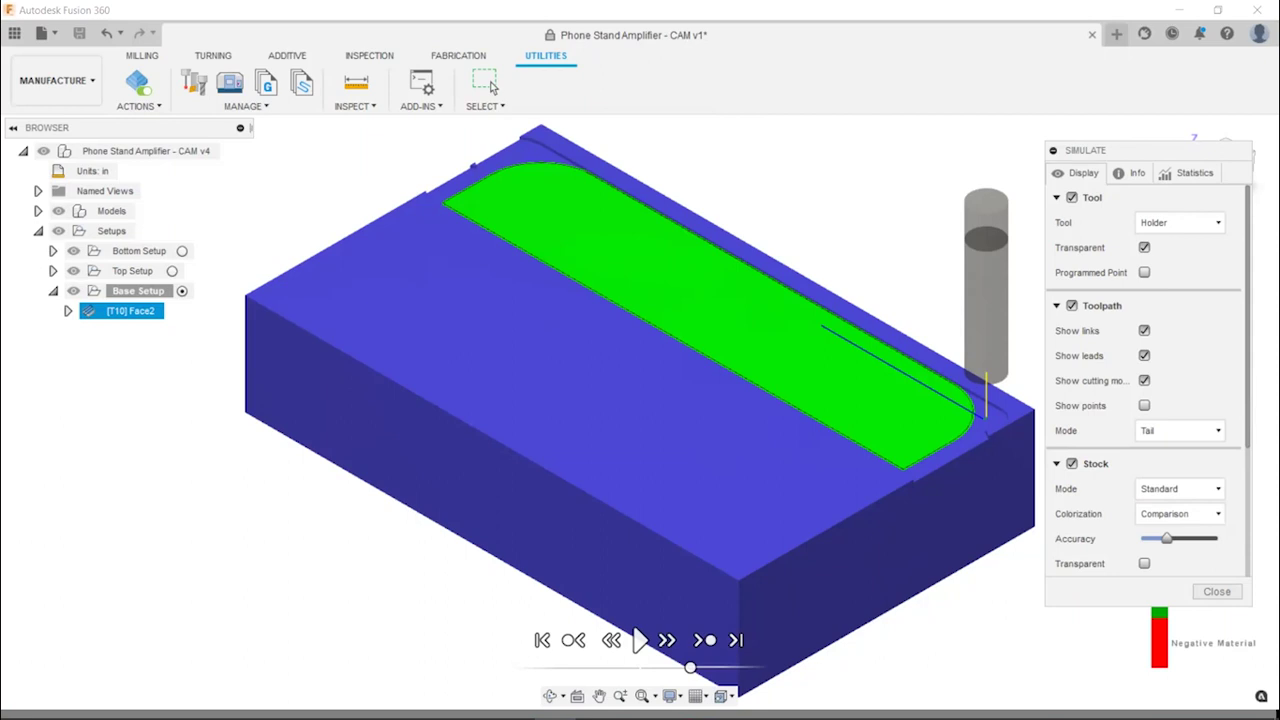
click(1218, 592)
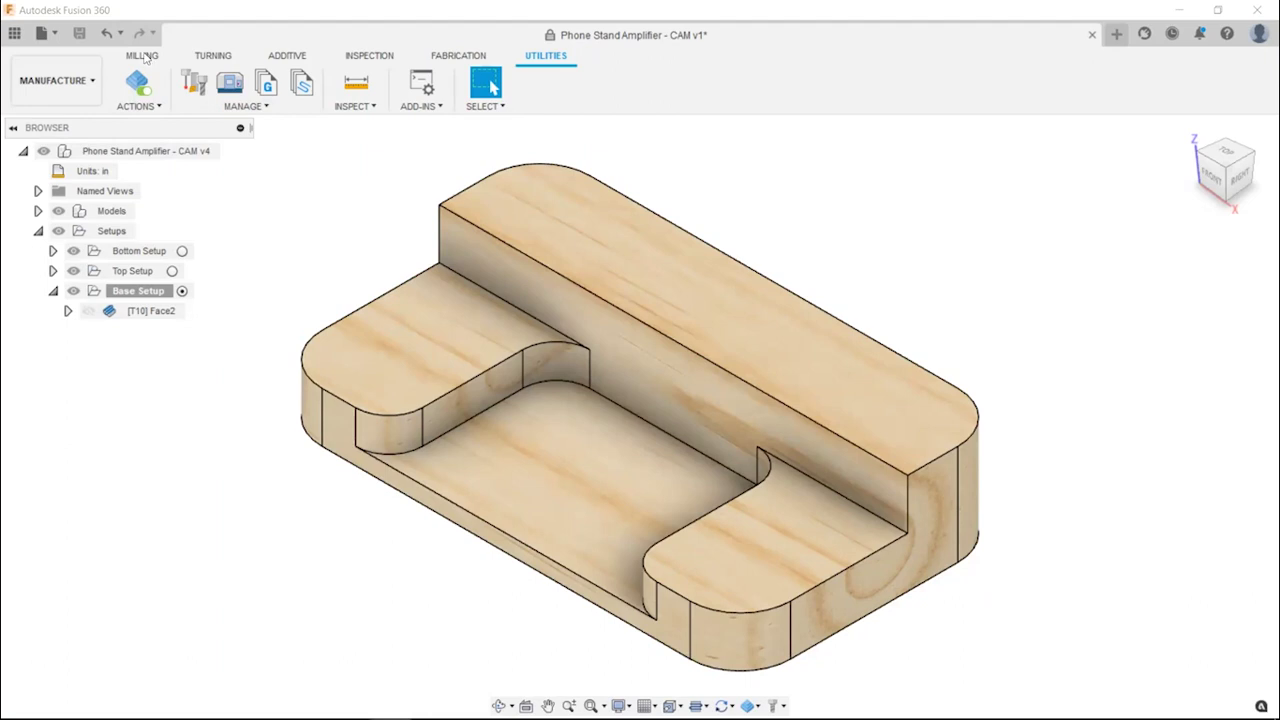
Return to the Milling toolpath tools and reposition the view of the wooden stand
click(143, 56)
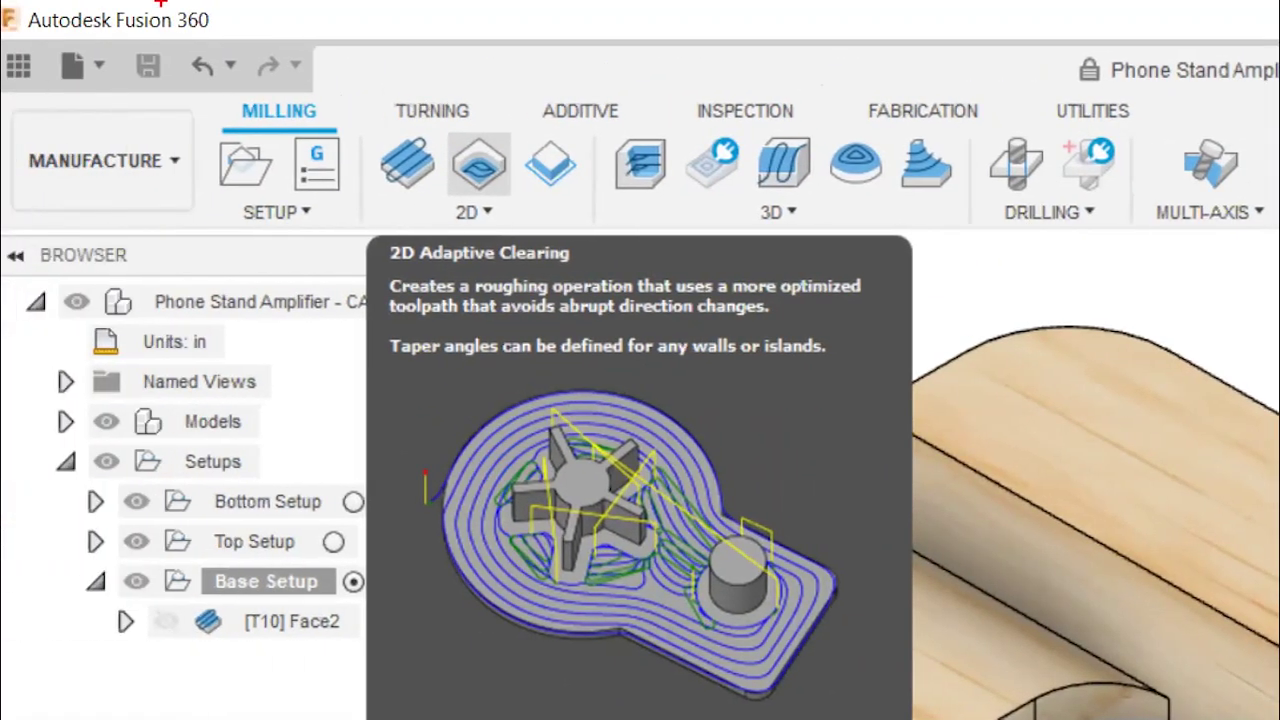
drag(214, 86, 344, 131)
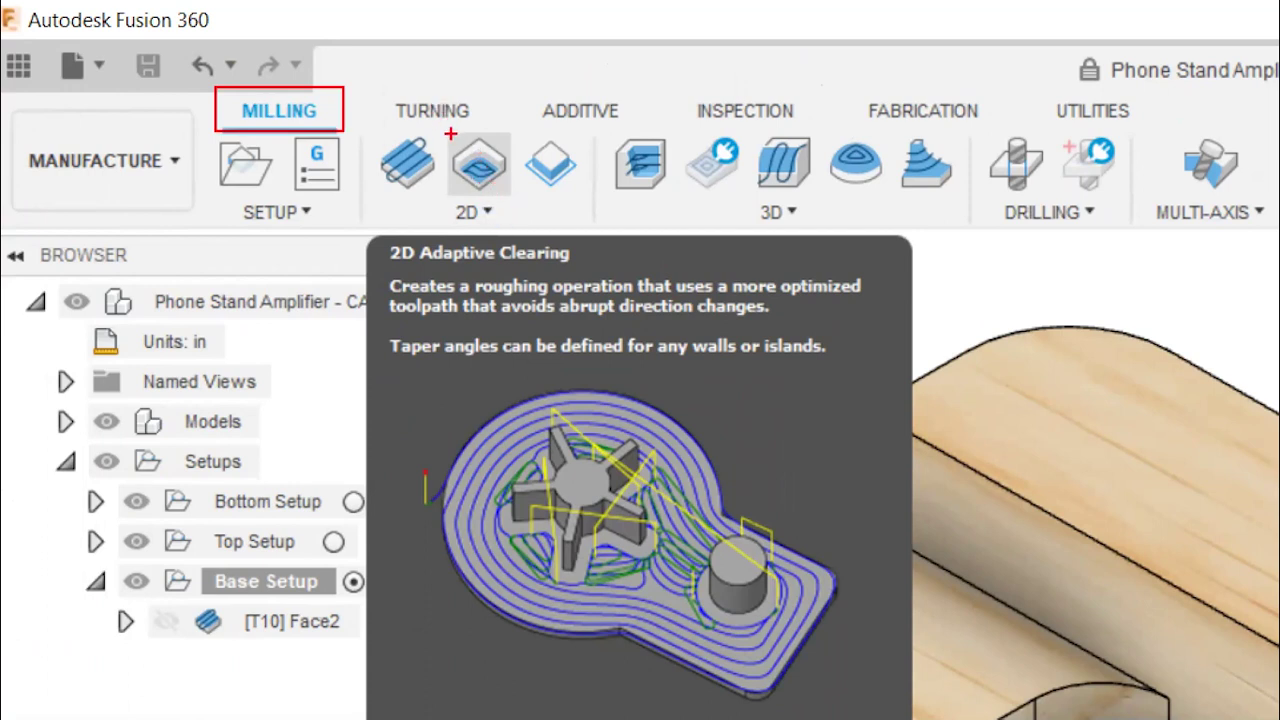
drag(433, 121, 519, 203)
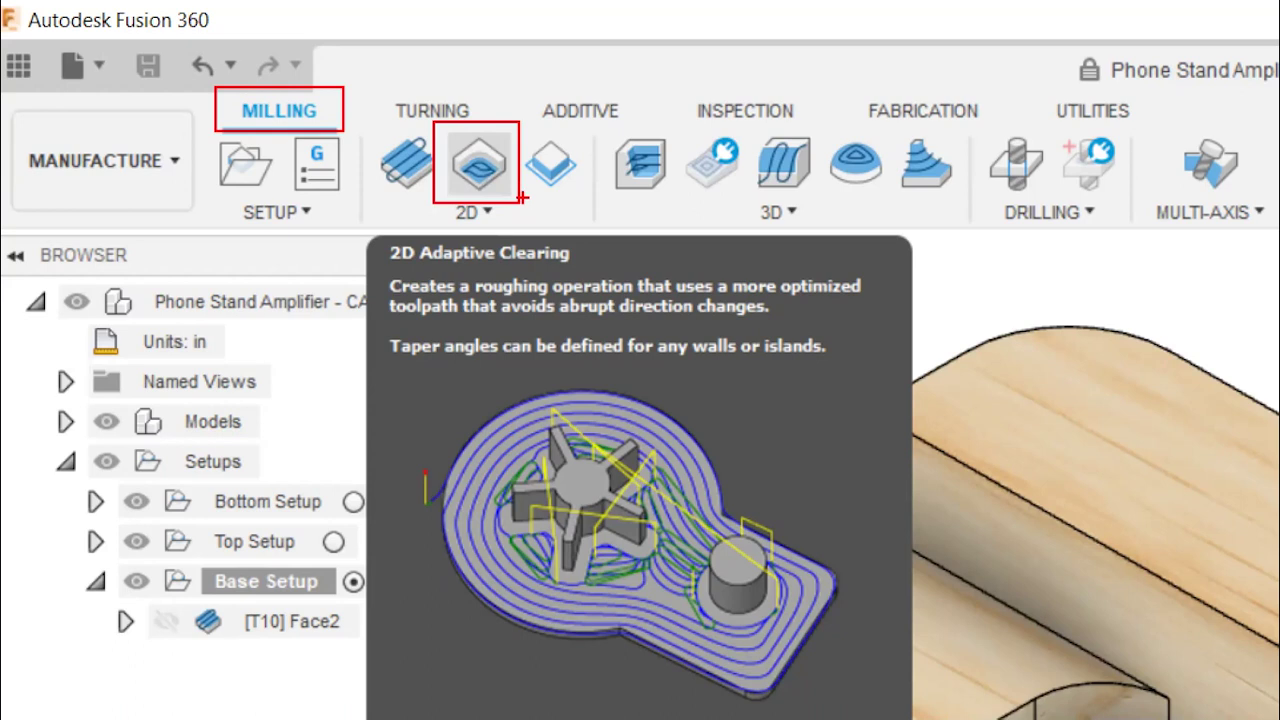
drag(503, 134, 565, 50)
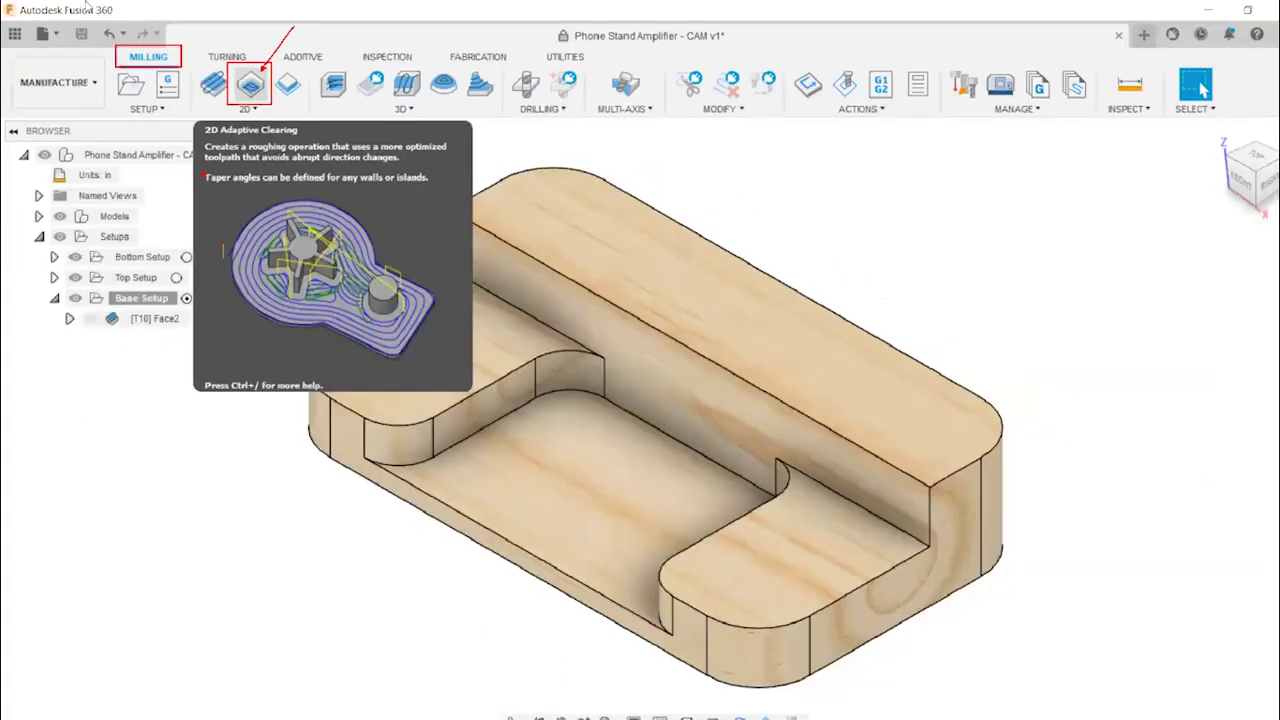
Create a 2D Adaptive Clearing operation under Base Setup and show its Geometry settings
click(251, 89)
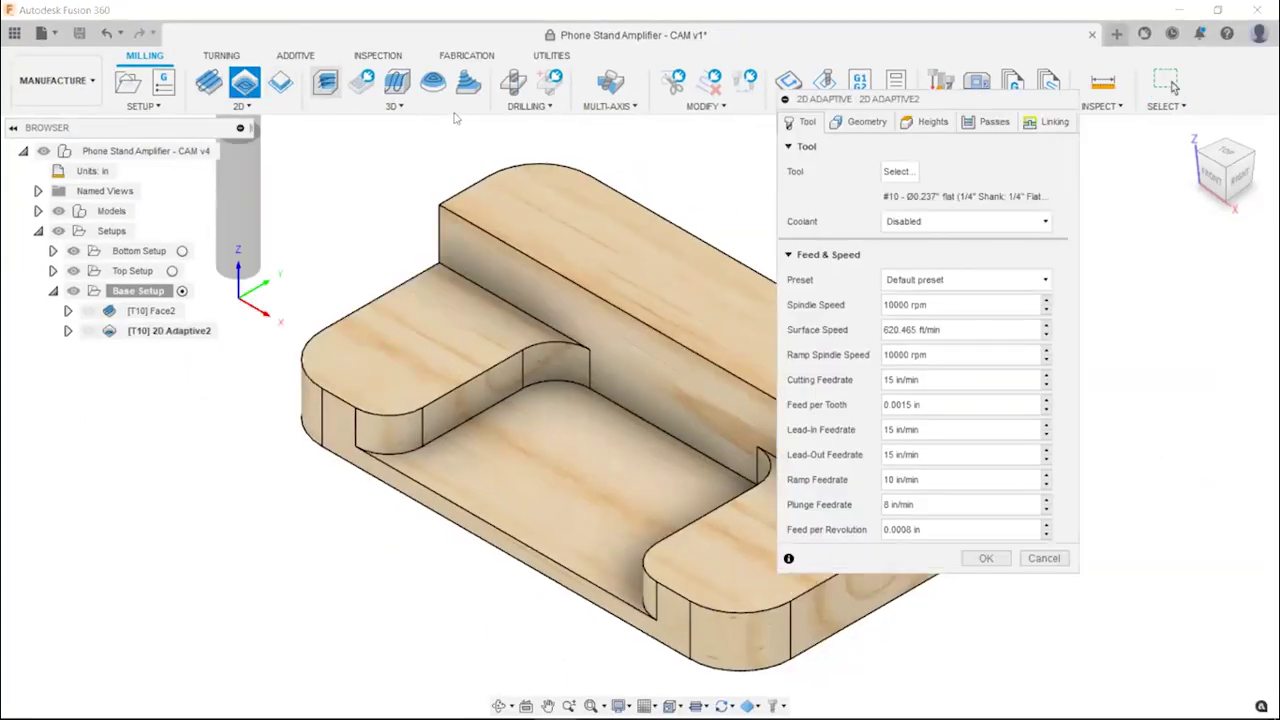
drag(990, 106, 1019, 151)
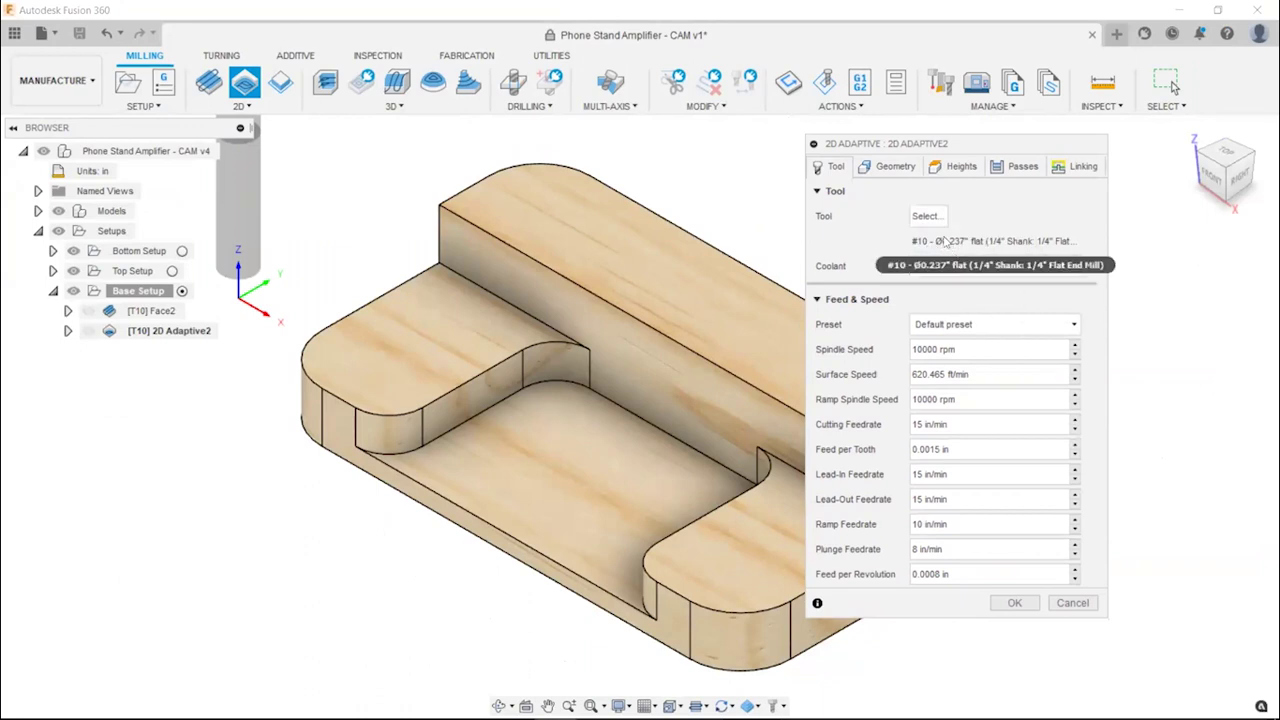
click(905, 166)
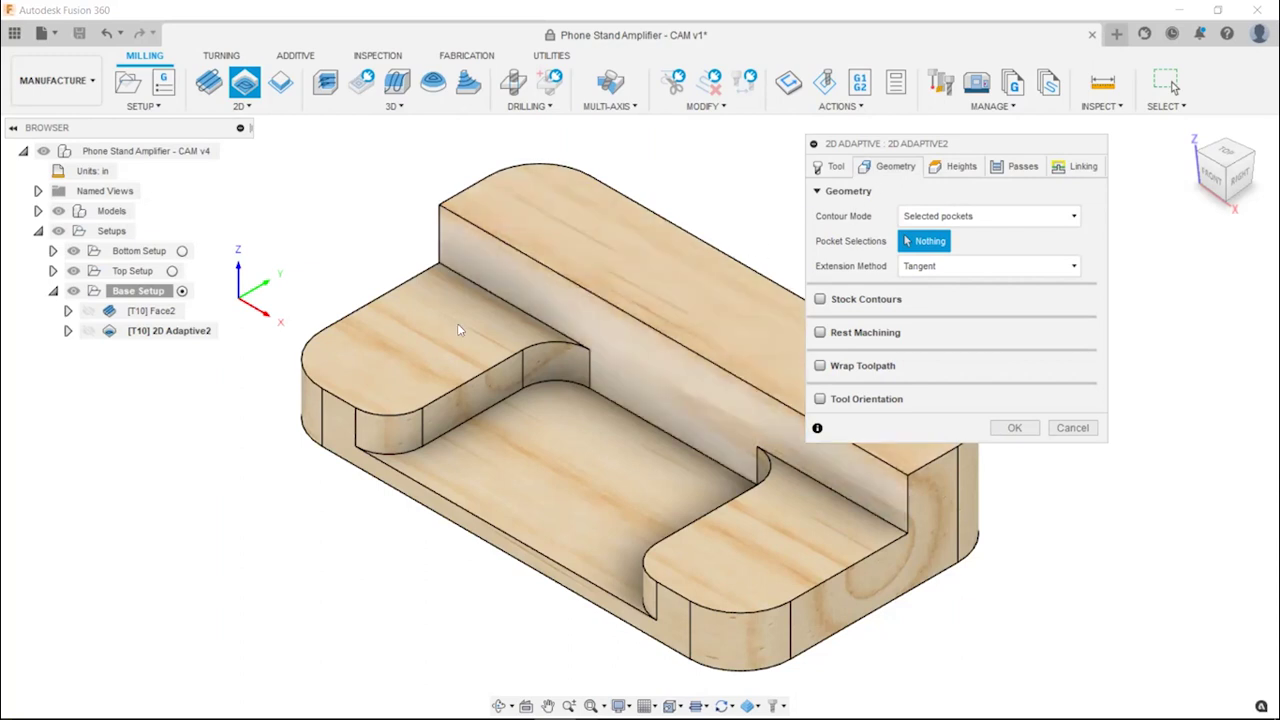
Pick the upper-left, central and right-hand pocket floors as 3 chains and enable Stock Contours
click(416, 355)
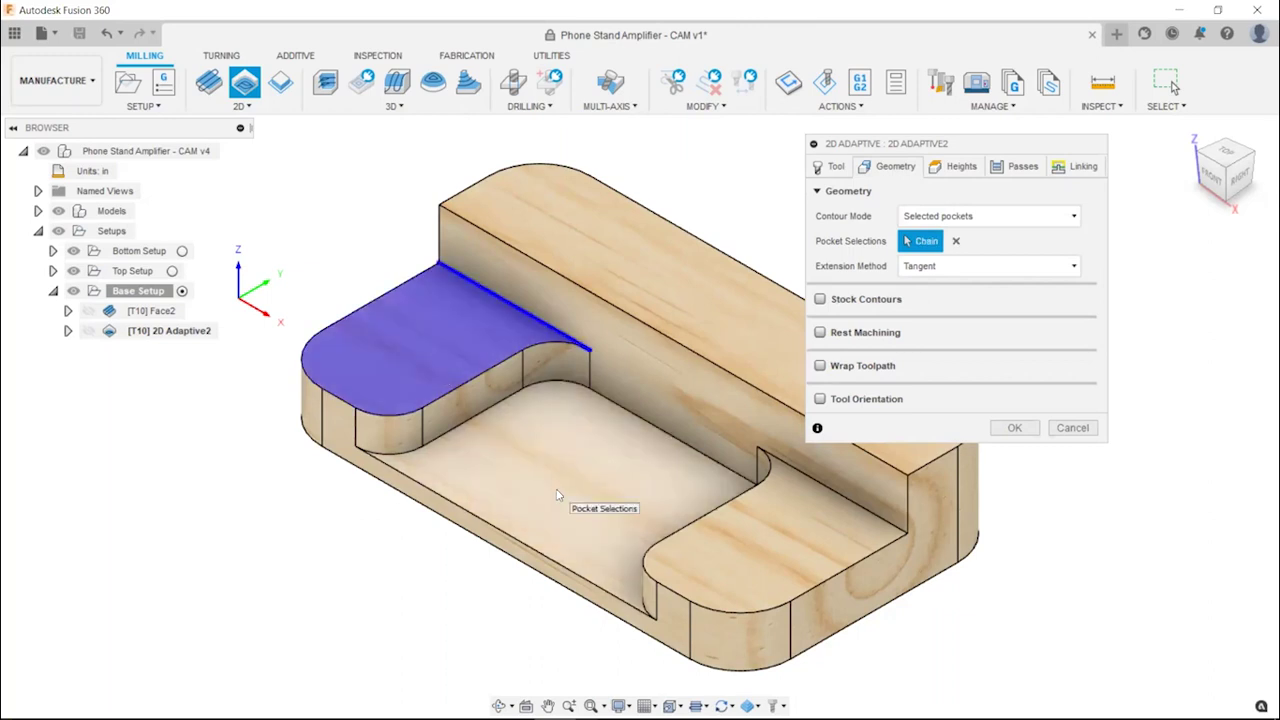
click(558, 494)
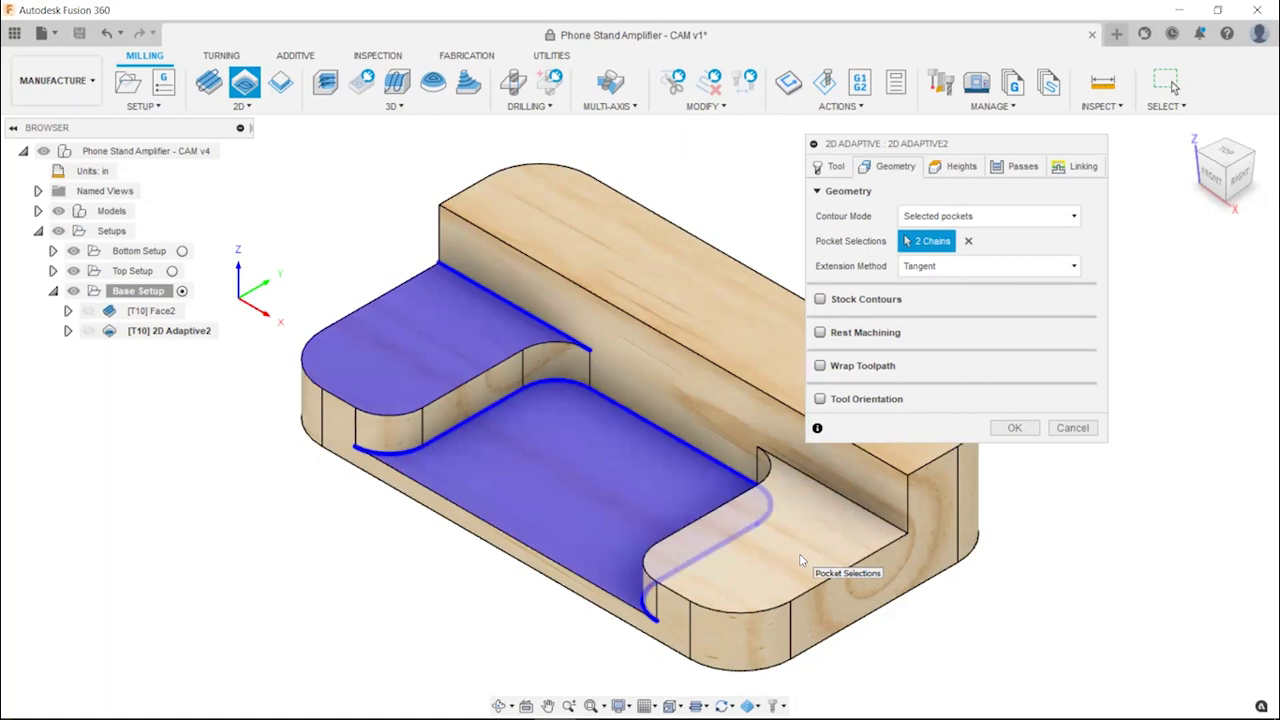
click(799, 554)
drag(1013, 146, 1114, 131)
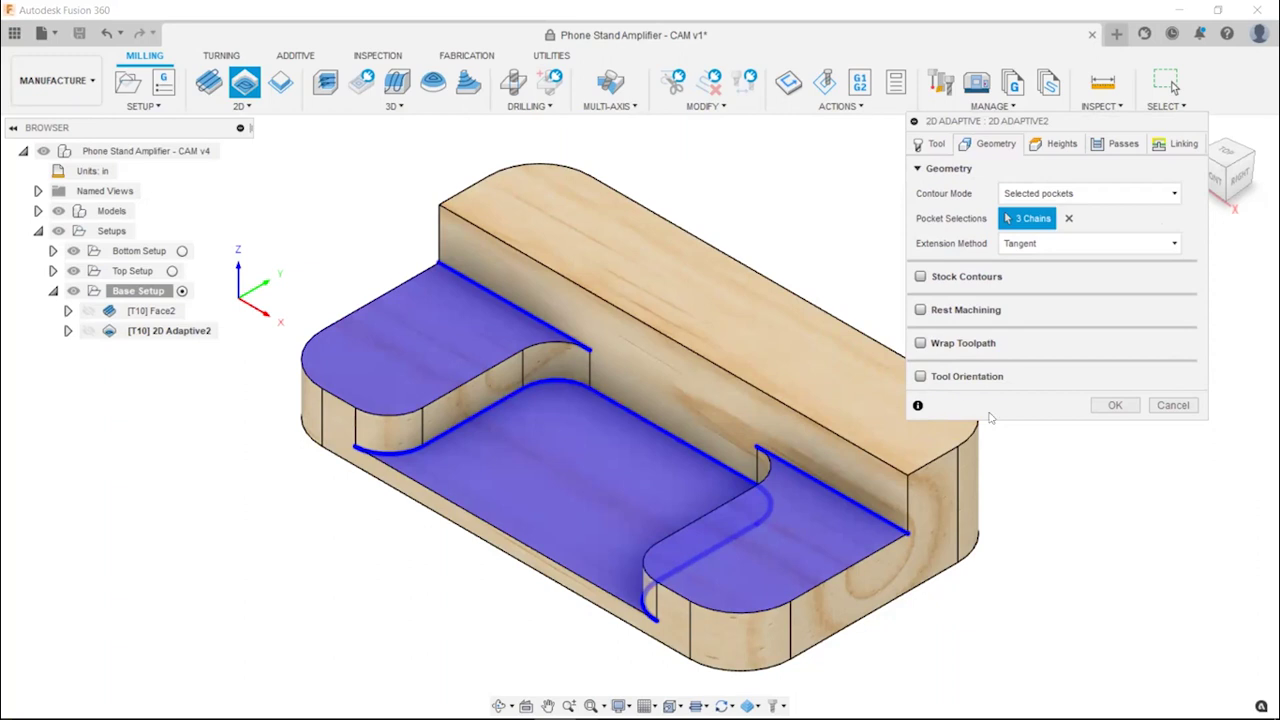
drag(1062, 128, 1002, 159)
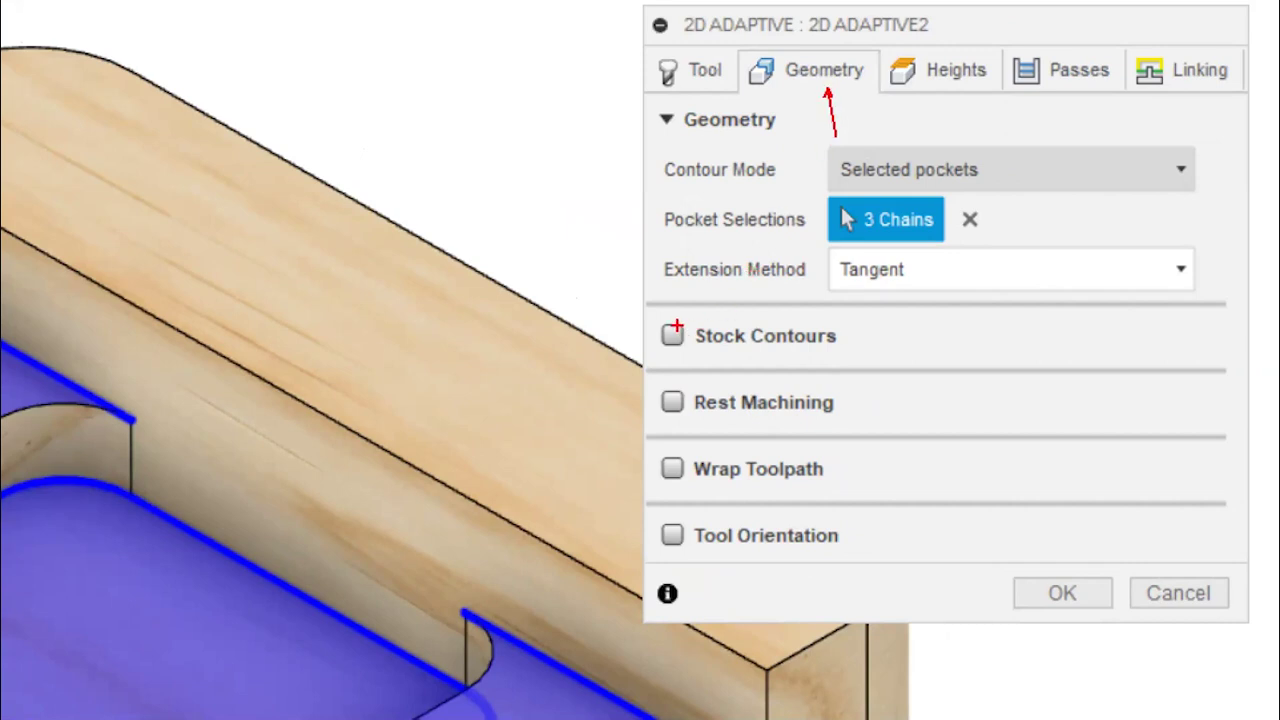
drag(644, 308, 862, 368)
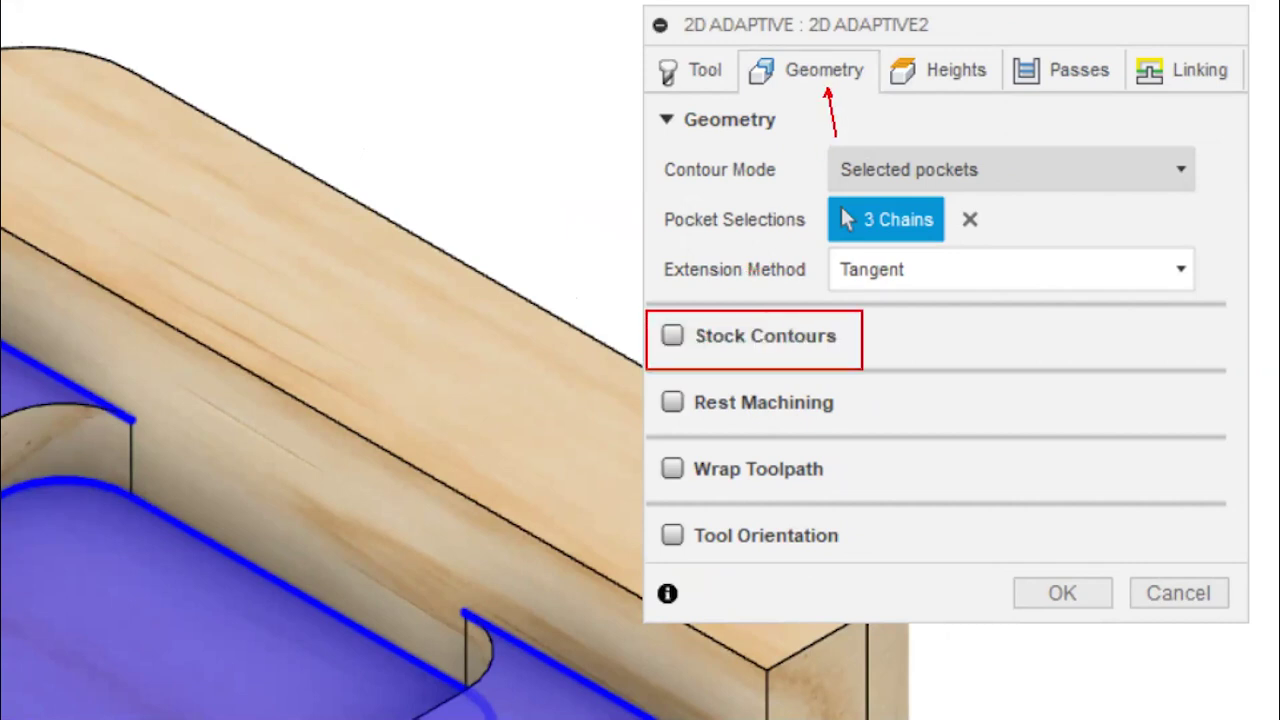
mouse_move(677, 326)
mouse_down()
mouse_move(654, 357)
mouse_move(688, 348)
mouse_up()
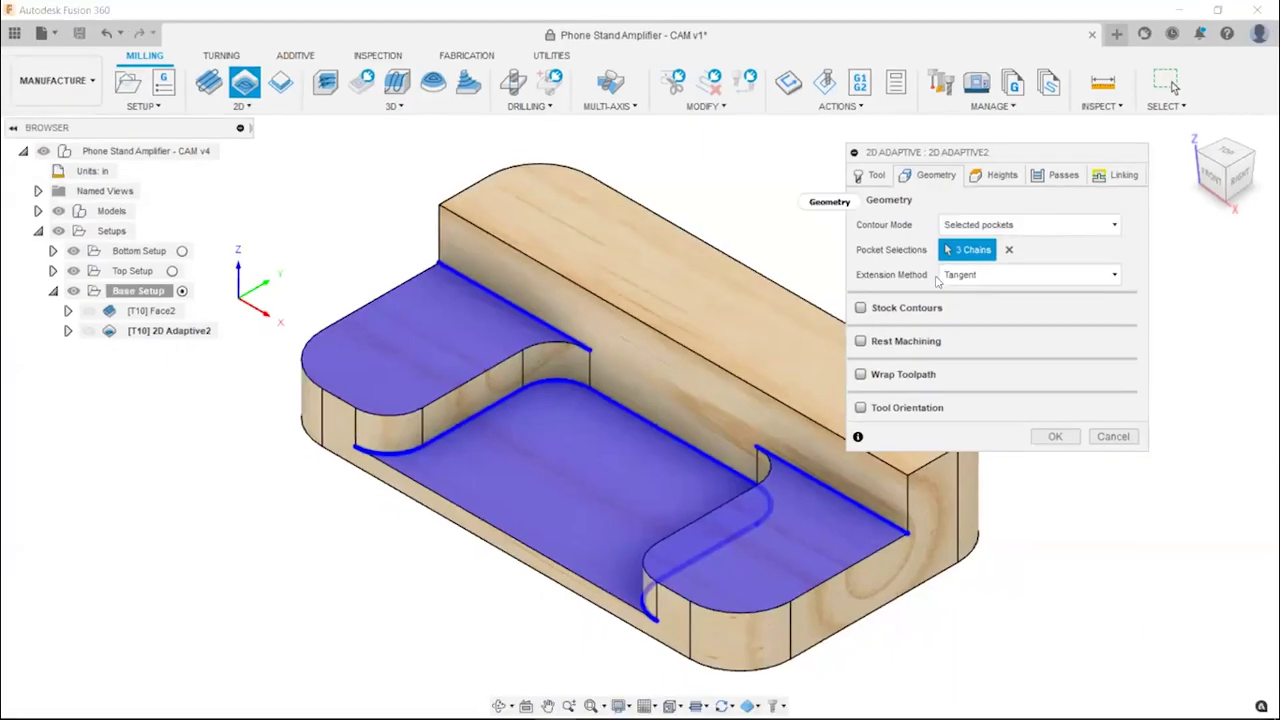
click(862, 310)
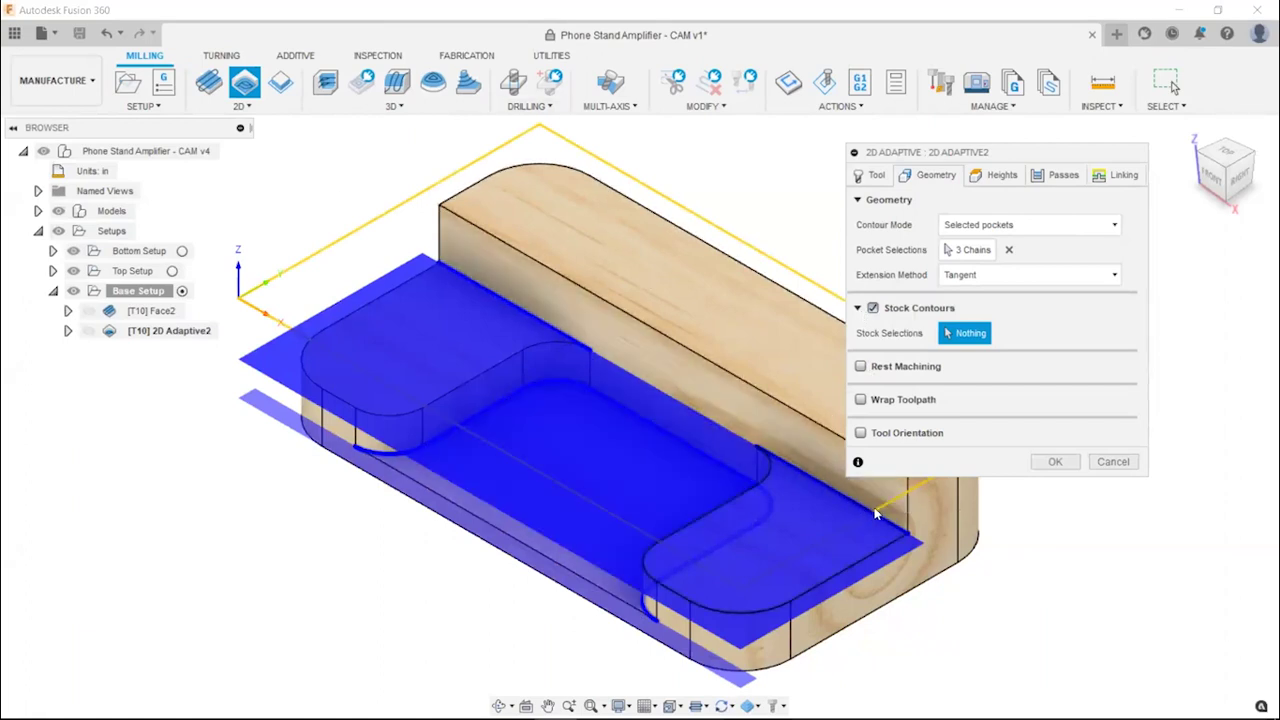
In the Heights settings, set Retract Height From to Top height
click(1003, 176)
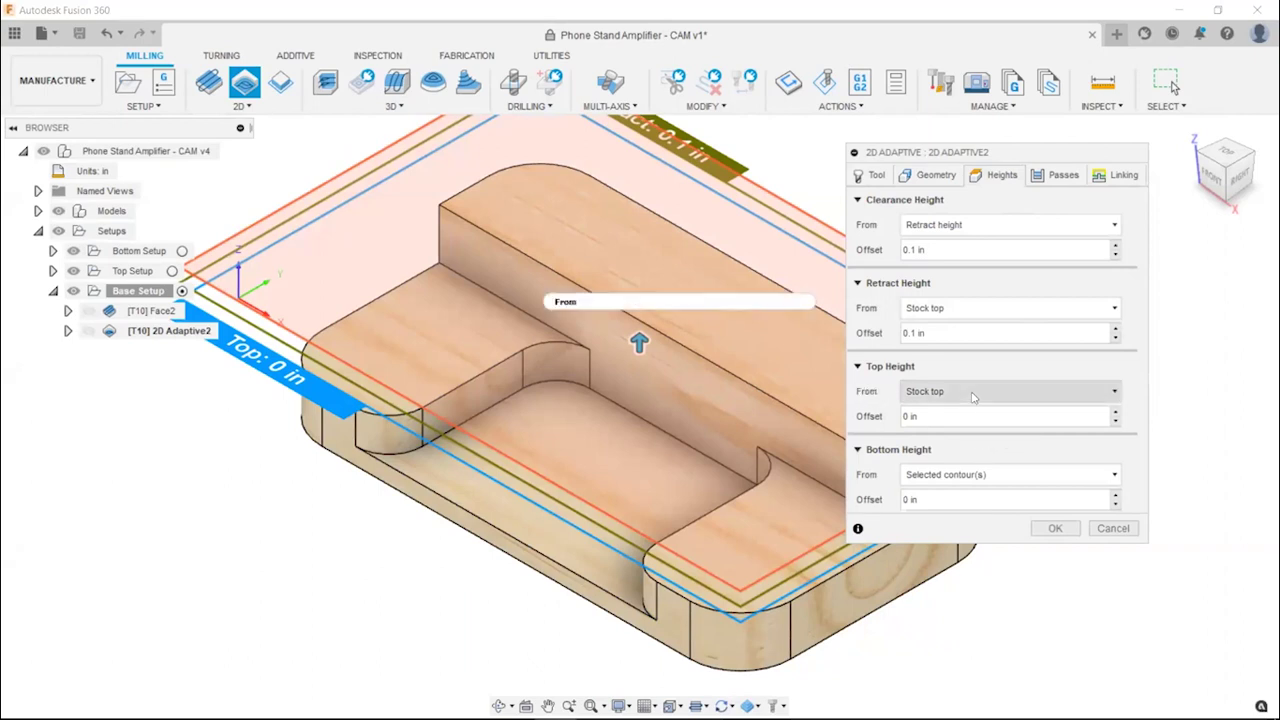
mouse_move(972, 397)
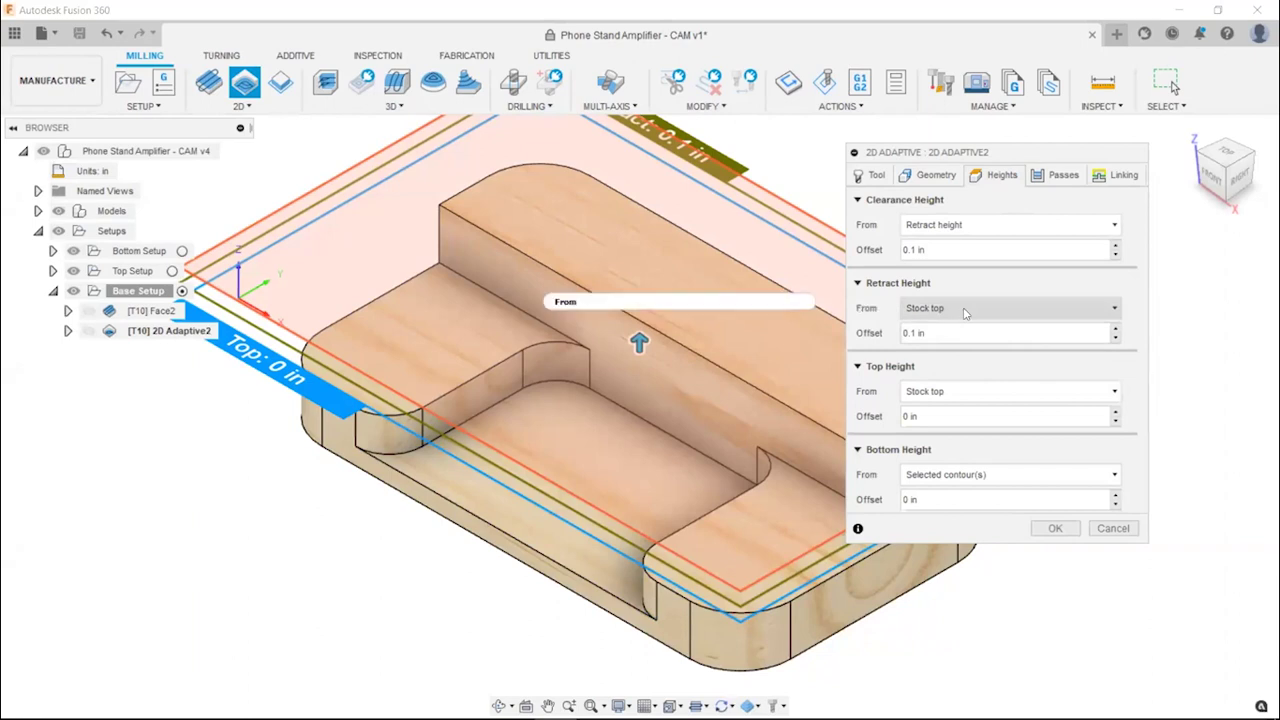
click(963, 307)
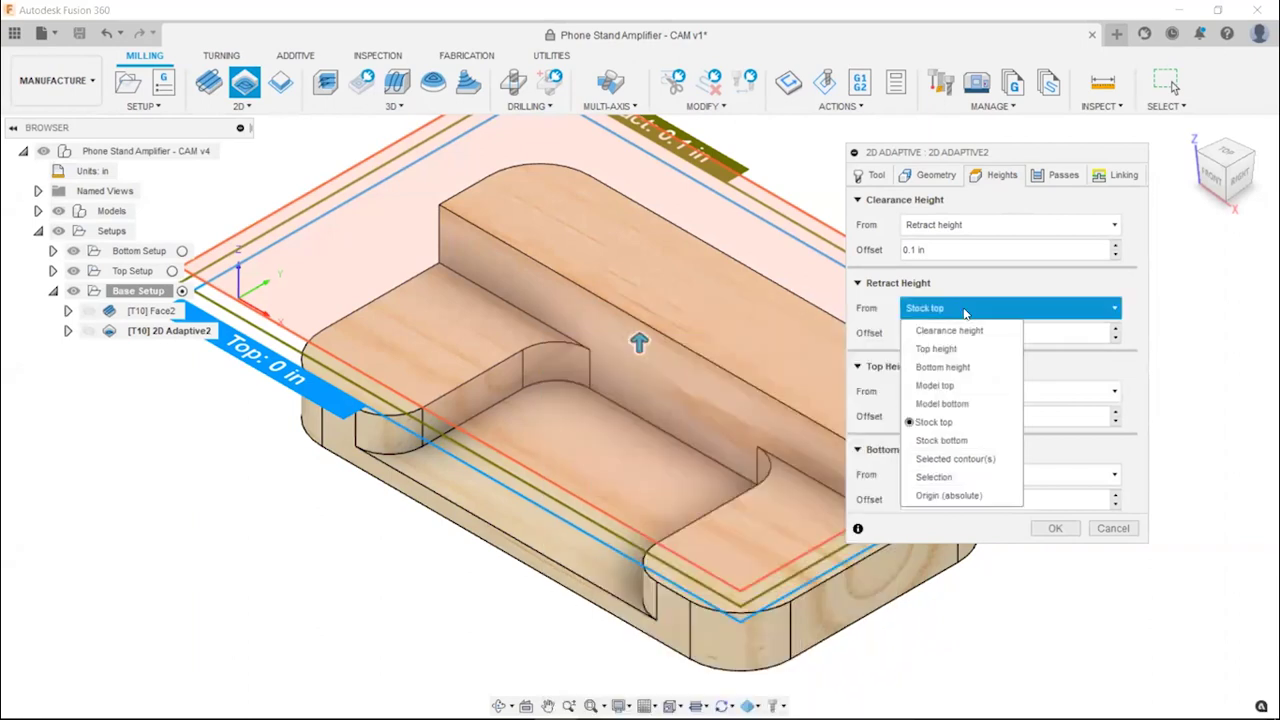
click(940, 349)
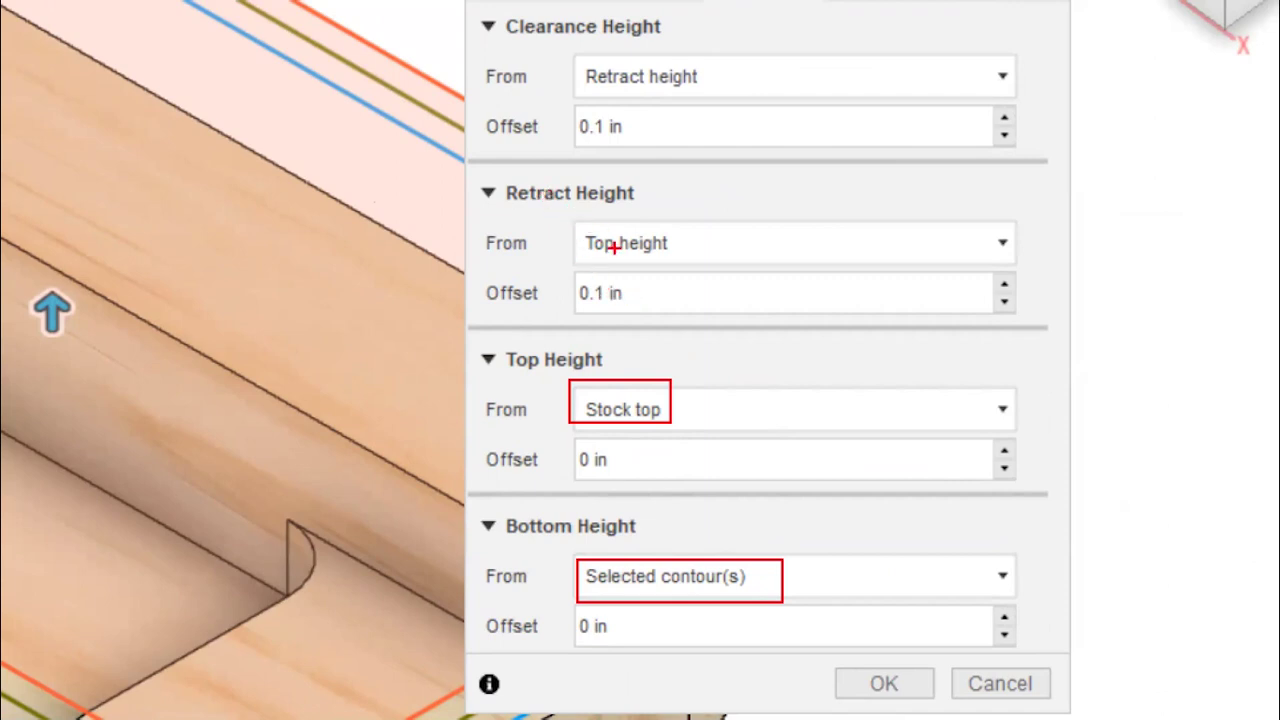
mouse_move(569, 258)
mouse_down()
mouse_move(682, 242)
mouse_move(680, 222)
mouse_up()
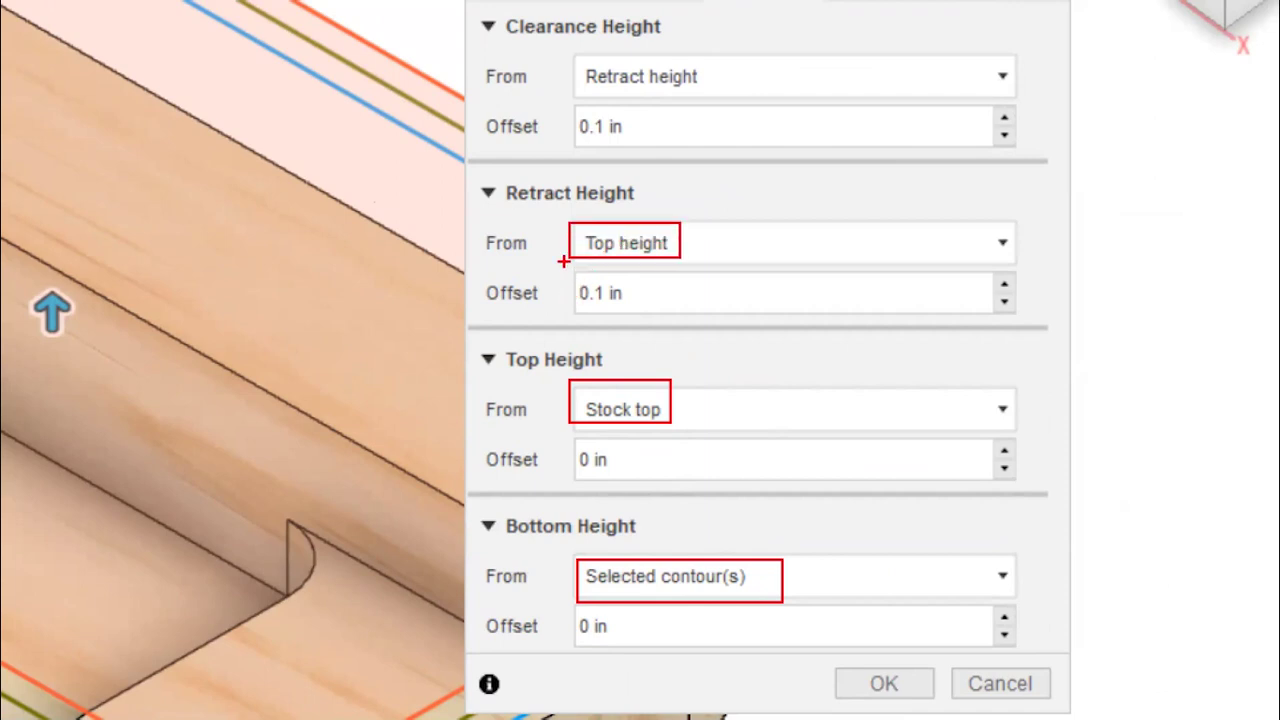
drag(564, 261, 522, 351)
mouse_move(566, 57)
mouse_down()
mouse_move(726, 116)
mouse_move(712, 88)
mouse_up()
drag(569, 93, 538, 182)
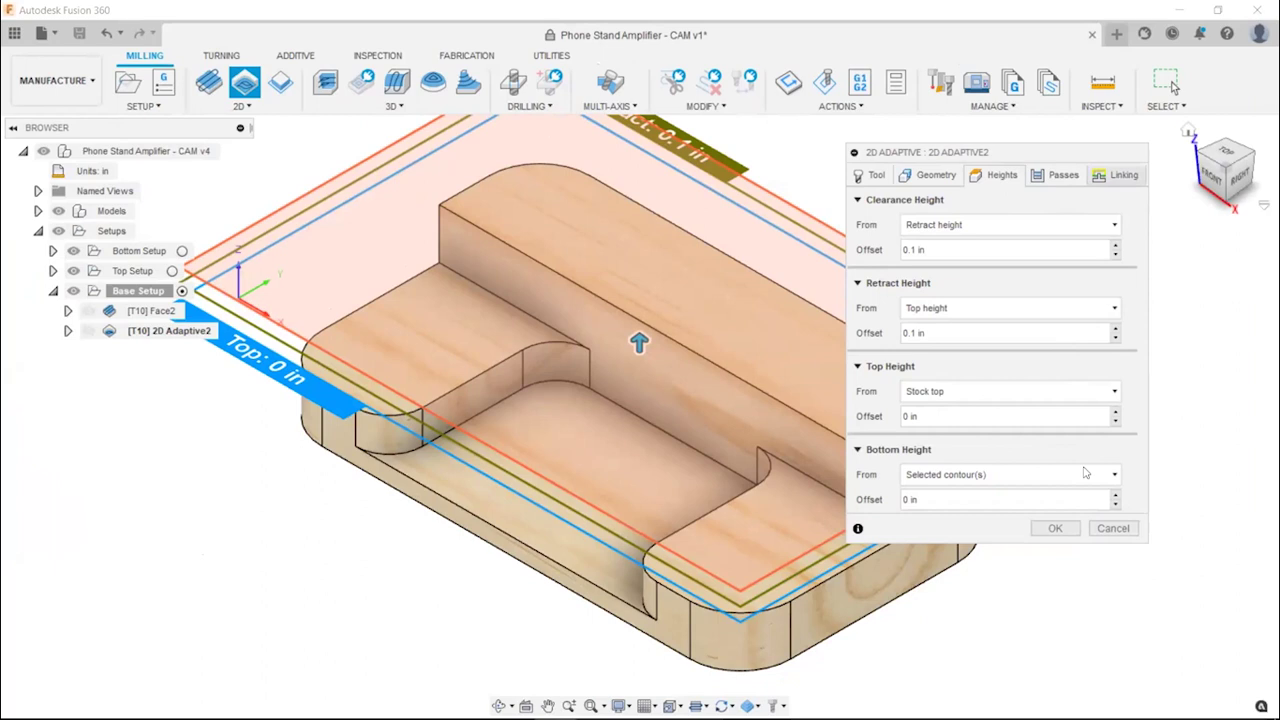
Generate the 2D Adaptive2 pocket toolpath, bringing Base Setup to 0:21:03 machining time
click(1058, 530)
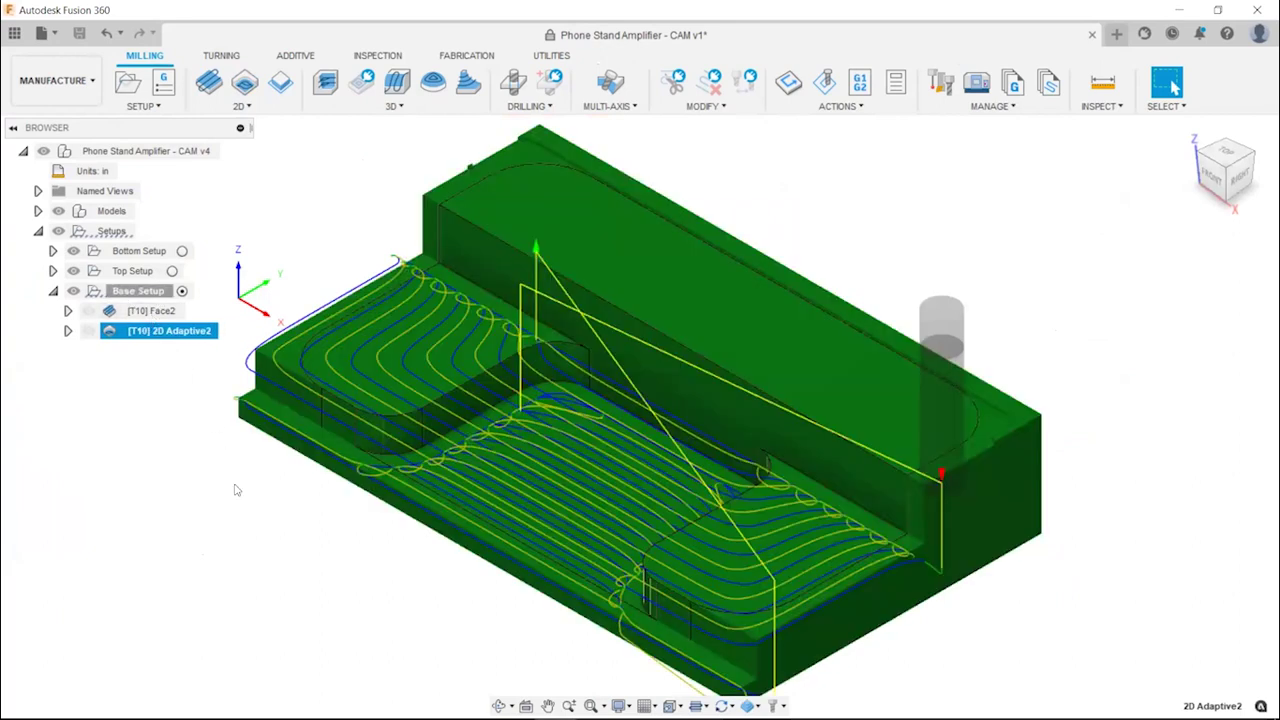
right_click(141, 293)
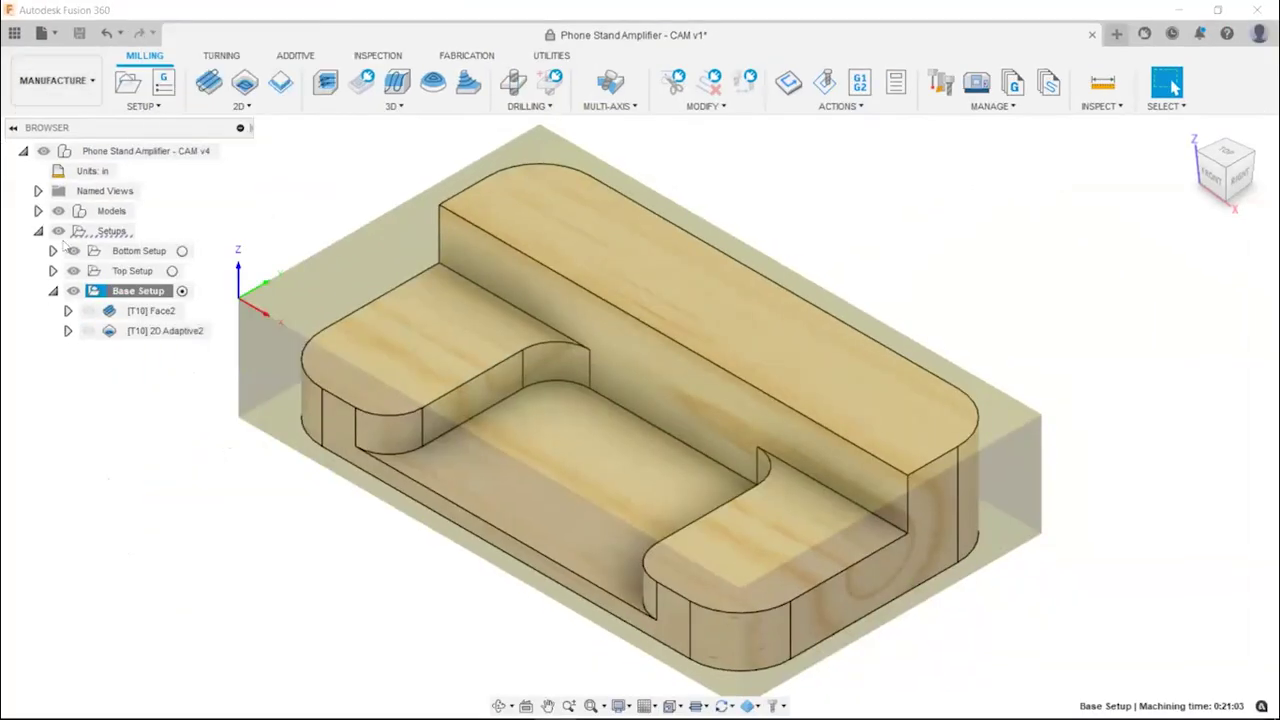
Start the Base Setup simulation, running Face2 facing before the 2D adaptive pocket
right_click(146, 290)
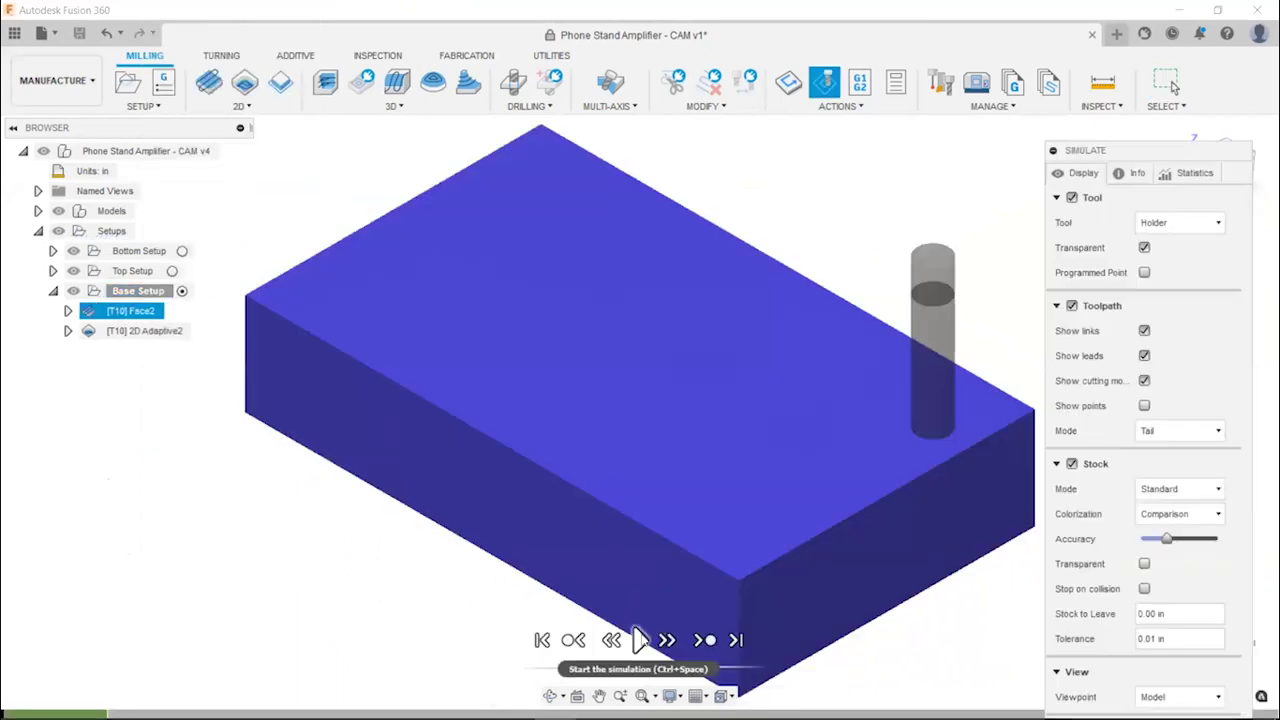
click(640, 641)
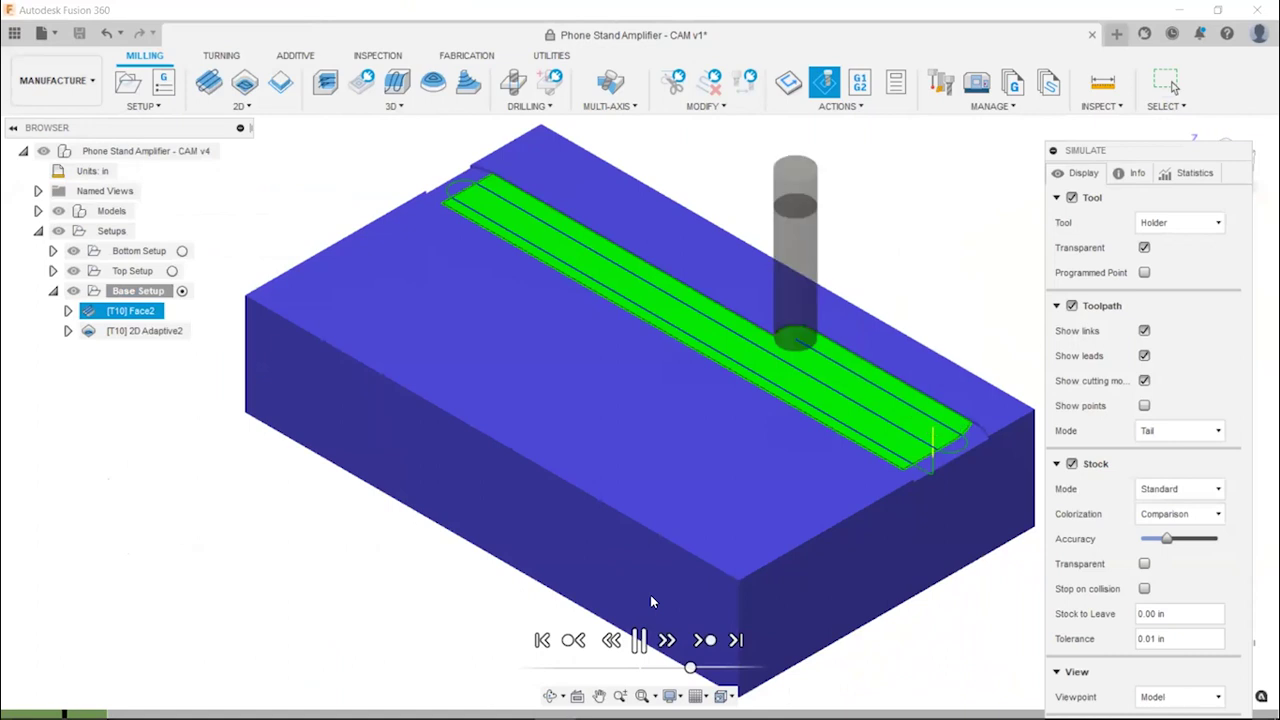
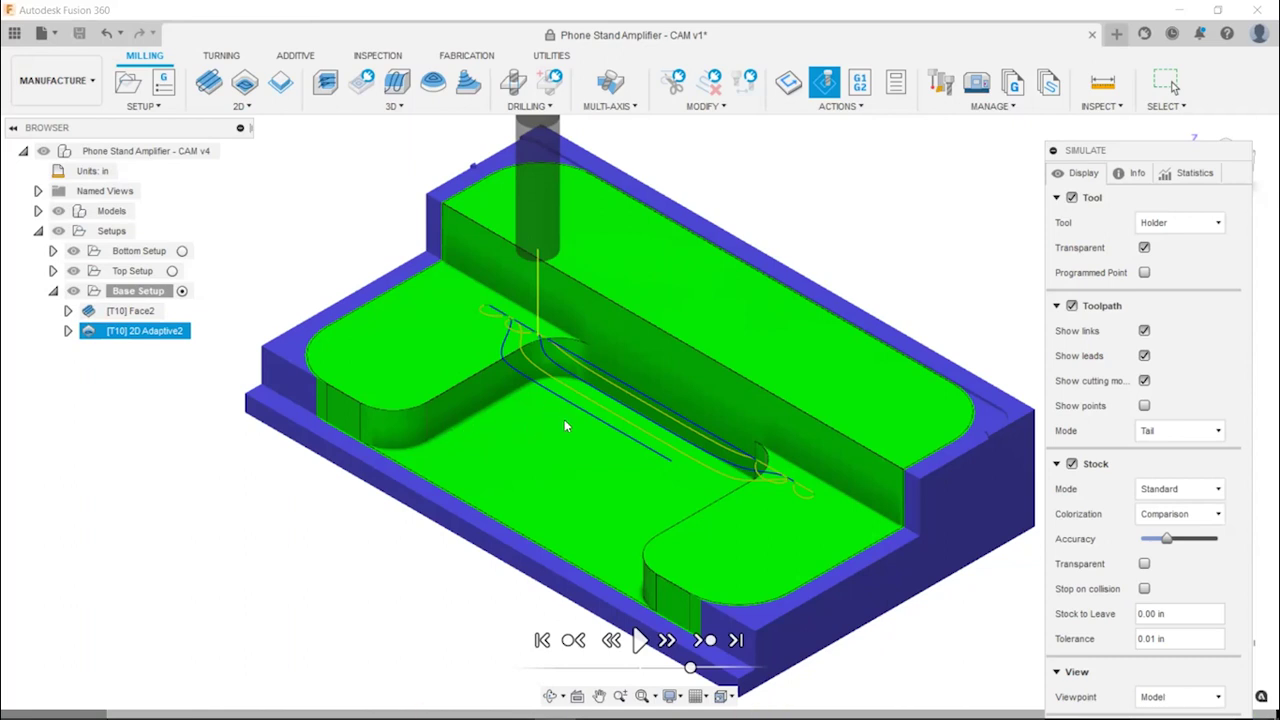
Move the Simulate panel aside and close the Base Setup simulation
click(635, 471)
drag(1156, 150, 1133, 79)
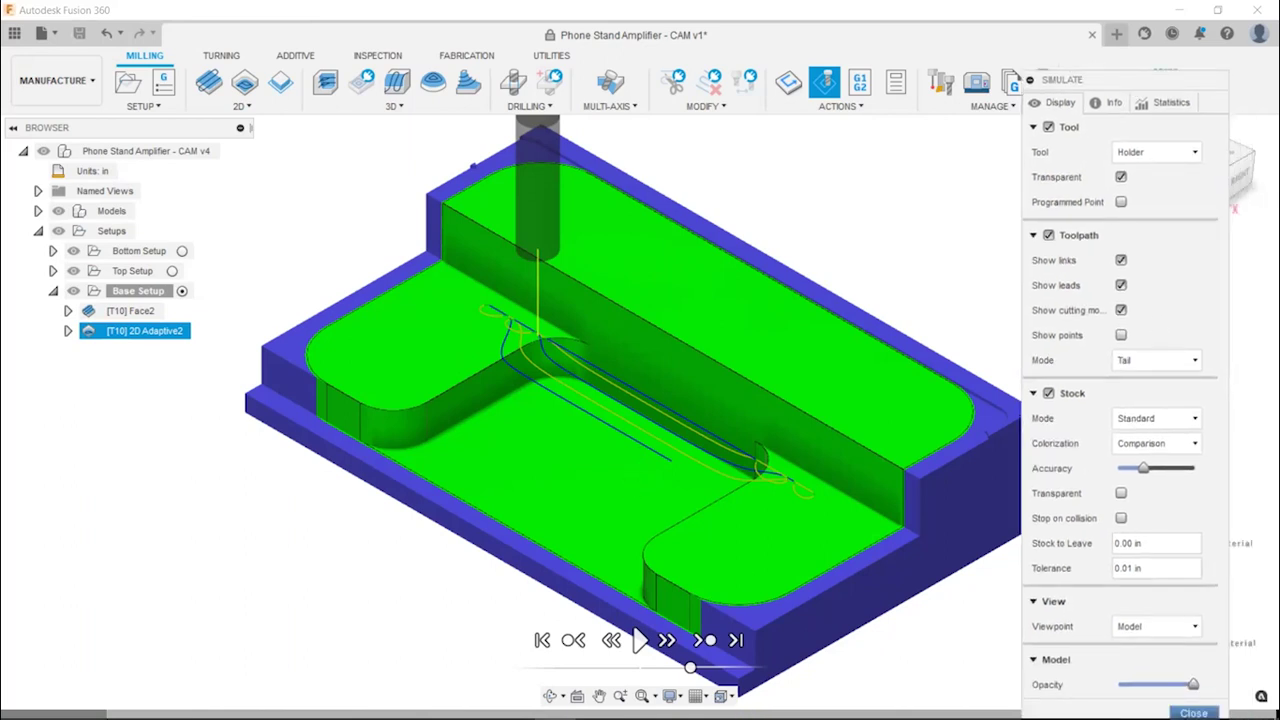
click(1194, 712)
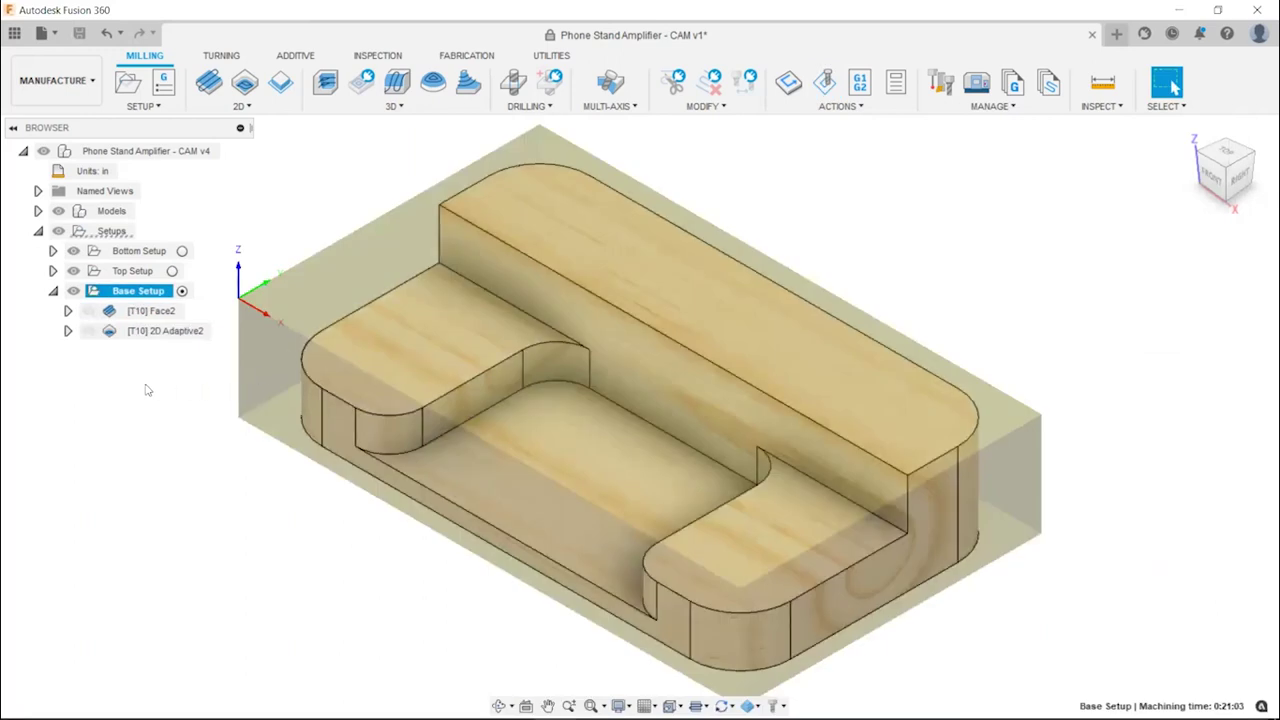
Open the [T10] 2D Adaptive2 operation from the browser in its 2D Adaptive dialog
mouse_move(108, 332)
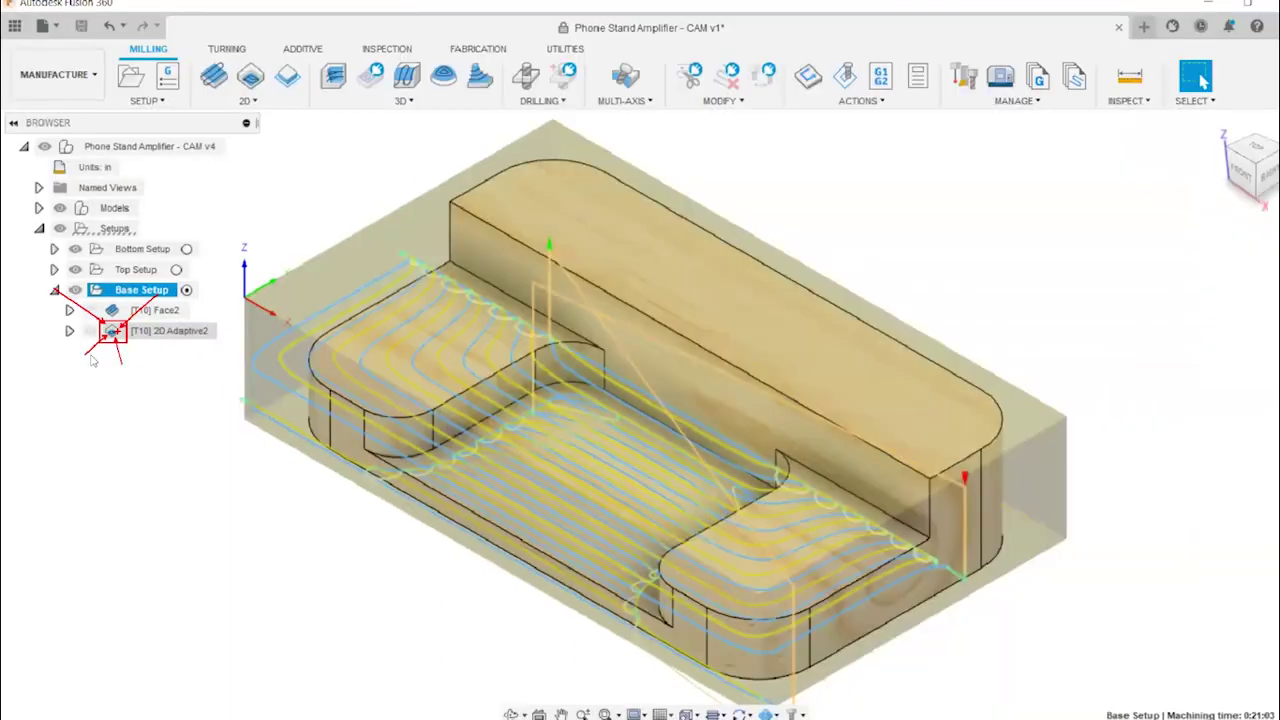
click(160, 332)
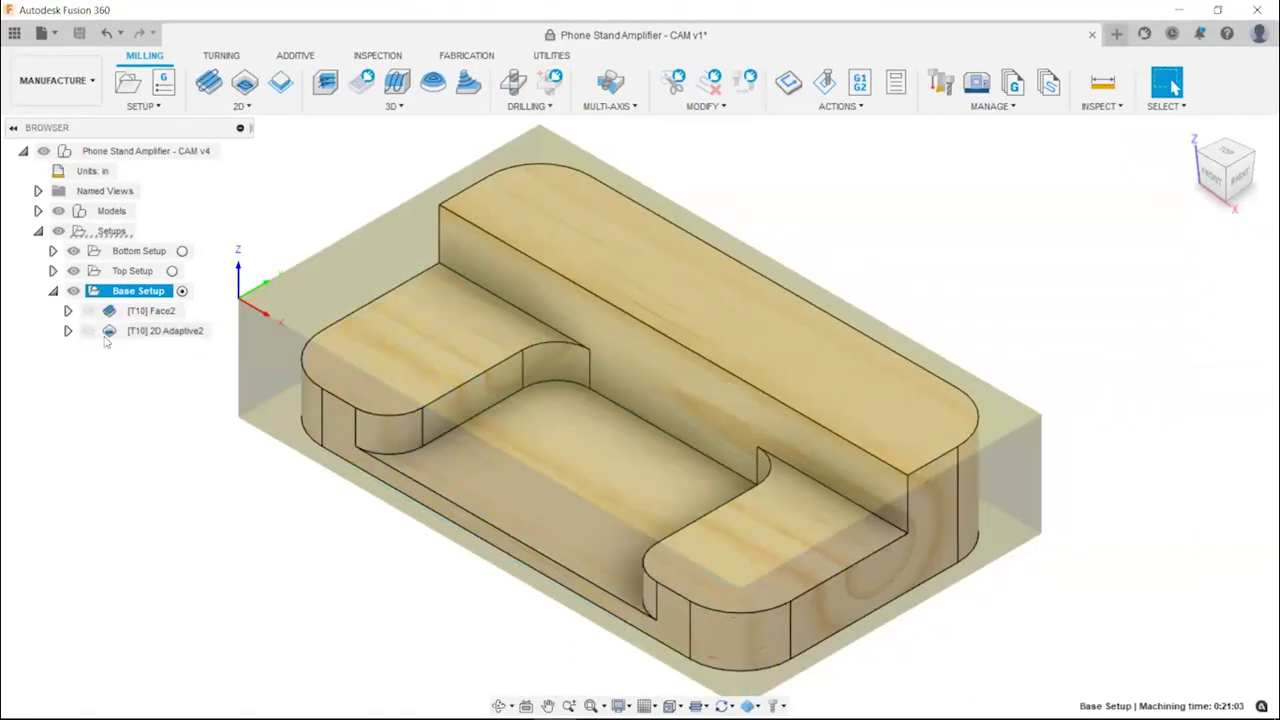
double_click(110, 332)
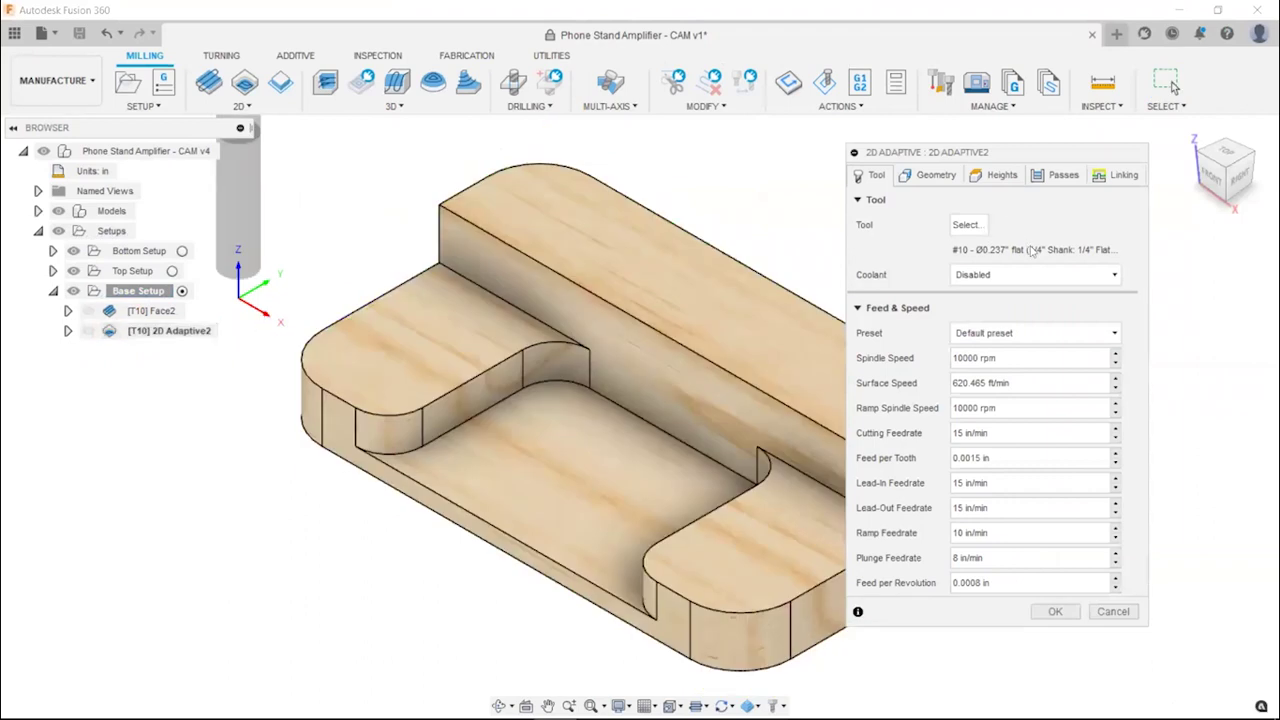
Leave 0.03 in radial and axial stock on 2D Adaptive2 and regenerate its toolpath
click(1060, 175)
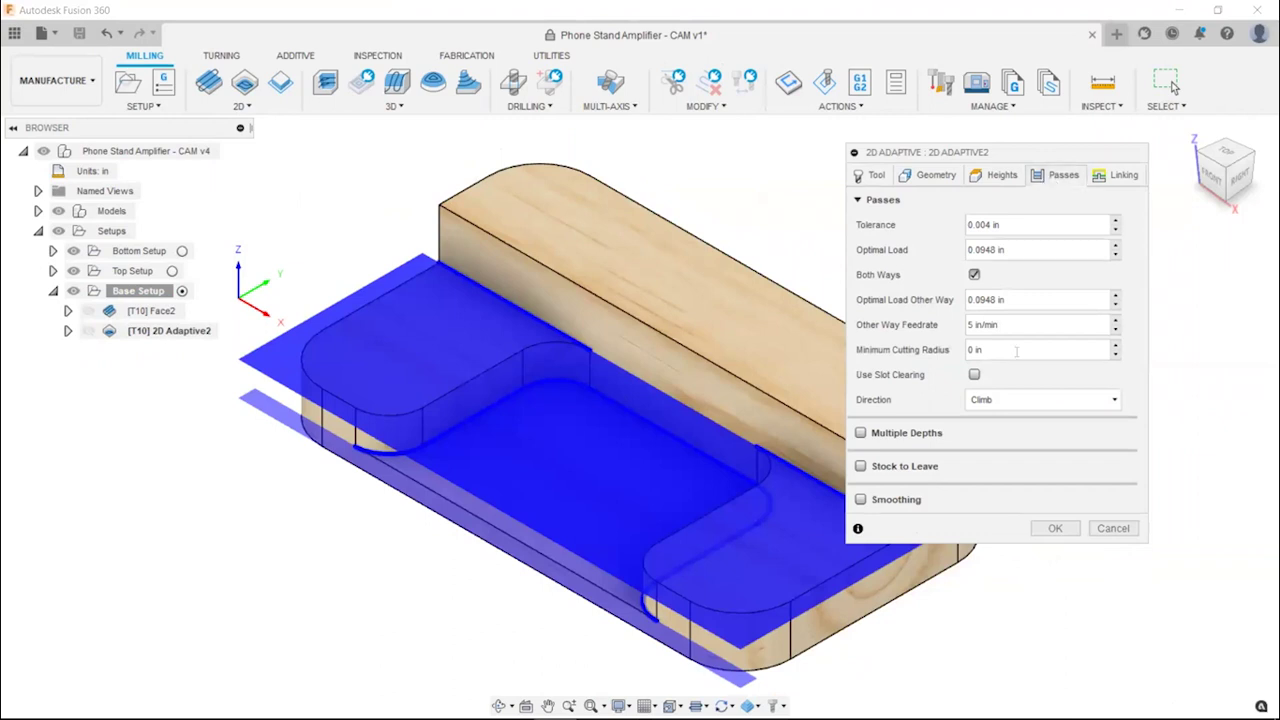
click(863, 470)
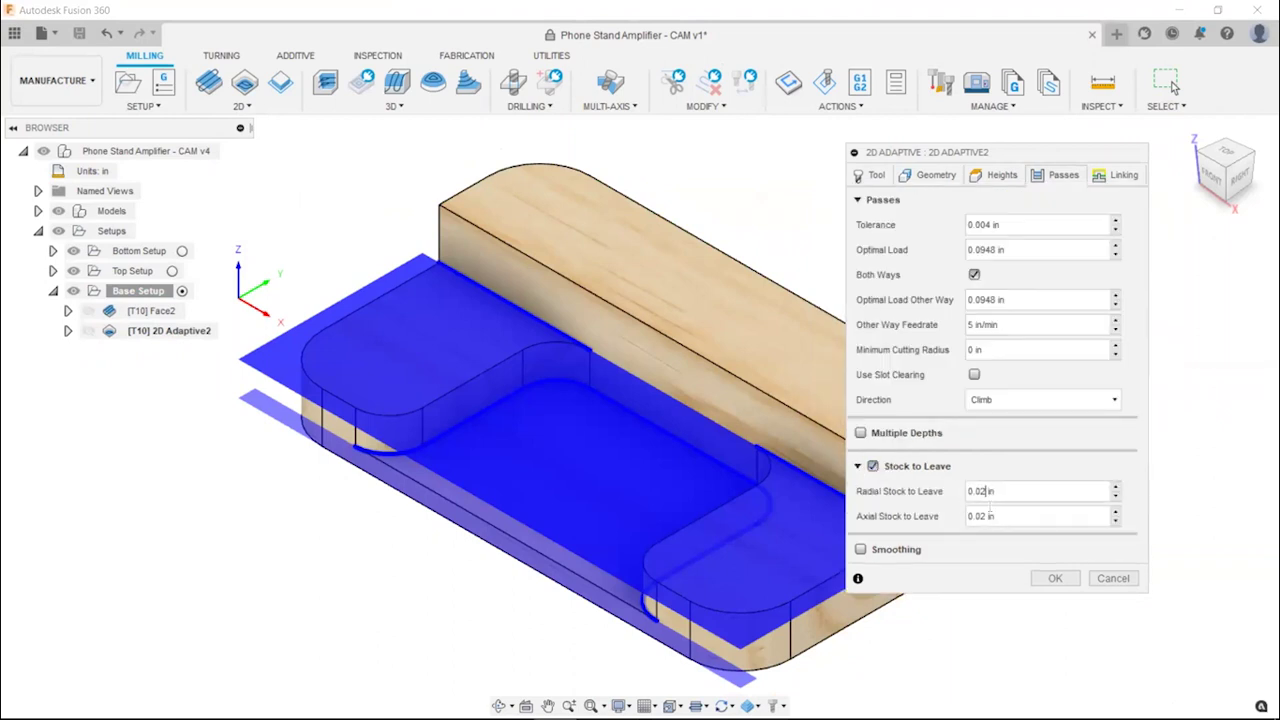
key(BackSpace)
text(3)
key(Tab)
text(0.03 in)
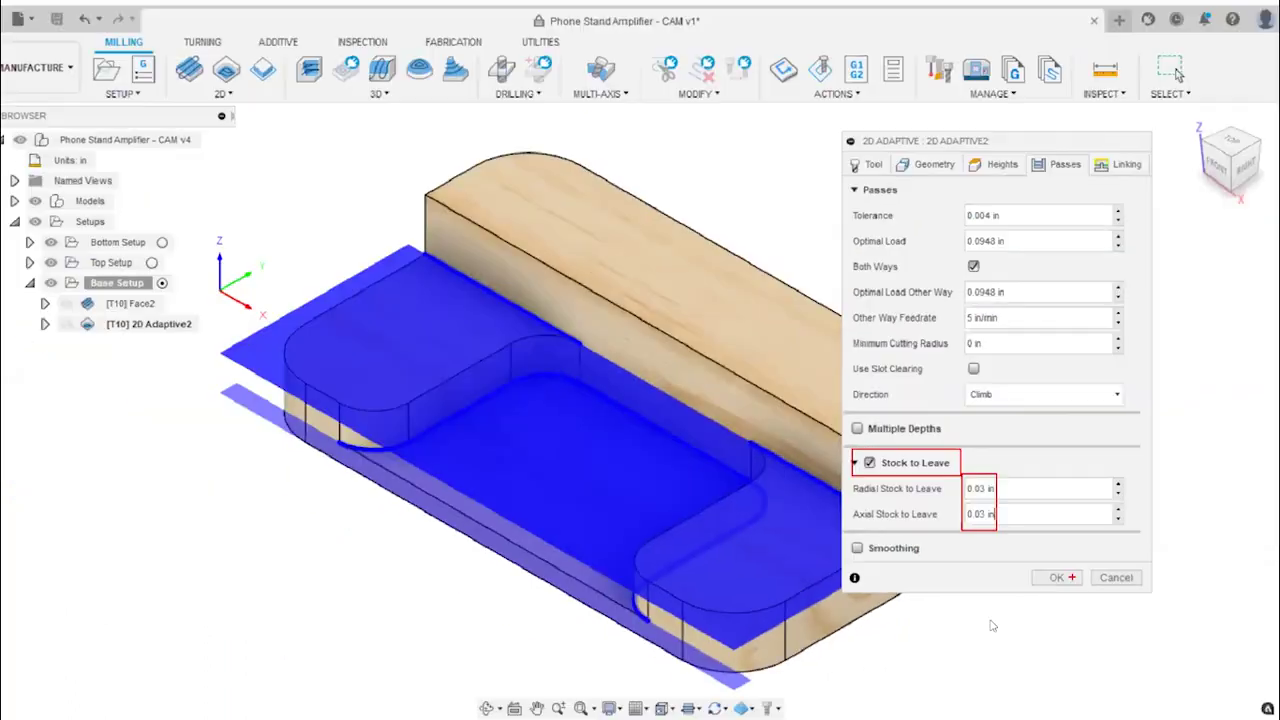
click(1097, 534)
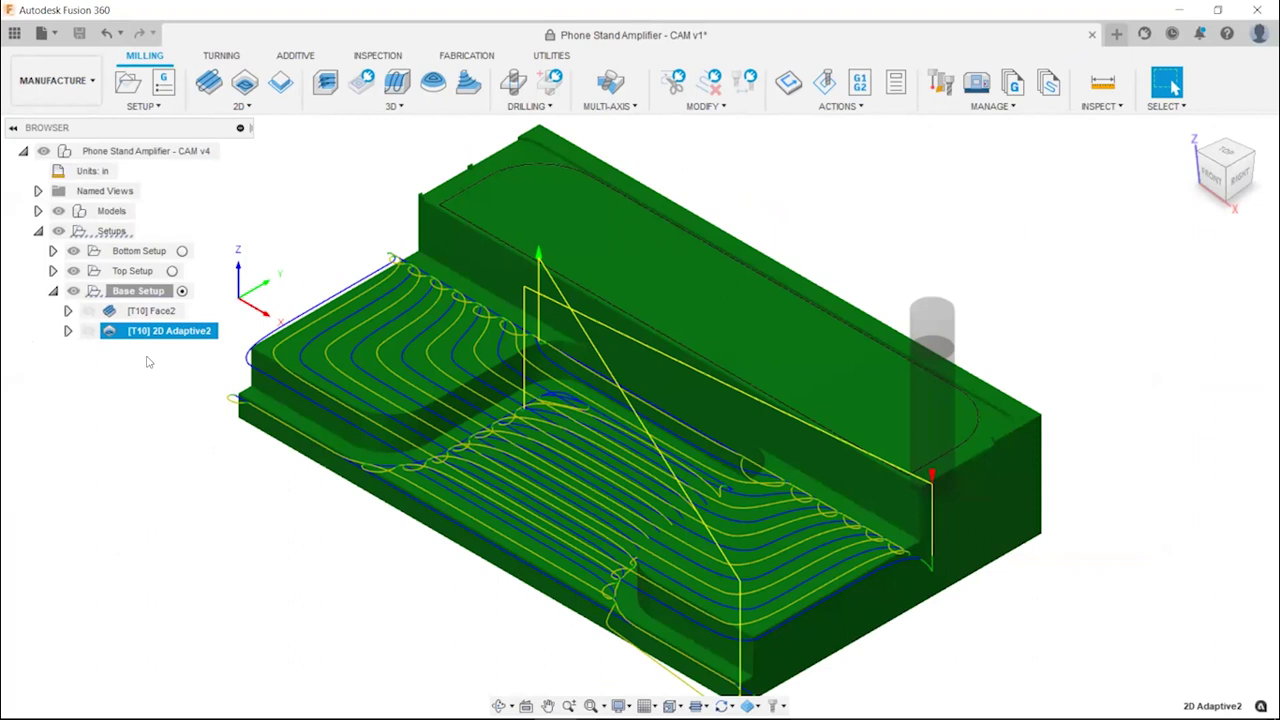
drag(157, 331, 147, 291)
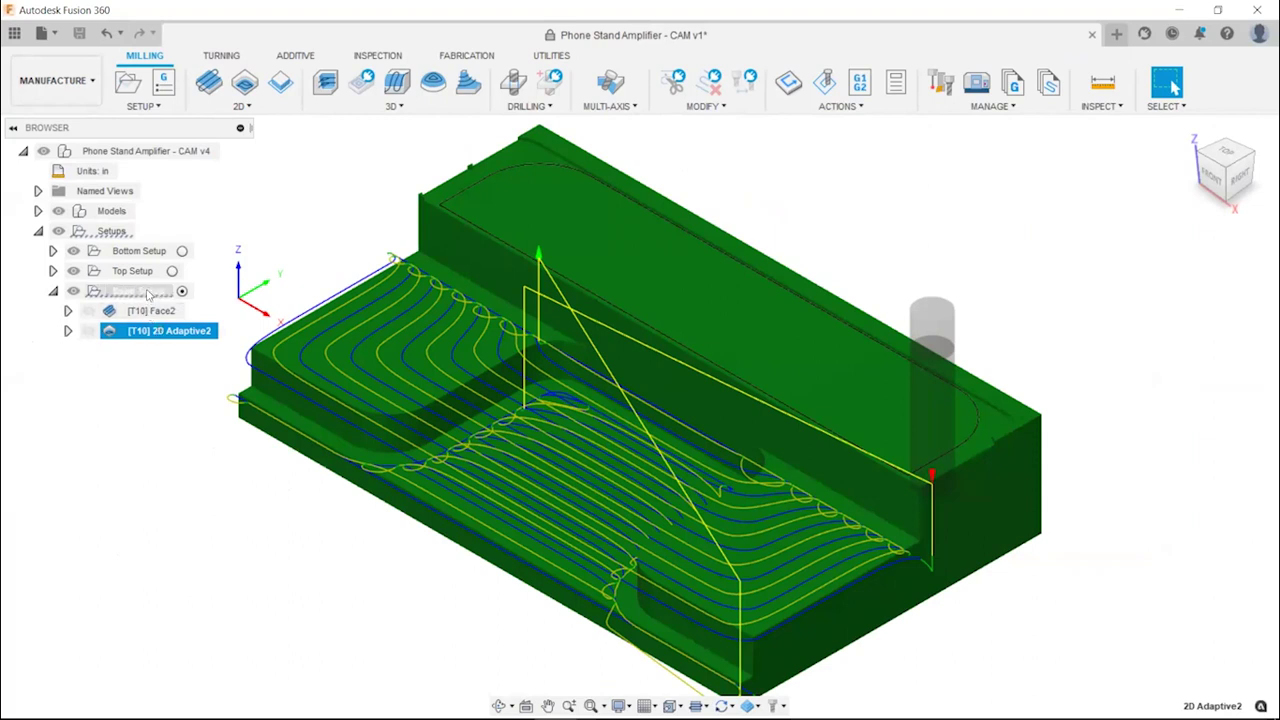
right_click(147, 291)
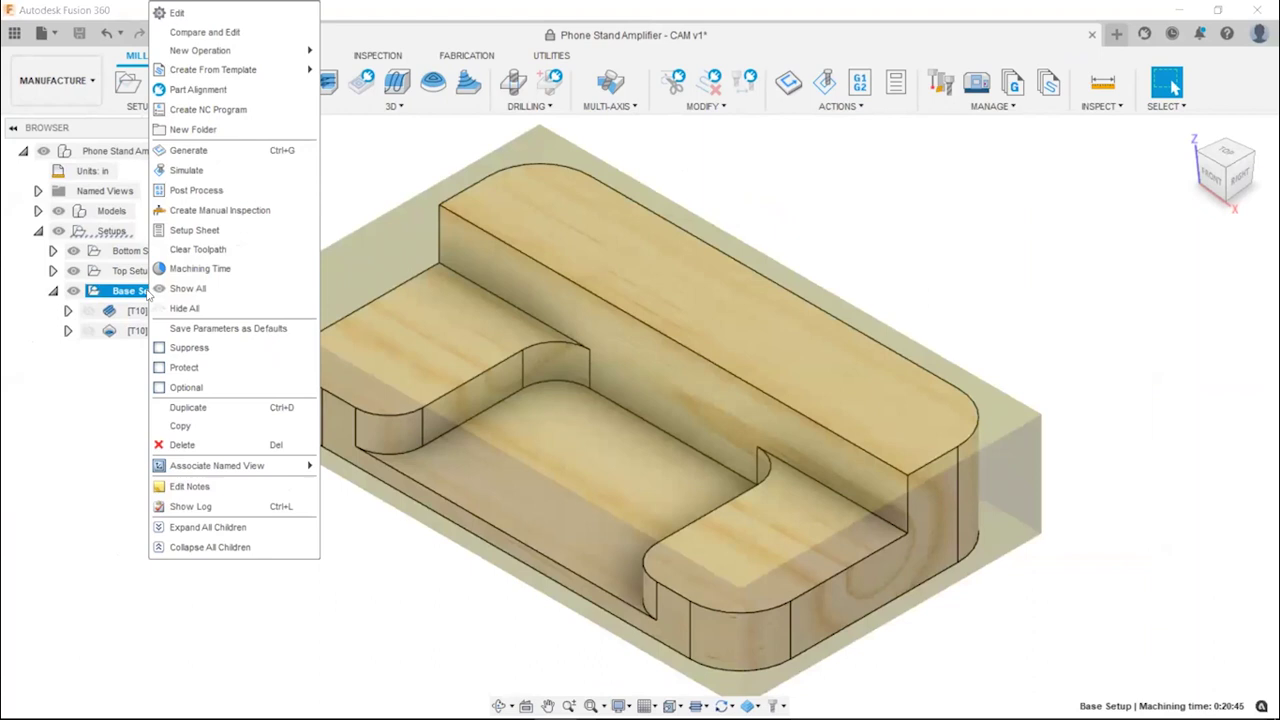
Play the Base Setup simulation through, close it and clear the selection
click(221, 178)
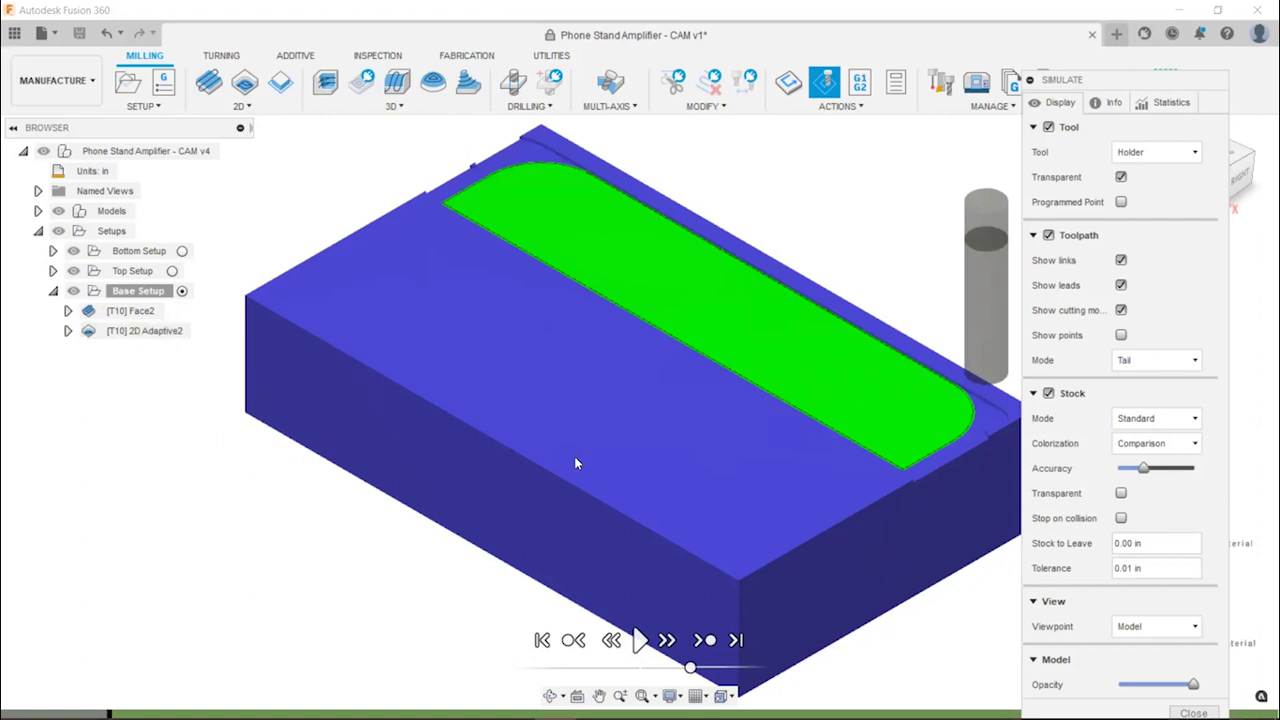
click(639, 641)
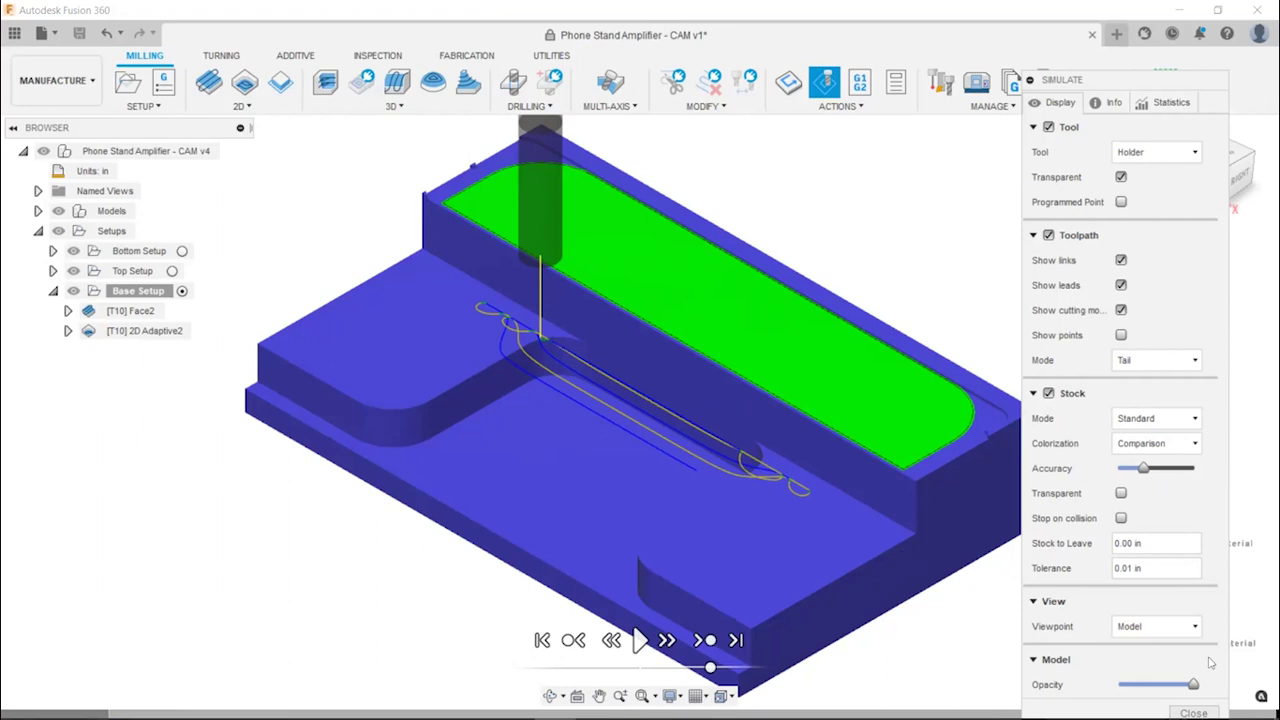
click(1193, 713)
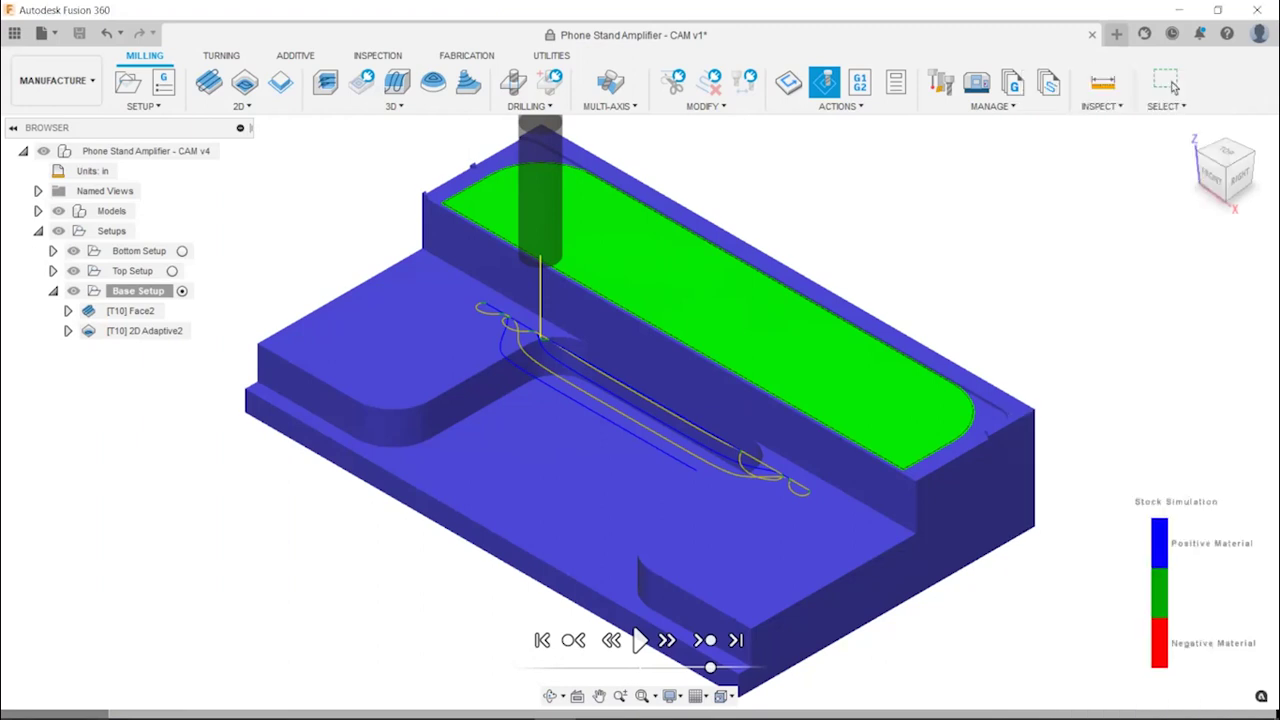
key(Escape)
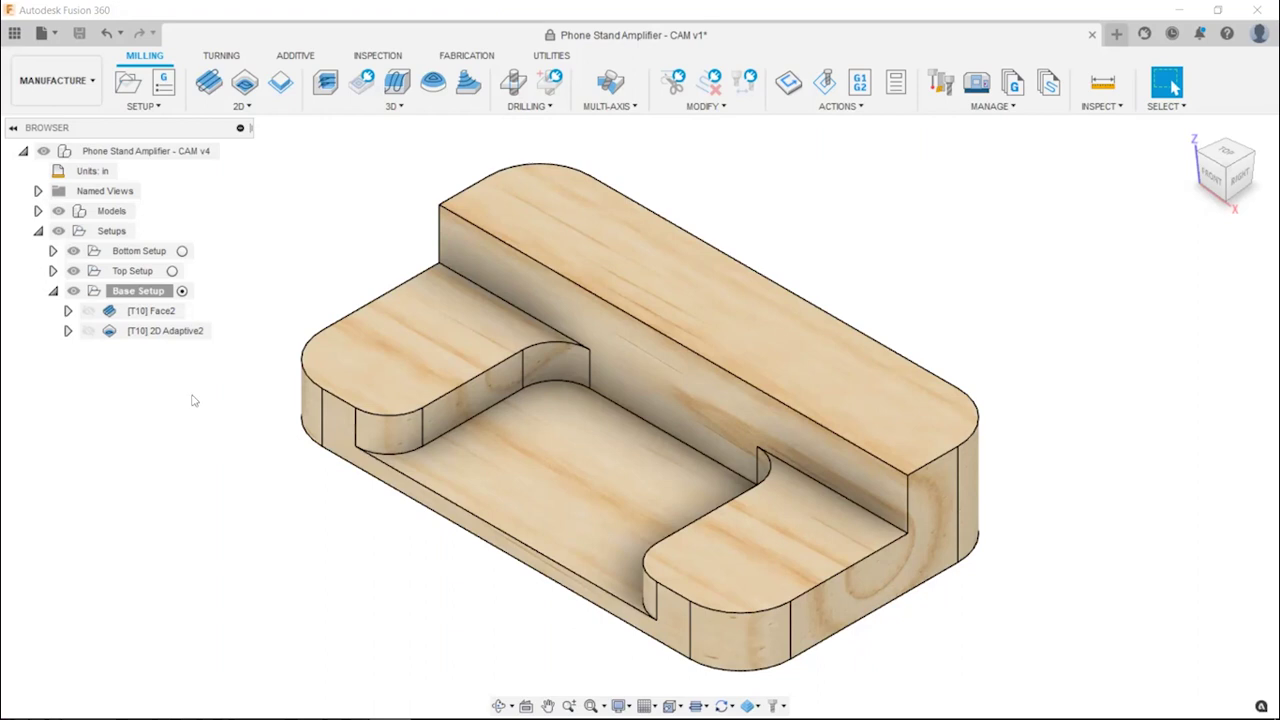
Derive a 2D Pocket operation from 2D Adaptive2 via Create Derived Operation > 2D Milling
mouse_move(196, 342)
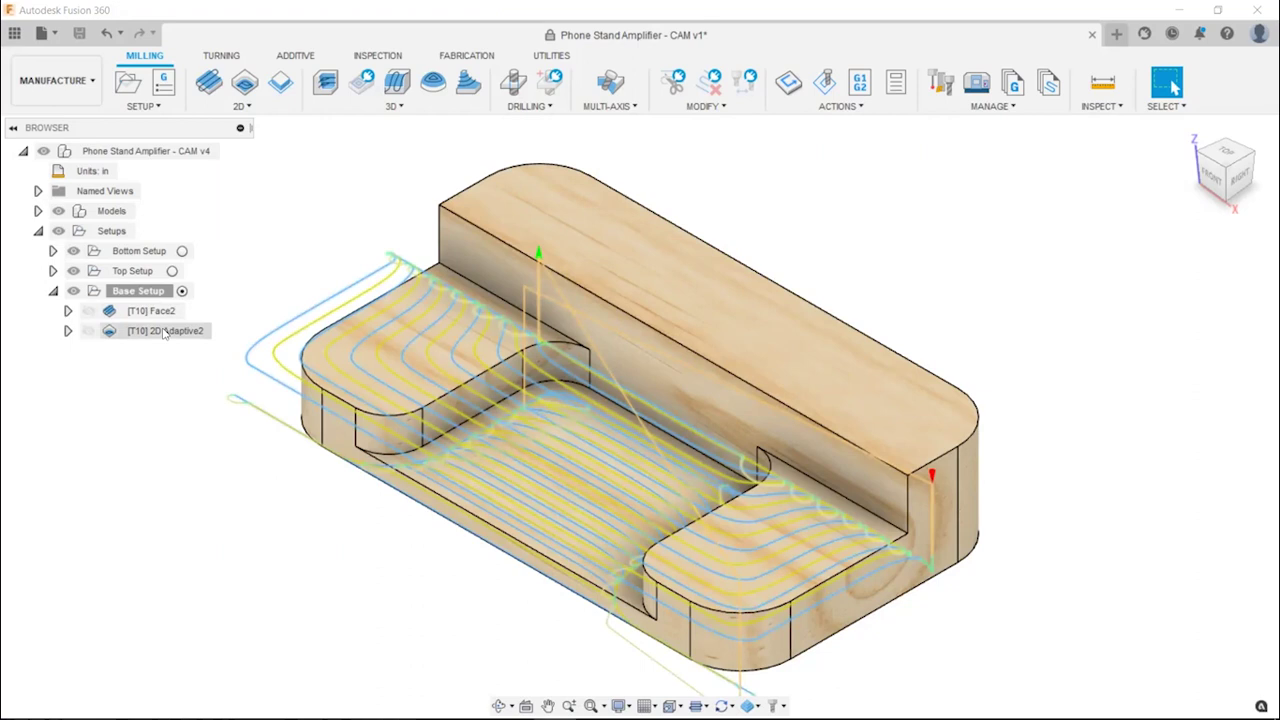
right_click(163, 333)
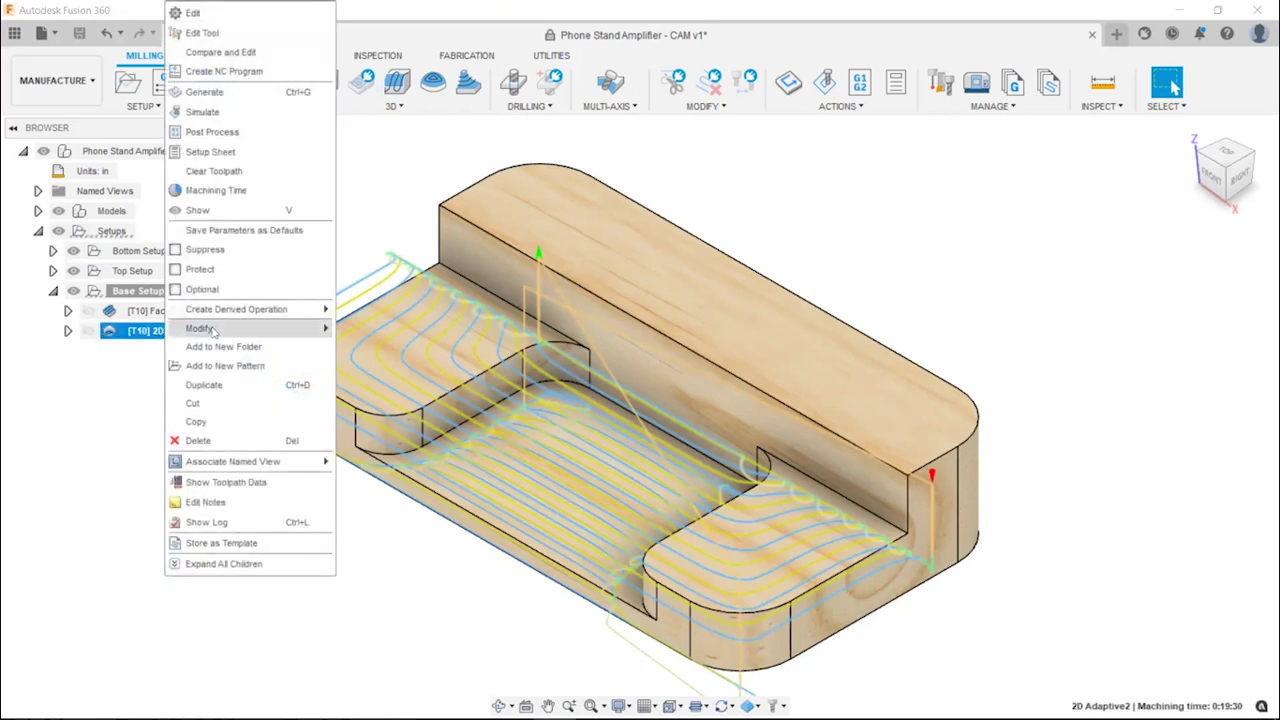
mouse_move(240, 316)
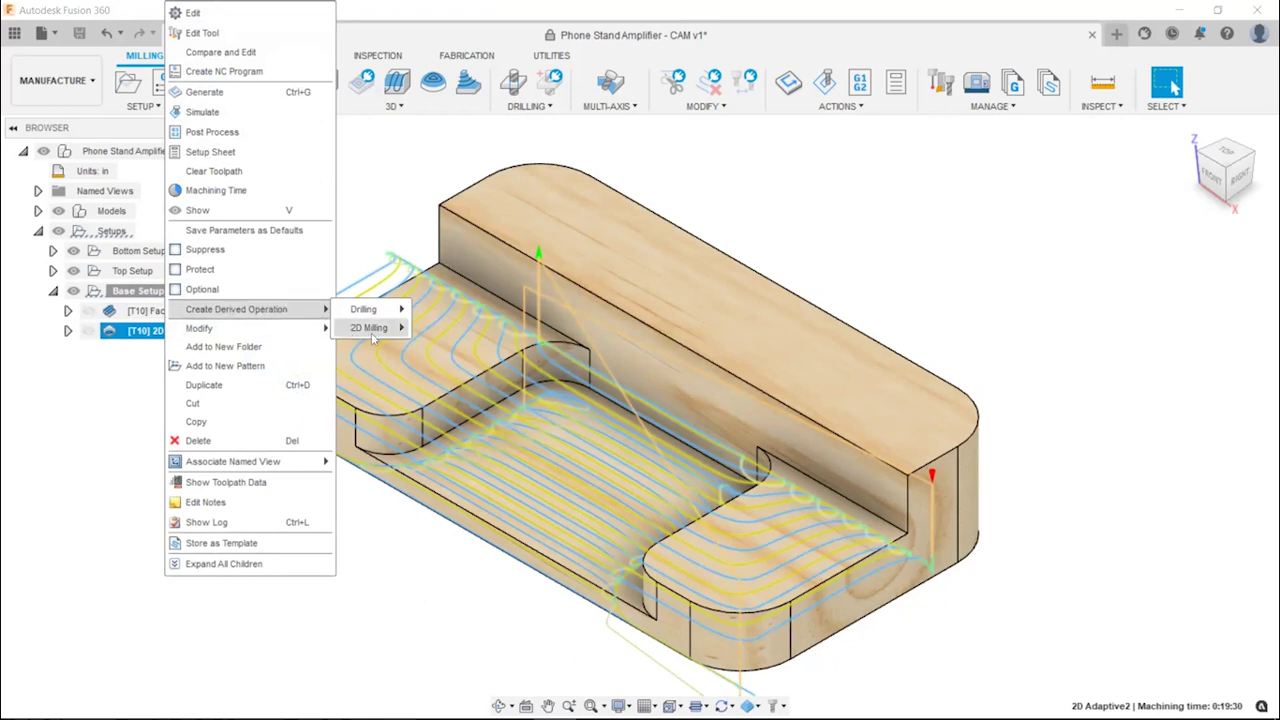
mouse_move(378, 330)
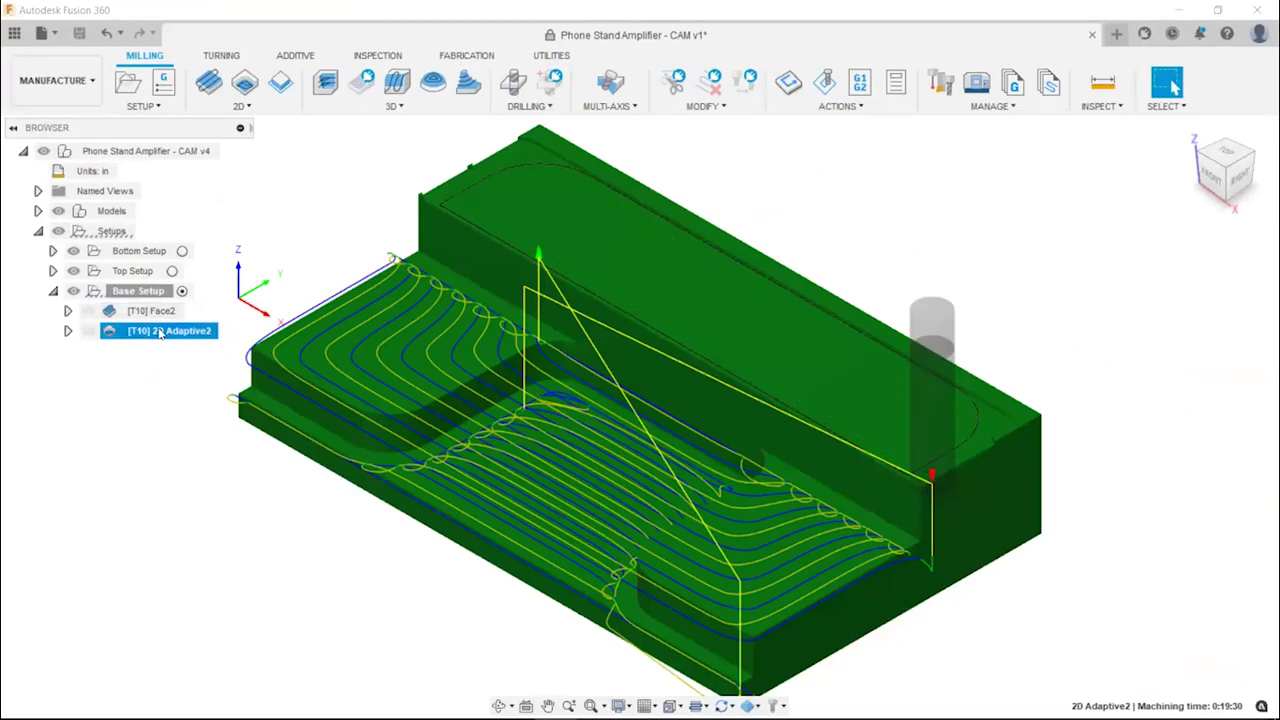
right_click(150, 316)
mouse_move(270, 310)
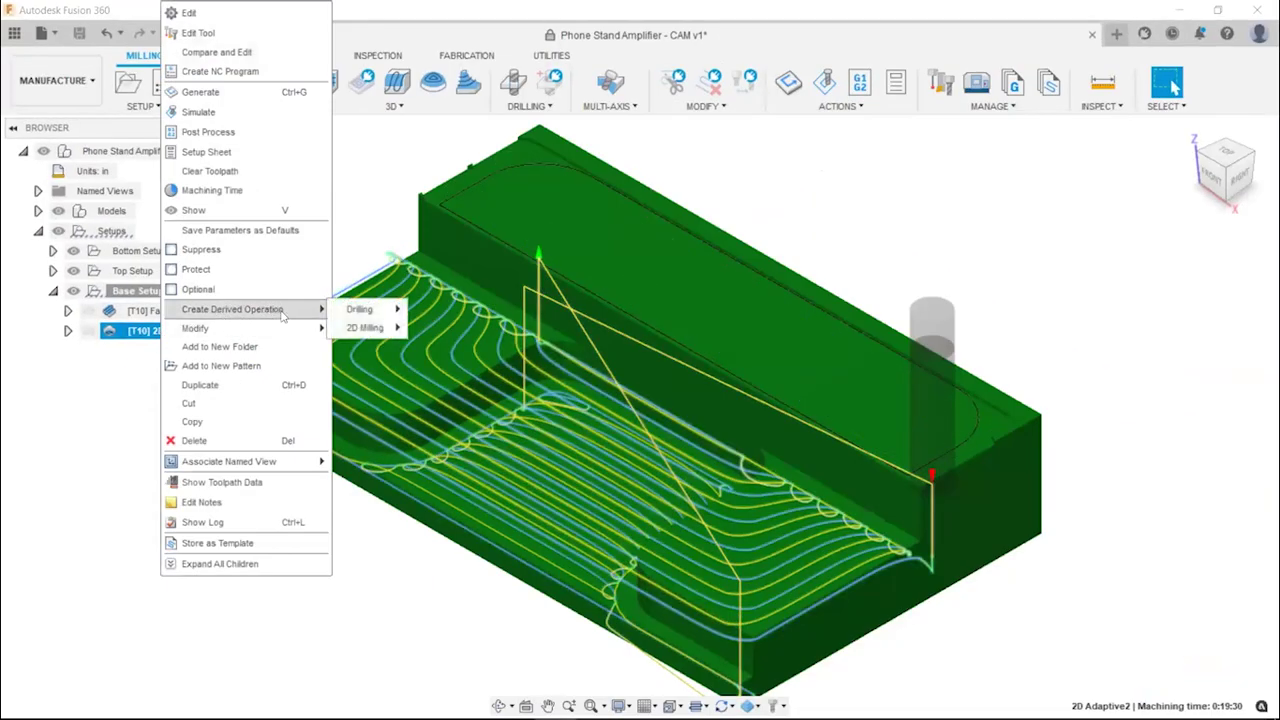
mouse_move(365, 328)
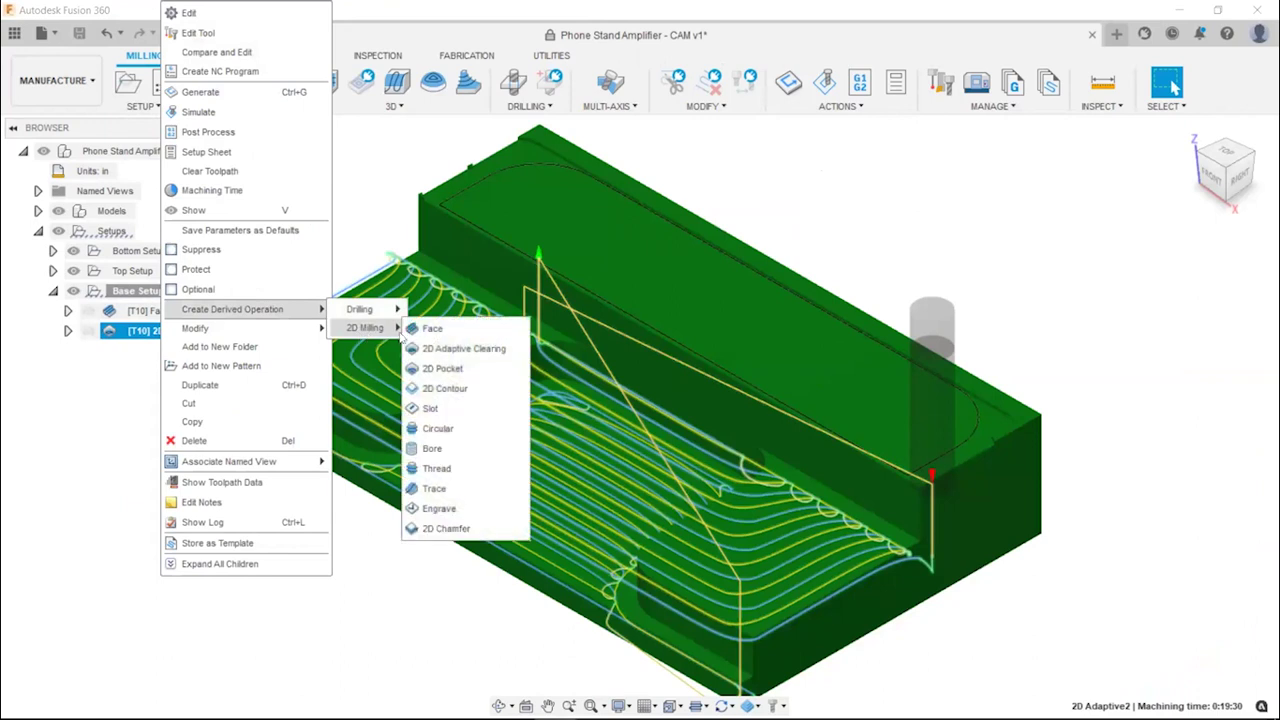
click(482, 372)
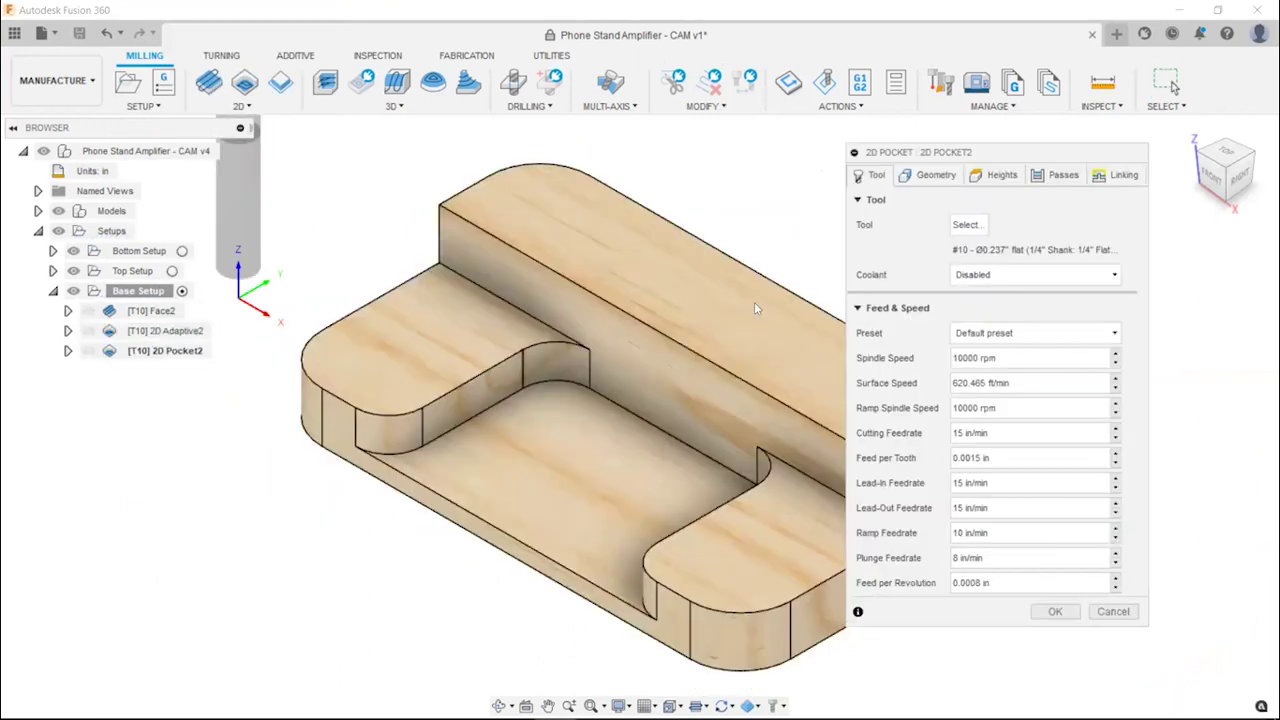
Check the three inherited pocket chains in Geometry, then view the Heights settings
click(930, 178)
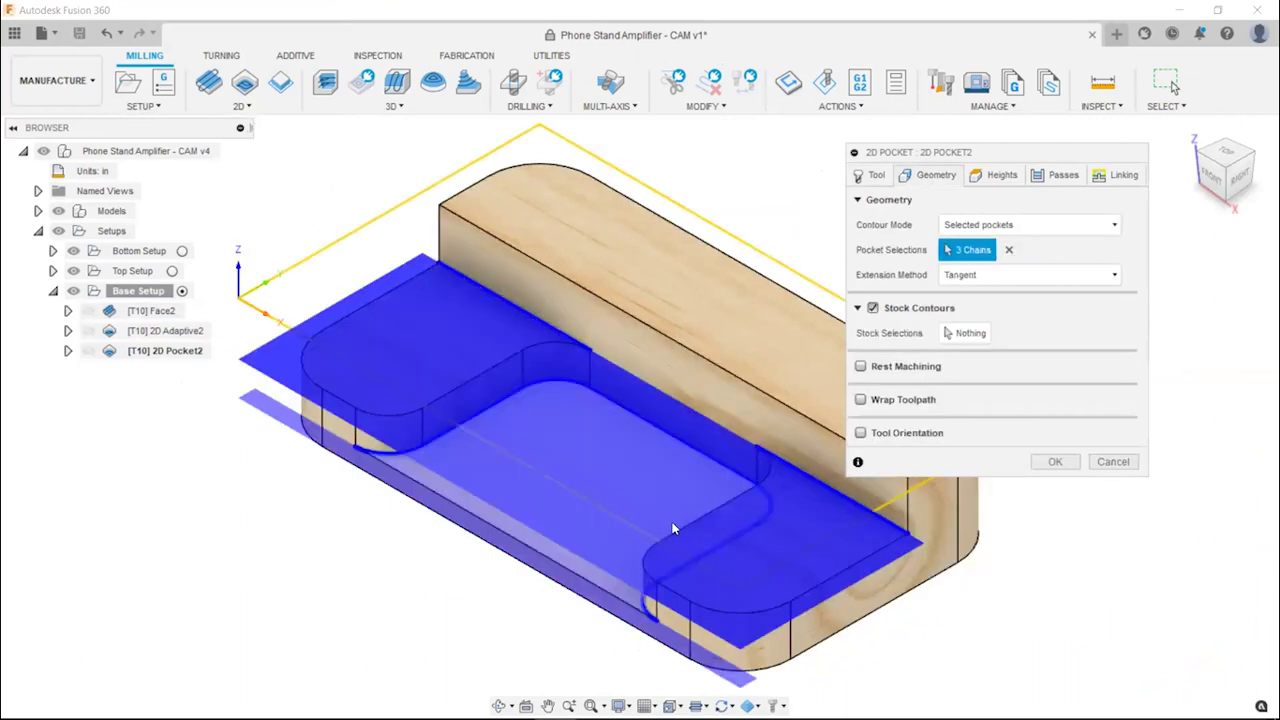
click(1001, 176)
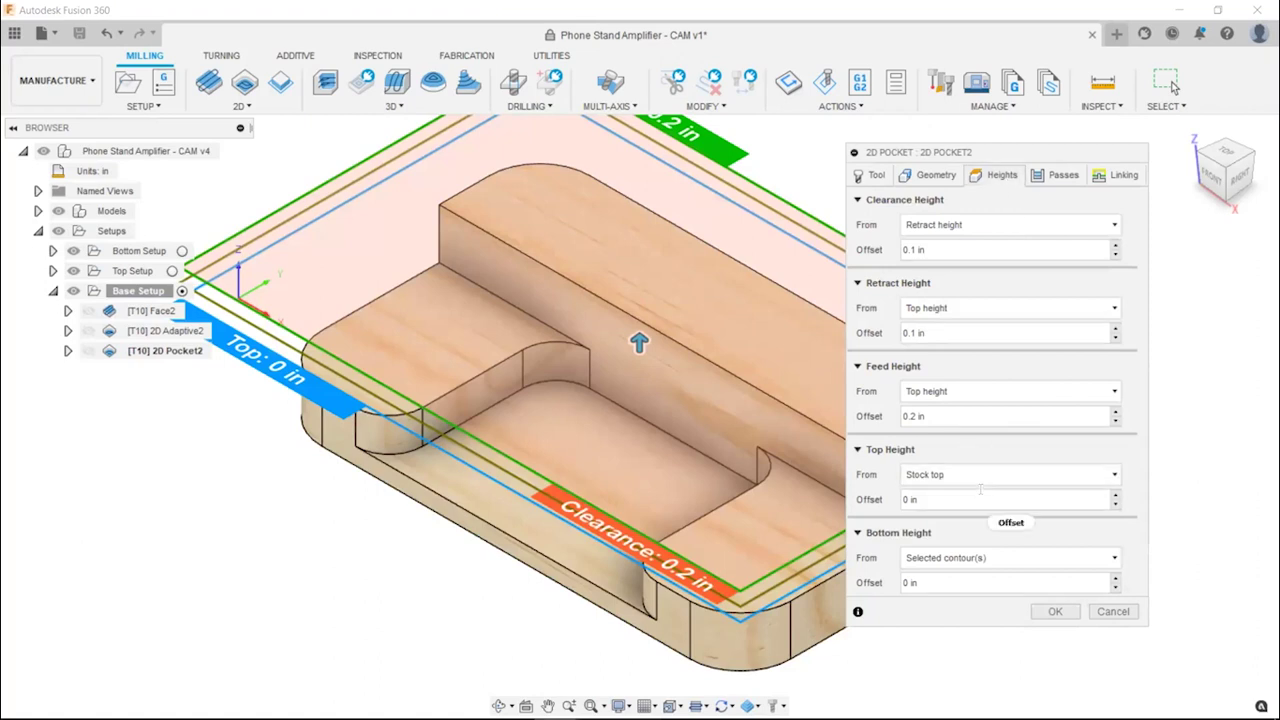
Base the 2D Pocket2 top height on the model top
mouse_move(984, 487)
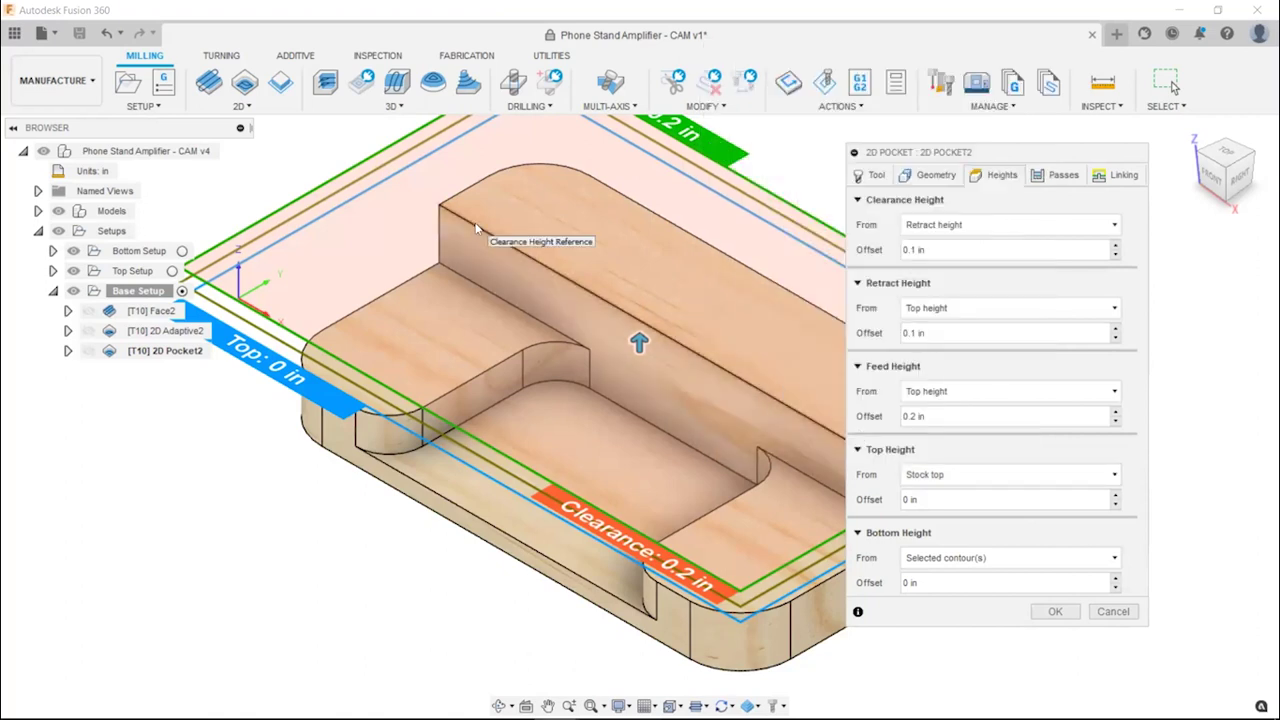
click(968, 476)
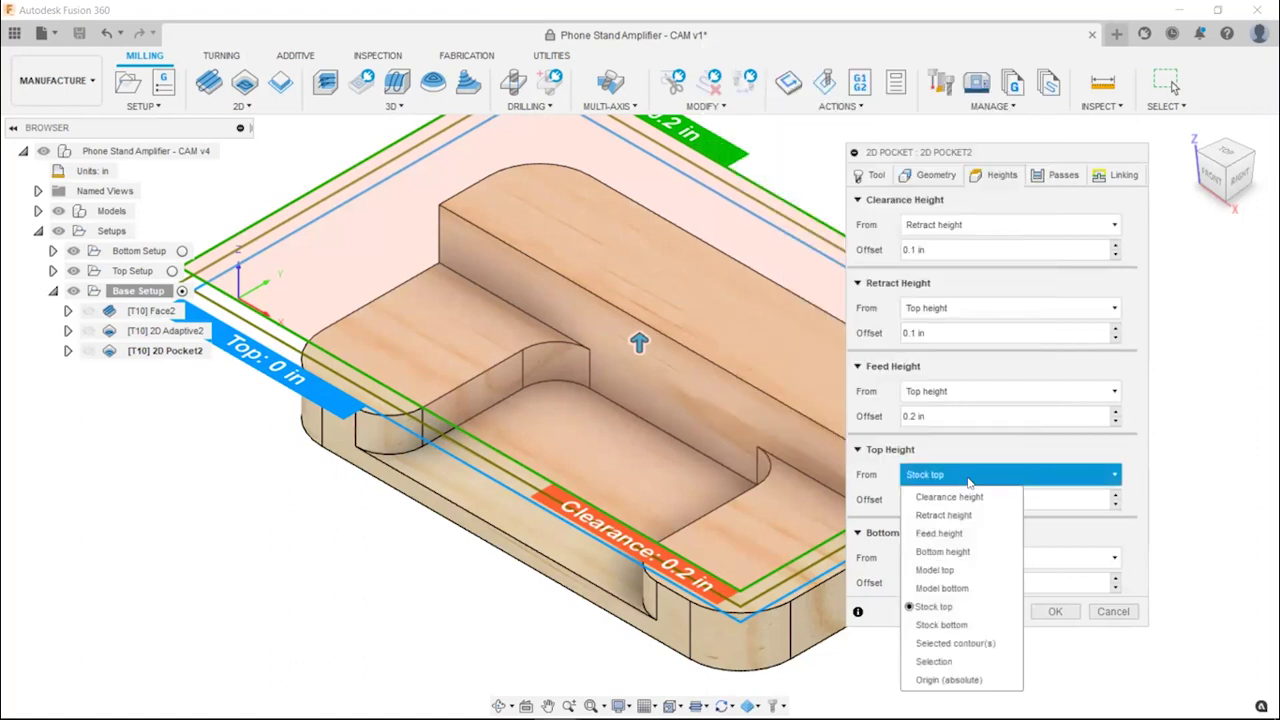
click(979, 572)
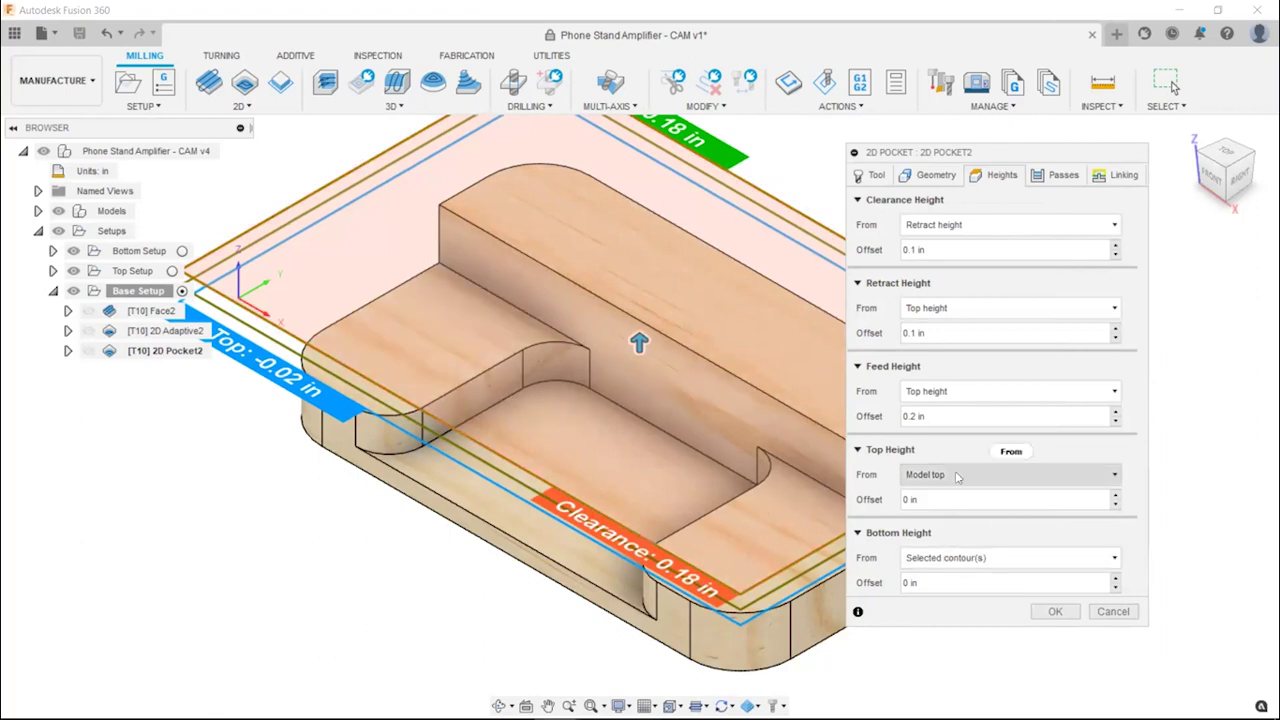
Measure the retract height from the feed height, marking the setting for viewers
mouse_move(957, 477)
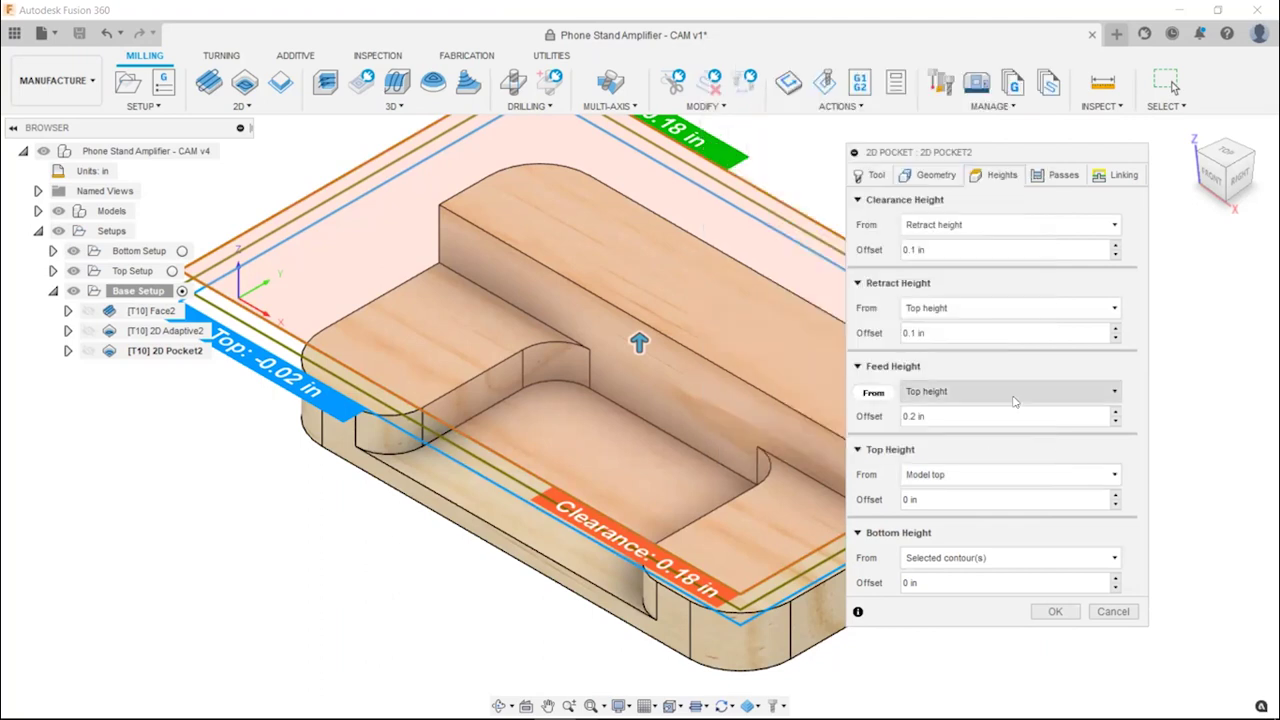
mouse_move(1014, 401)
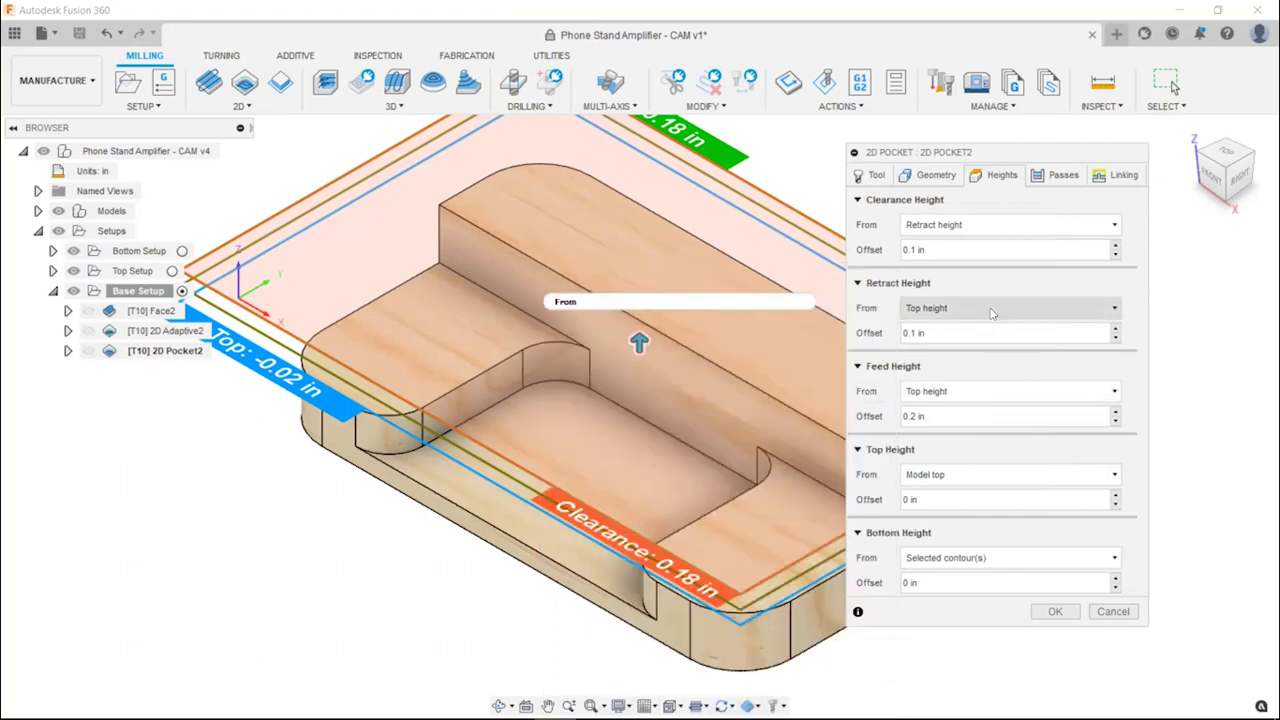
click(991, 313)
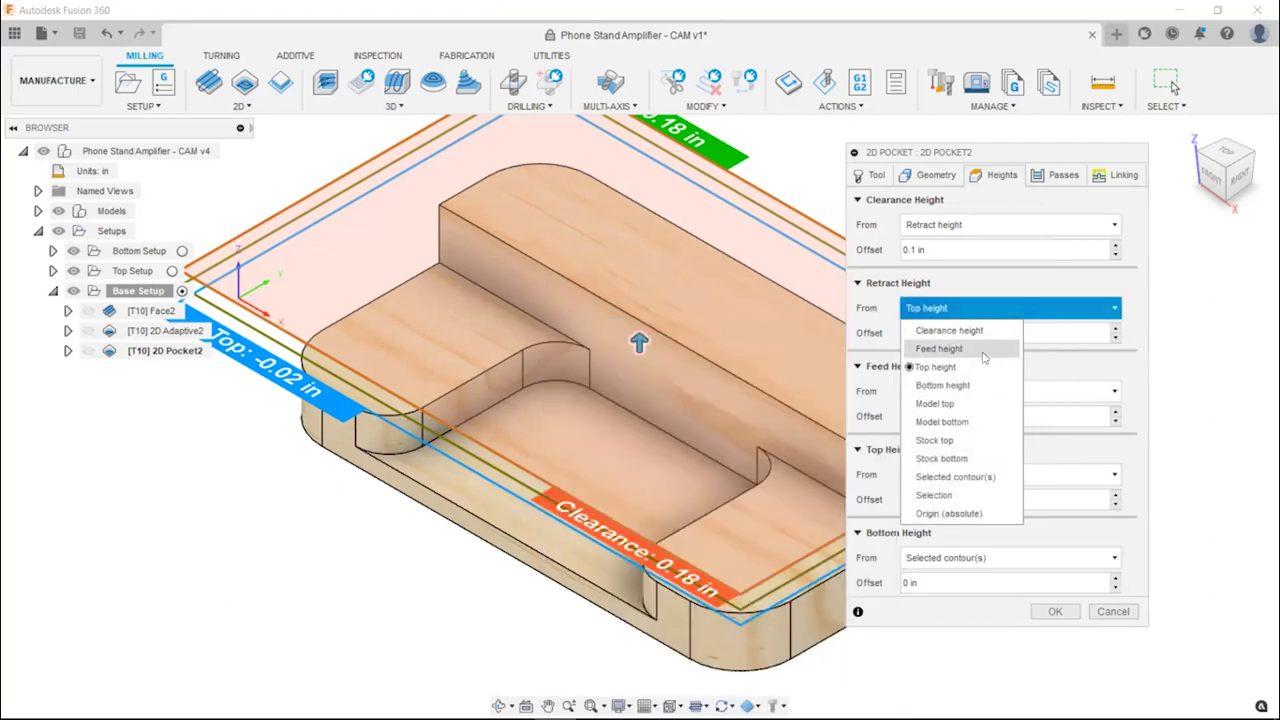
click(984, 352)
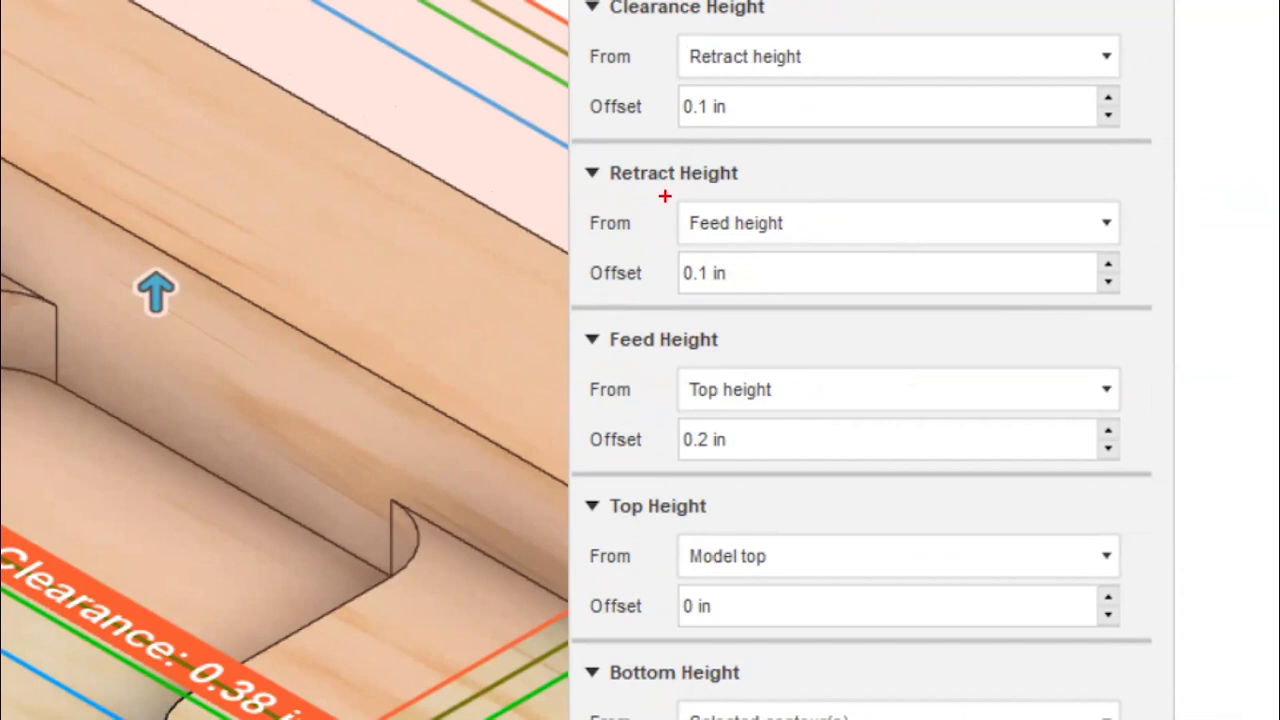
mouse_move(674, 205)
ctrl+mouse_down()
mouse_move(748, 206)
mouse_move(820, 234)
mouse_move(803, 246)
ctrl+mouse_up()
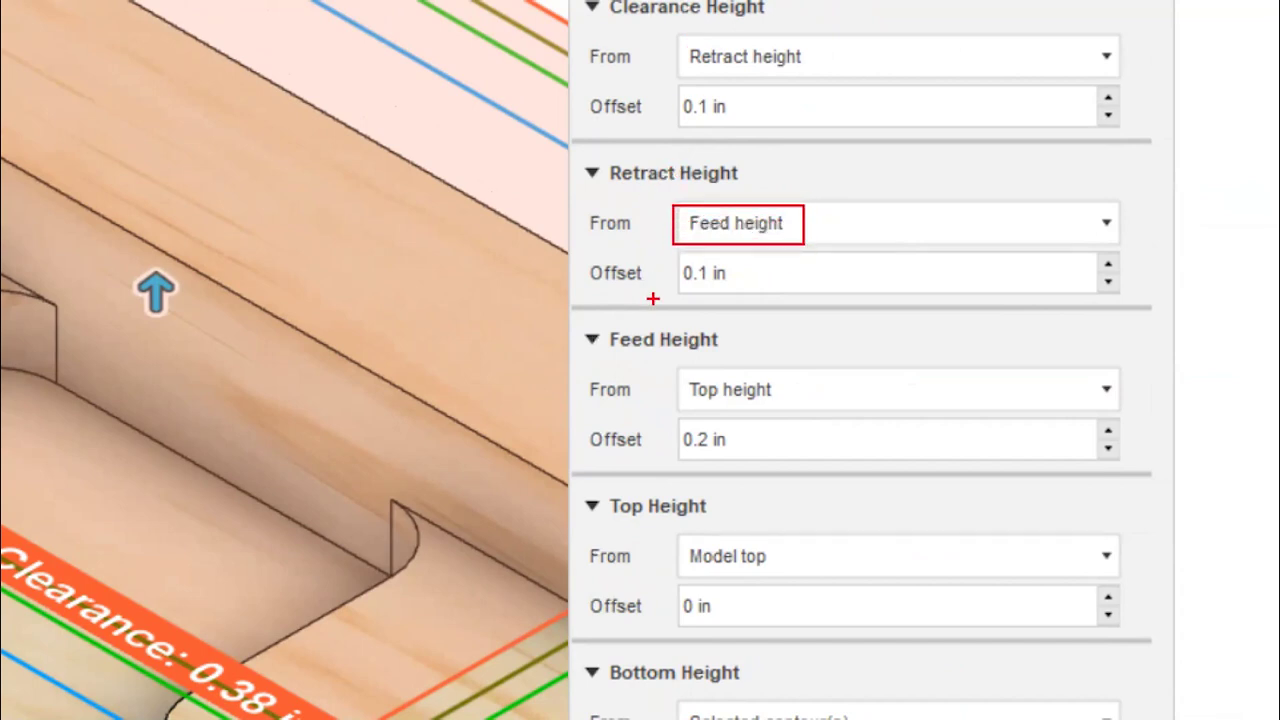
shift+drag(678, 245, 638, 338)
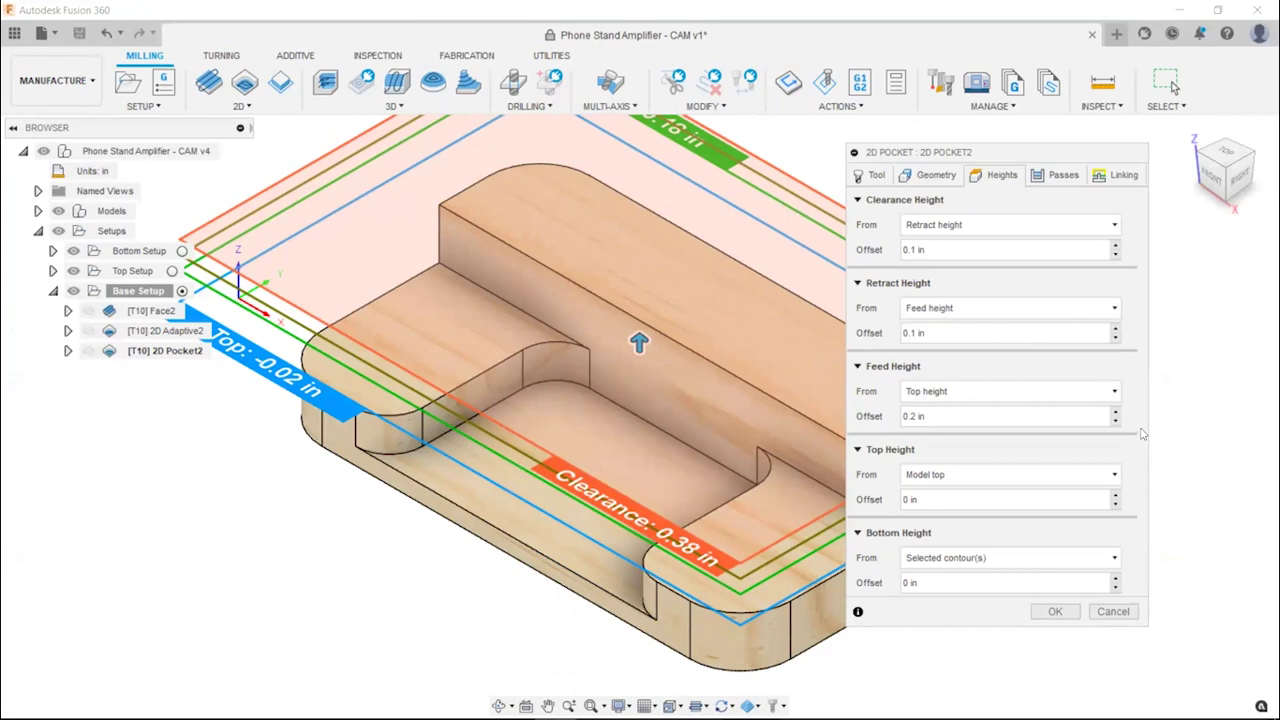
click(1066, 178)
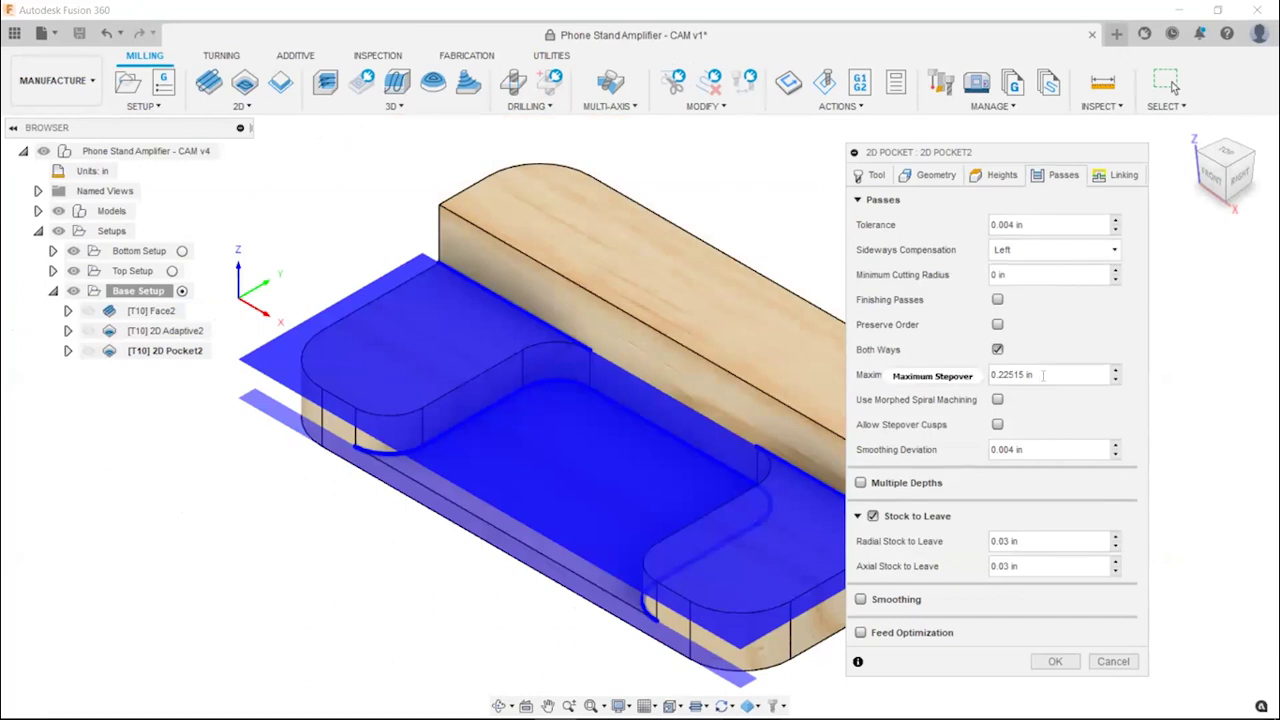
Change the Maximum Stepover from 0.22515 in to .1 and highlight the setting
mouse_move(1043, 375)
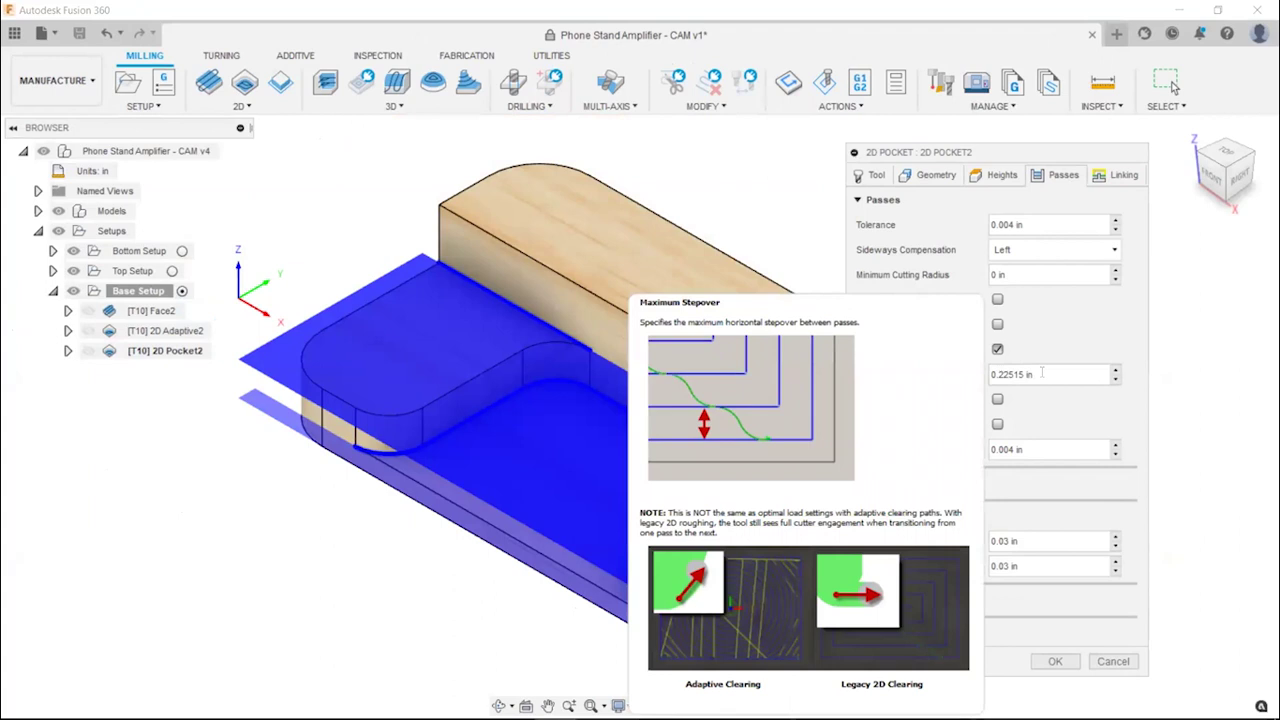
click(1043, 374)
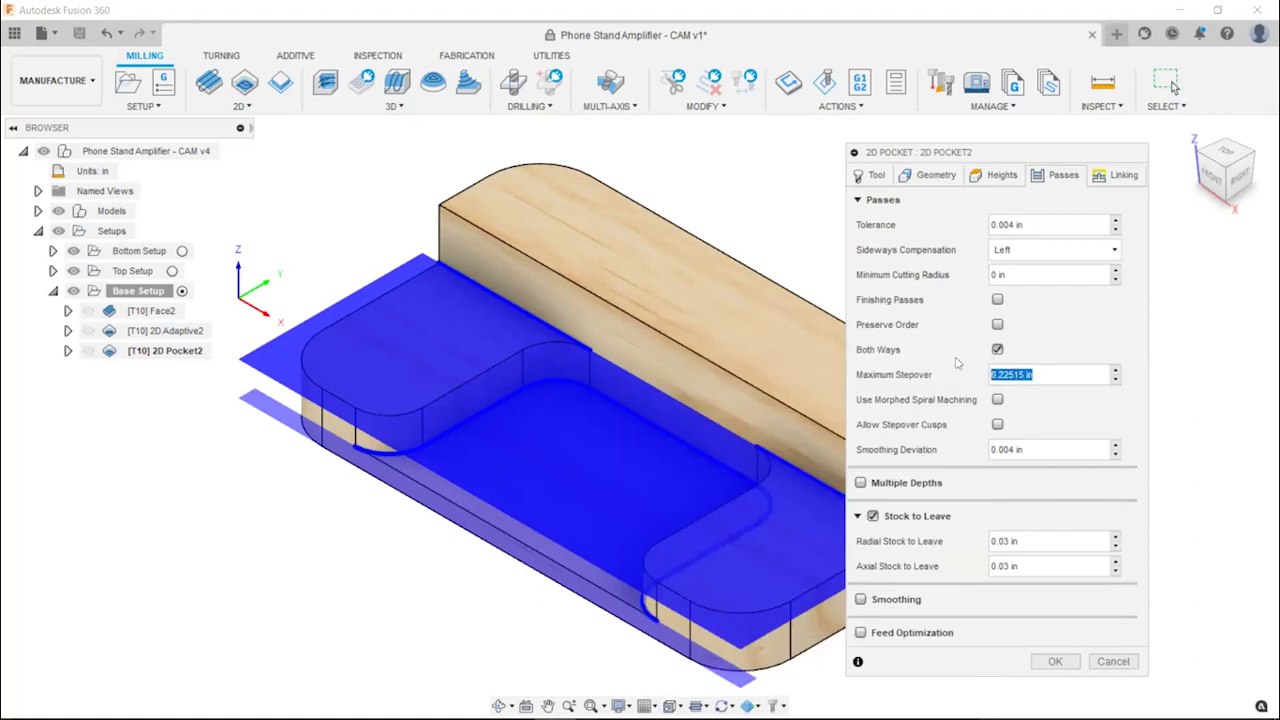
text(1)
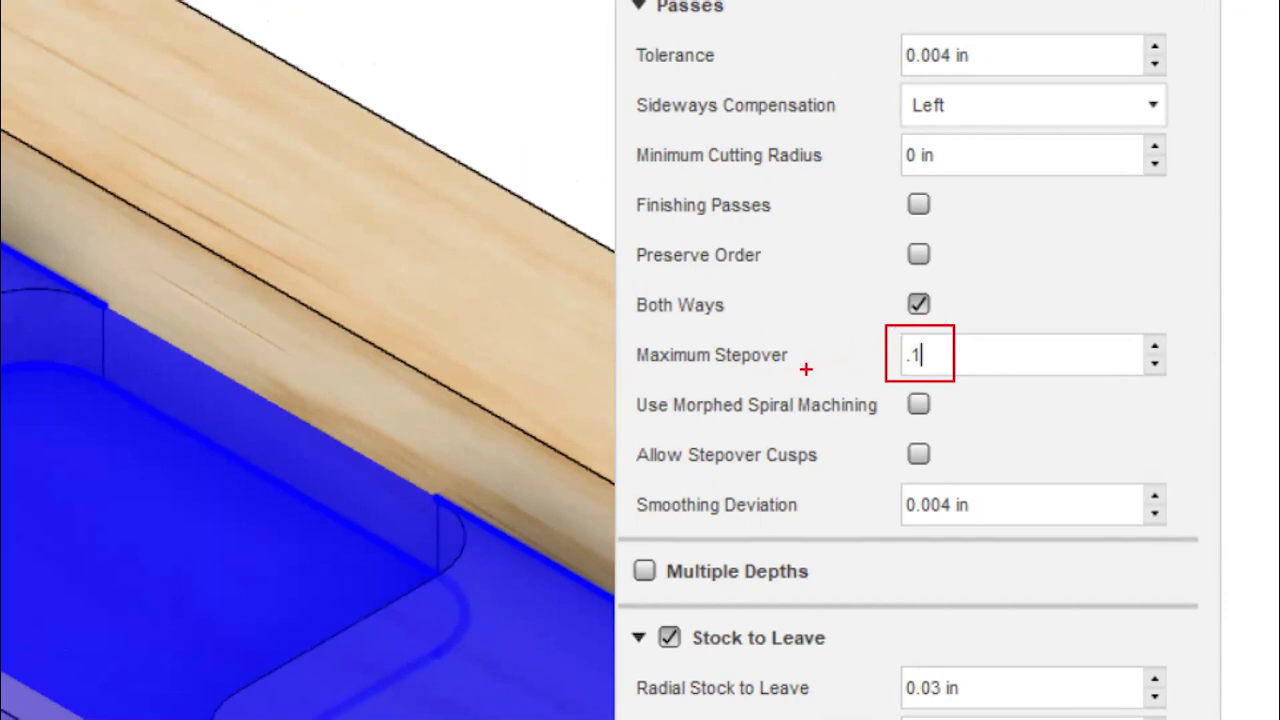
ctrl+drag(619, 331, 660, 347)
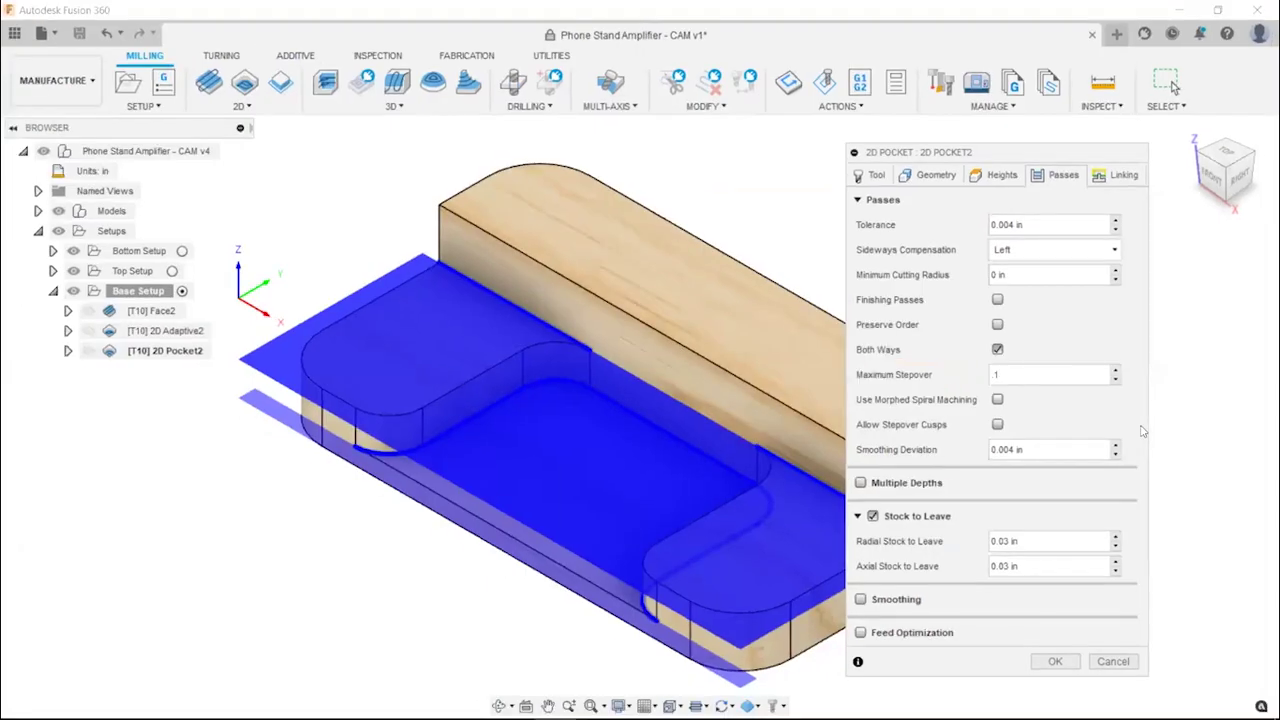
Generate the 2D Pocket2 toolpath, play its simulation, then close it
click(1057, 662)
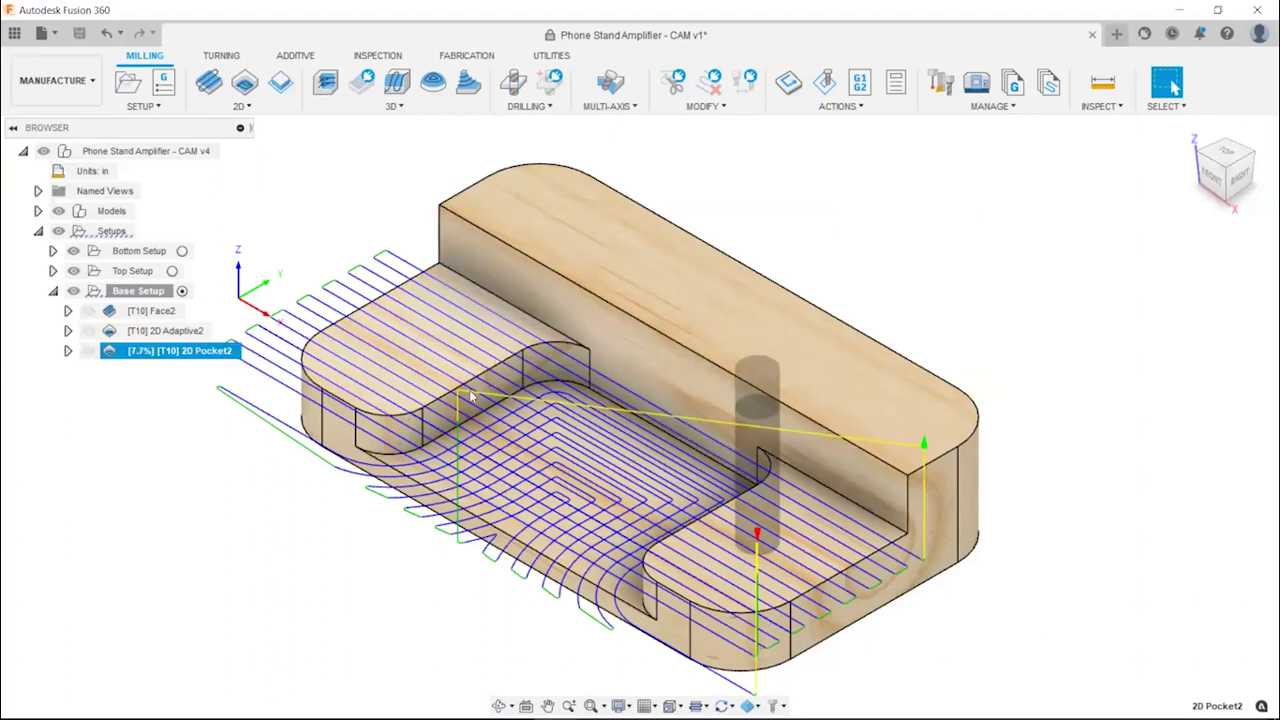
right_click(125, 354)
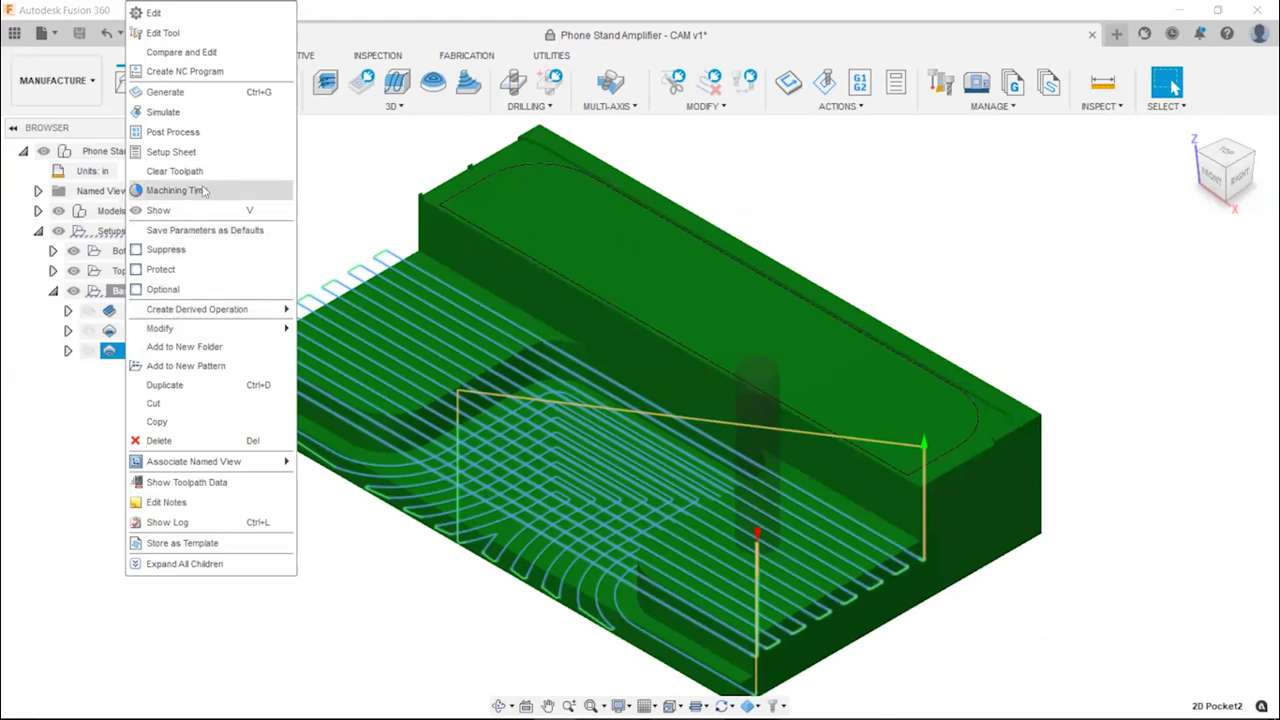
click(208, 114)
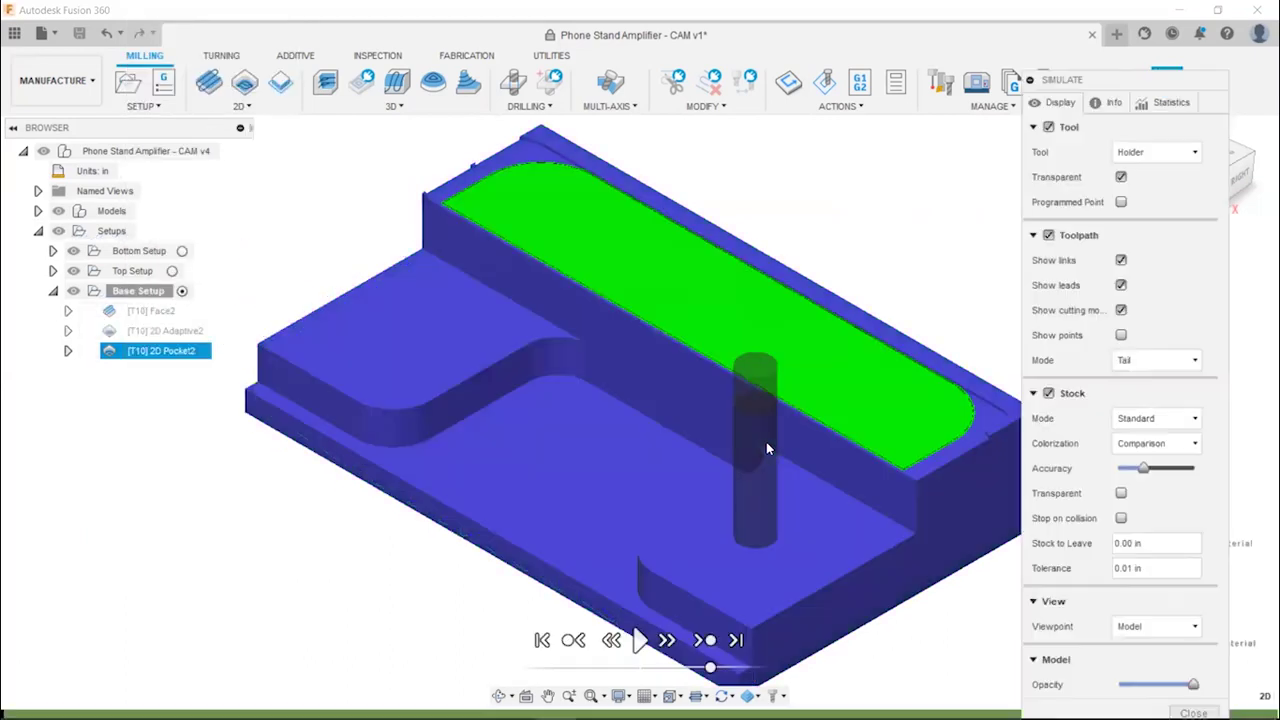
click(640, 641)
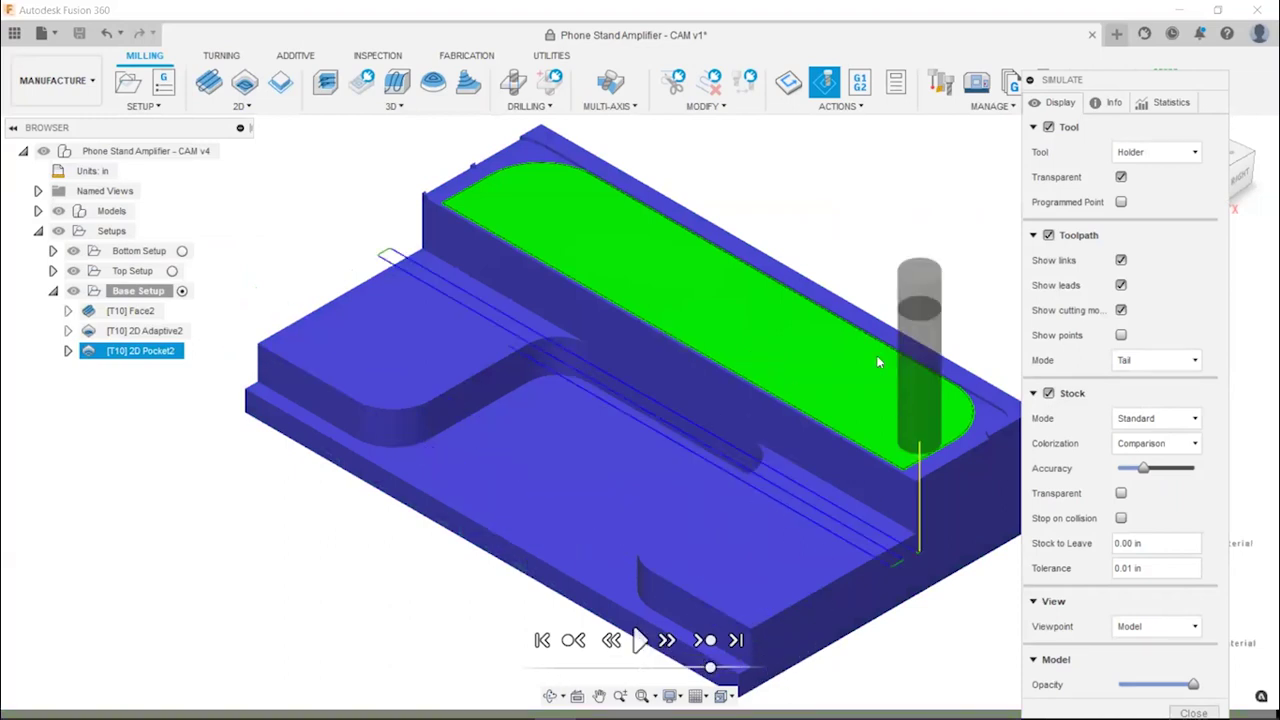
drag(1152, 86, 1108, 25)
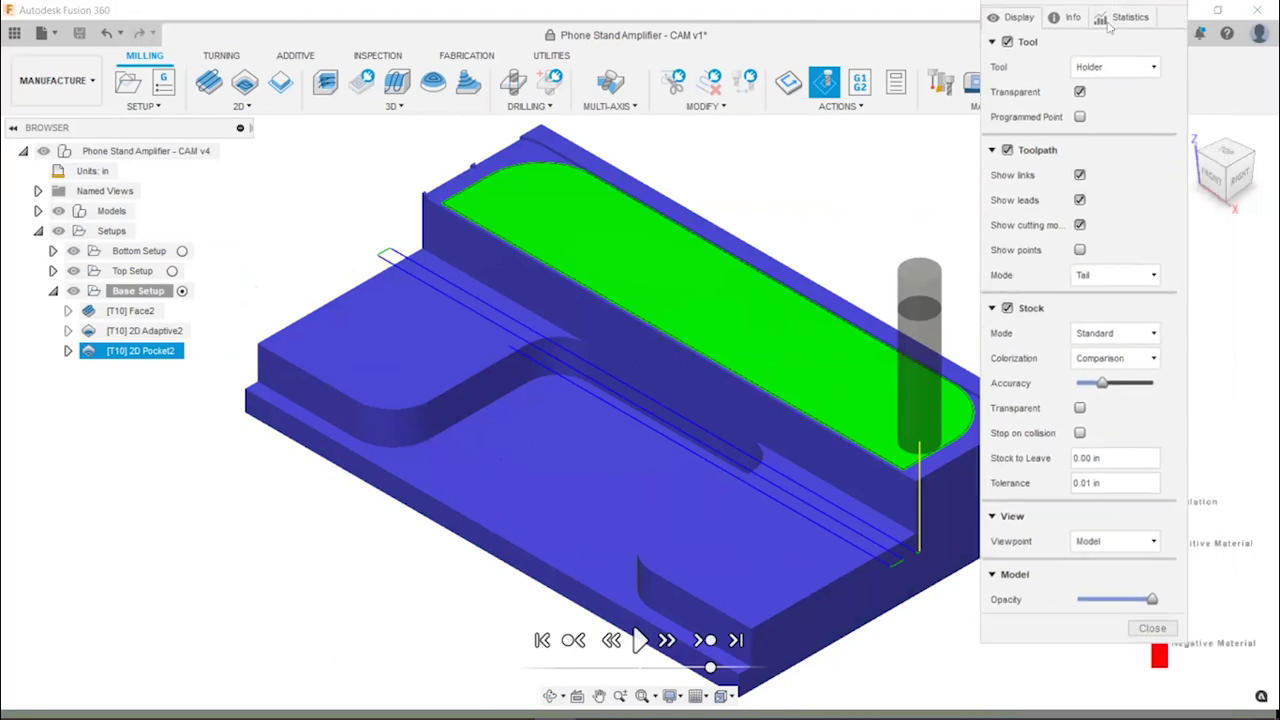
click(1152, 628)
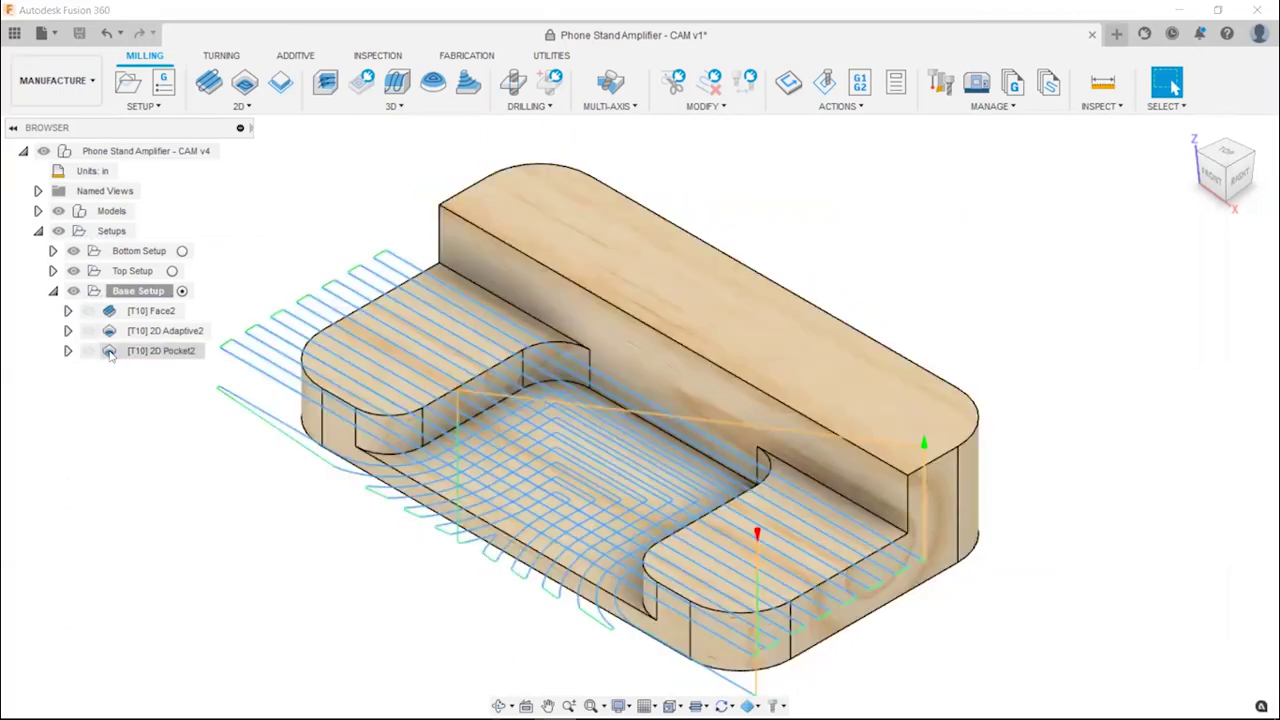
Clear the 0.03 in Stock to Leave on 2D Pocket2's passes and regenerate
double_click(110, 352)
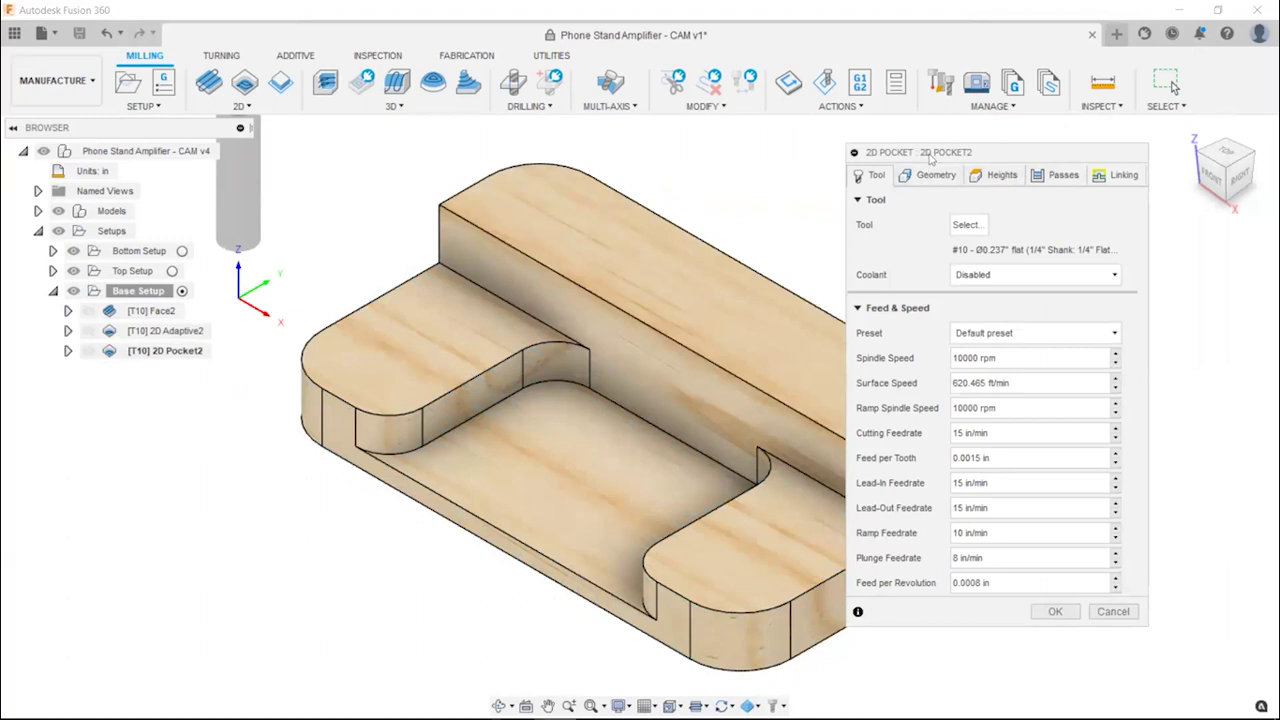
click(1060, 178)
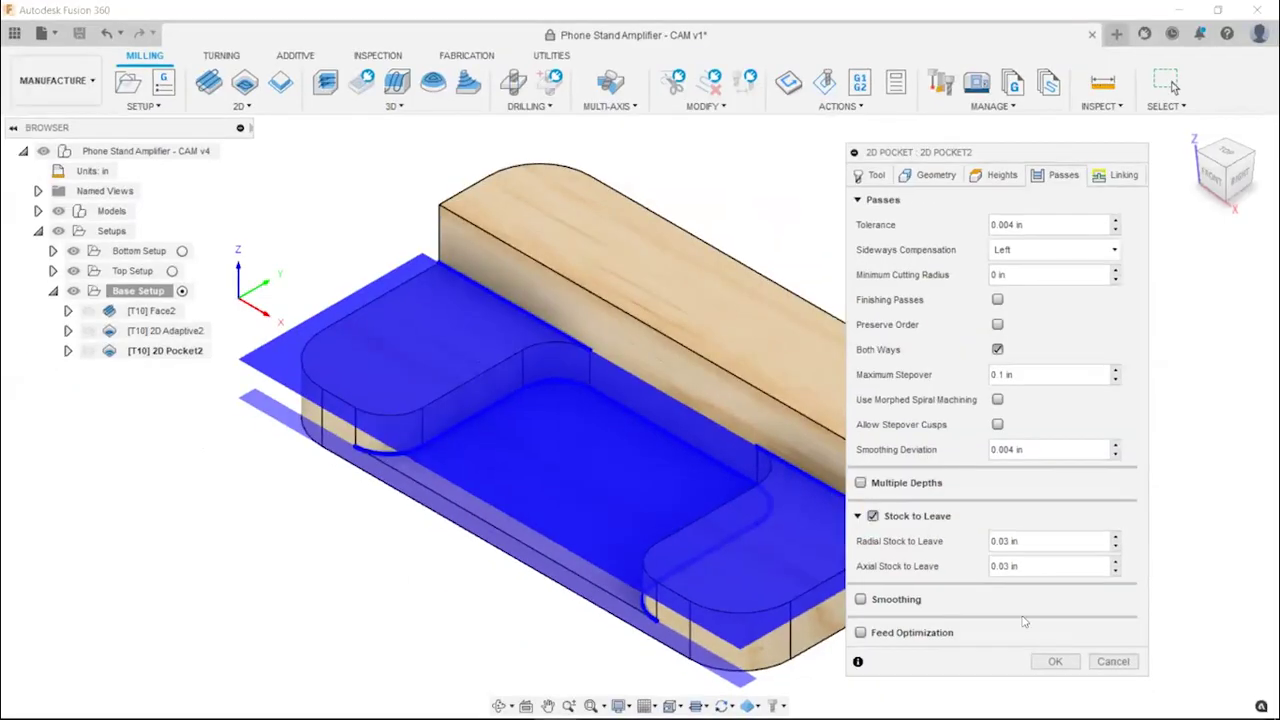
click(876, 518)
click(1052, 611)
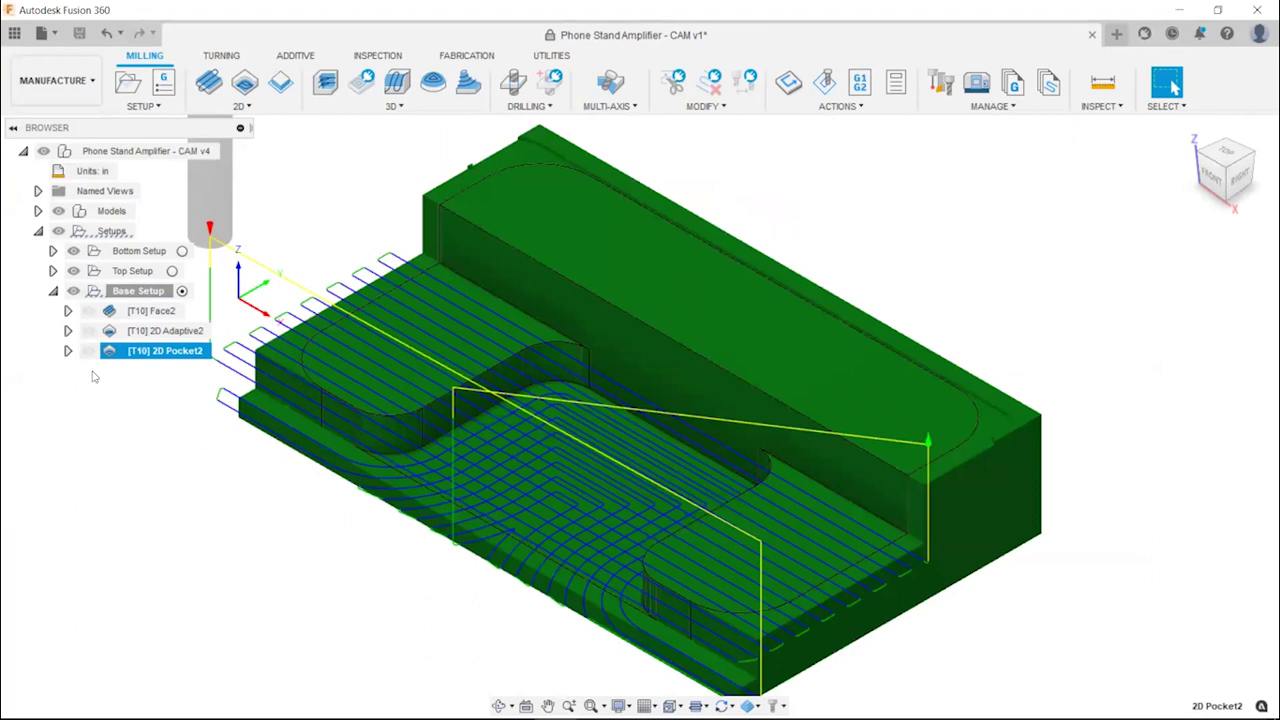
Run the full Base Setup machining simulation to the end, then exit it
right_click(131, 289)
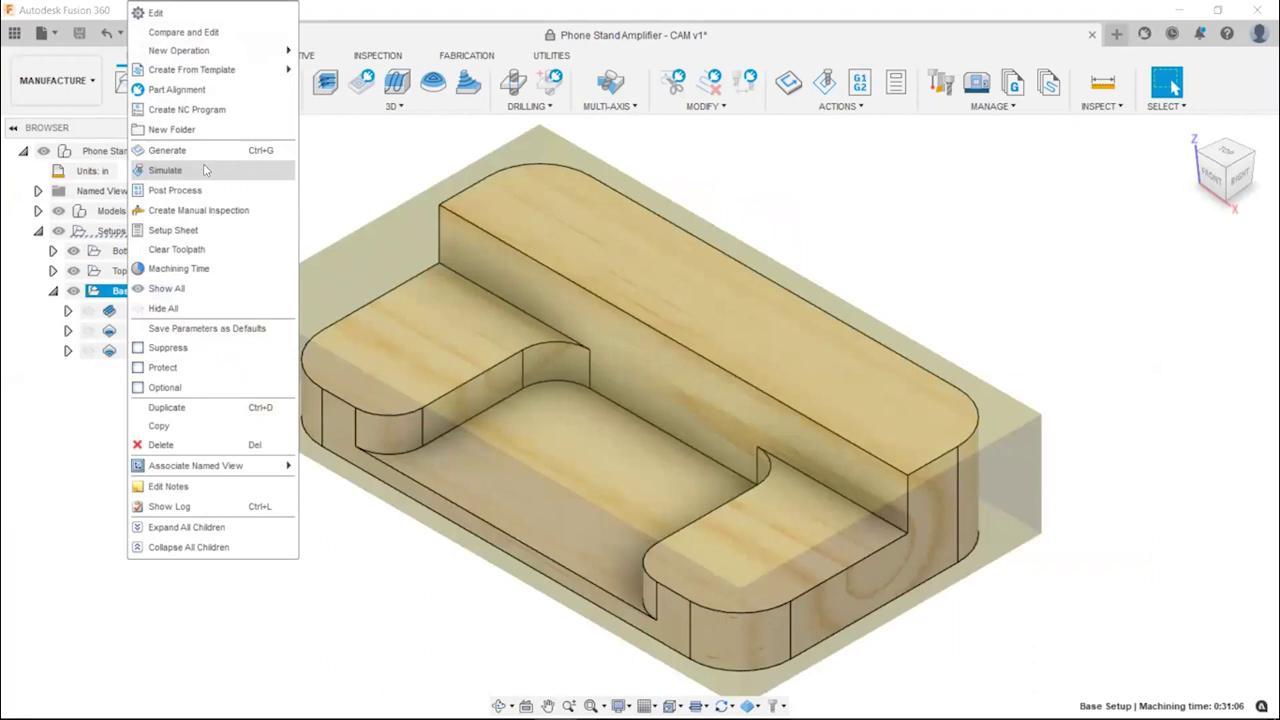
click(166, 170)
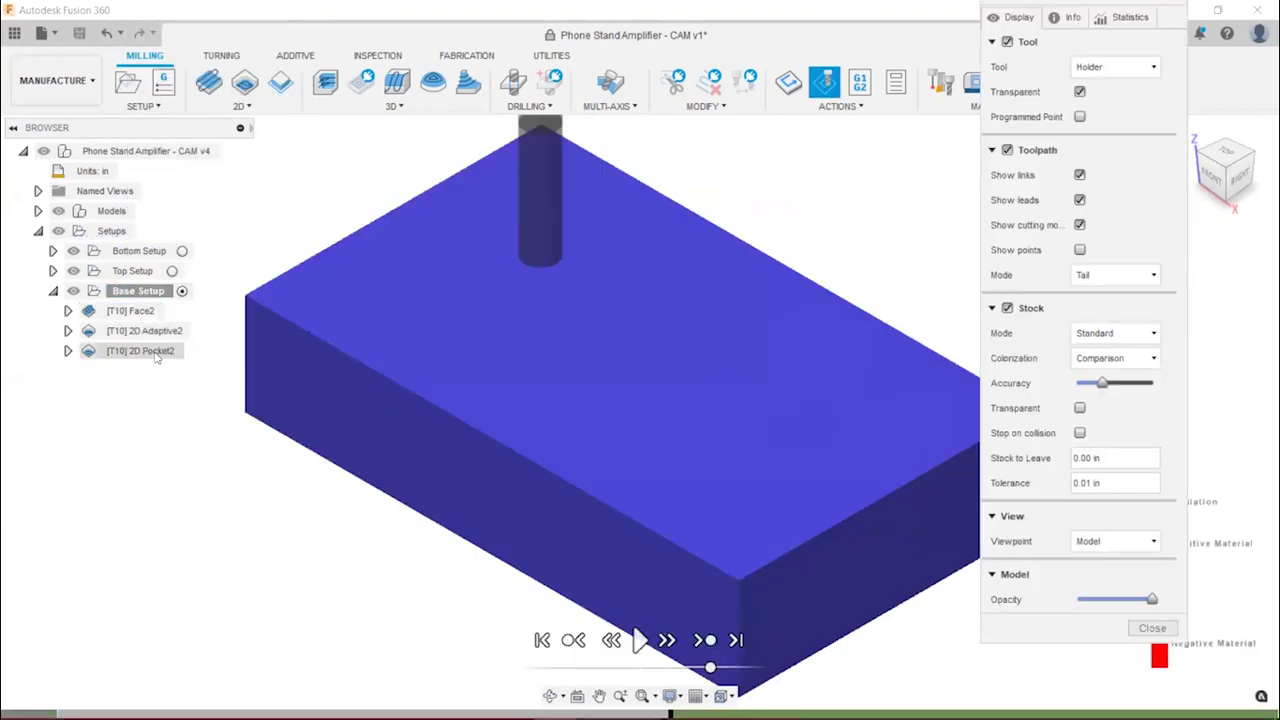
click(646, 634)
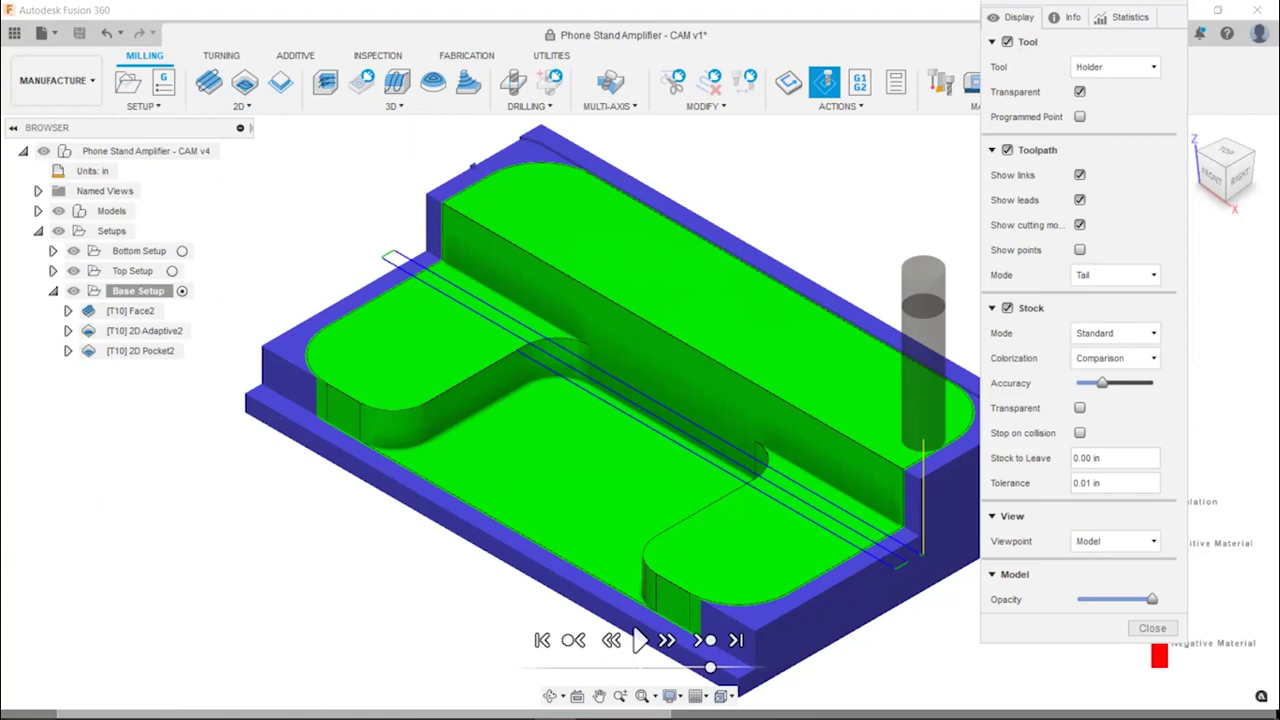
click(1150, 630)
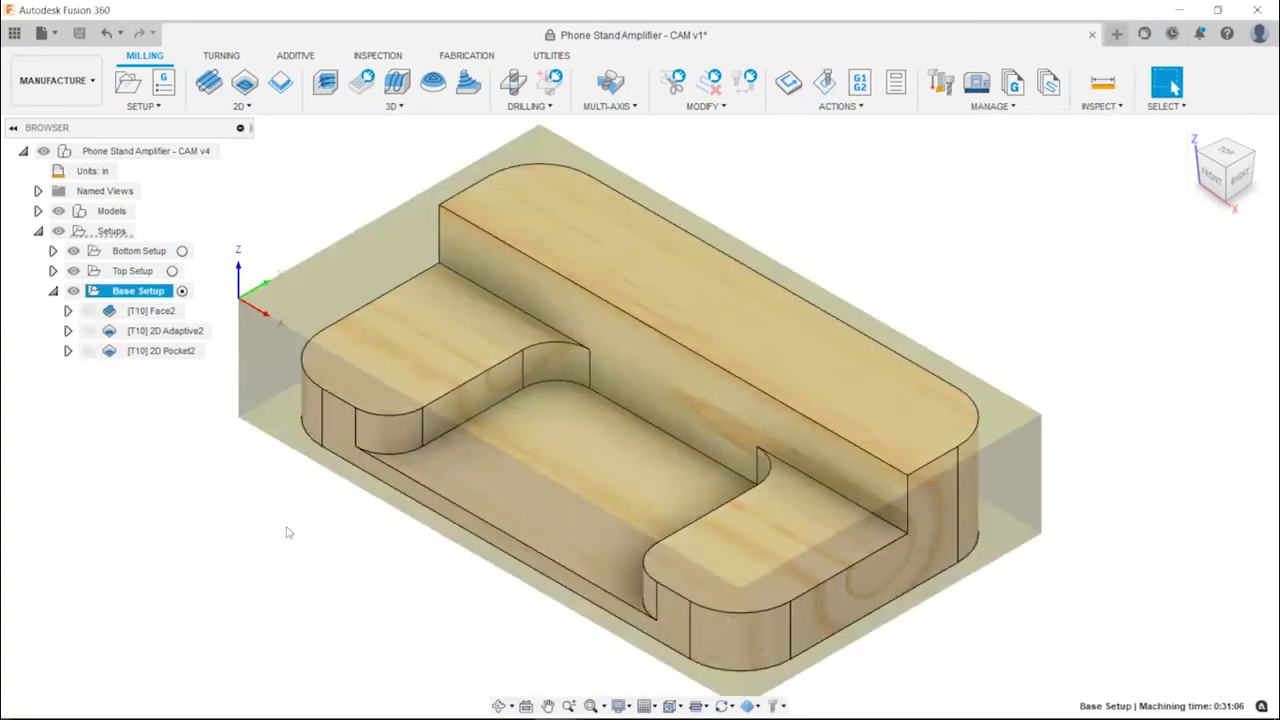
Show the Create Derived Operation > 2D Milling options for the 2D Pocket2 operation
scroll(286, 532, down, 2)
middle_drag(286, 529, 374, 463)
scroll(374, 461, up, 1)
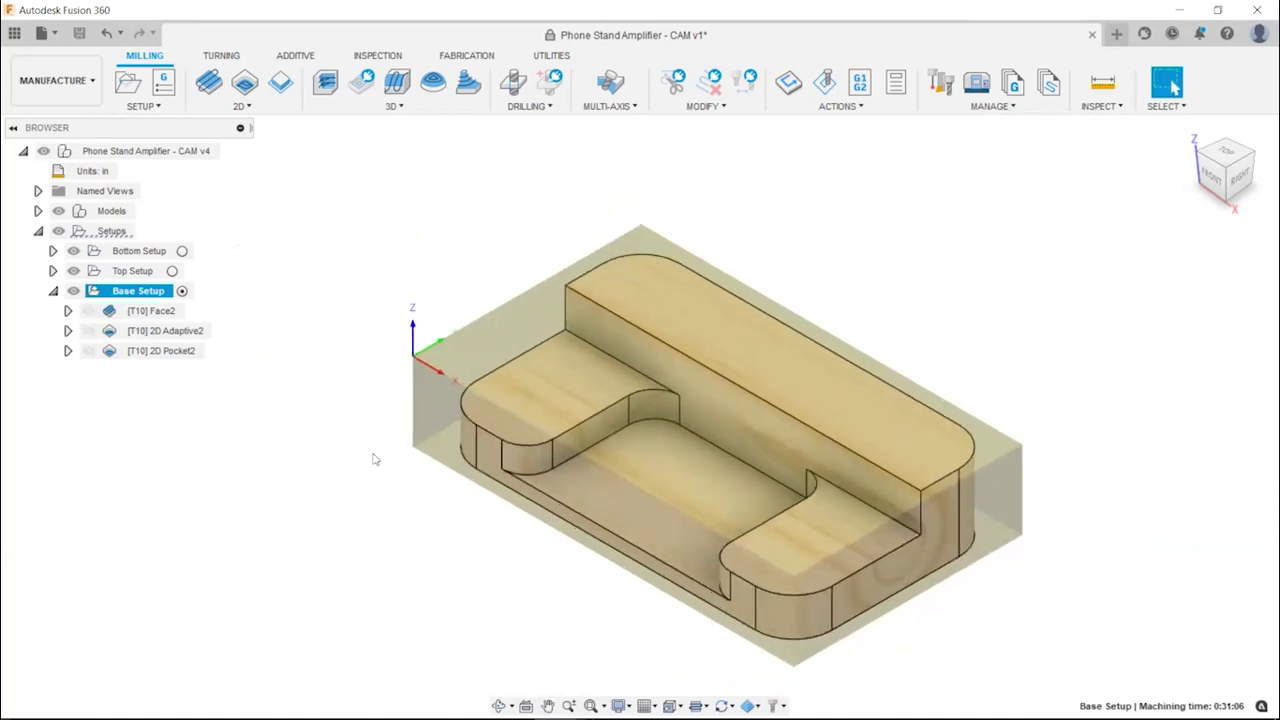
scroll(376, 461, up, 2)
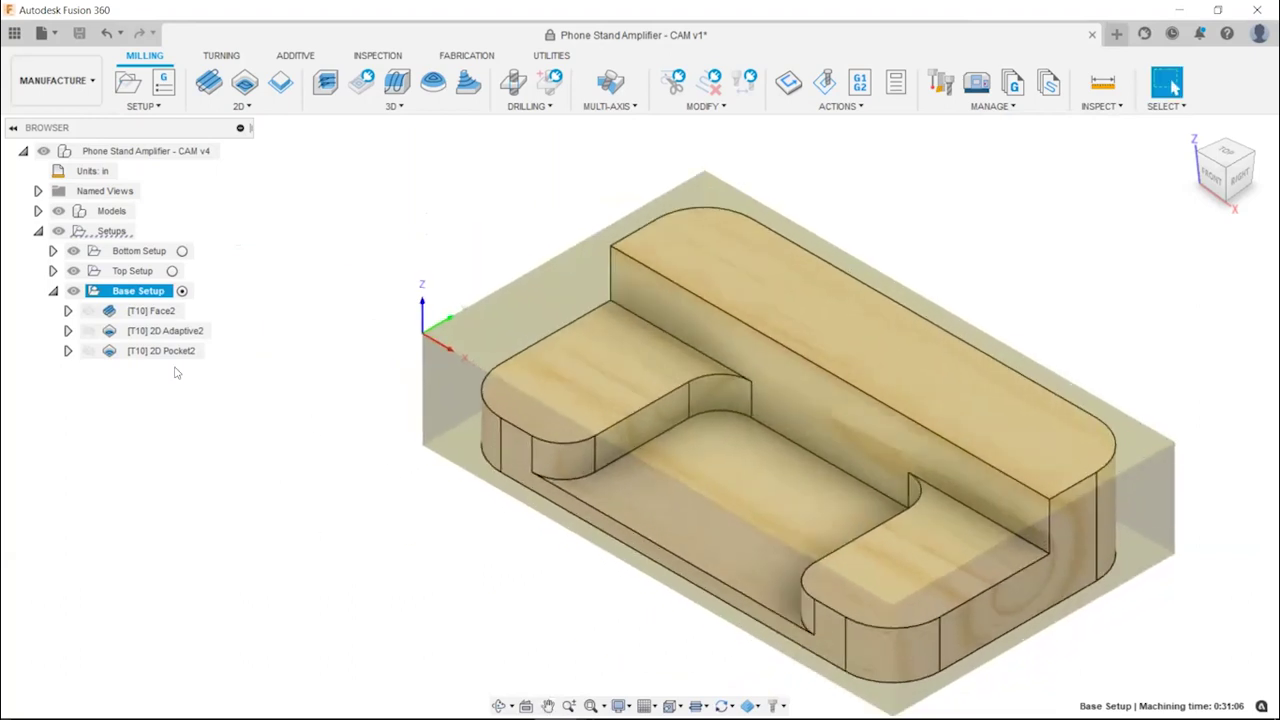
mouse_move(180, 352)
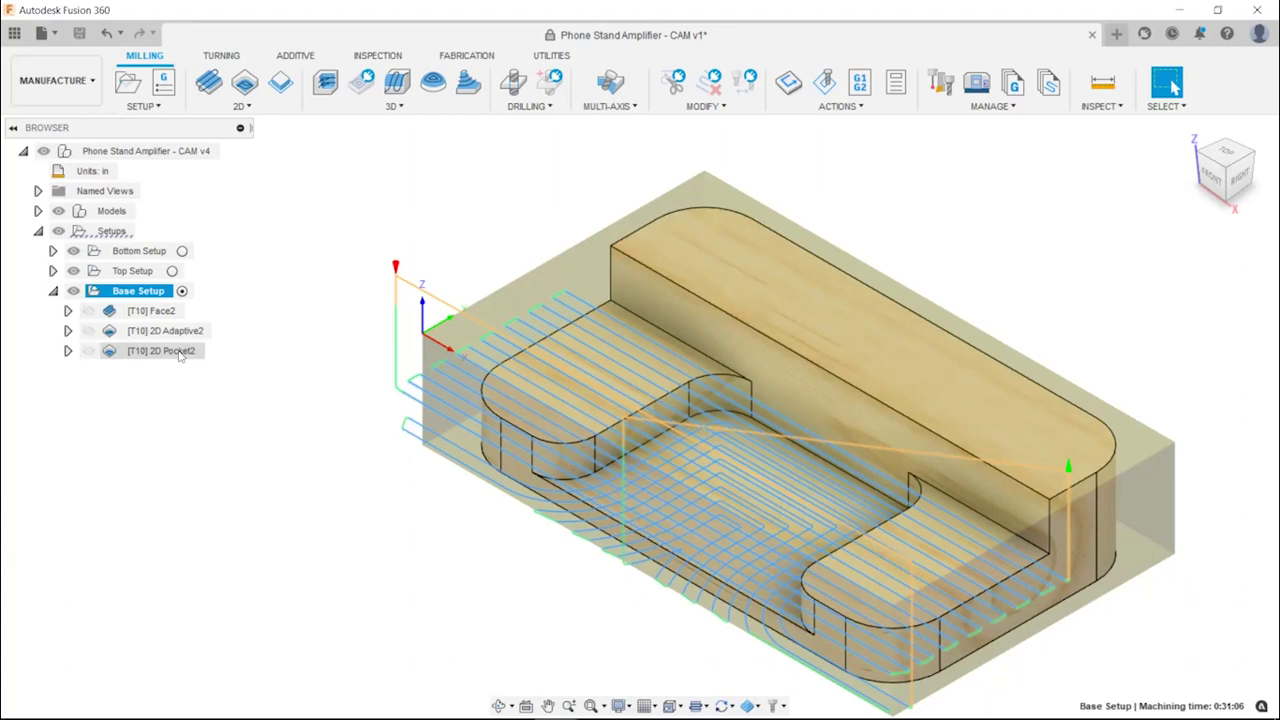
right_click(180, 355)
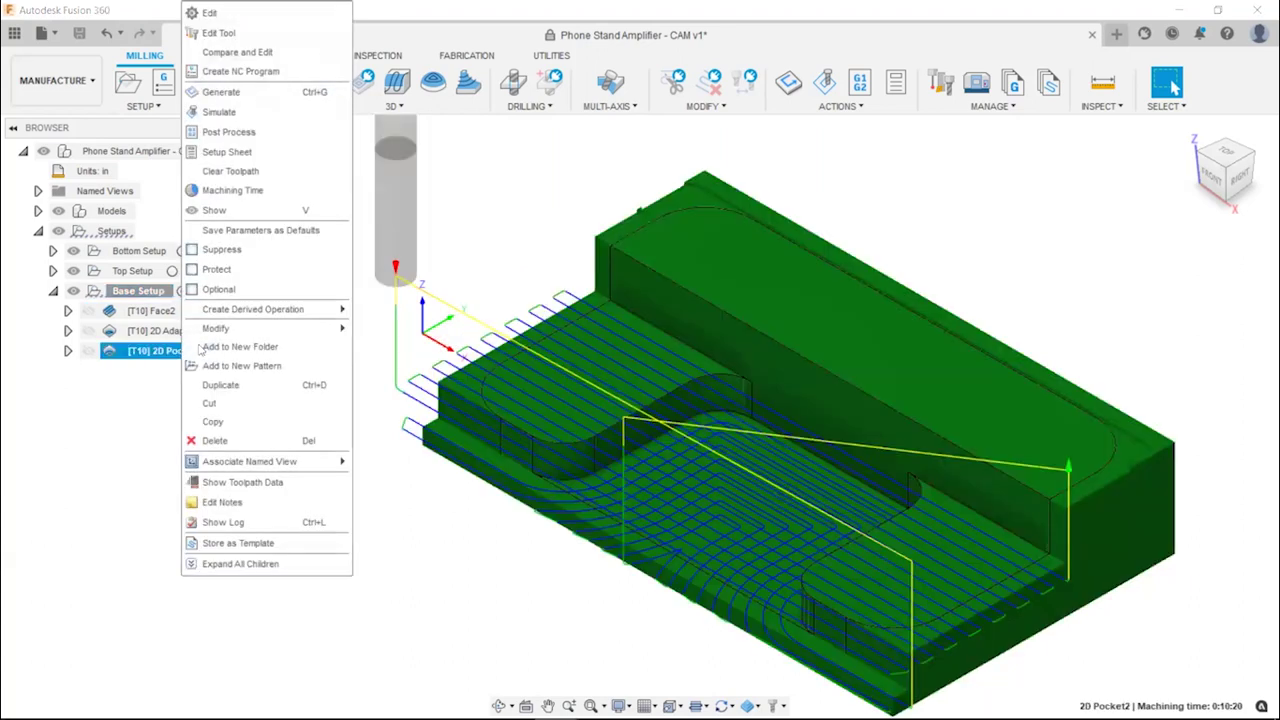
mouse_move(330, 309)
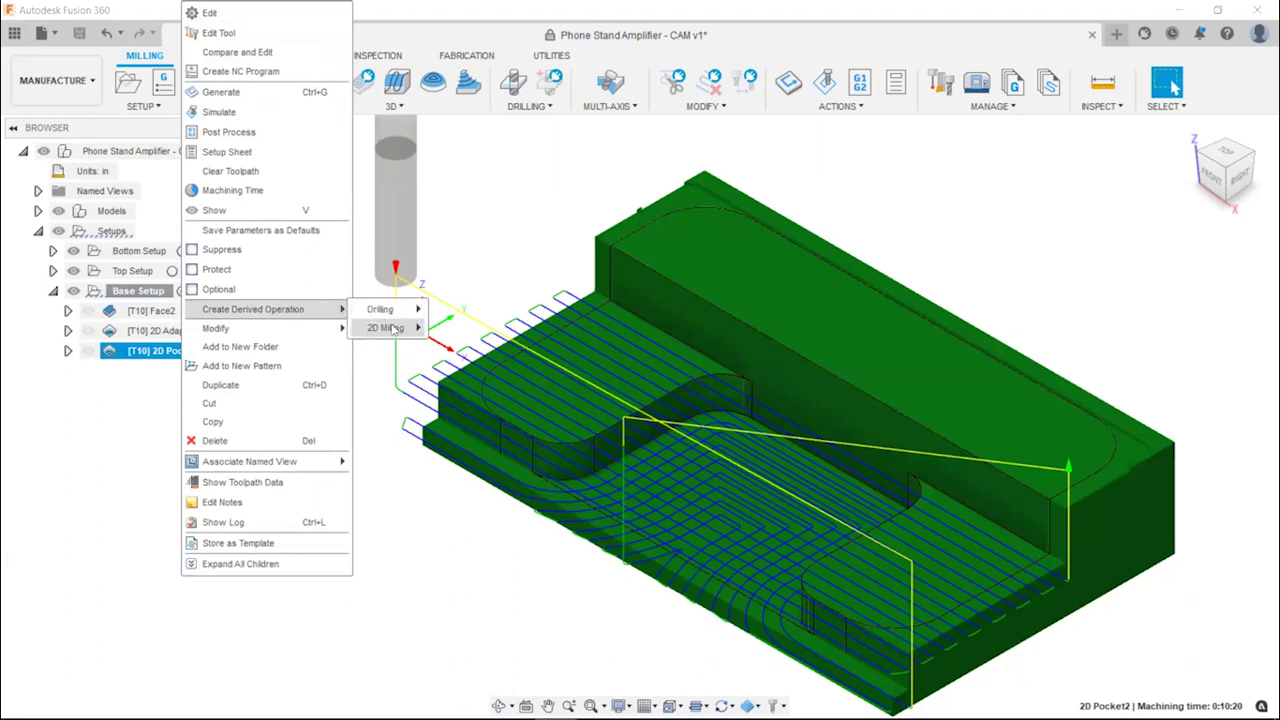
mouse_move(396, 329)
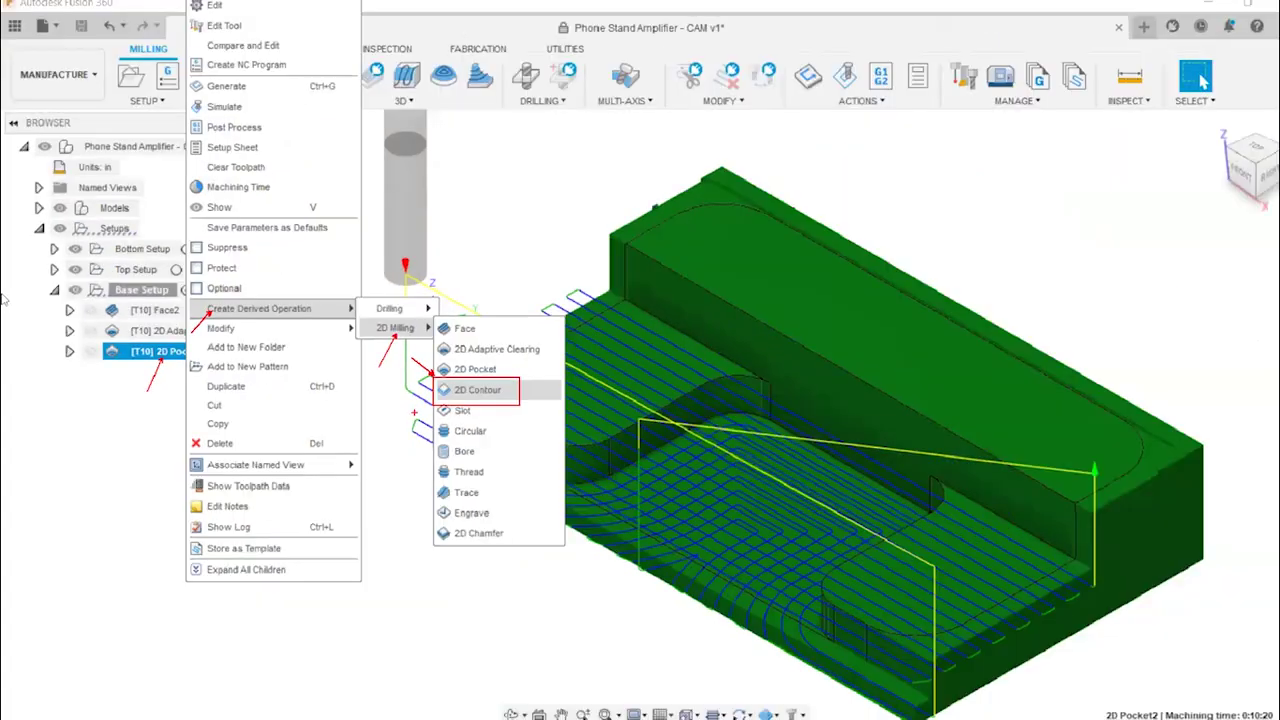
click(193, 387)
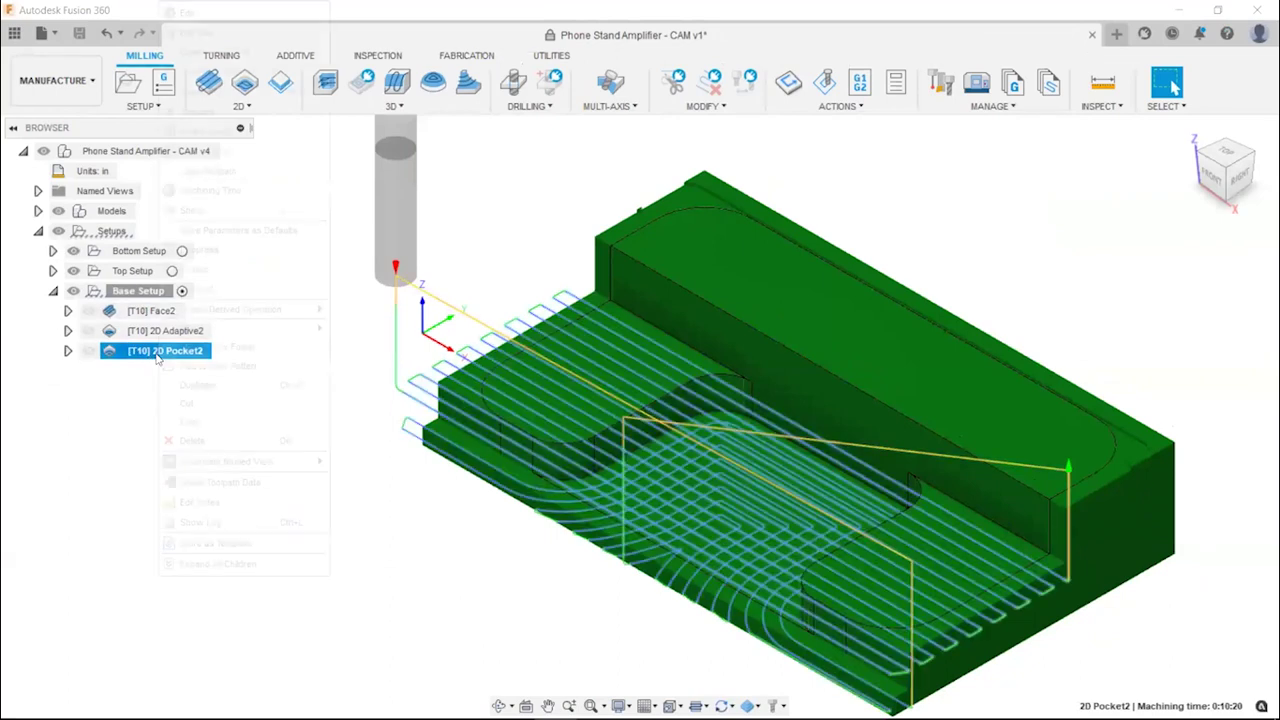
right_click(157, 360)
Derive a new 2D Contour operation from 2D Pocket2
mouse_move(290, 309)
mouse_move(385, 327)
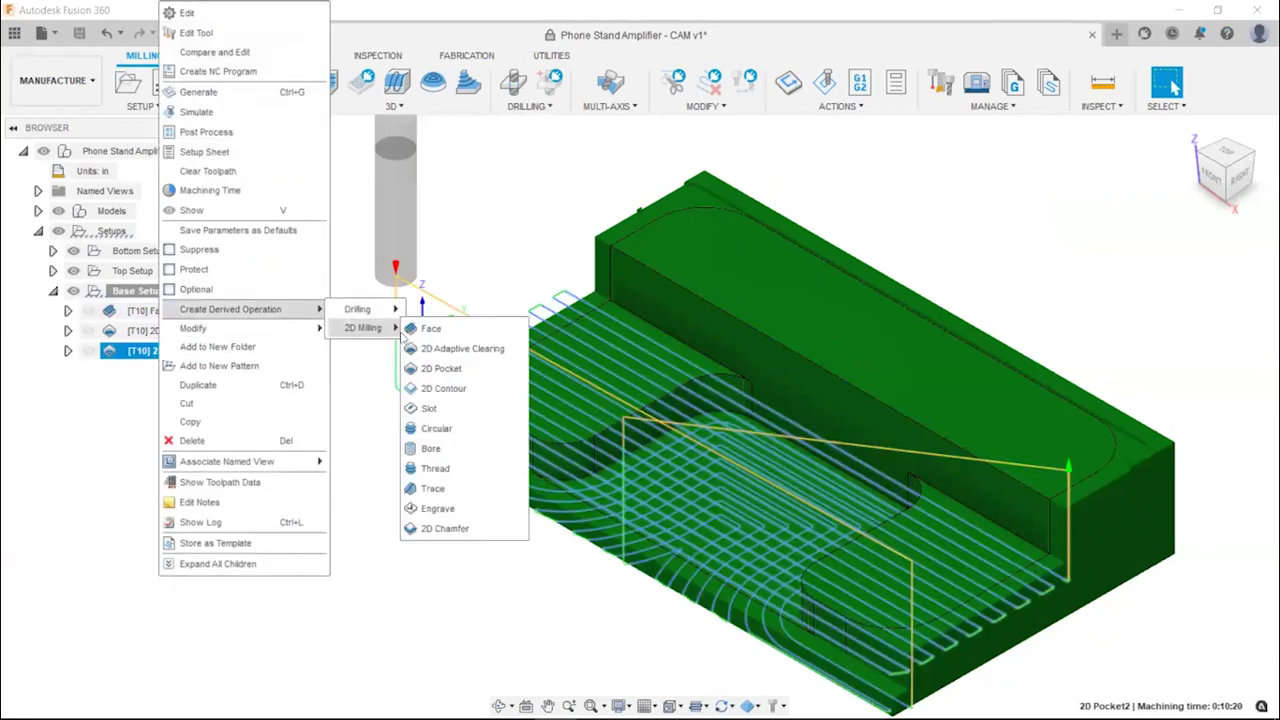
click(443, 388)
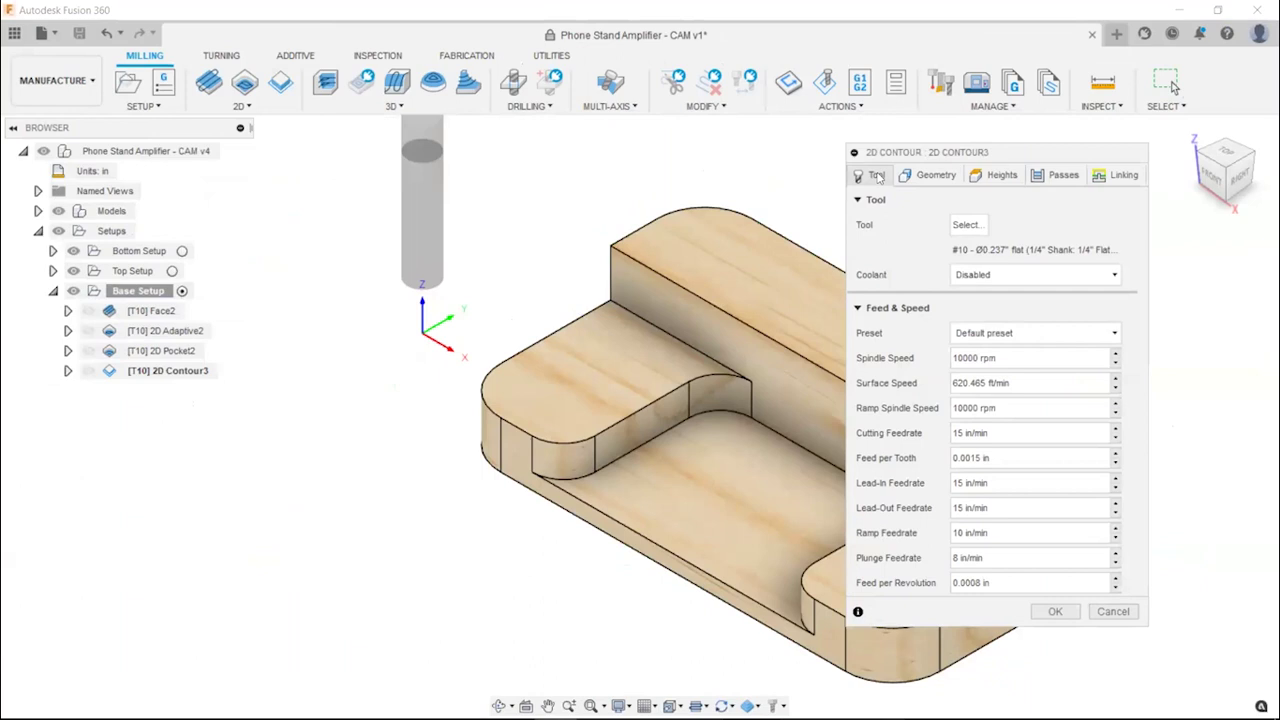
Replace the three preselected contour chains with the base's outer bottom edge
click(930, 176)
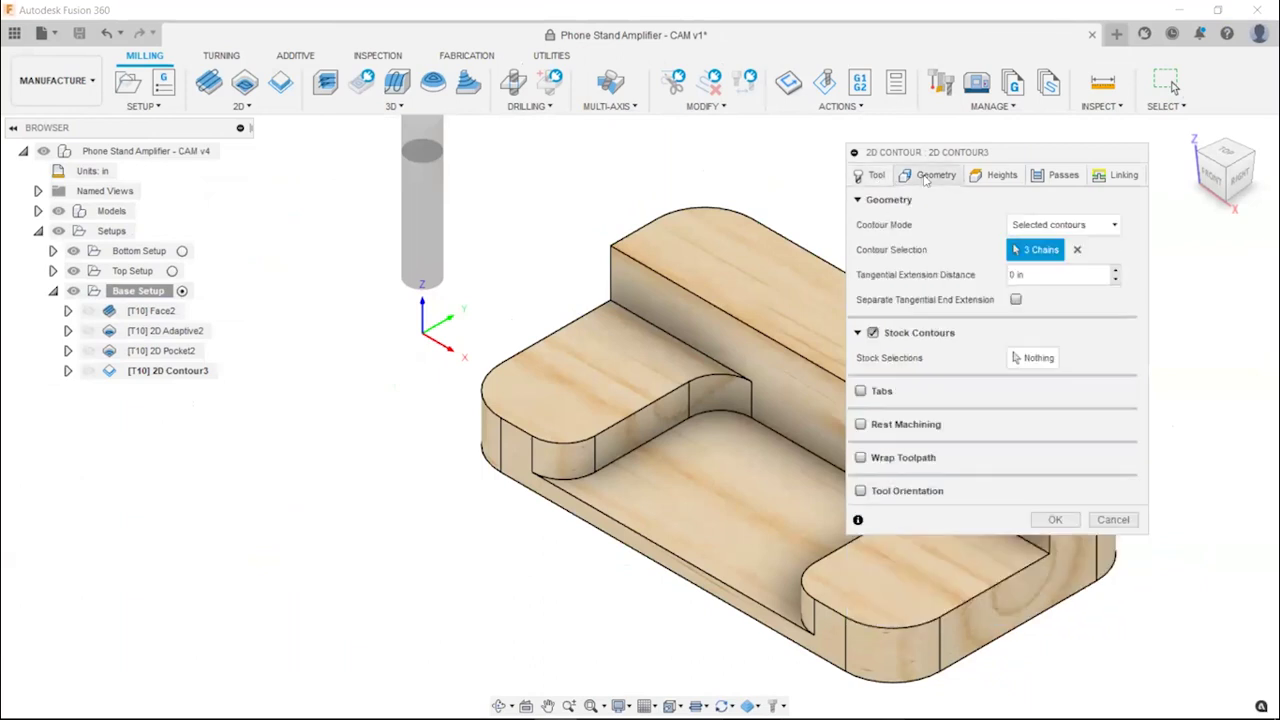
drag(1048, 166, 334, 148)
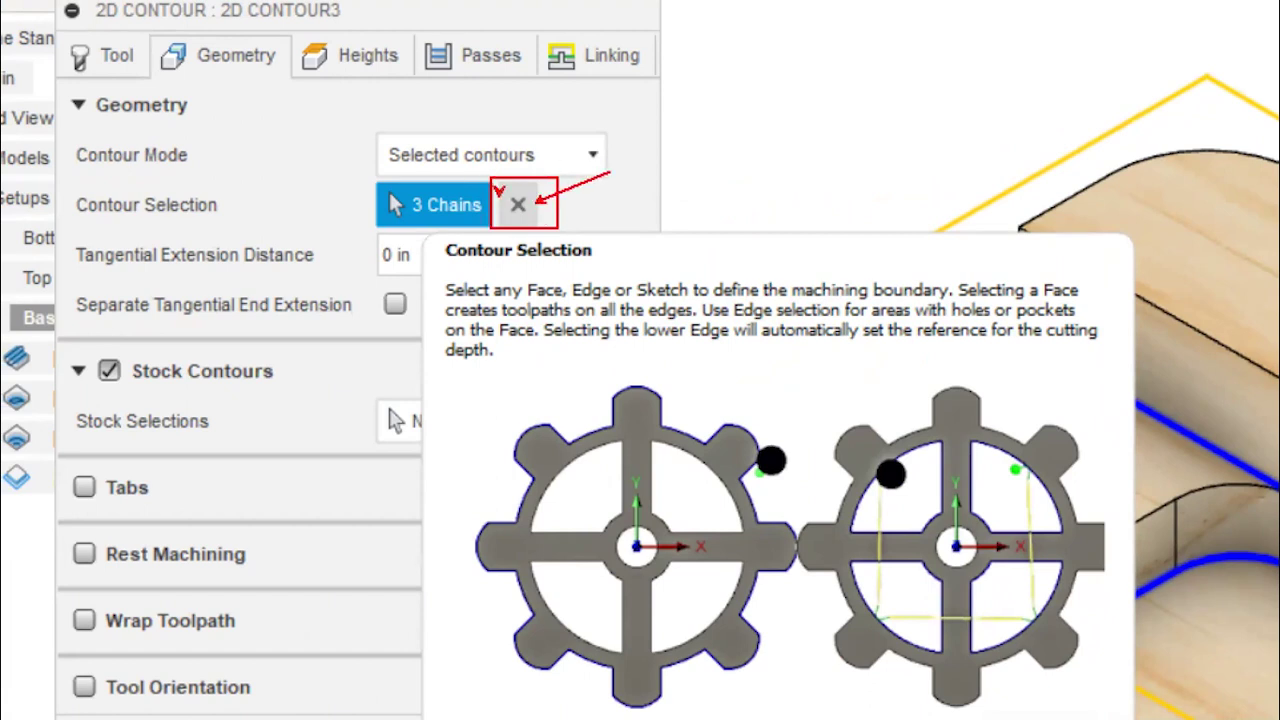
drag(494, 217, 446, 256)
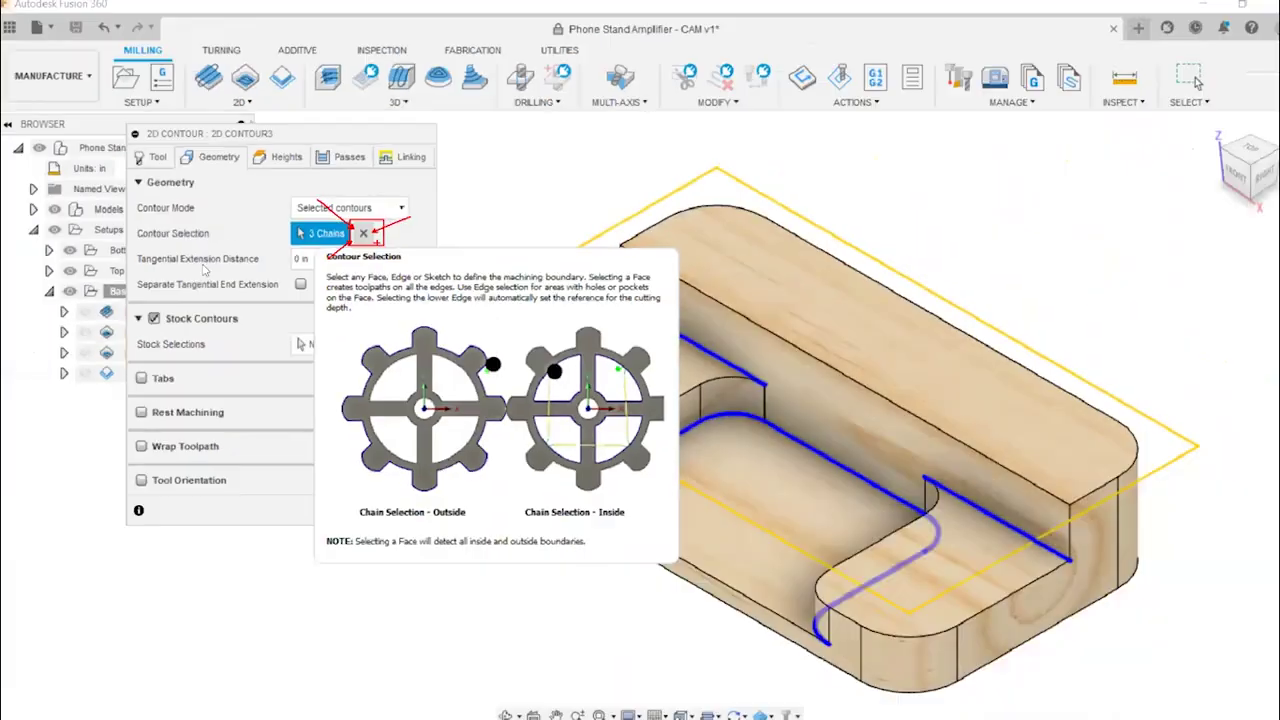
click(363, 233)
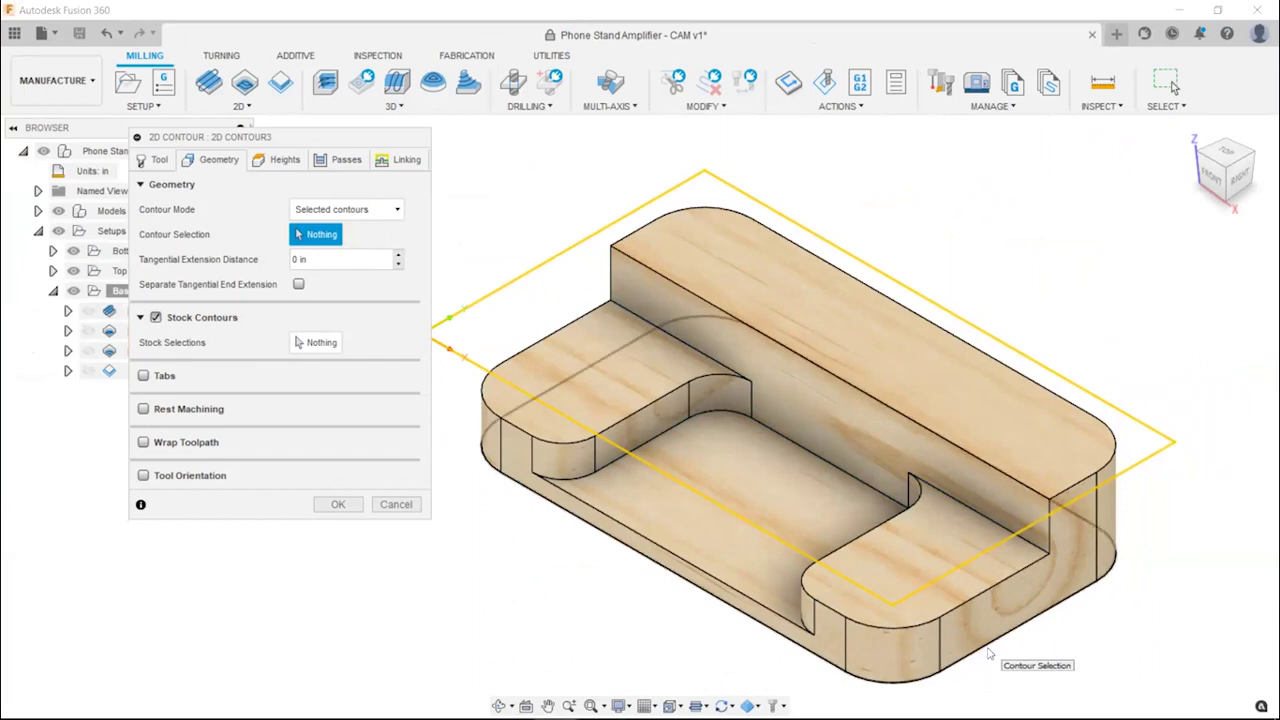
click(620, 549)
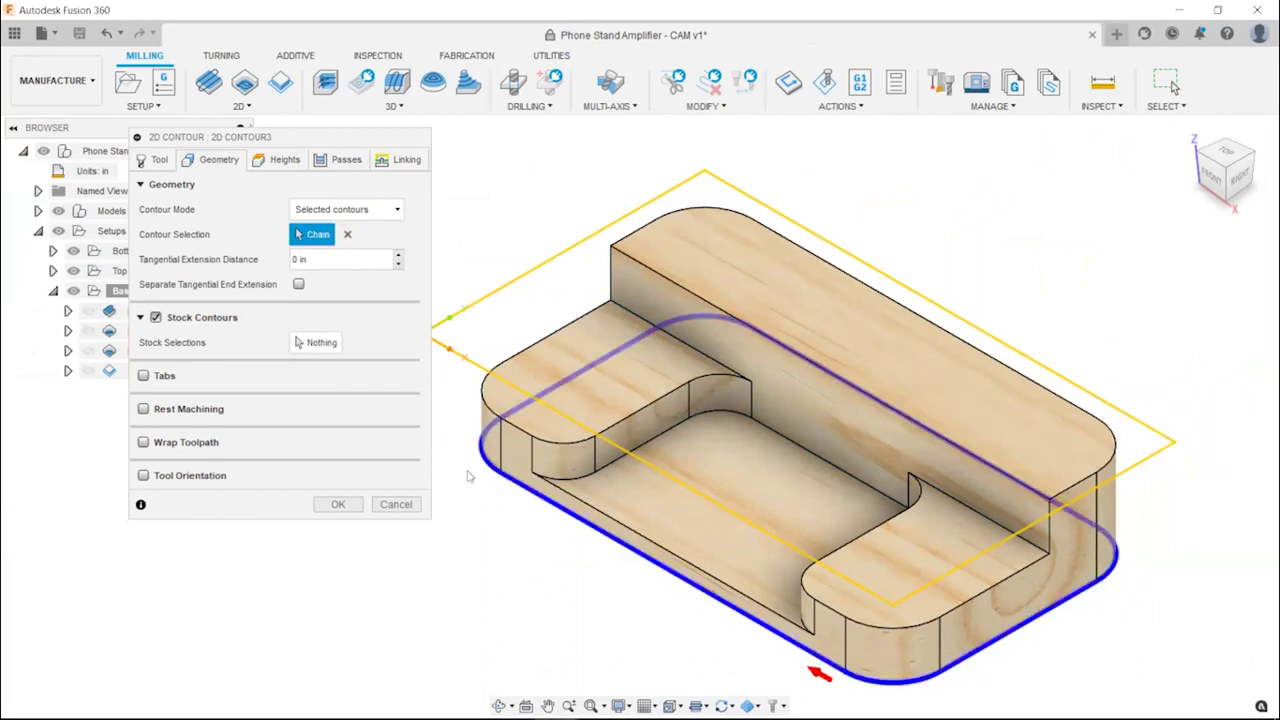
click(285, 162)
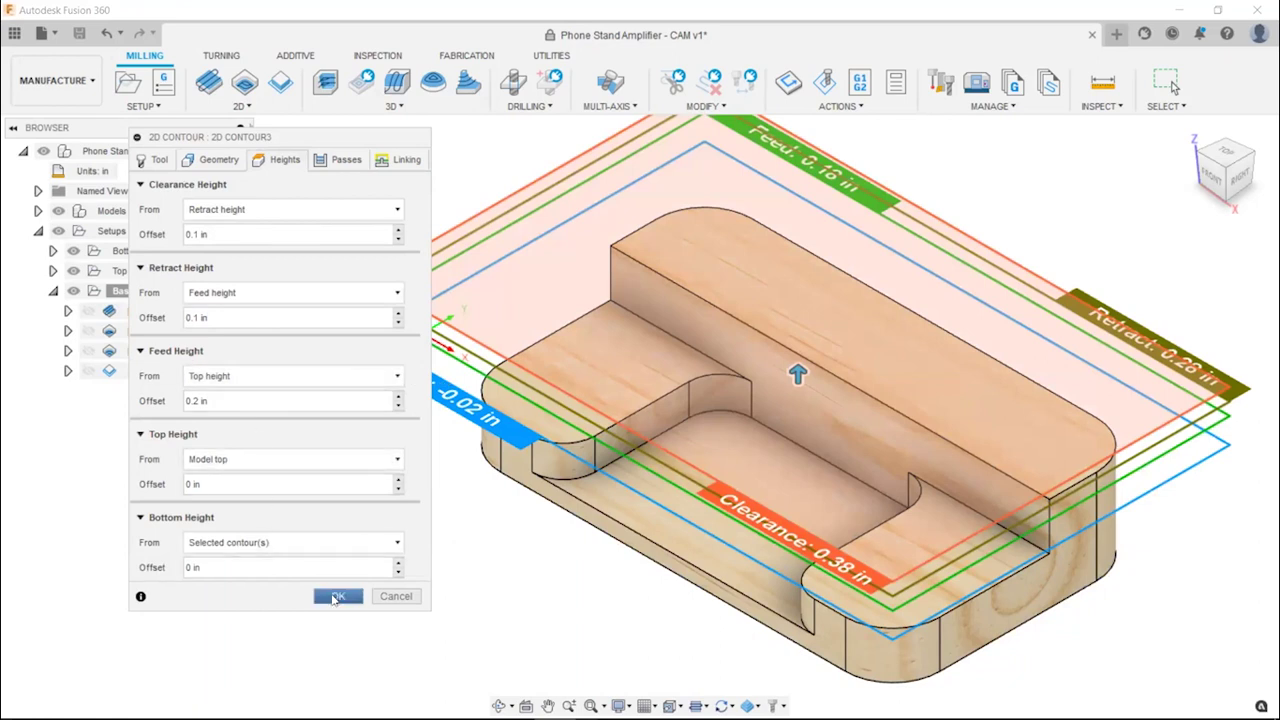
Compute the 2D Contour3 toolpath, inspect it from above, and return to the home view
click(337, 597)
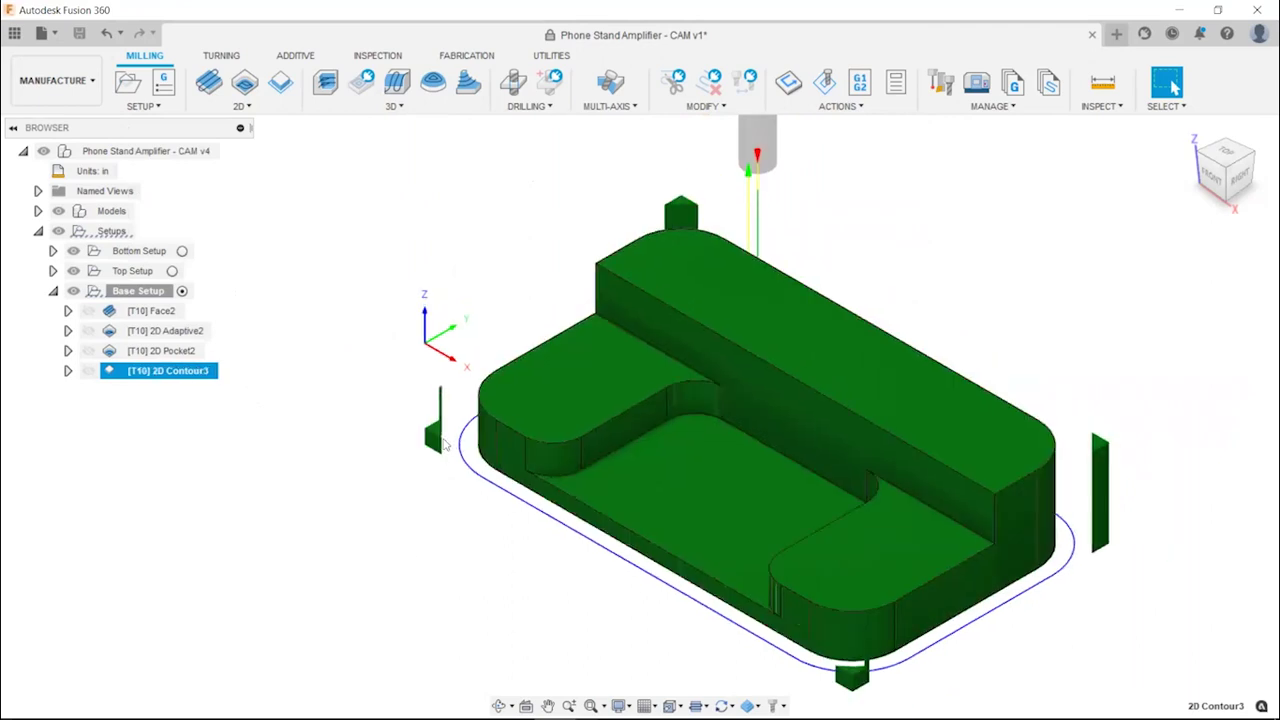
shift+middle_drag(560, 520, 503, 517)
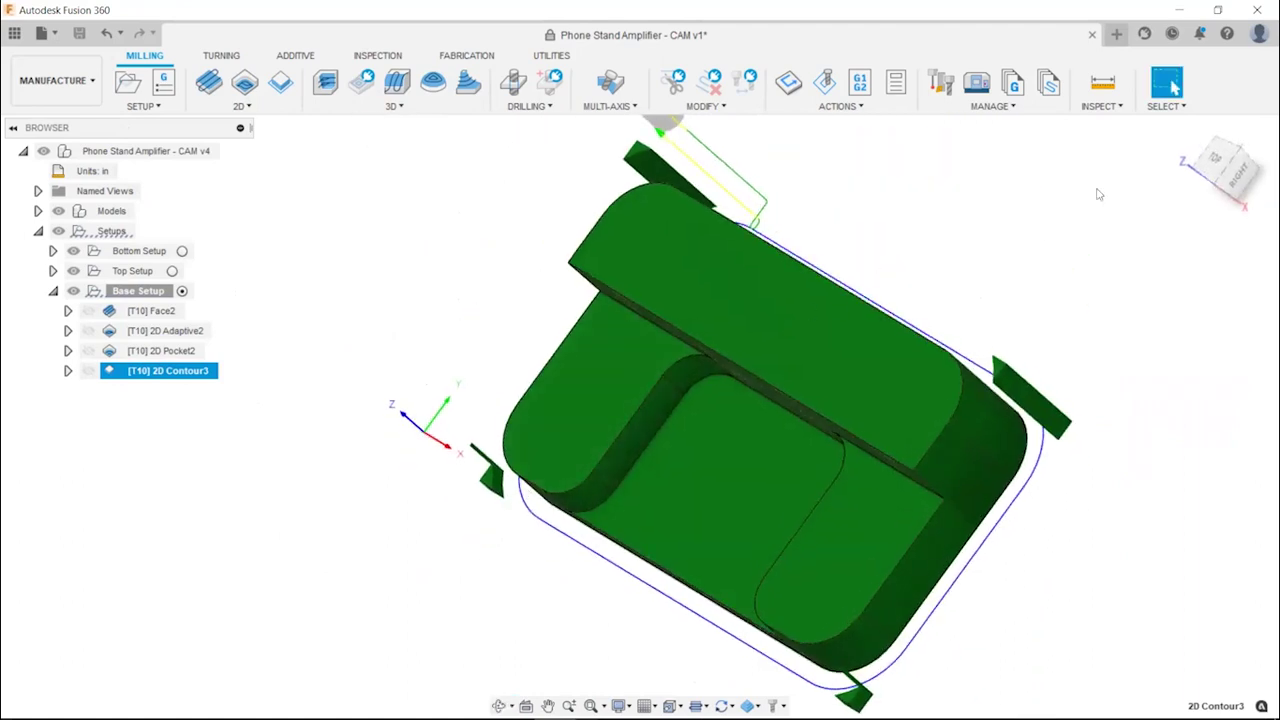
click(1188, 131)
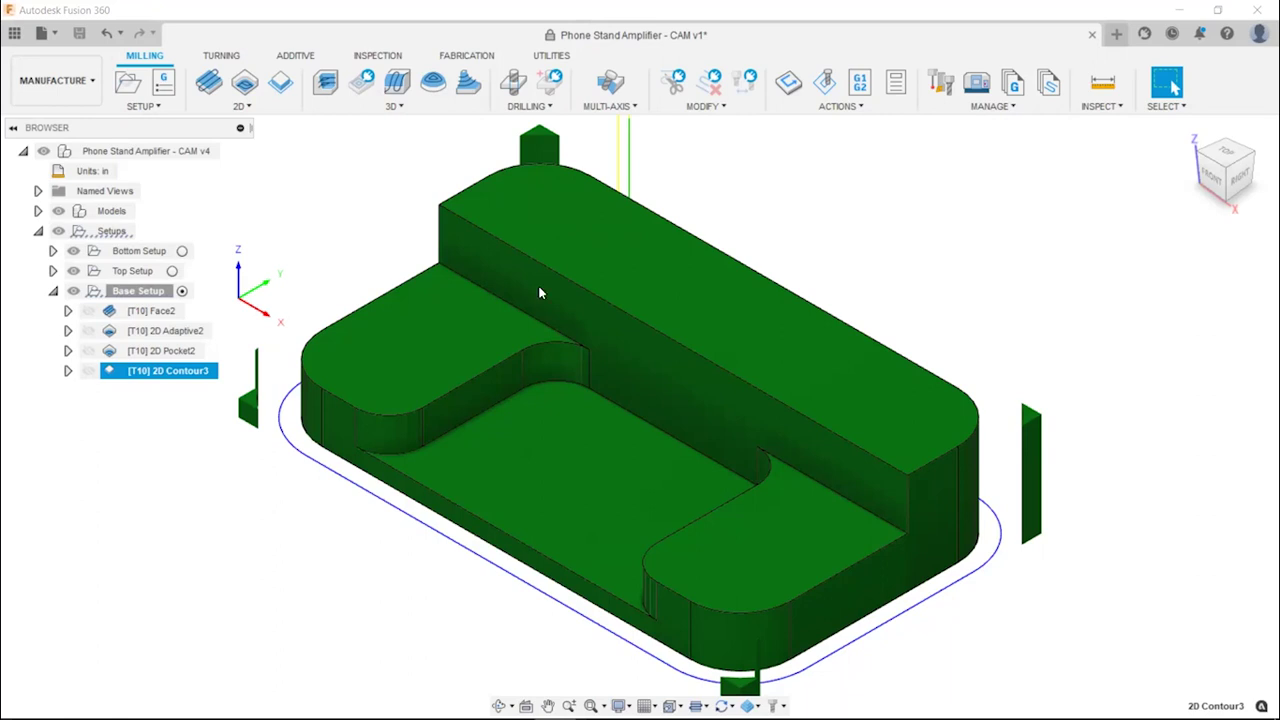
ctrl+click(108, 372)
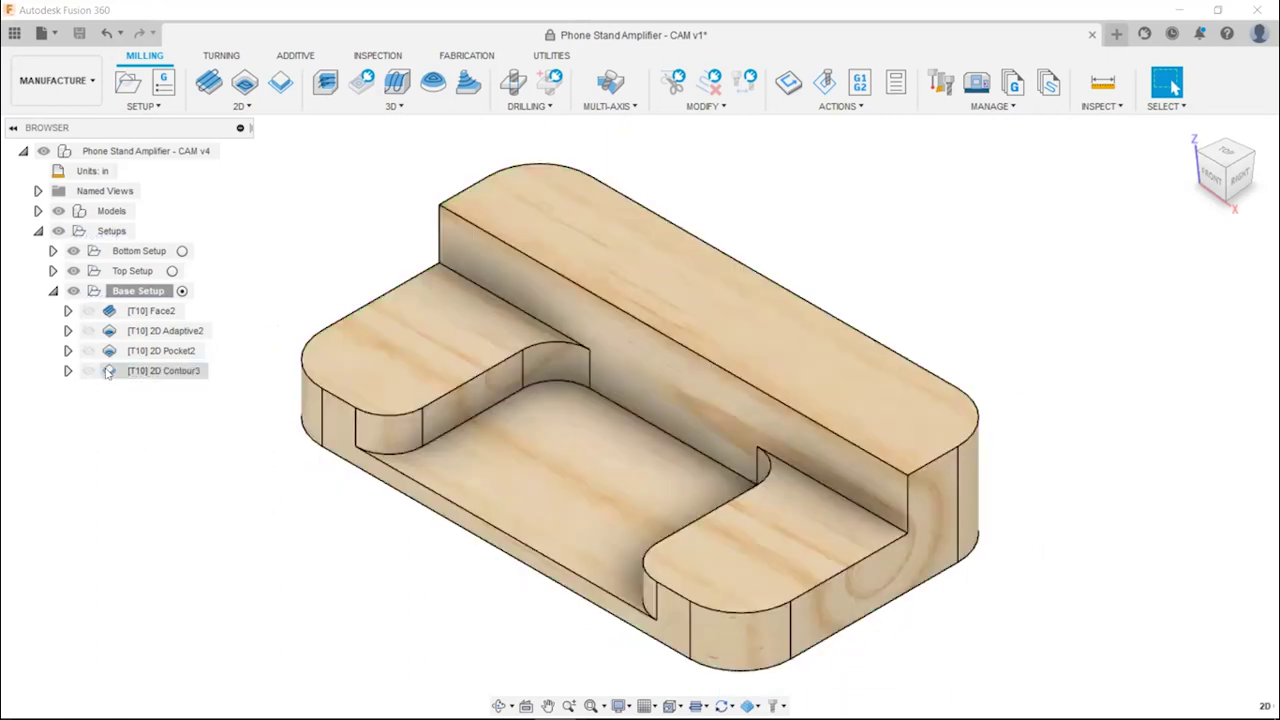
double_click(108, 372)
drag(310, 138, 440, 129)
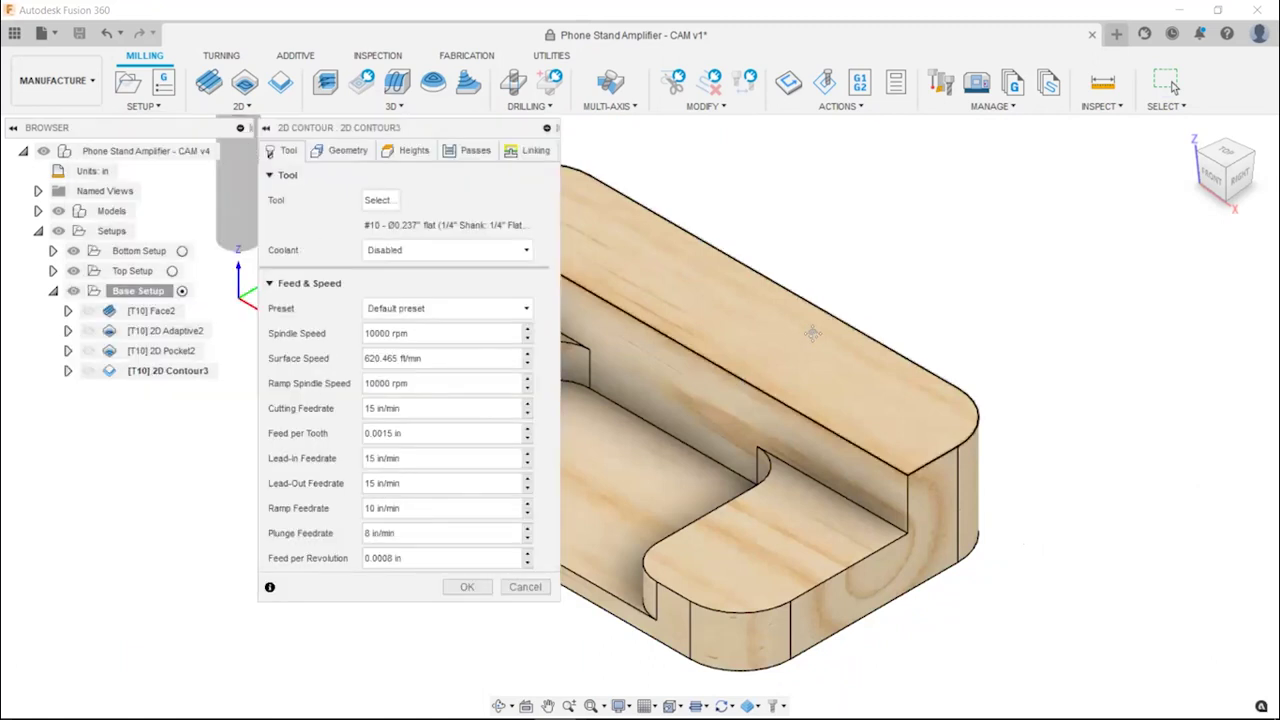
shift+middle_drag(812, 333, 700, 320)
drag(497, 131, 356, 148)
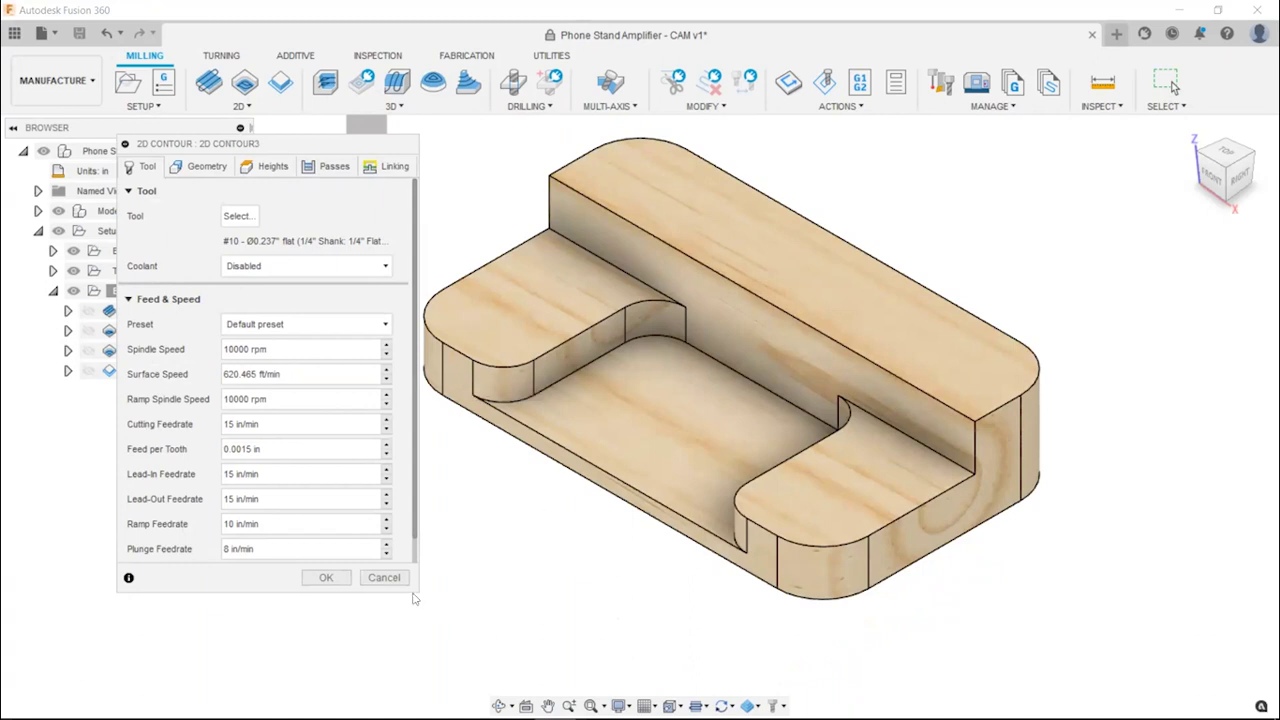
click(386, 577)
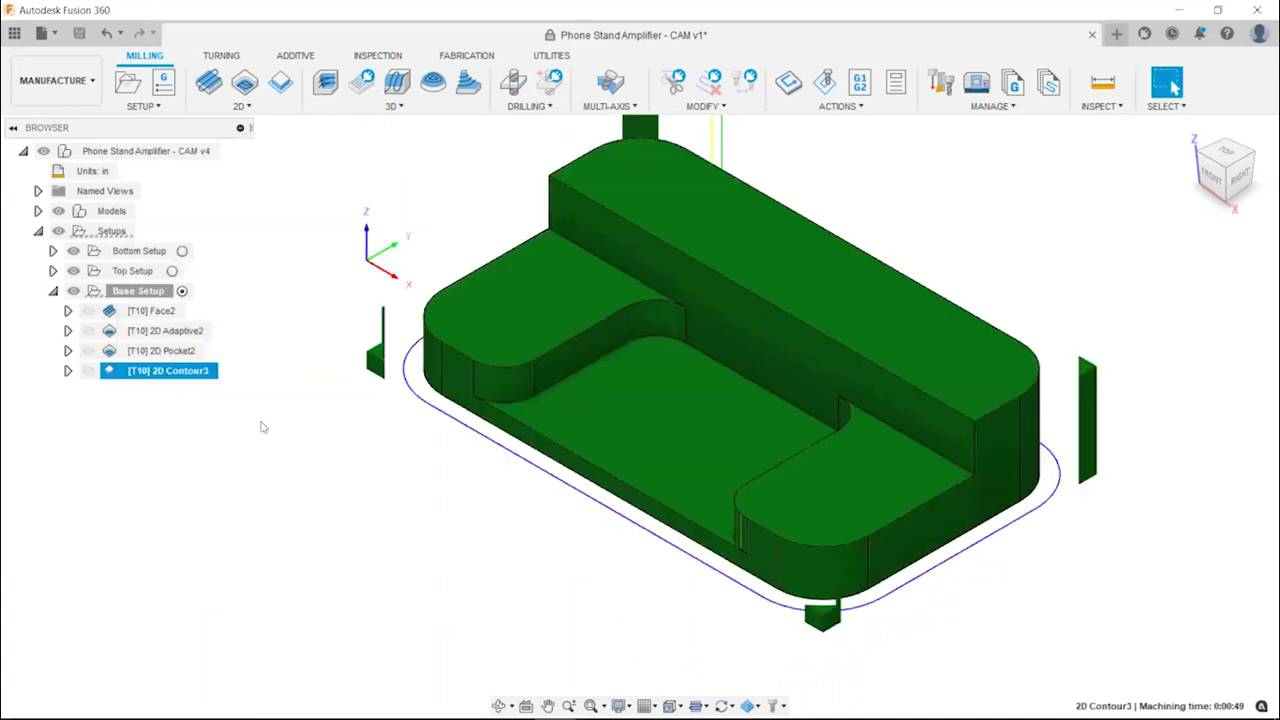
scroll(700, 426, down, 3)
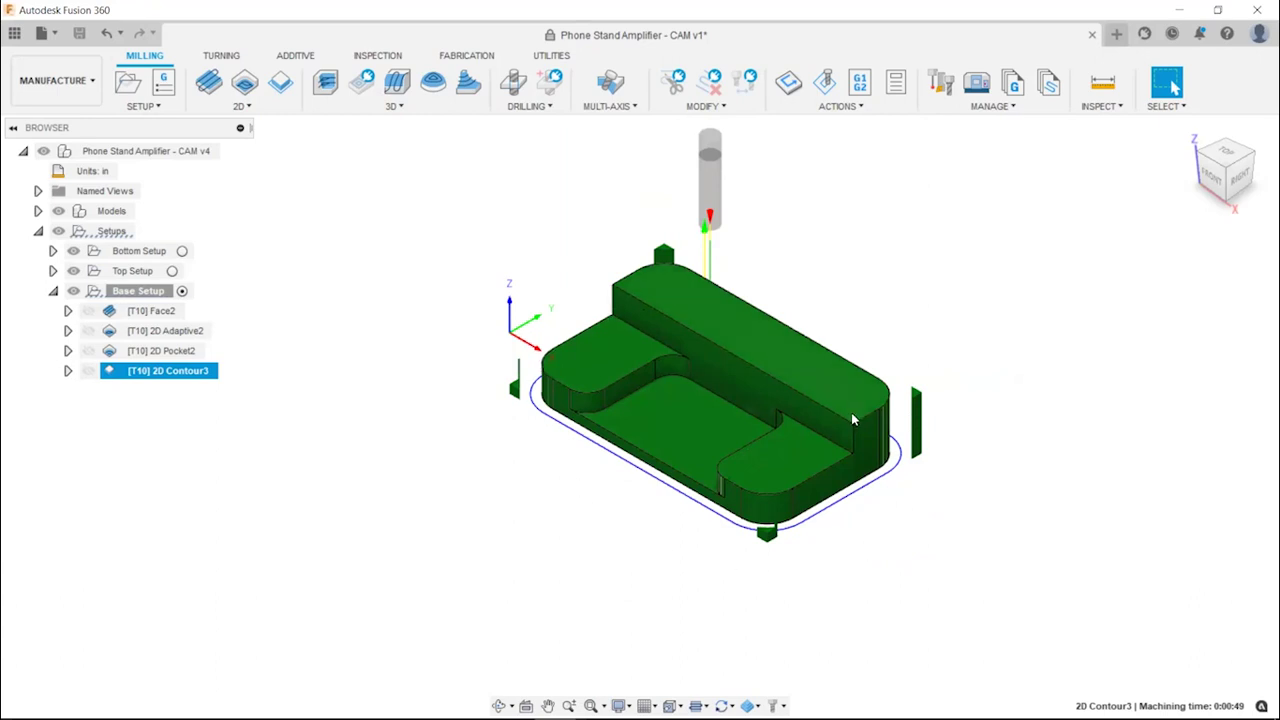
Enable ramping on 2D Contour3 with a .125 maximum ramp stepdown and regenerate
double_click(110, 371)
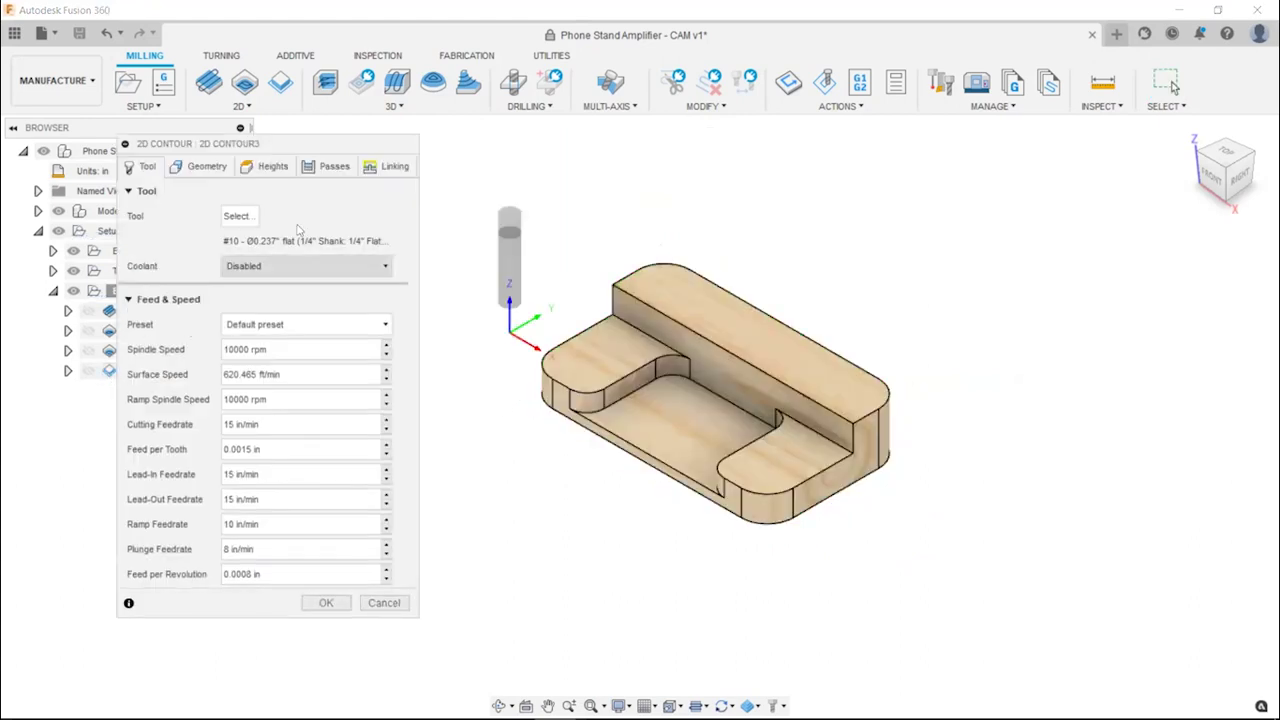
drag(352, 154, 361, 121)
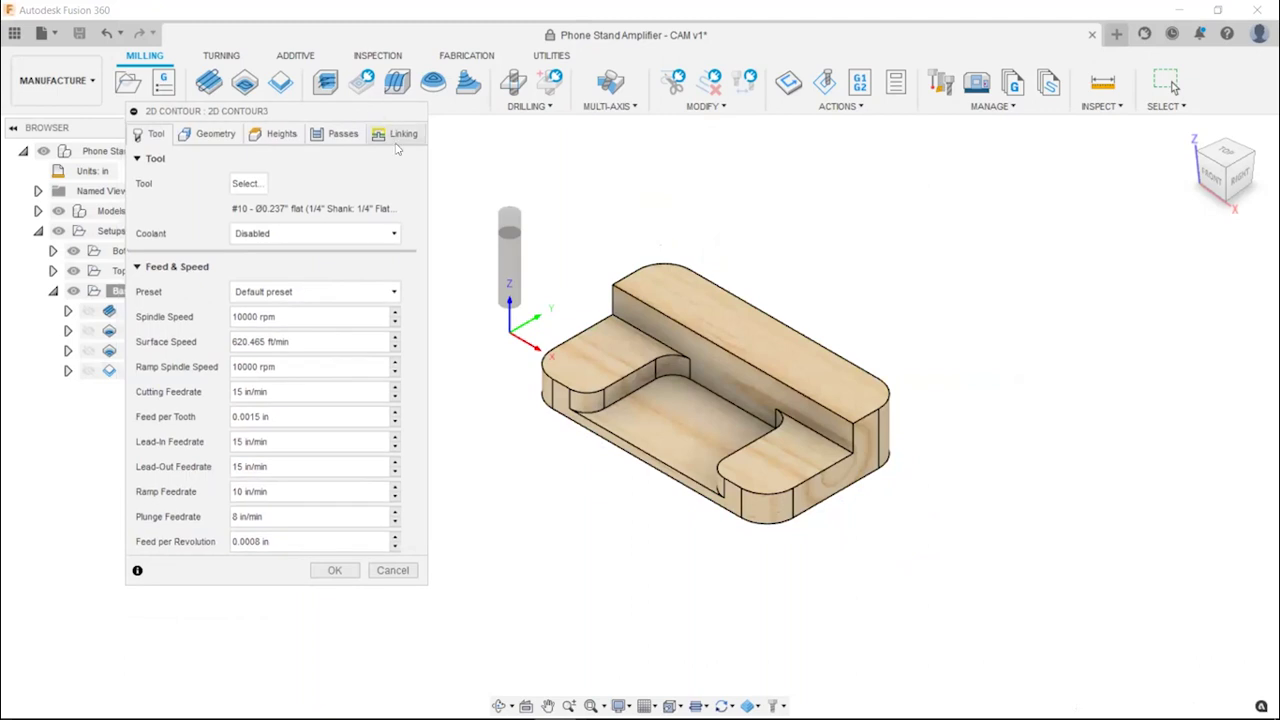
click(402, 140)
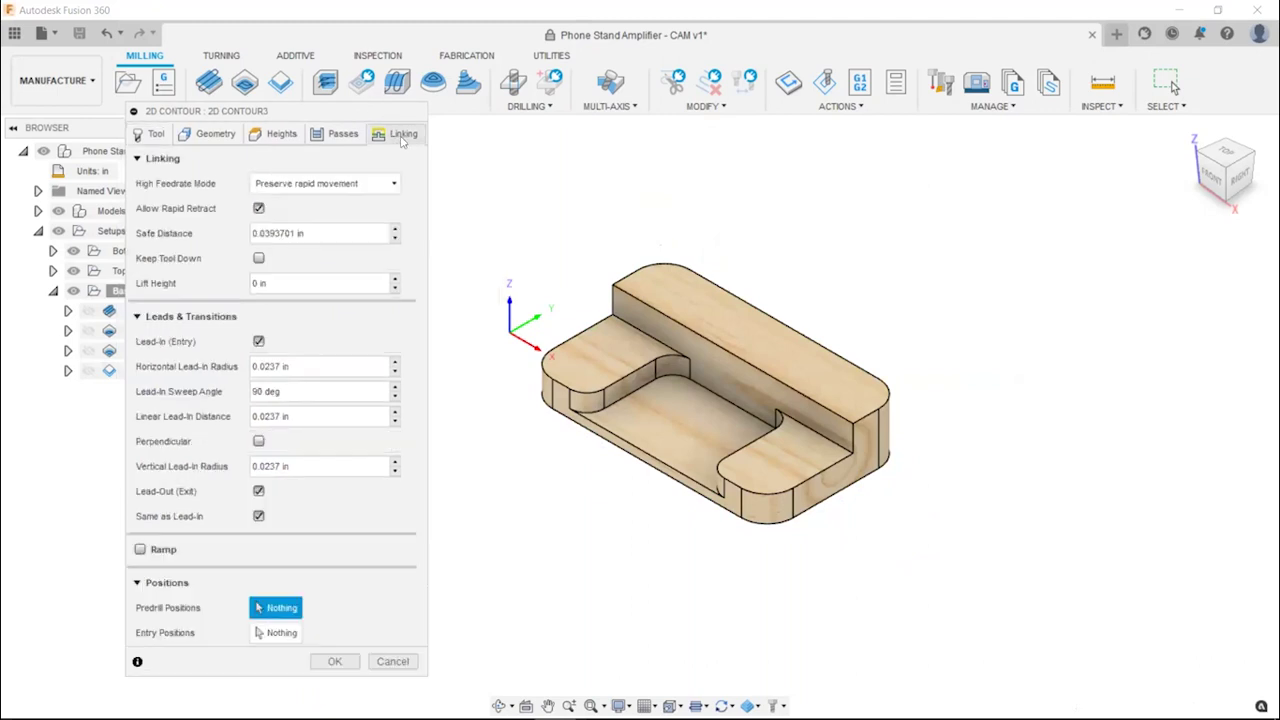
click(140, 550)
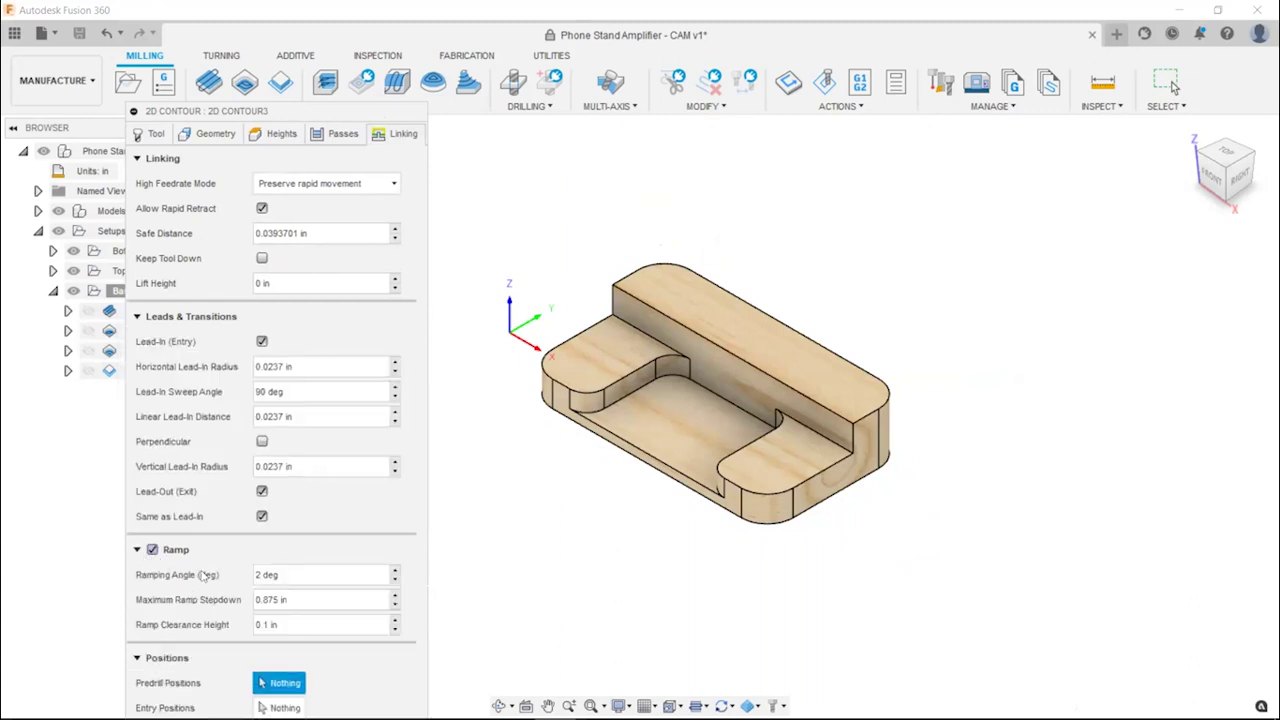
double_click(297, 599)
text(125)
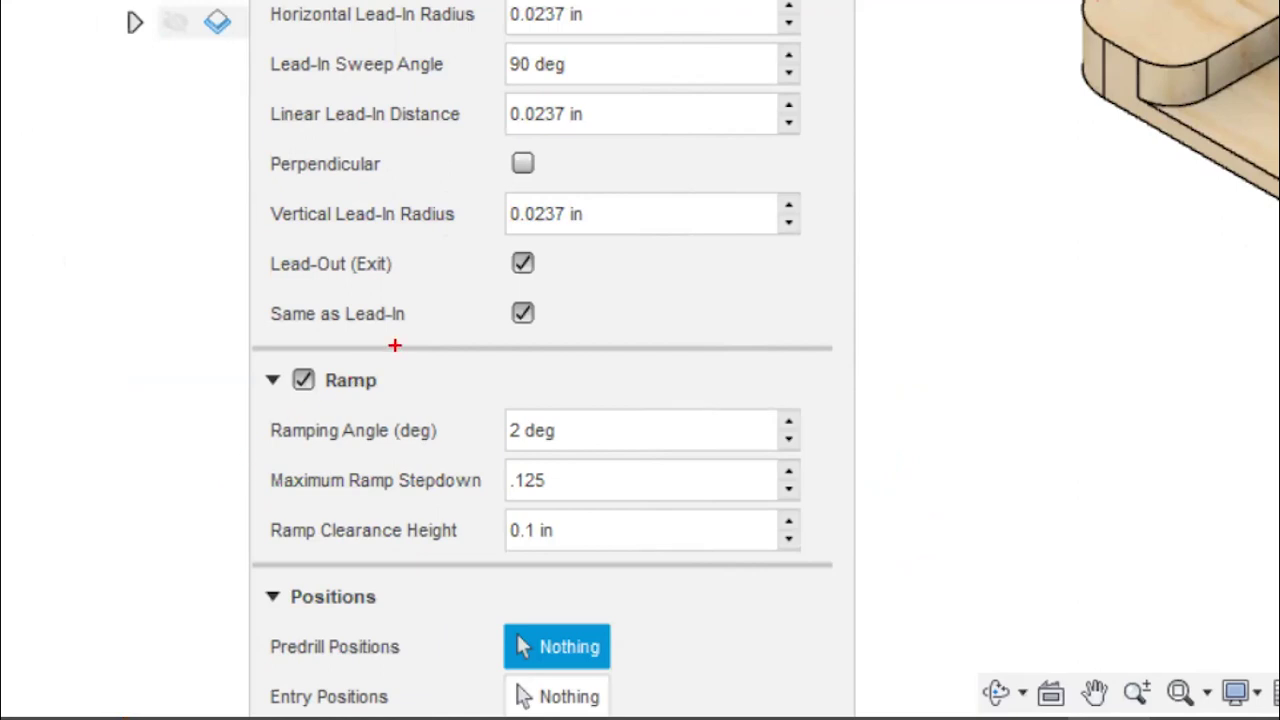
drag(254, 348, 399, 408)
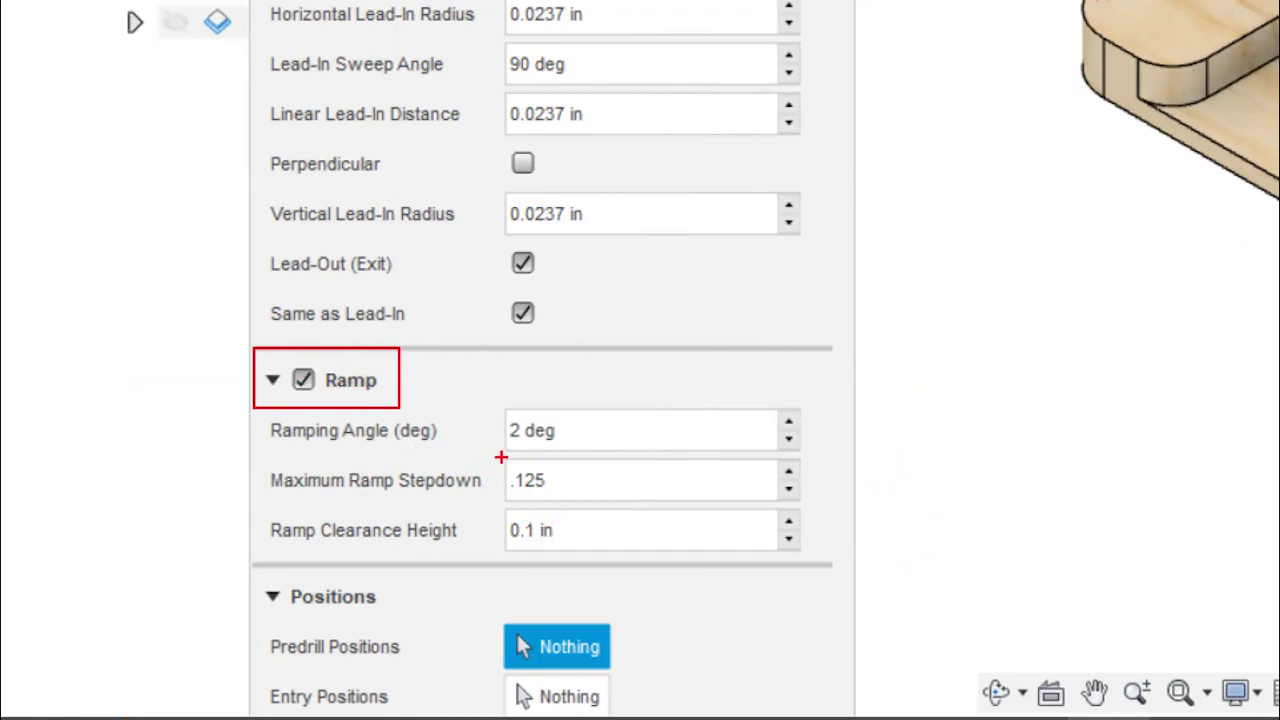
mouse_move(501, 457)
mouse_down()
mouse_move(577, 516)
mouse_move(574, 505)
mouse_up()
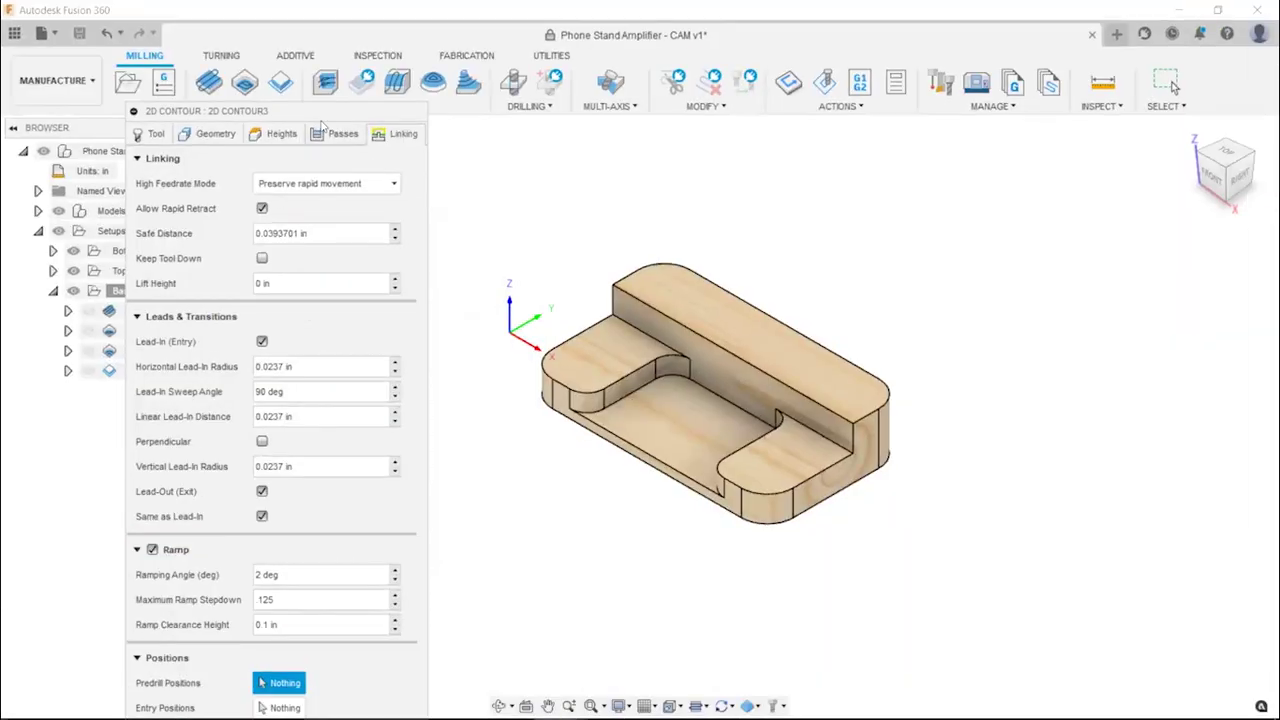
drag(343, 98, 382, 8)
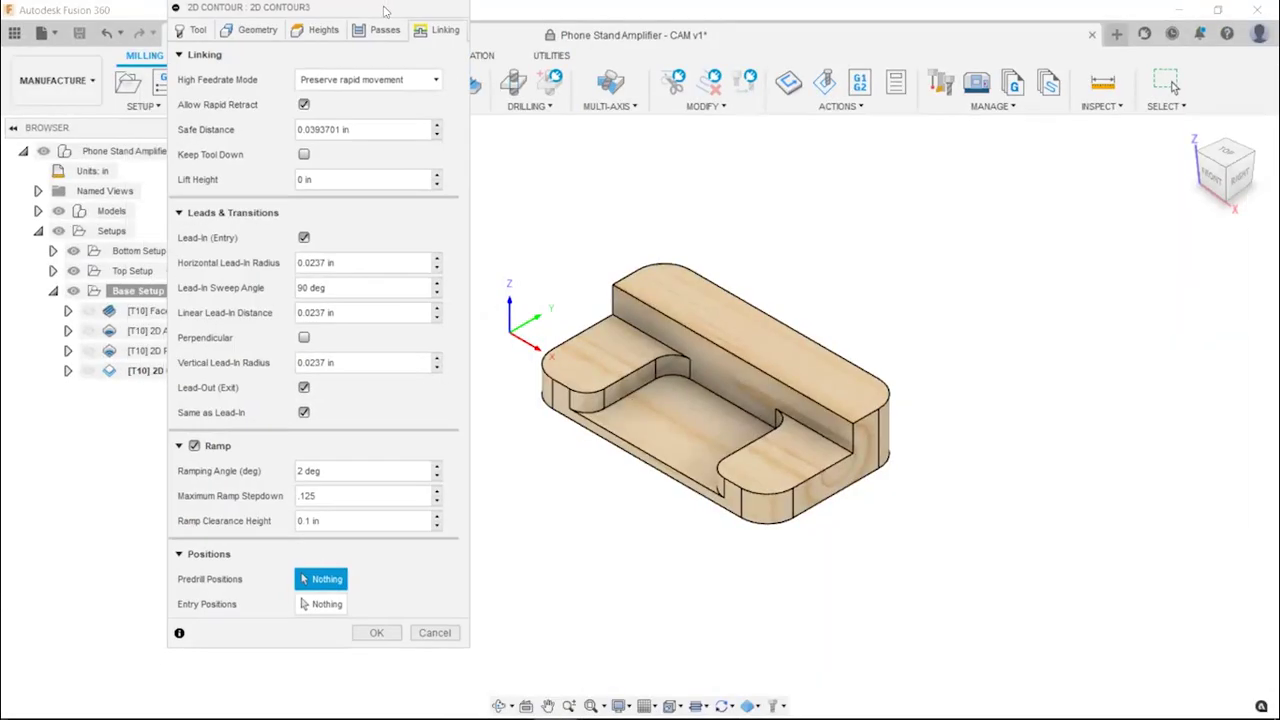
click(388, 634)
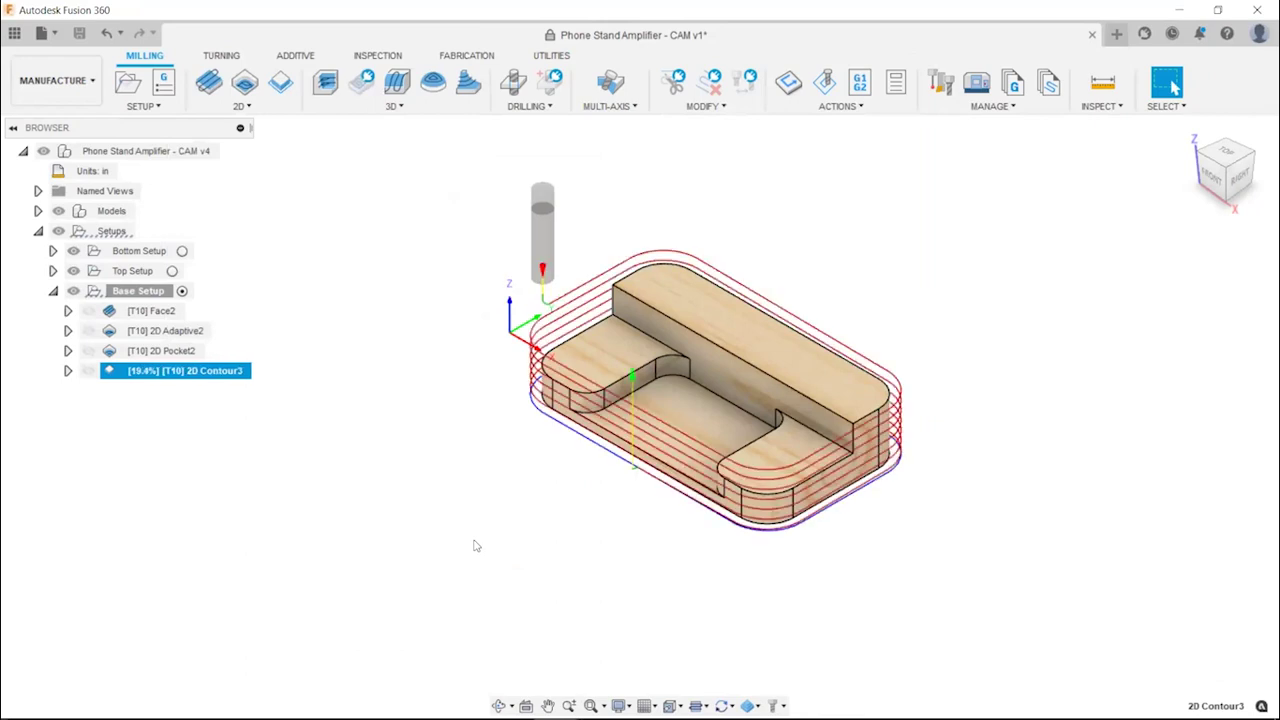
right_click(140, 290)
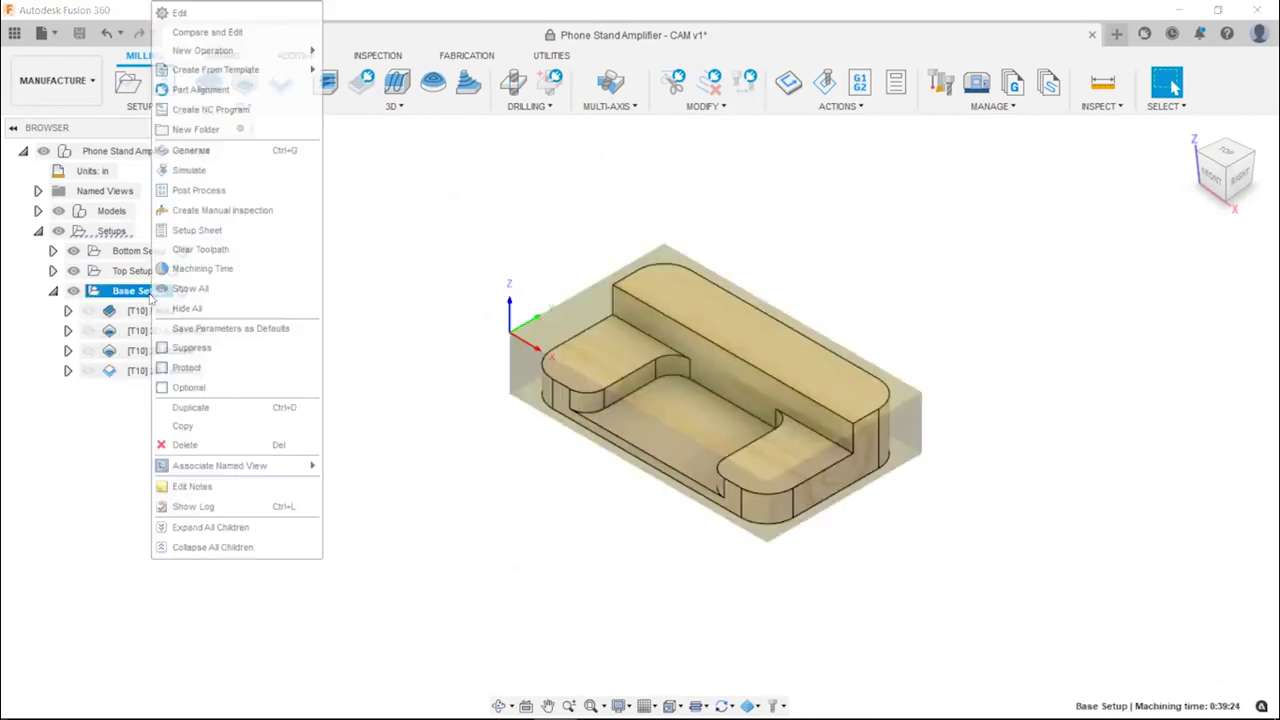
click(187, 171)
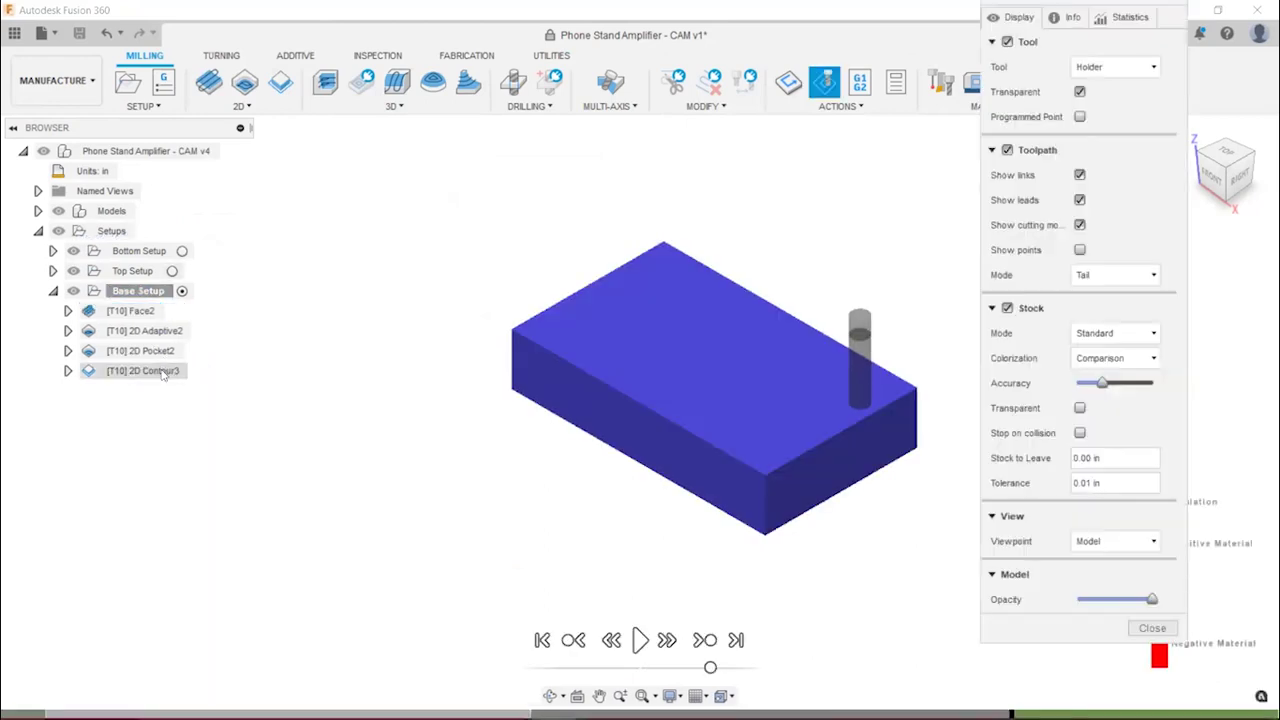
click(638, 640)
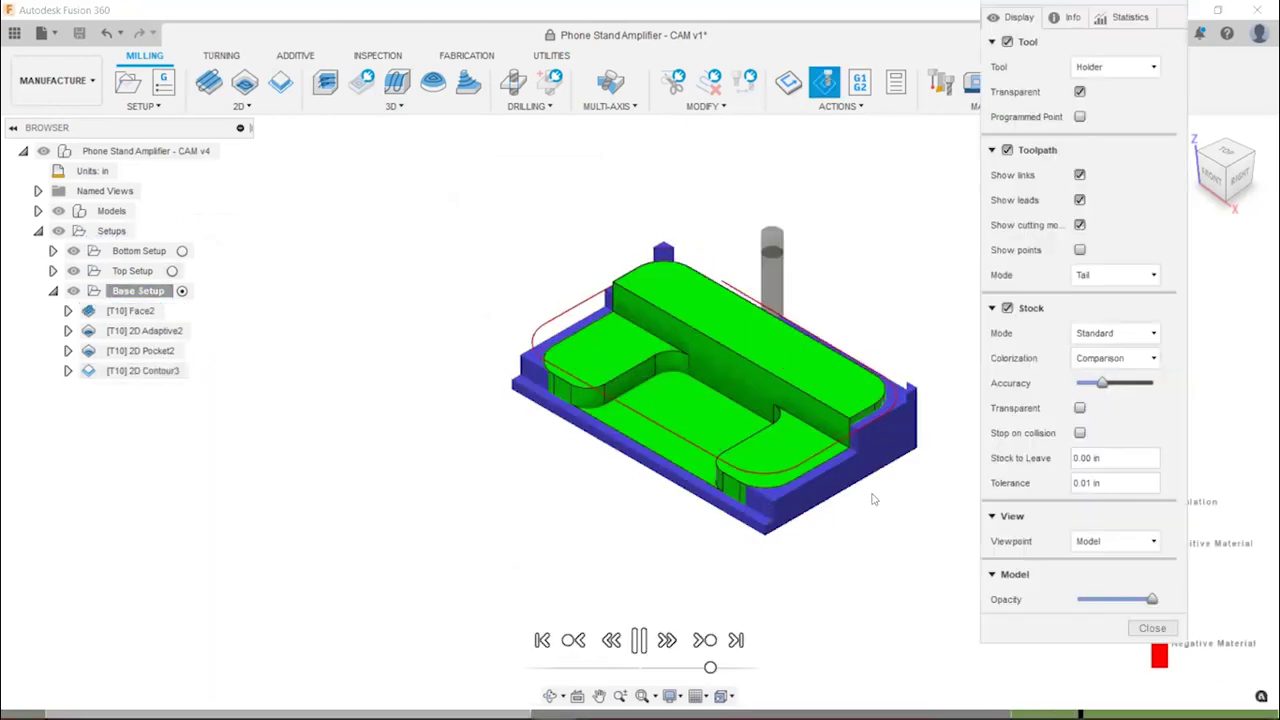
scroll(872, 499, up, 5)
click(638, 640)
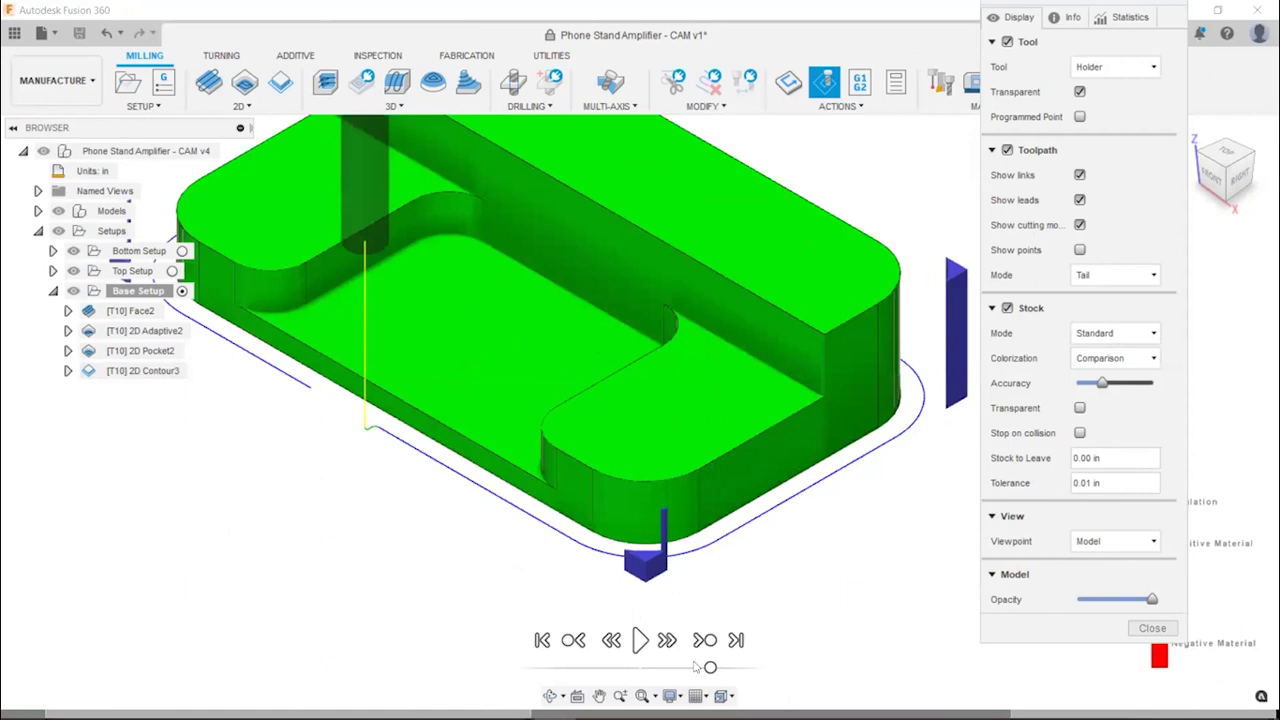
drag(703, 676, 697, 676)
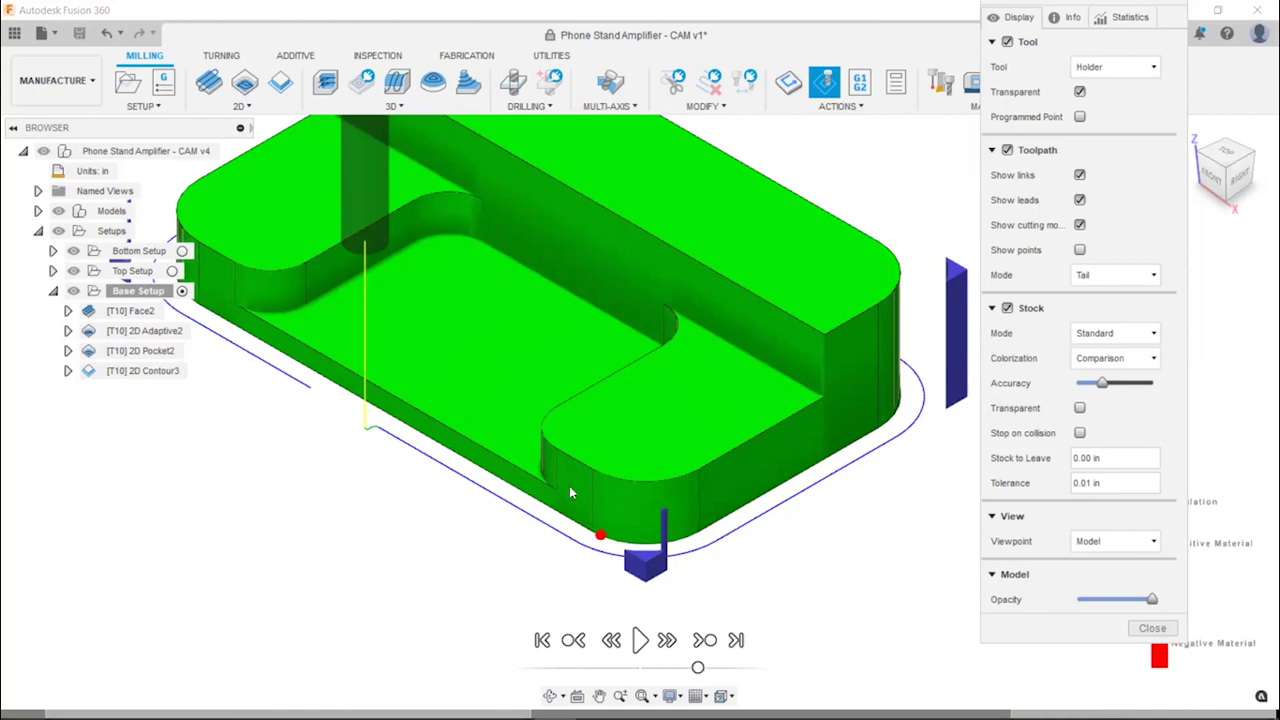
click(636, 640)
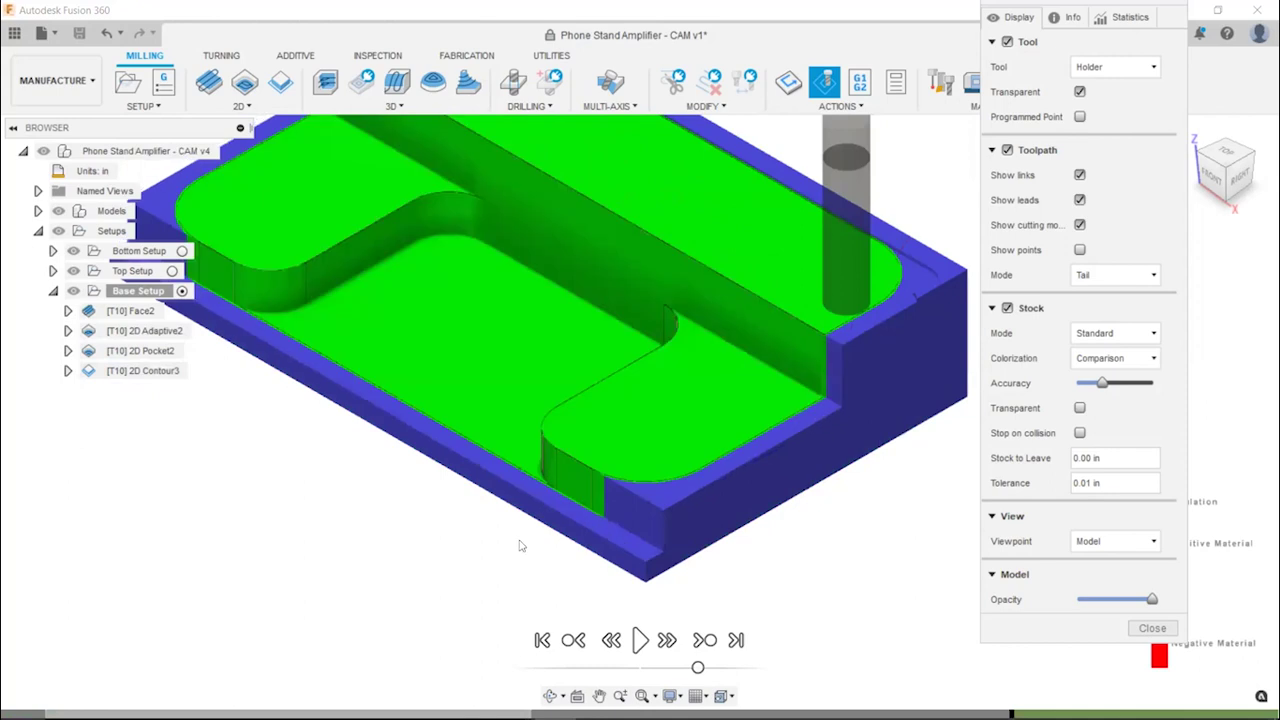
click(639, 640)
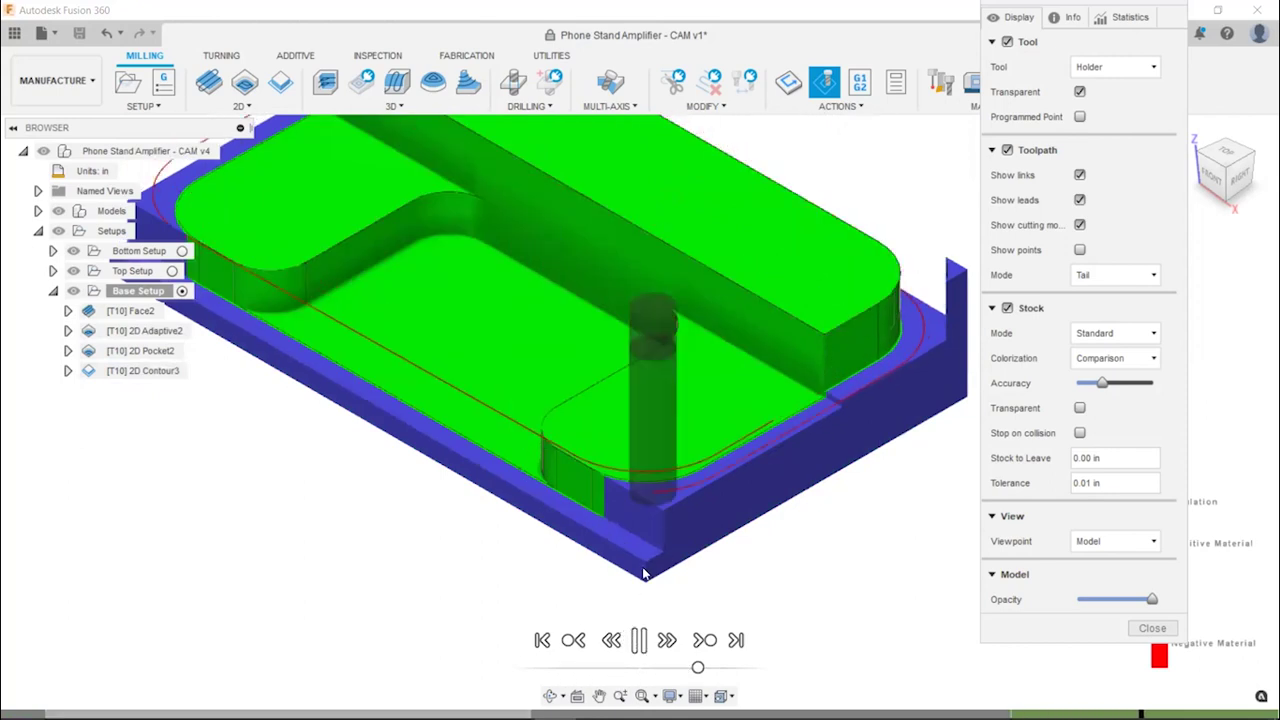
scroll(660, 552, down, 3)
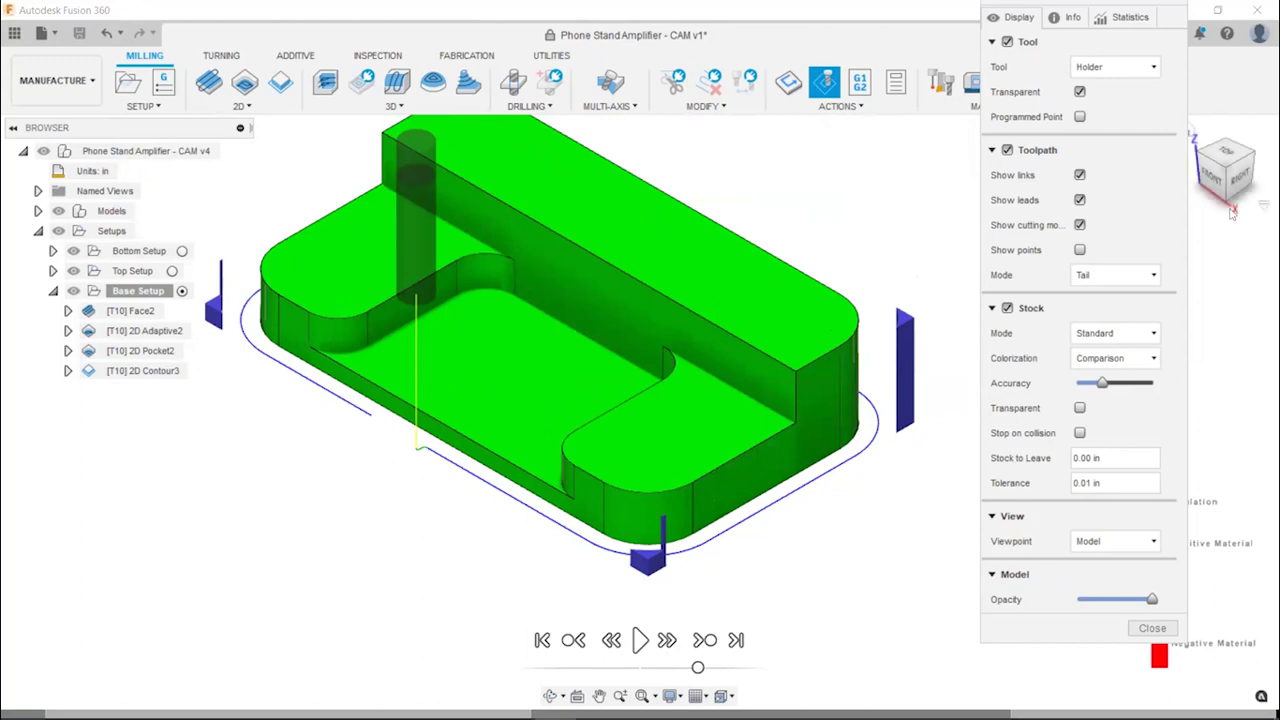
click(1152, 628)
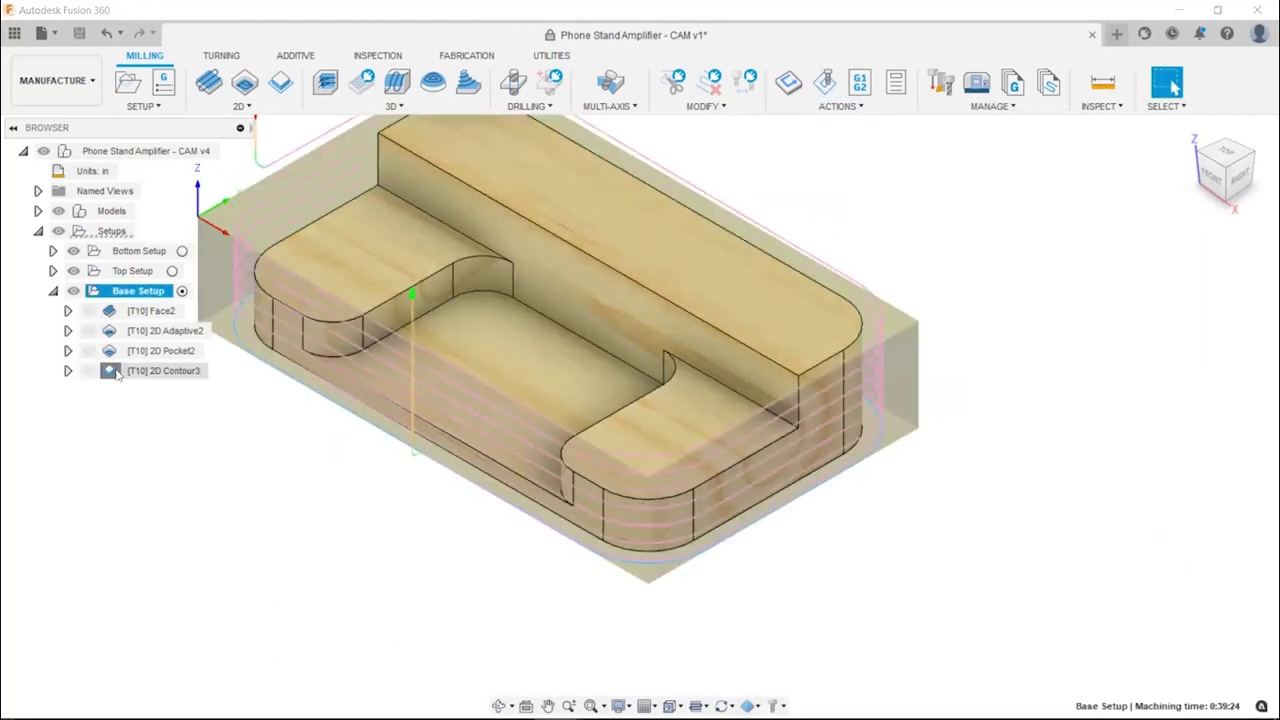
Reopen 2D Contour3, review its Passes and Linking settings, and confirm them
double_click(112, 371)
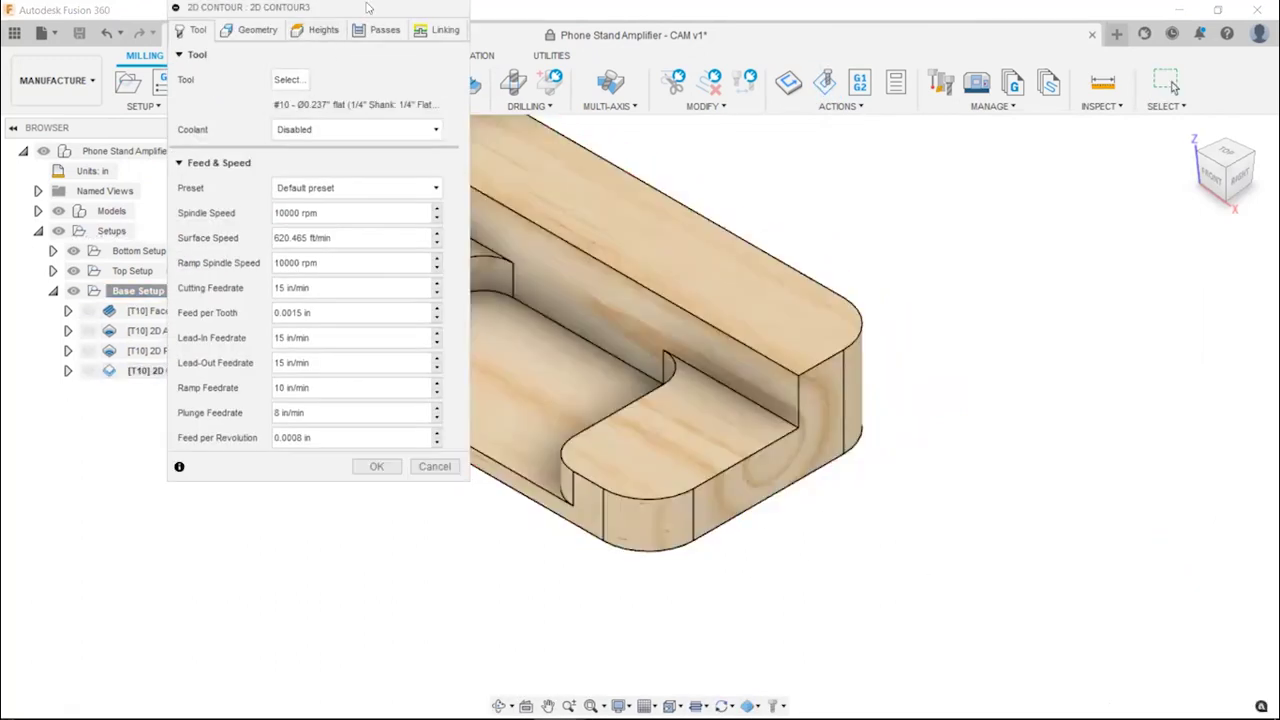
drag(367, 8, 741, 137)
drag(640, 133, 877, 150)
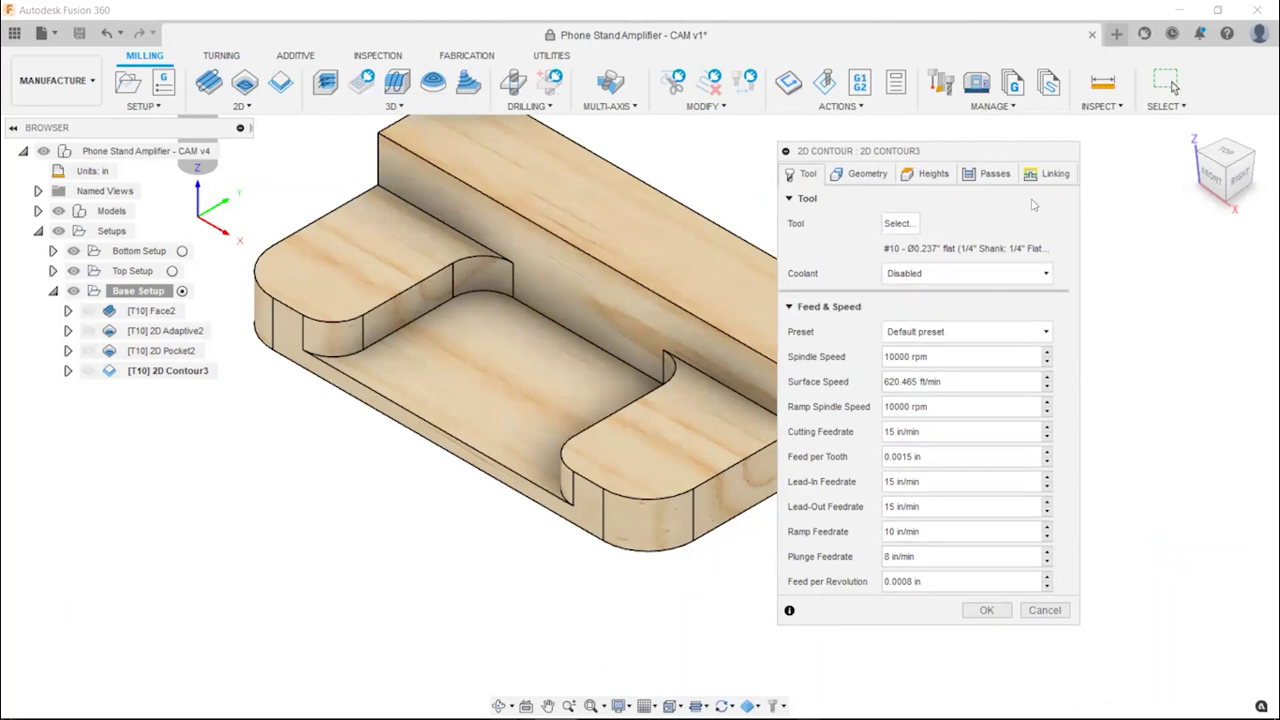
click(975, 175)
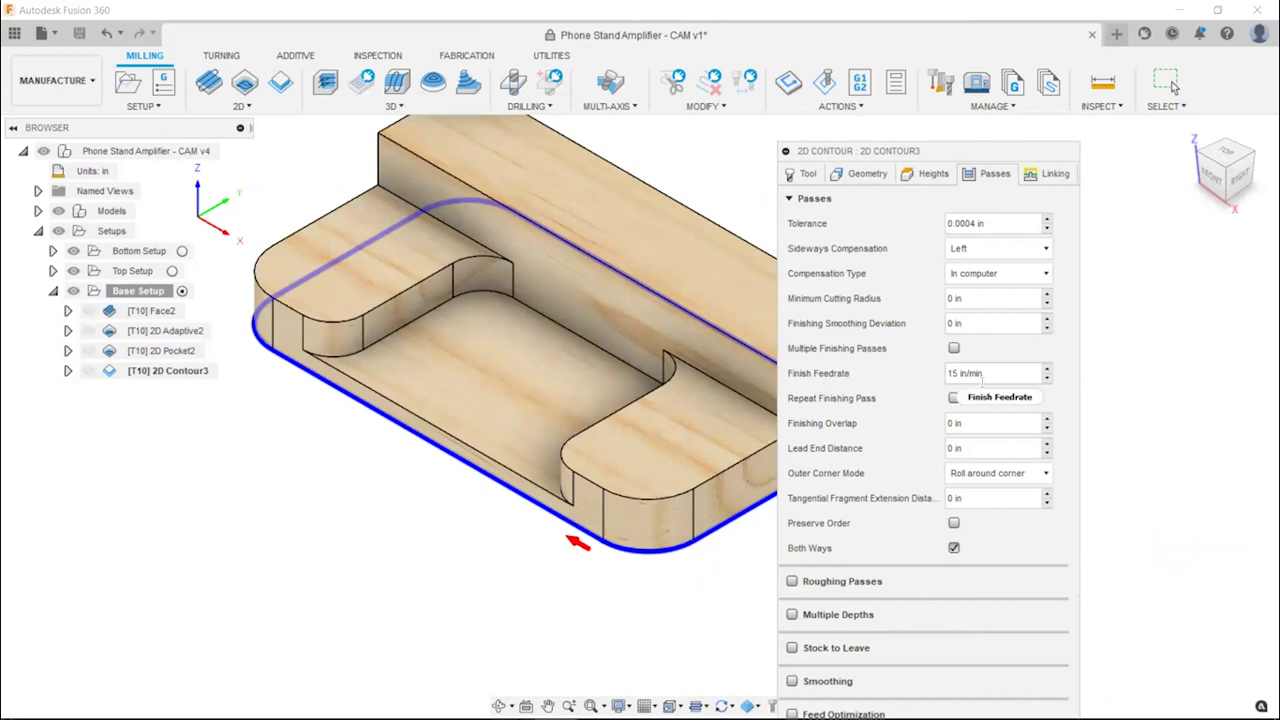
click(1030, 177)
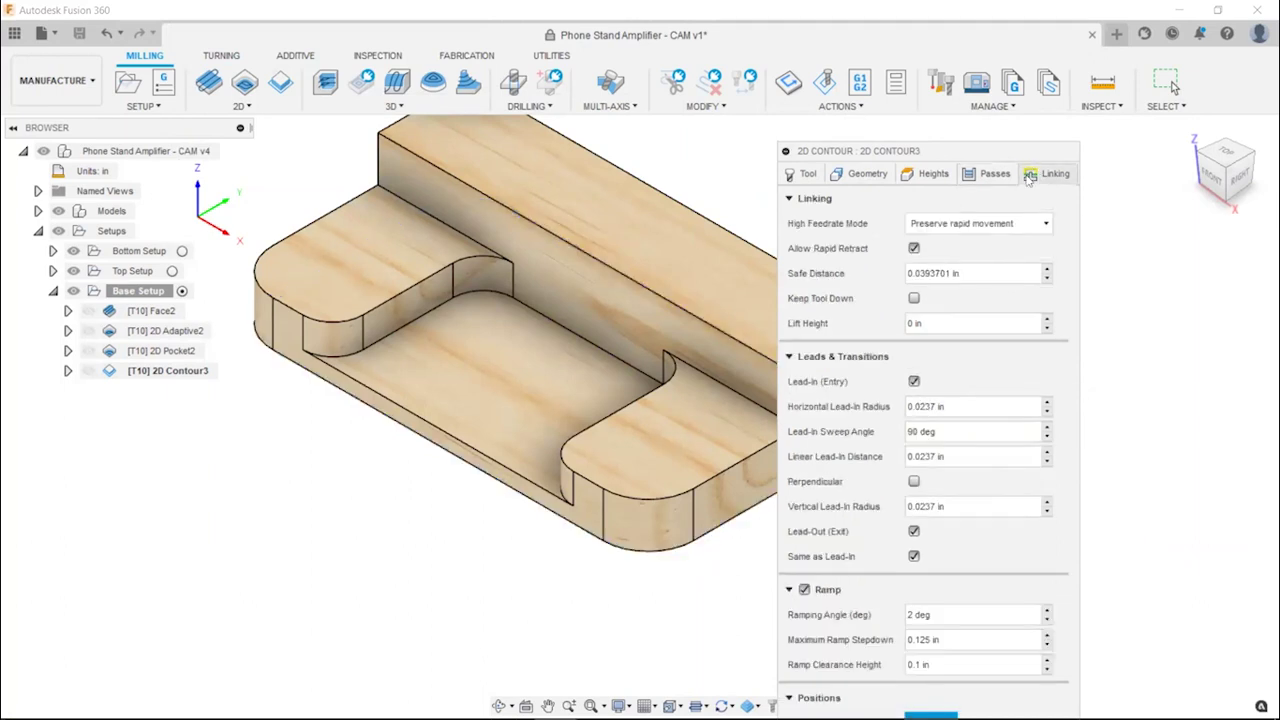
drag(1000, 153, 1053, 42)
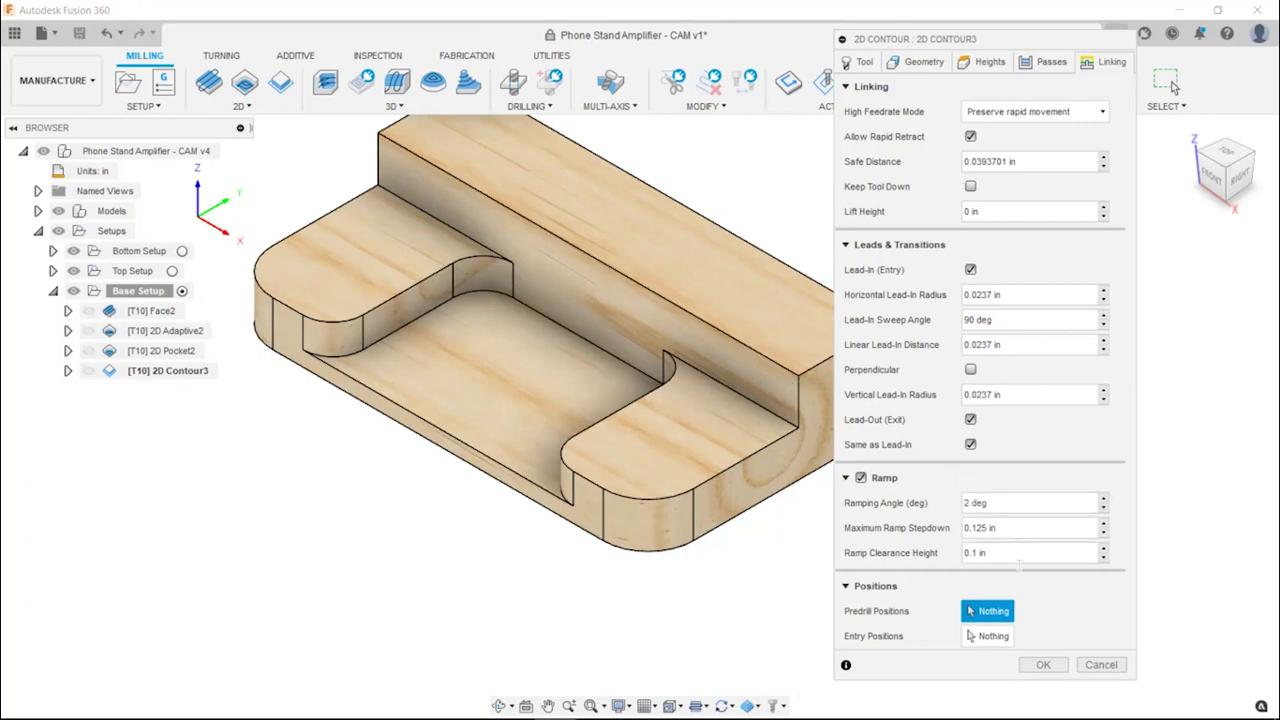
click(1048, 666)
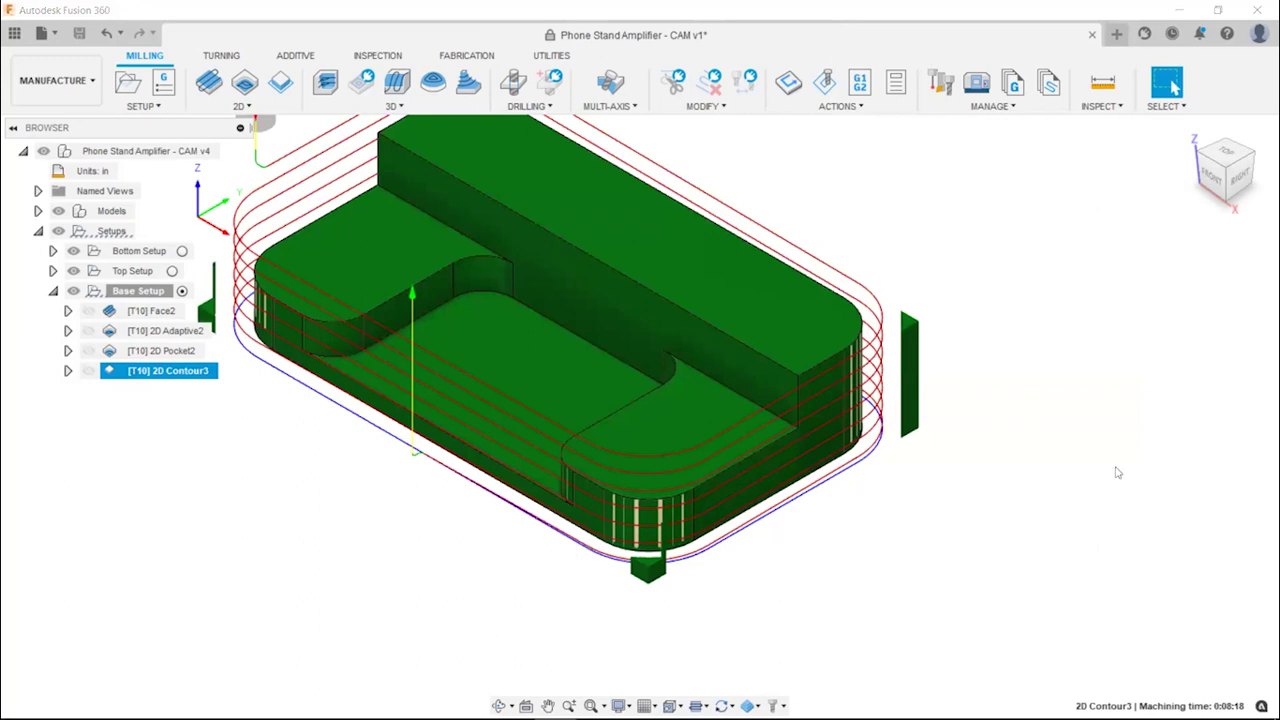
scroll(1080, 545, down, 5)
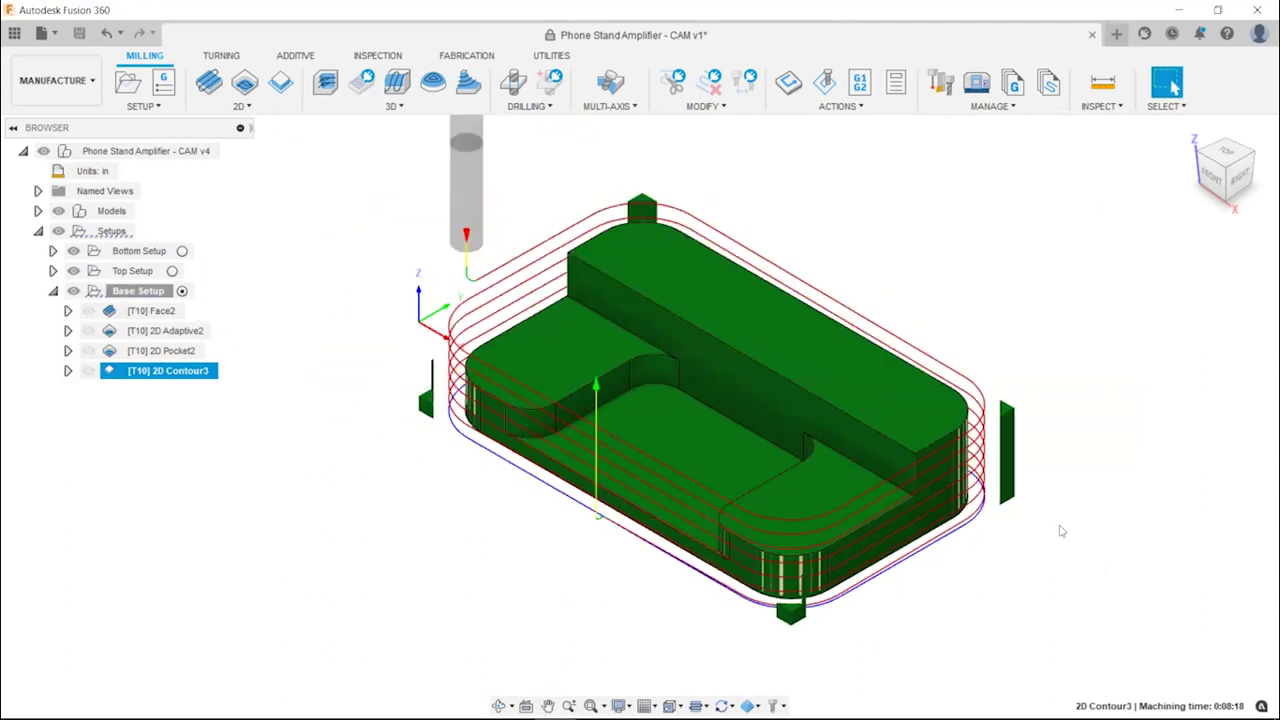
click(1056, 384)
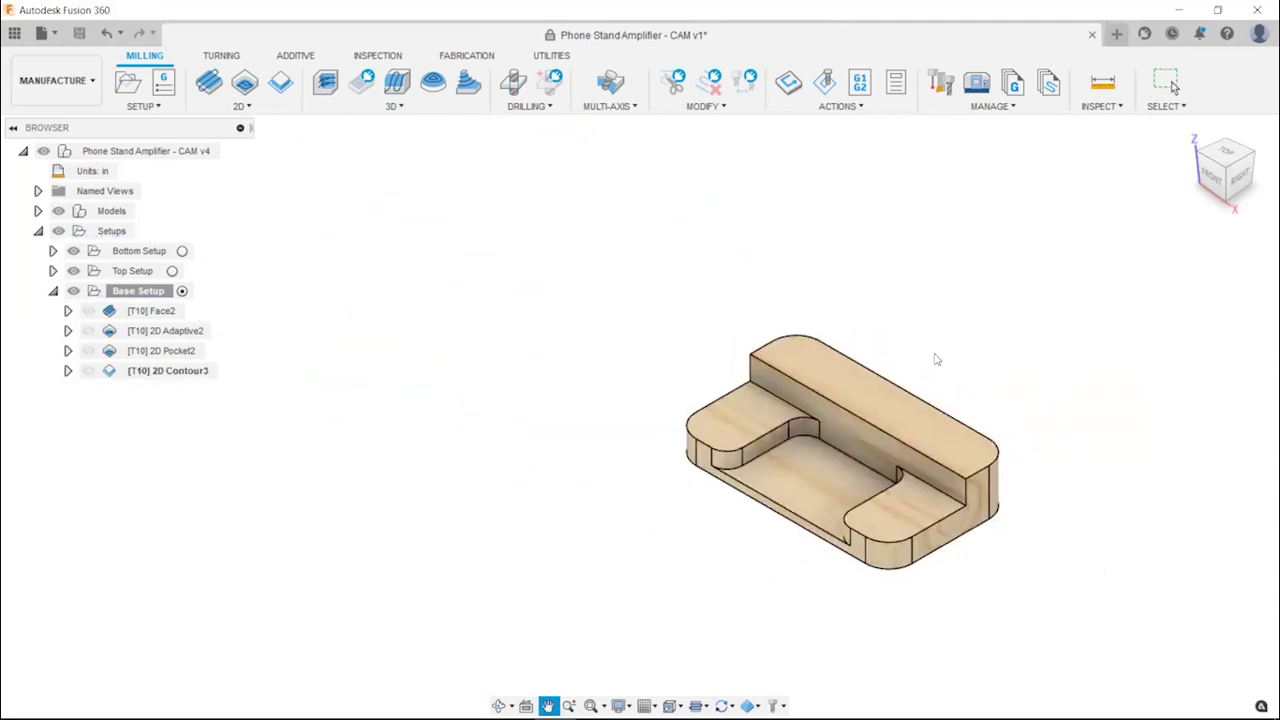
scroll(932, 357, up, 4)
scroll(932, 357, up, 3)
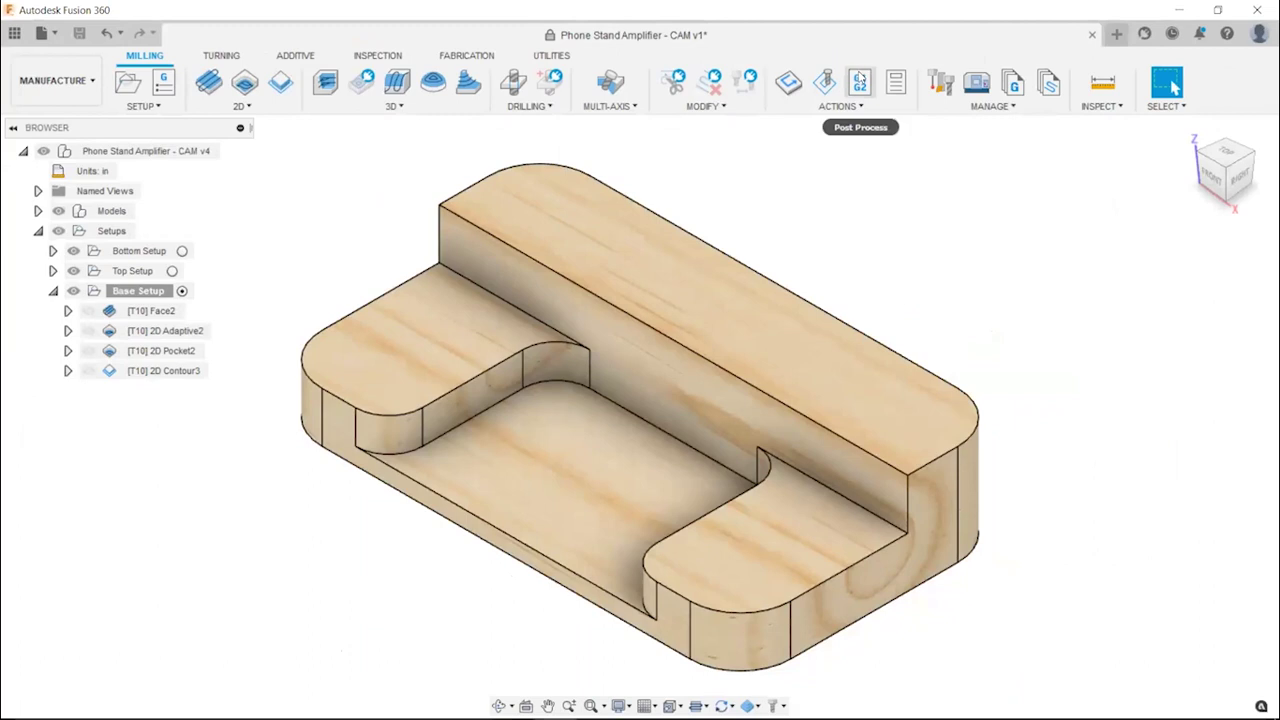
Start post processing, dismiss the multiple-WCS warning, and keep the Grbl / grbl post
click(862, 84)
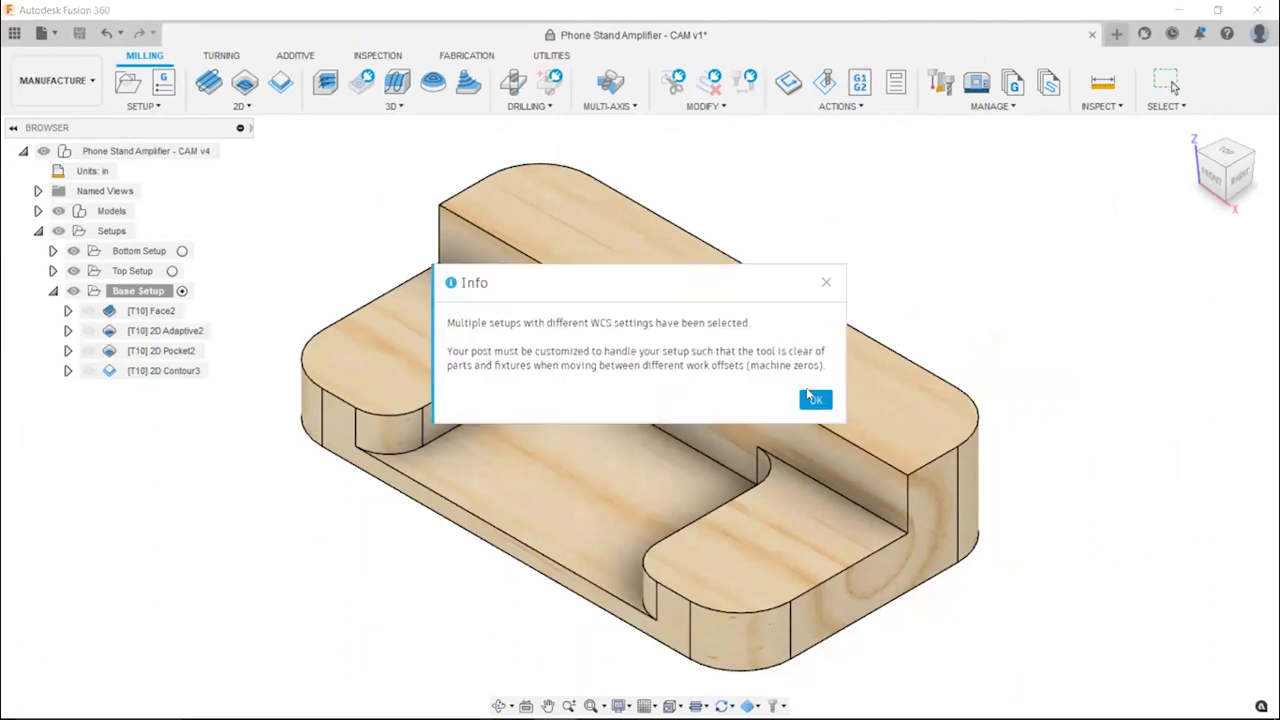
click(816, 401)
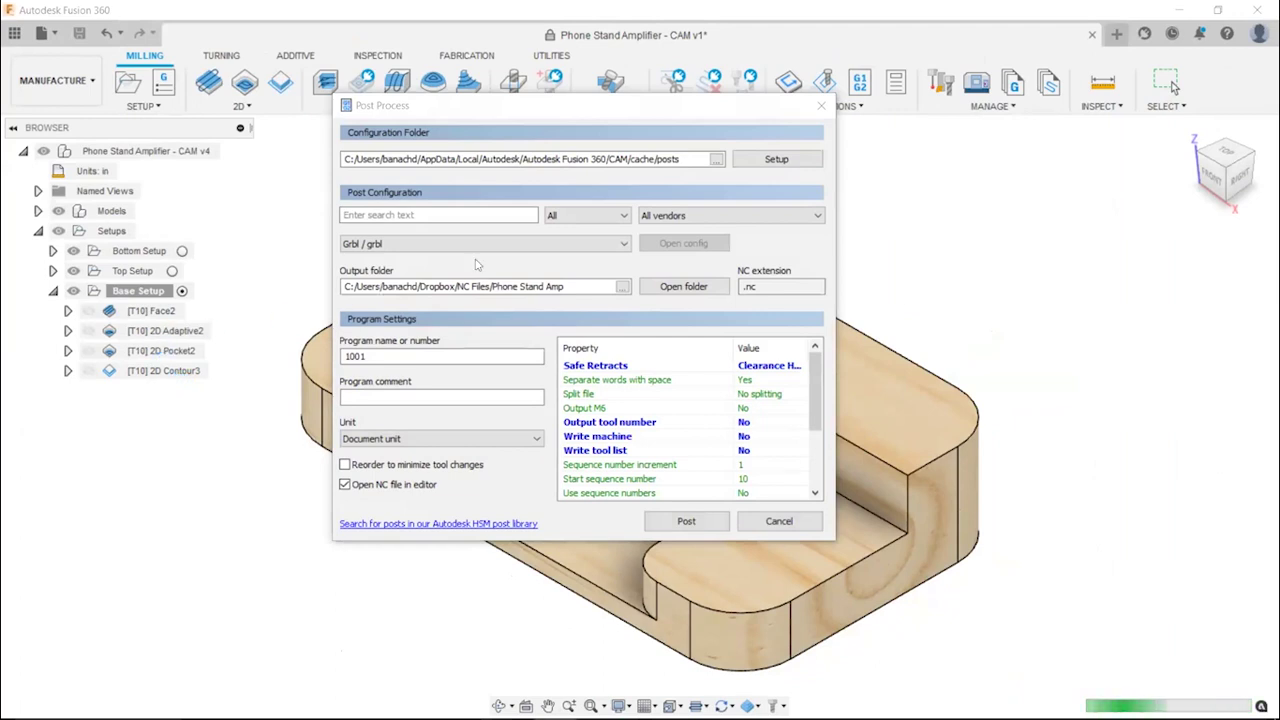
click(558, 107)
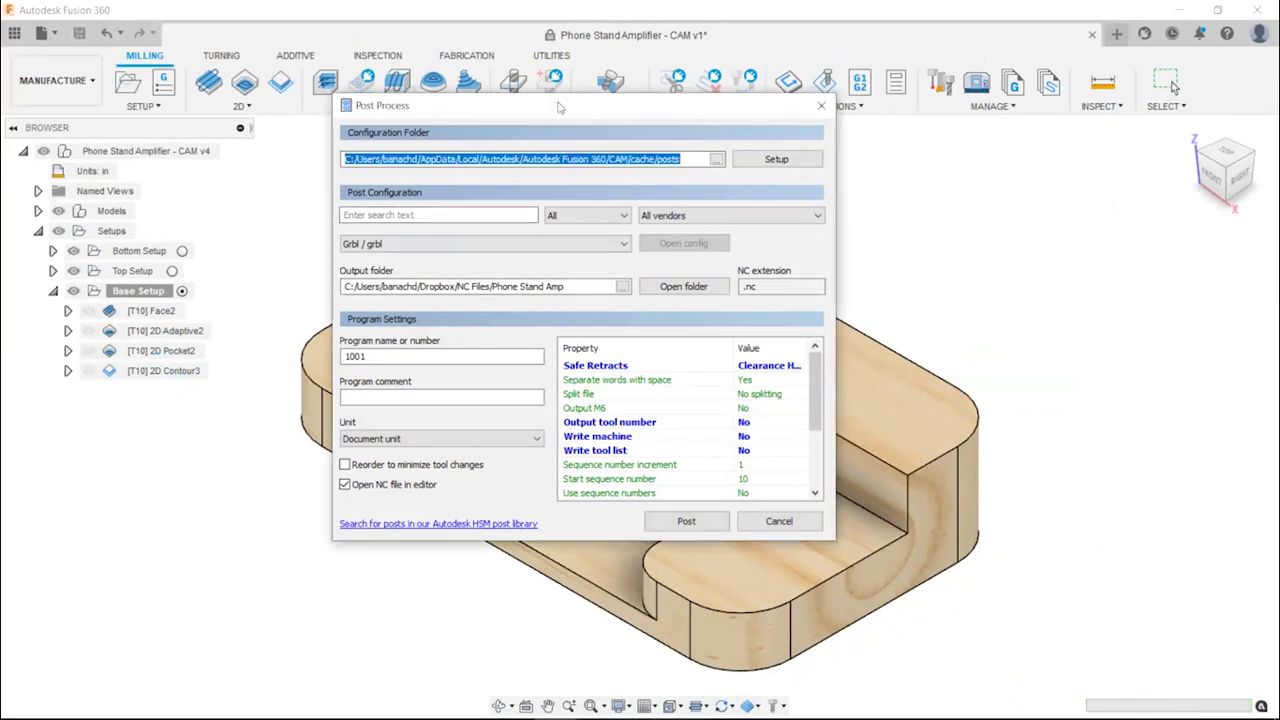
drag(558, 107, 633, 91)
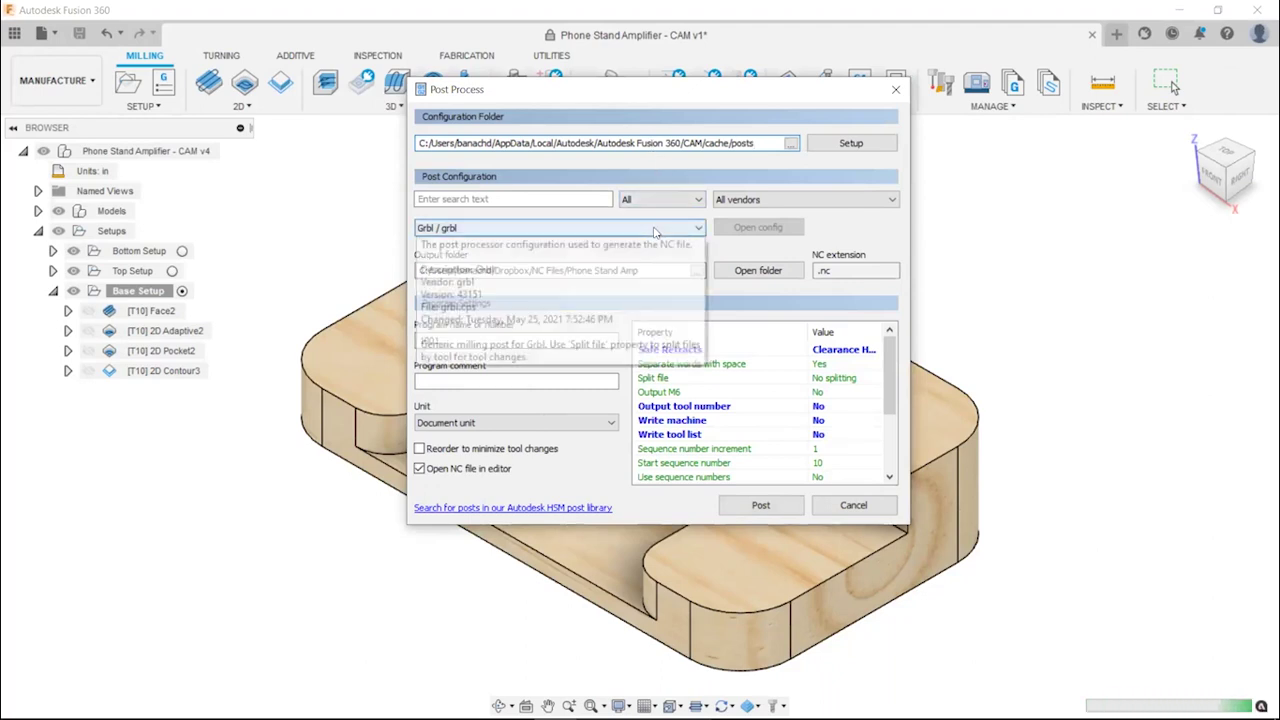
click(474, 233)
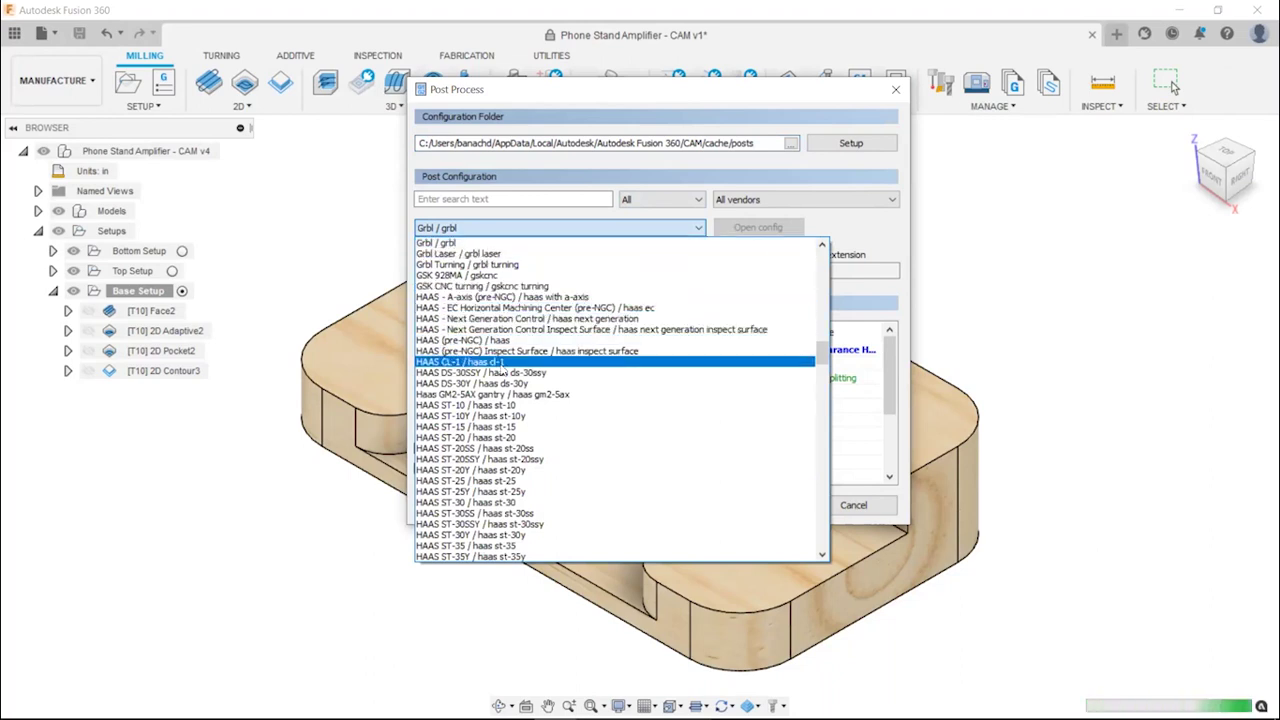
scroll(533, 376, down, 7)
scroll(533, 376, down, 9)
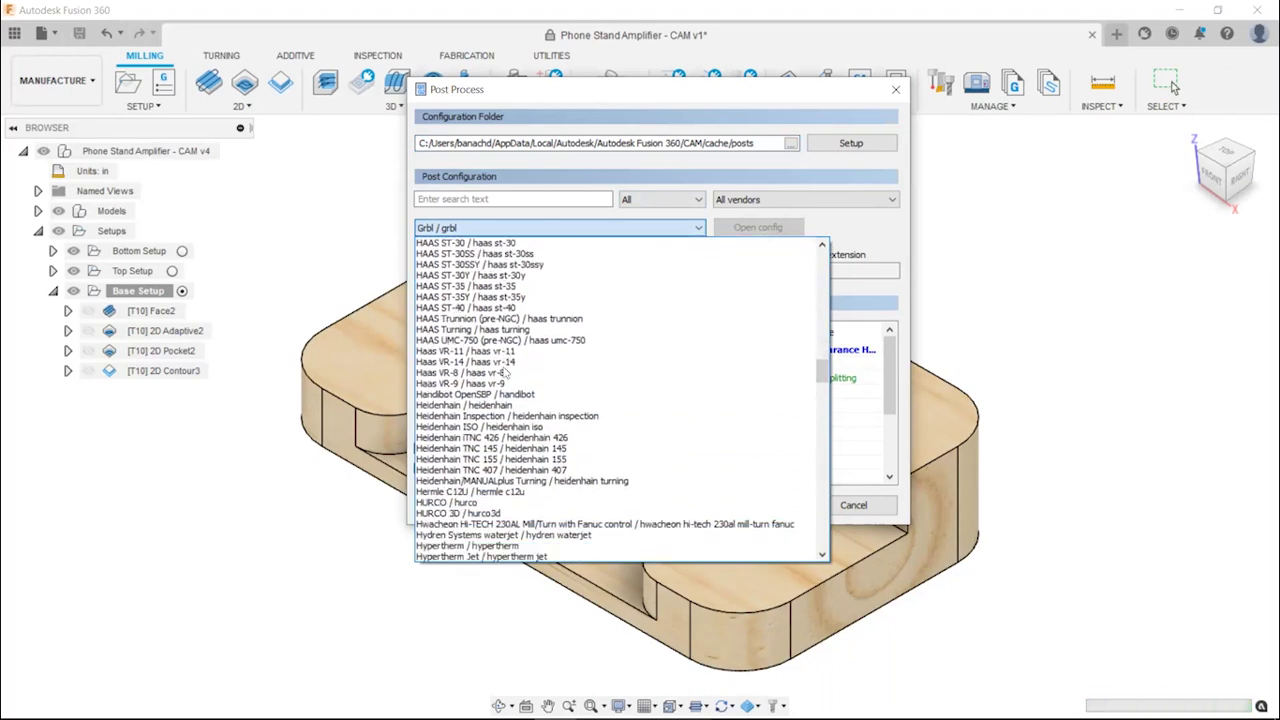
scroll(505, 371, down, 20)
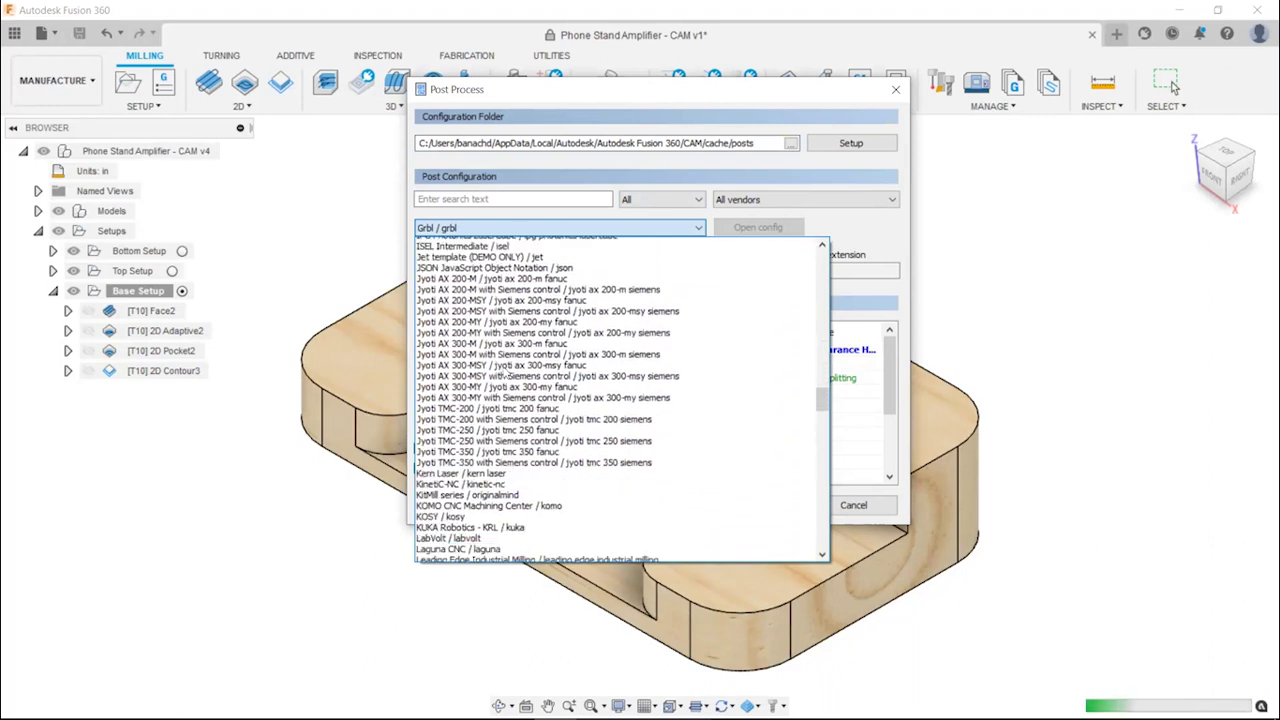
scroll(505, 372, down, 20)
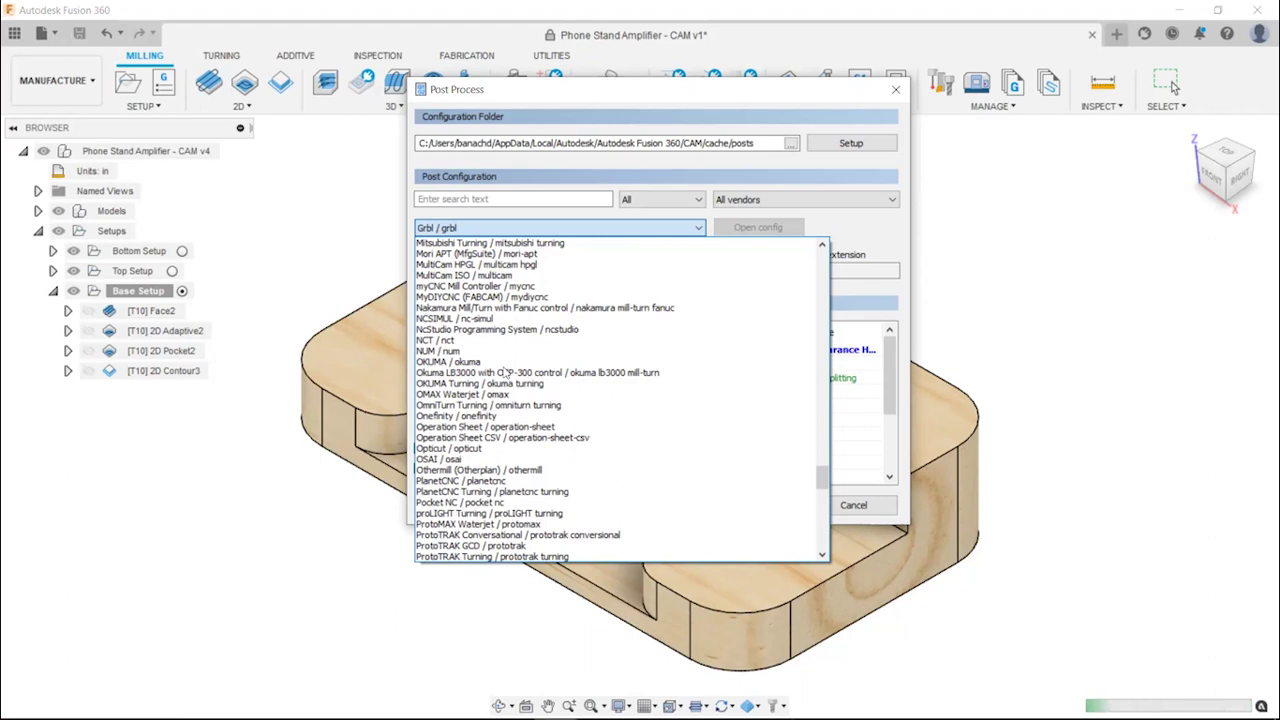
click(890, 407)
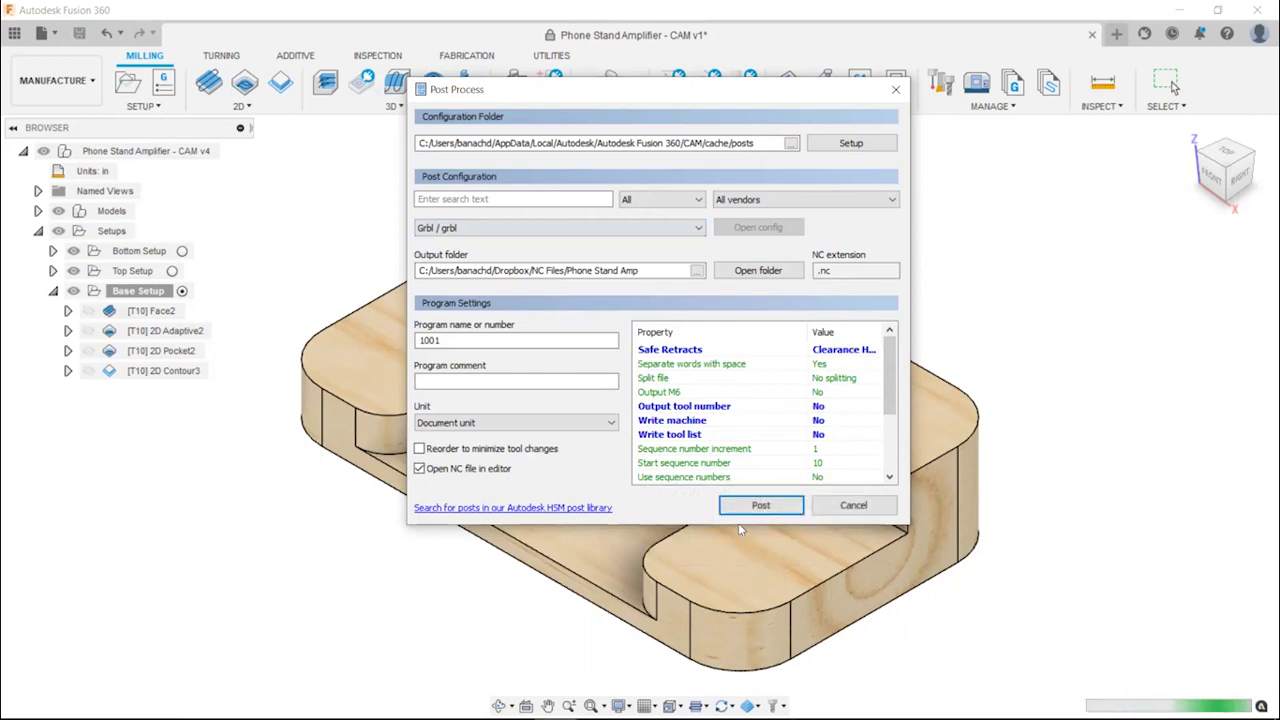
Post the NC code and save it as 'Base NC file'
click(761, 506)
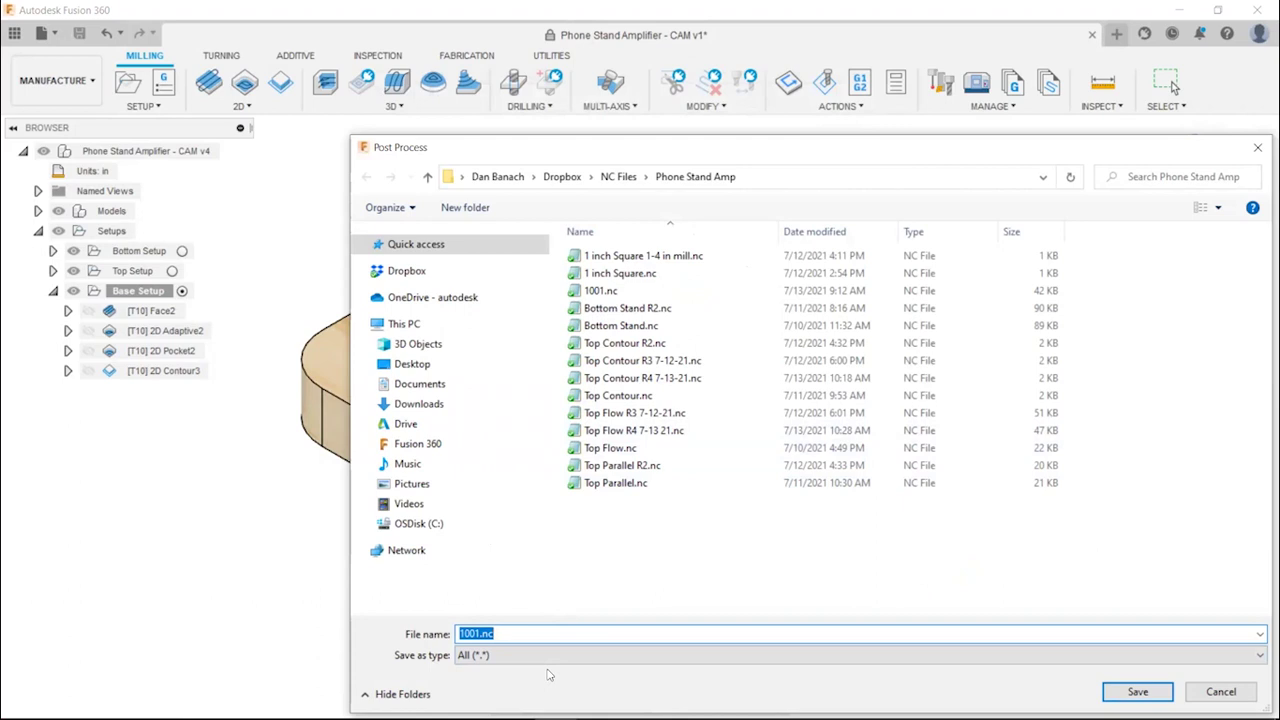
text(Base NC file)
key(Return)
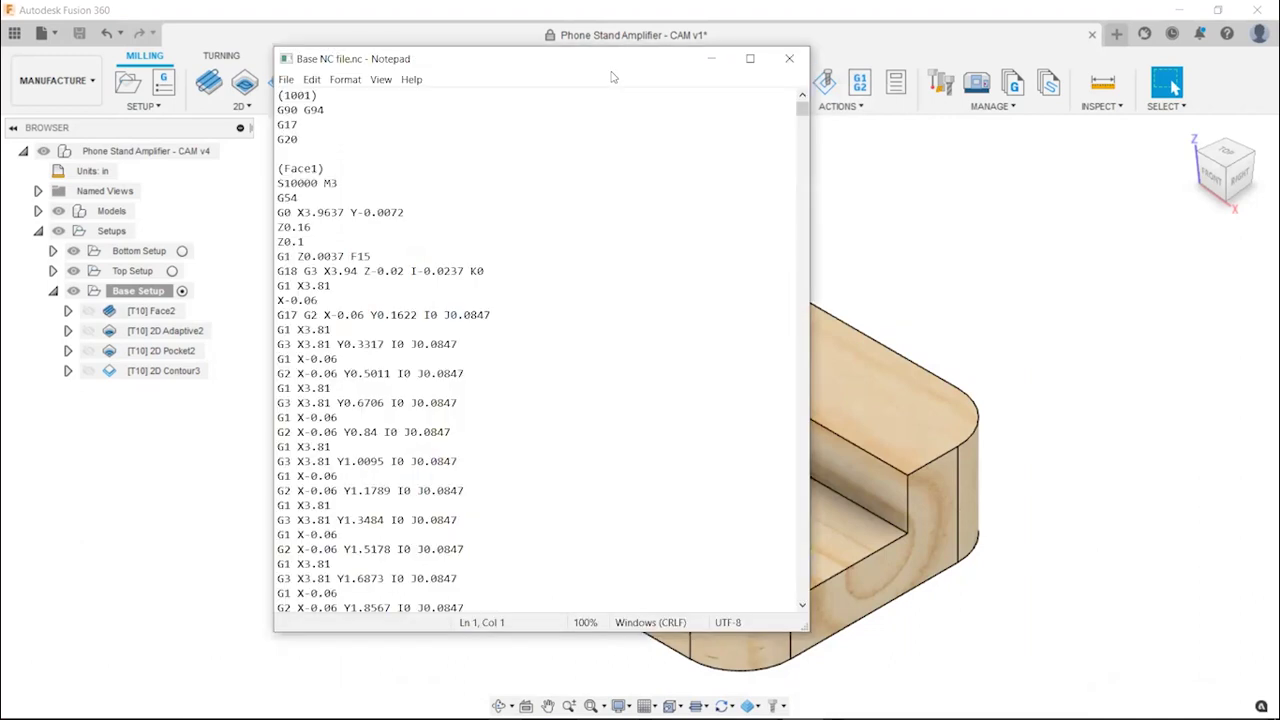
Maximize Notepad, scroll through the G-code to the final M30 line, then close it
click(751, 57)
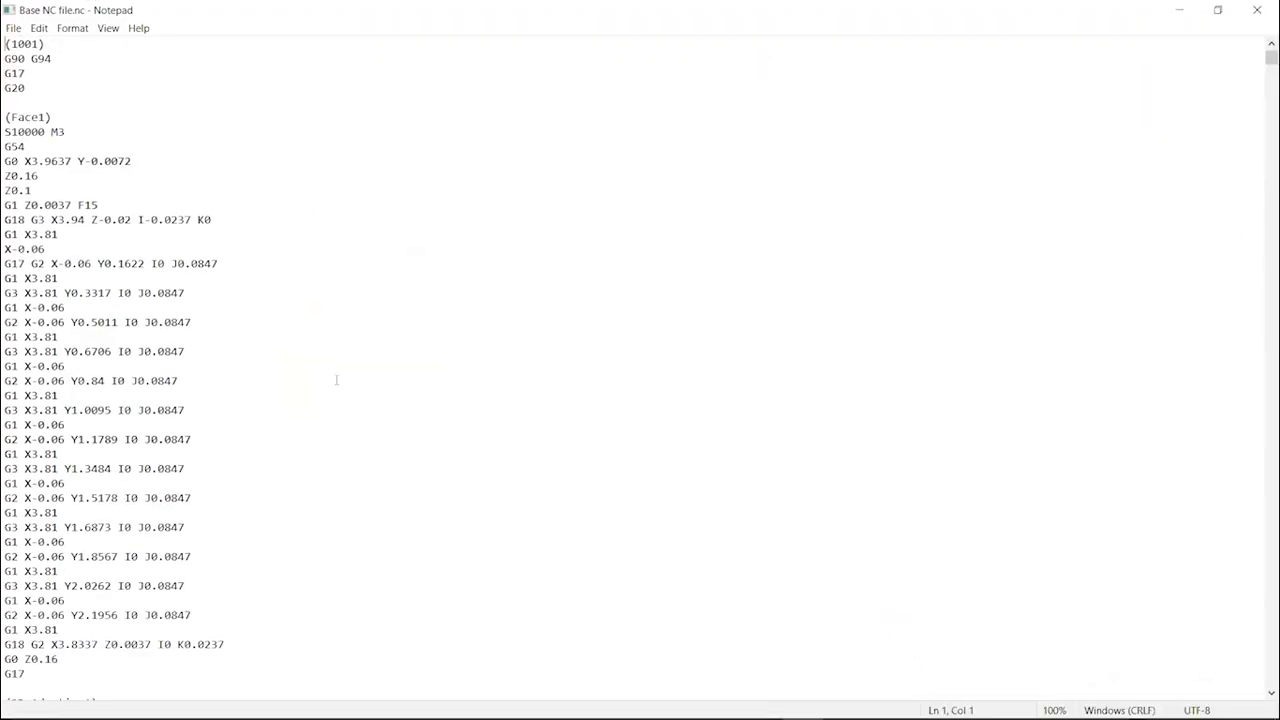
scroll(129, 256, down, 2)
scroll(131, 257, up, 2)
scroll(64, 153, down, 2)
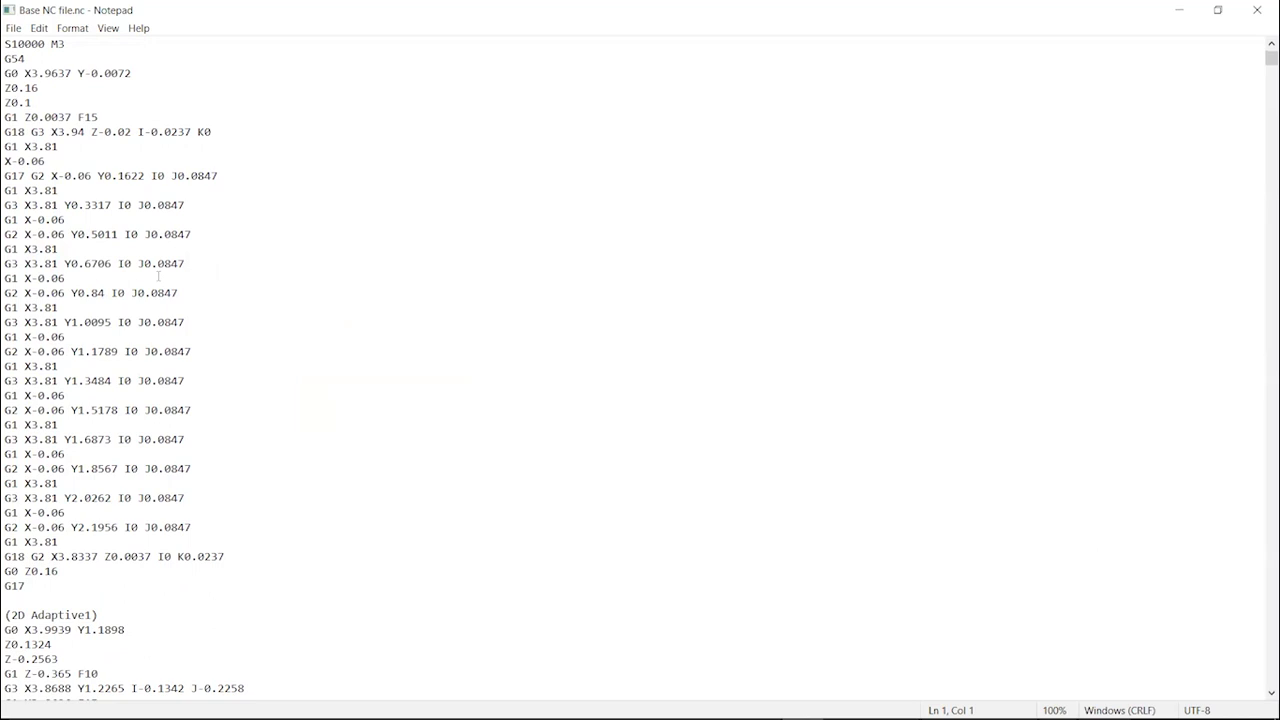
scroll(228, 376, down, 14)
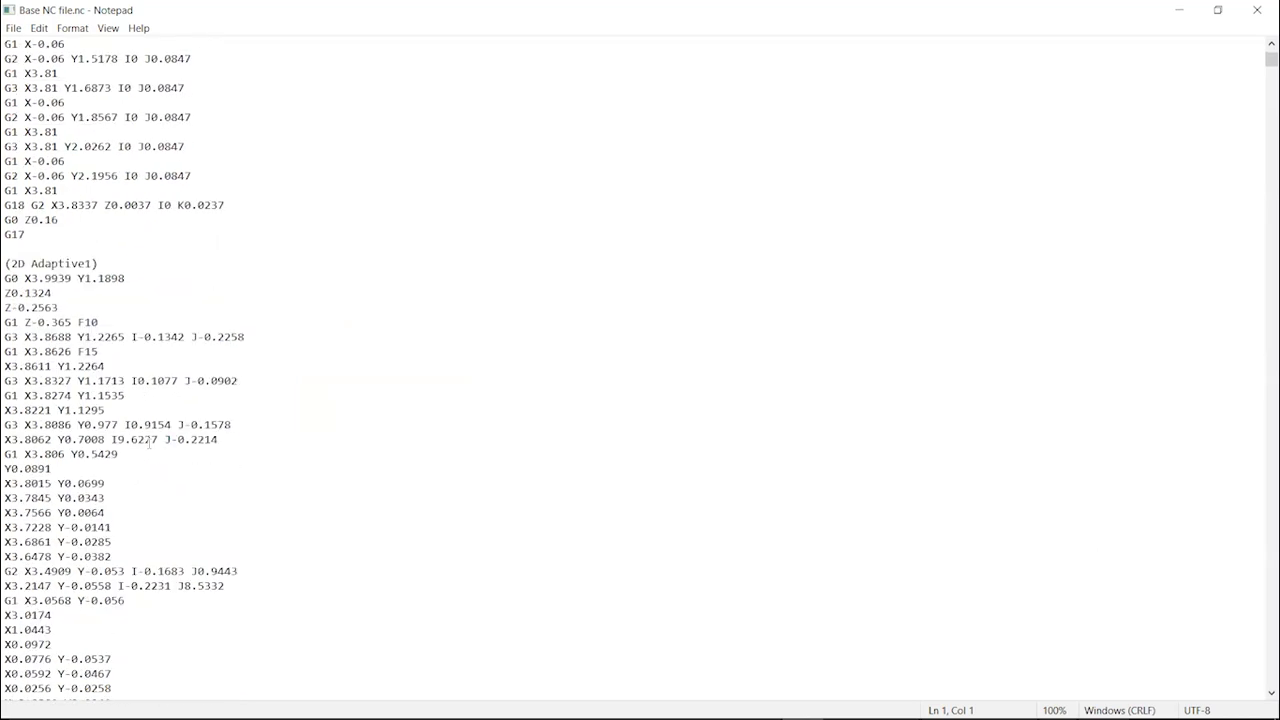
scroll(149, 443, down, 20)
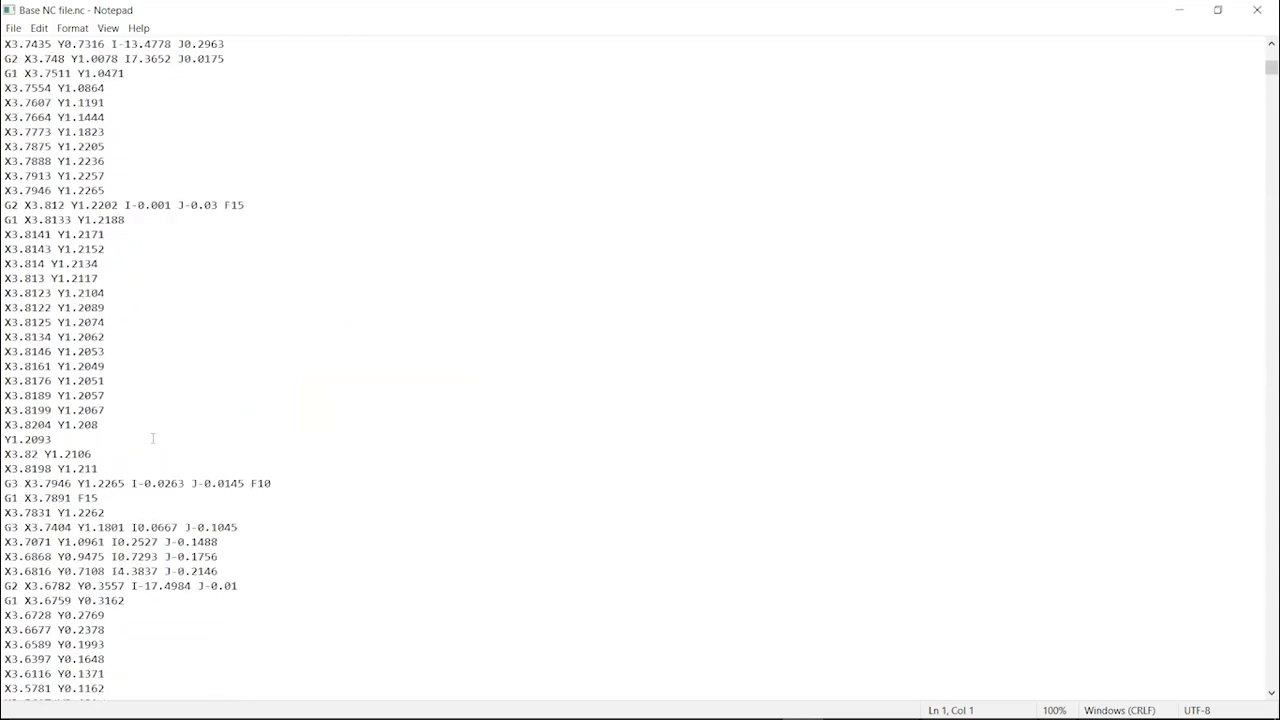
scroll(157, 432, down, 20)
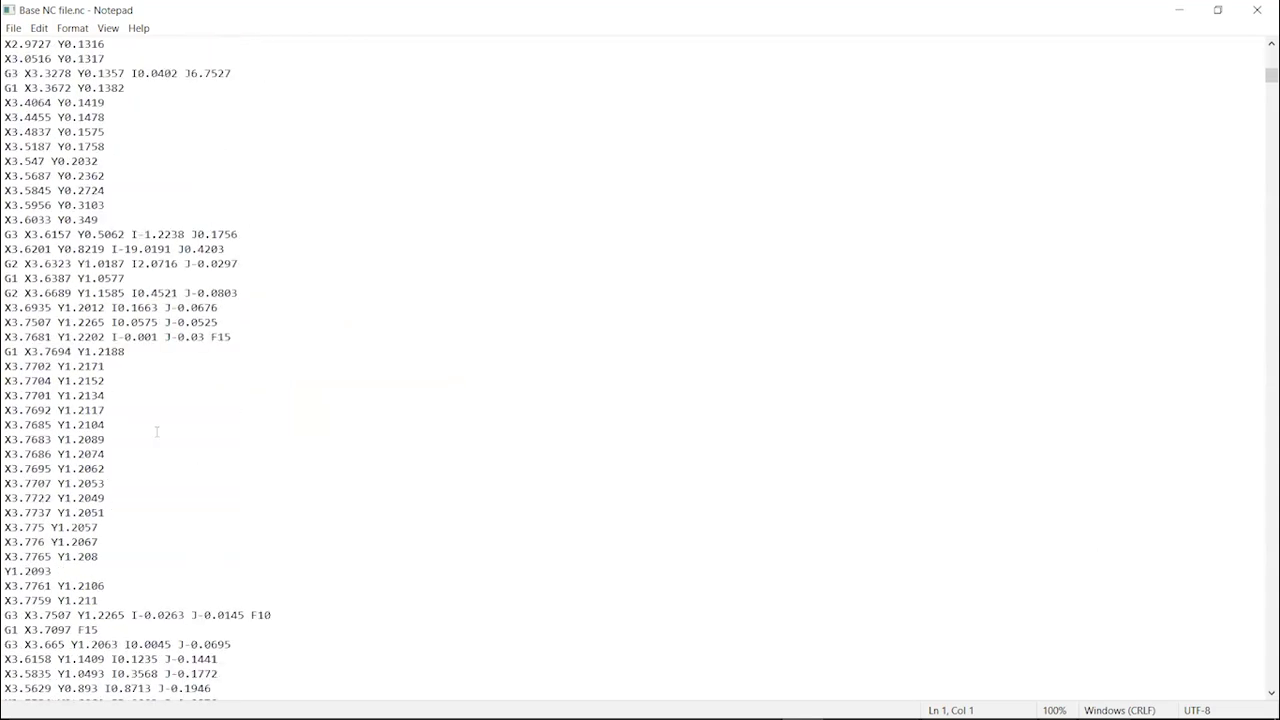
scroll(157, 432, down, 20)
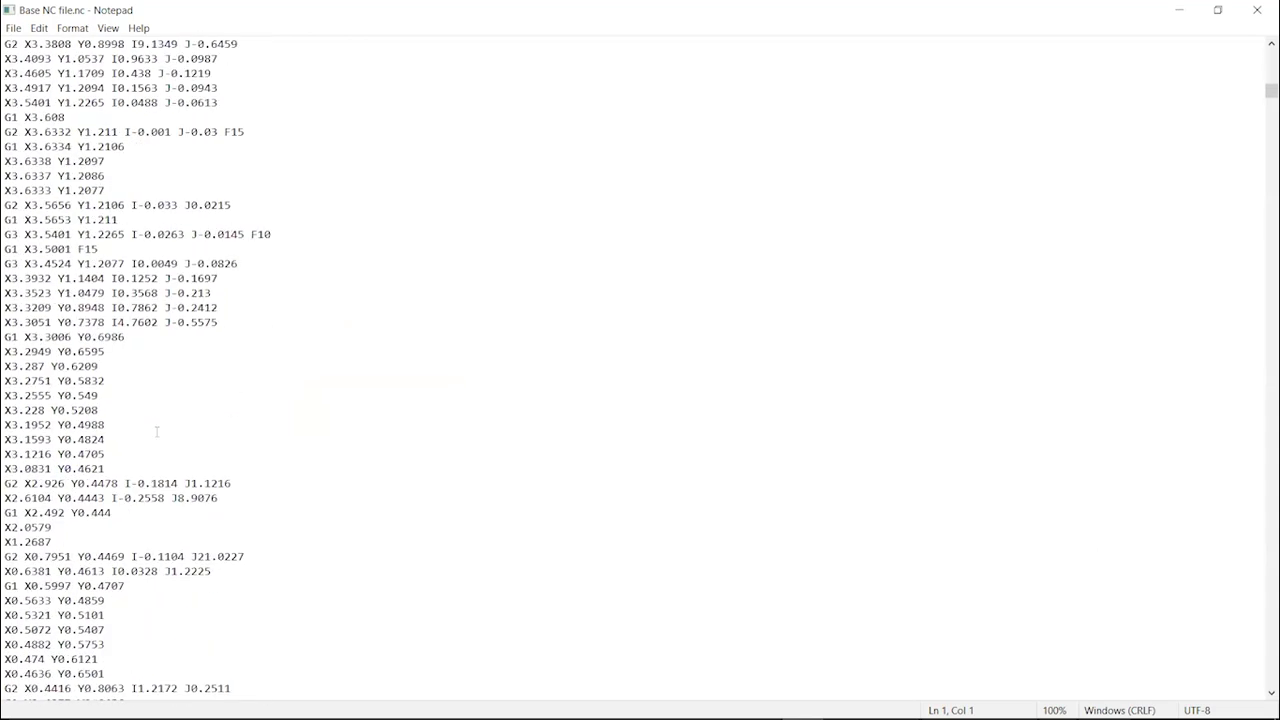
scroll(157, 432, down, 20)
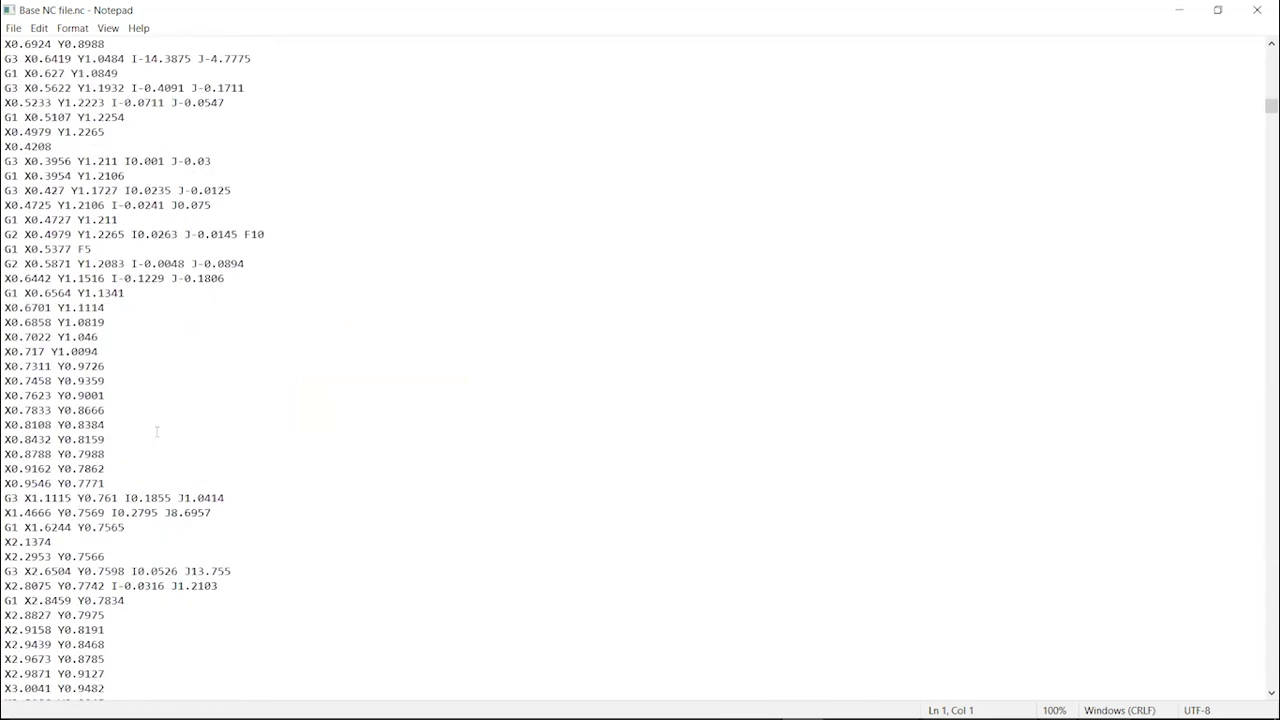
scroll(157, 432, down, 20)
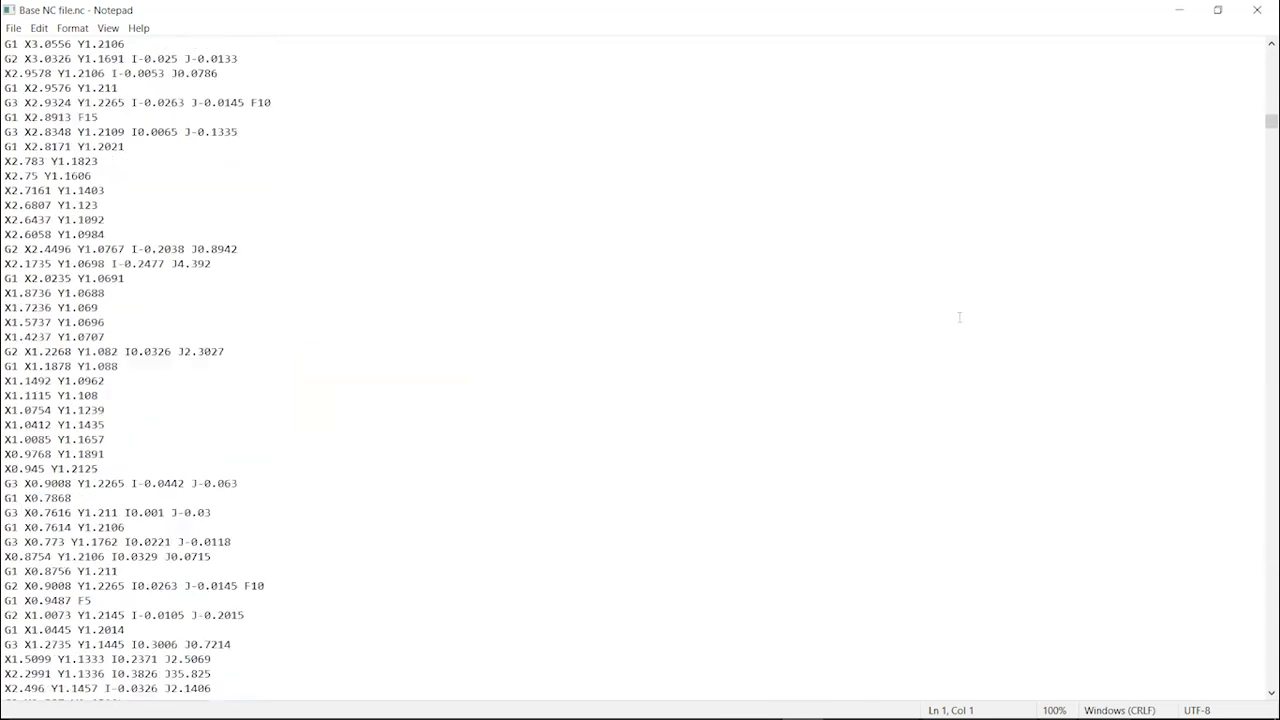
drag(1270, 121, 1270, 680)
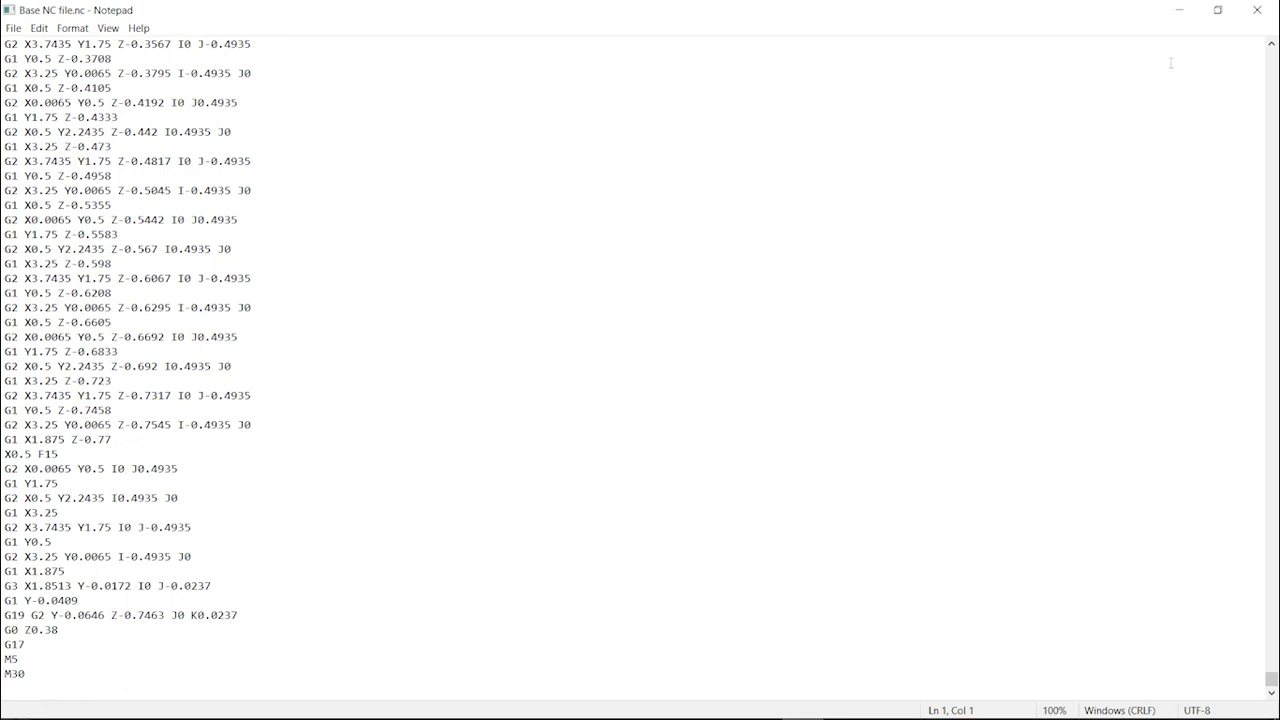
click(1258, 10)
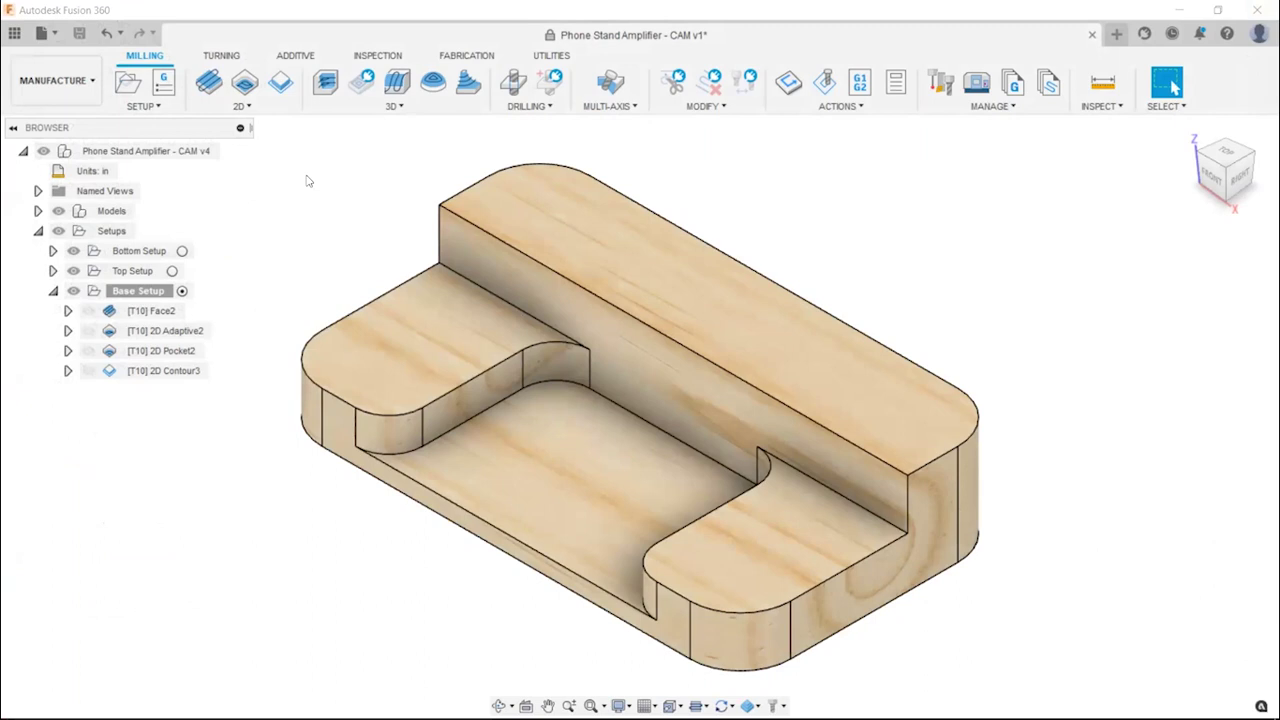
Make Top Setup the active setup
click(358, 106)
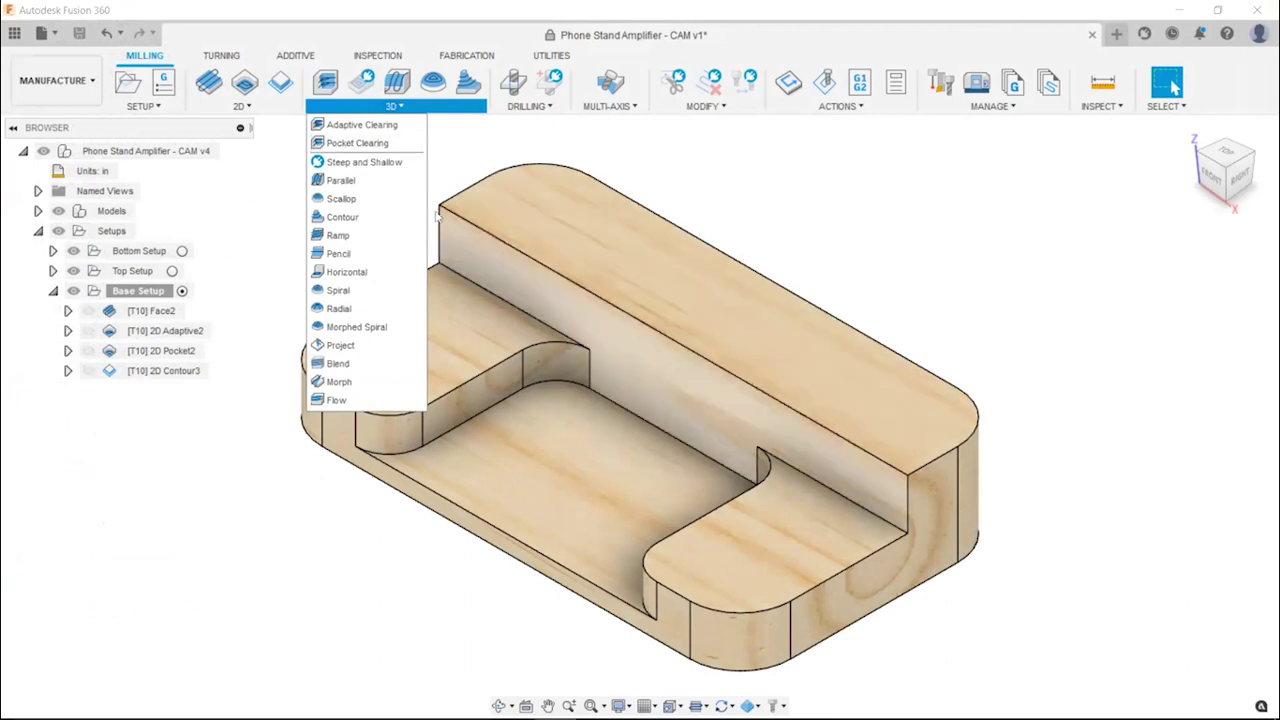
mouse_move(348, 146)
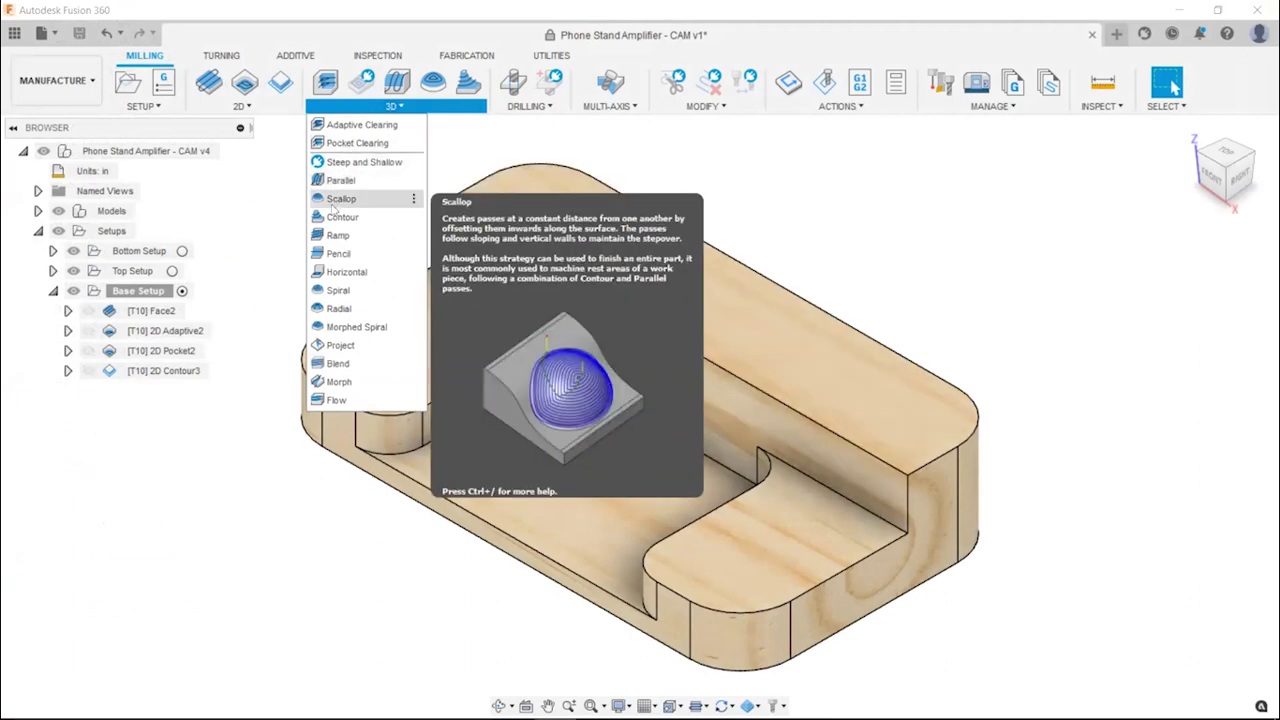
click(205, 504)
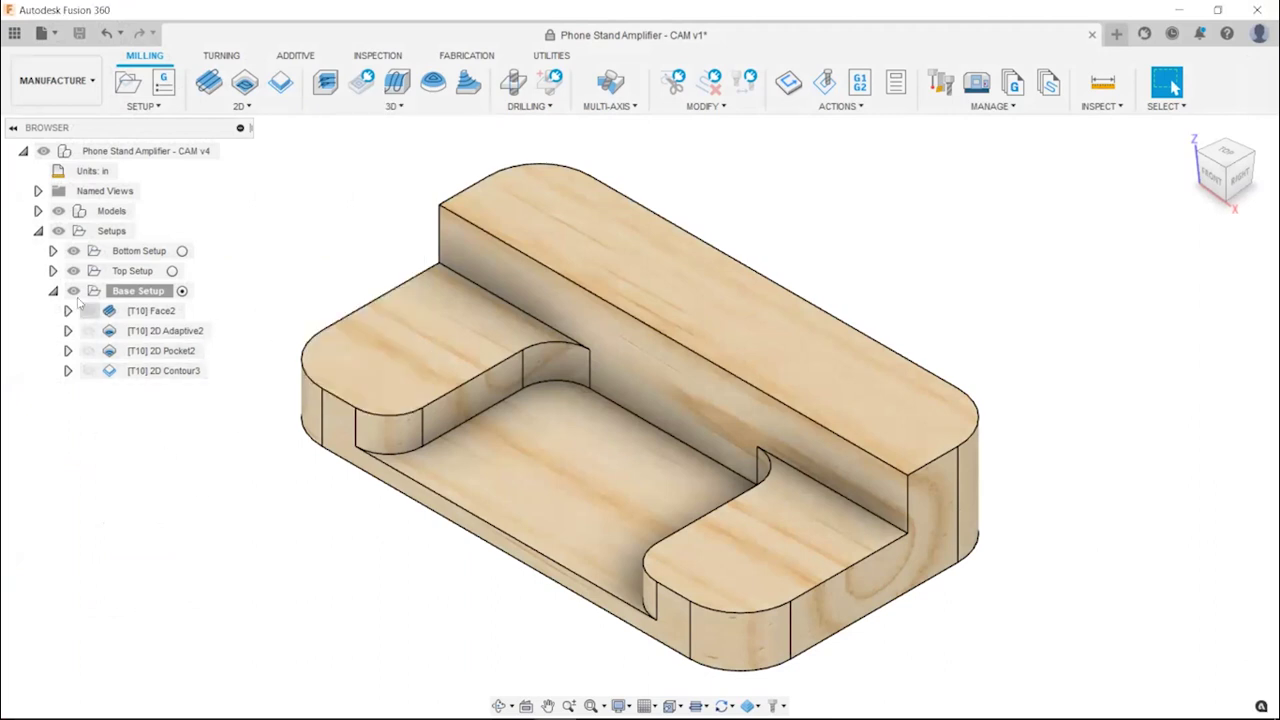
click(53, 271)
click(132, 271)
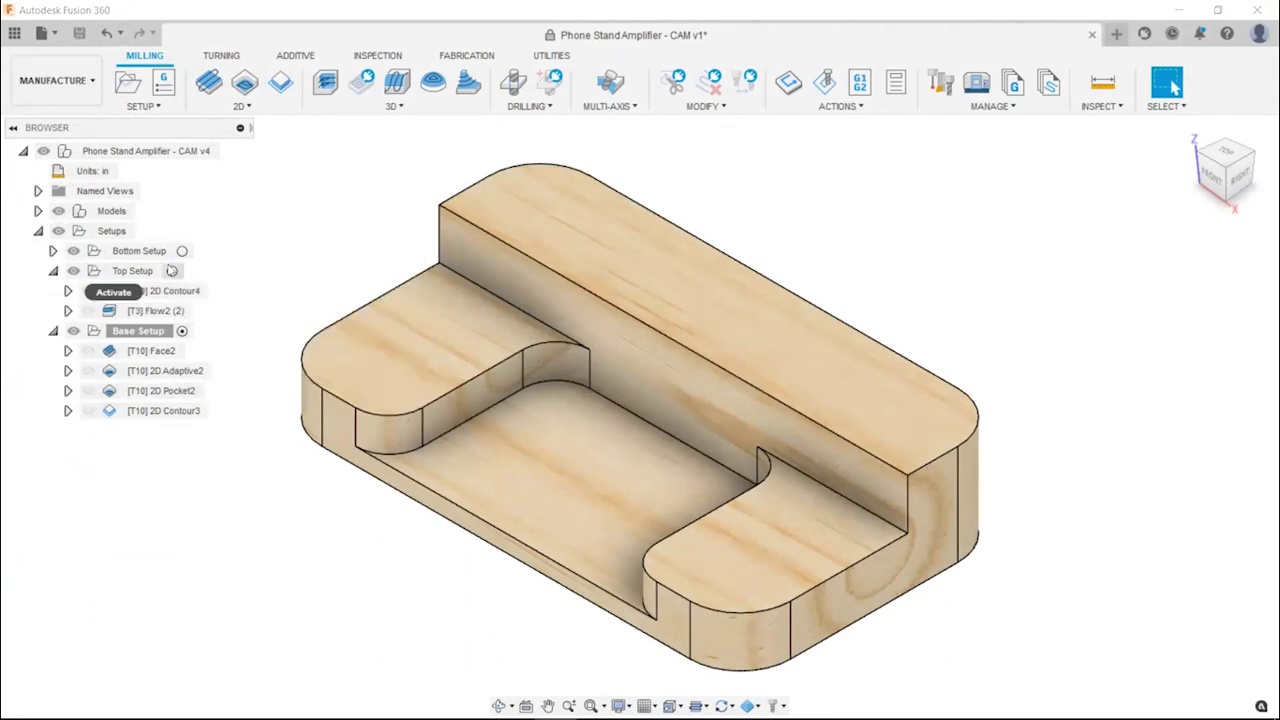
click(173, 271)
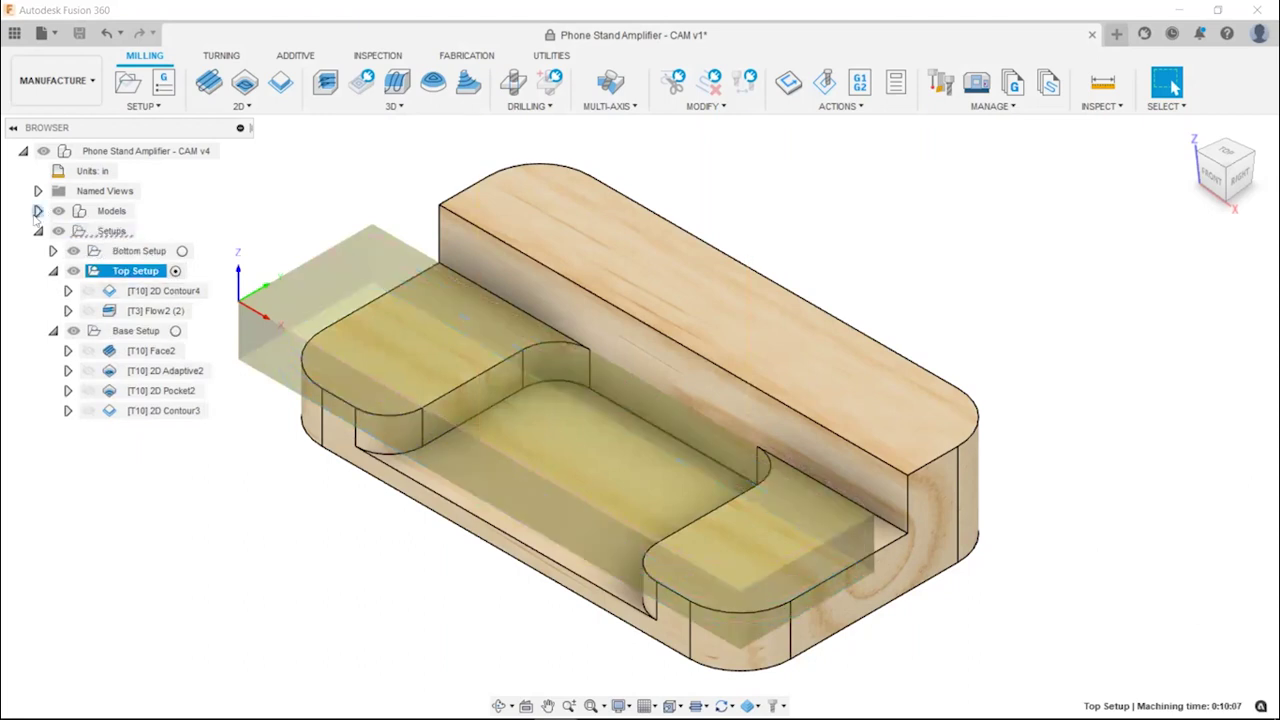
Show the Top Stop:1 body and hide Base:1
click(38, 211)
click(53, 231)
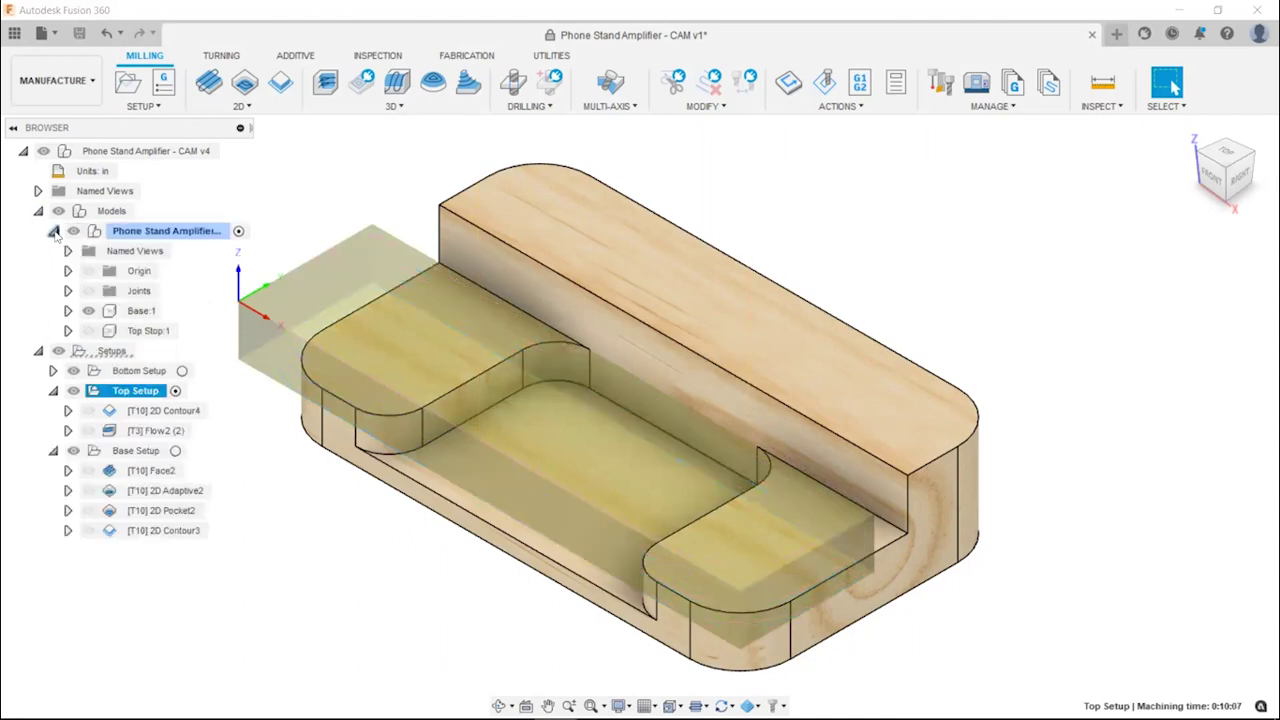
click(89, 331)
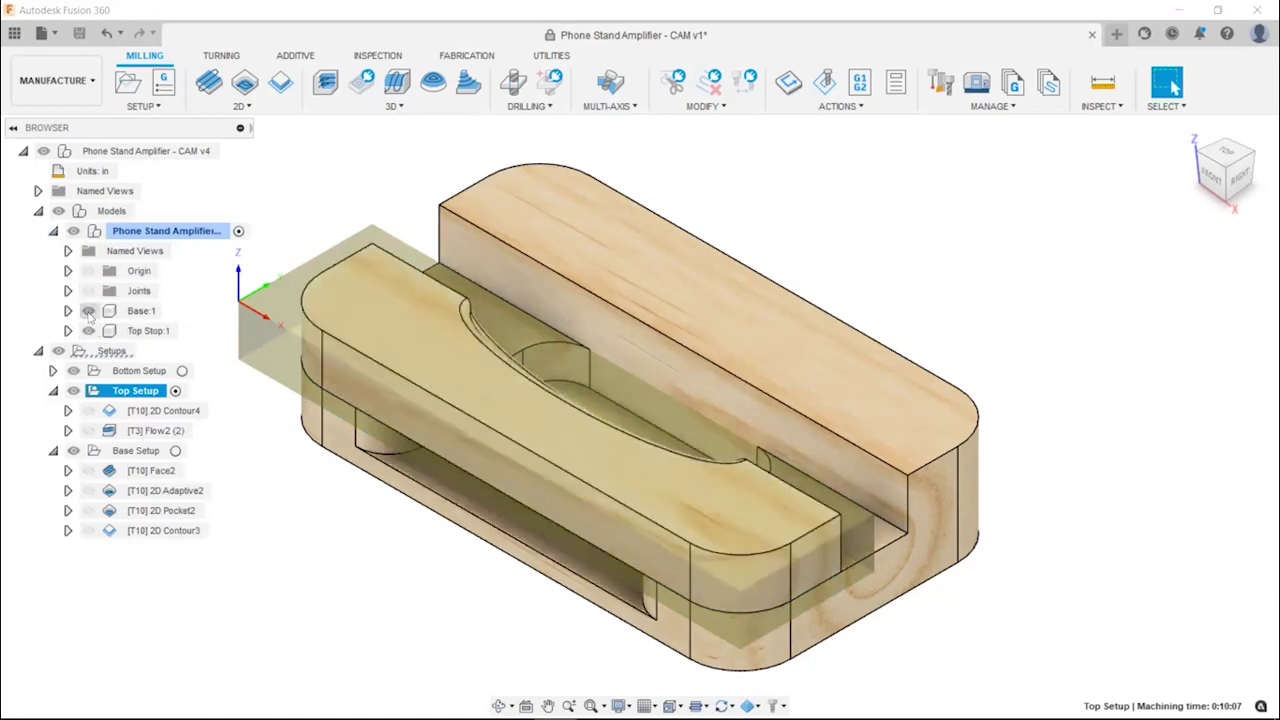
click(89, 311)
Tidy the browser and start a simulation of Top Setup's toolpaths
click(292, 514)
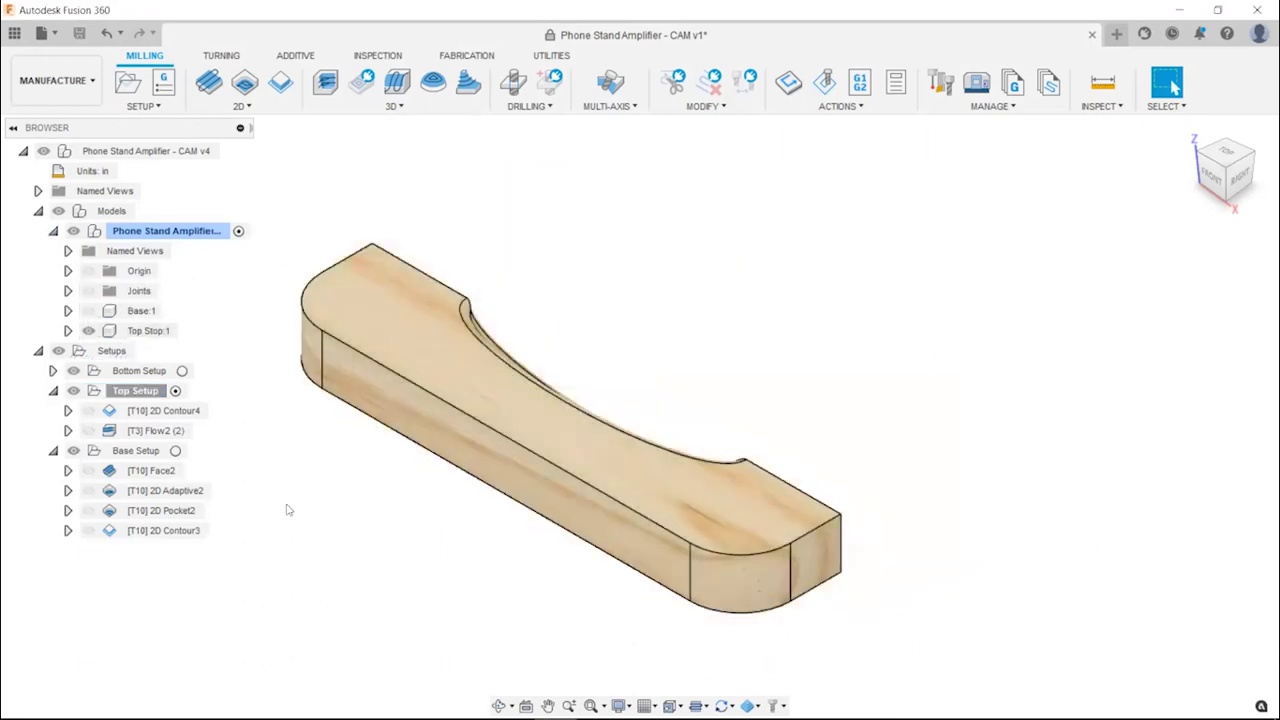
click(95, 392)
drag(145, 391, 152, 393)
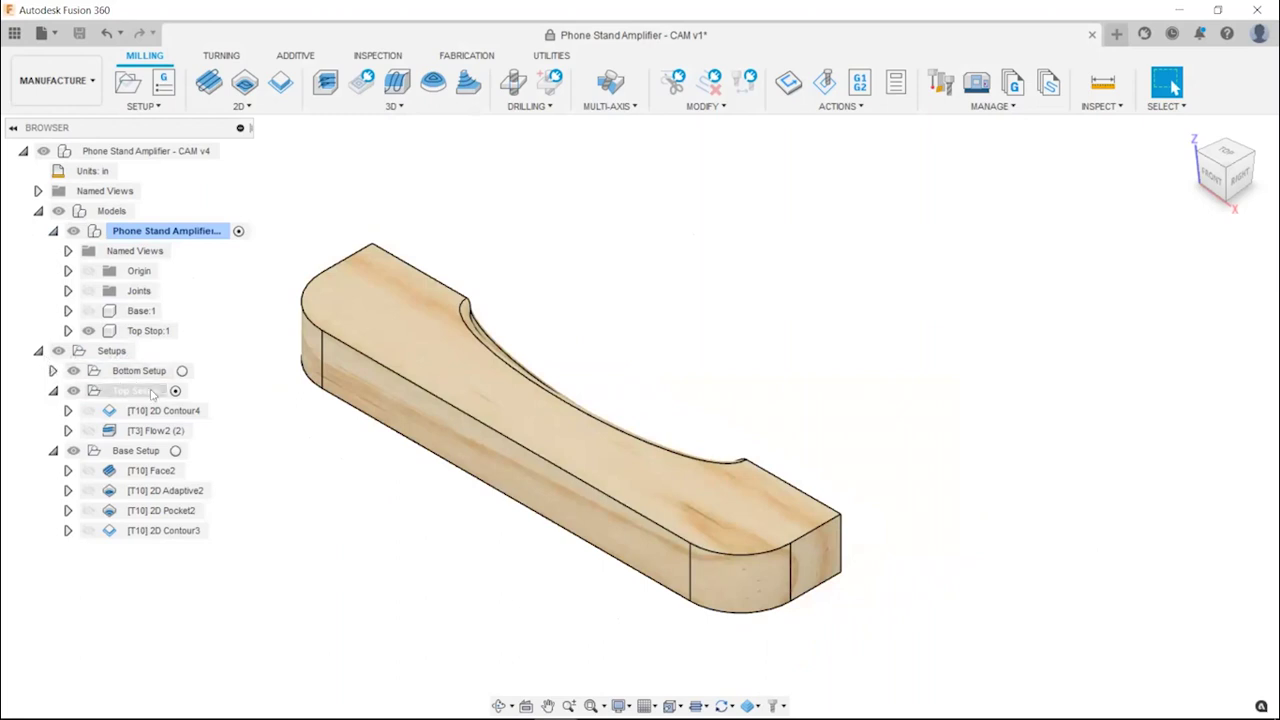
click(53, 451)
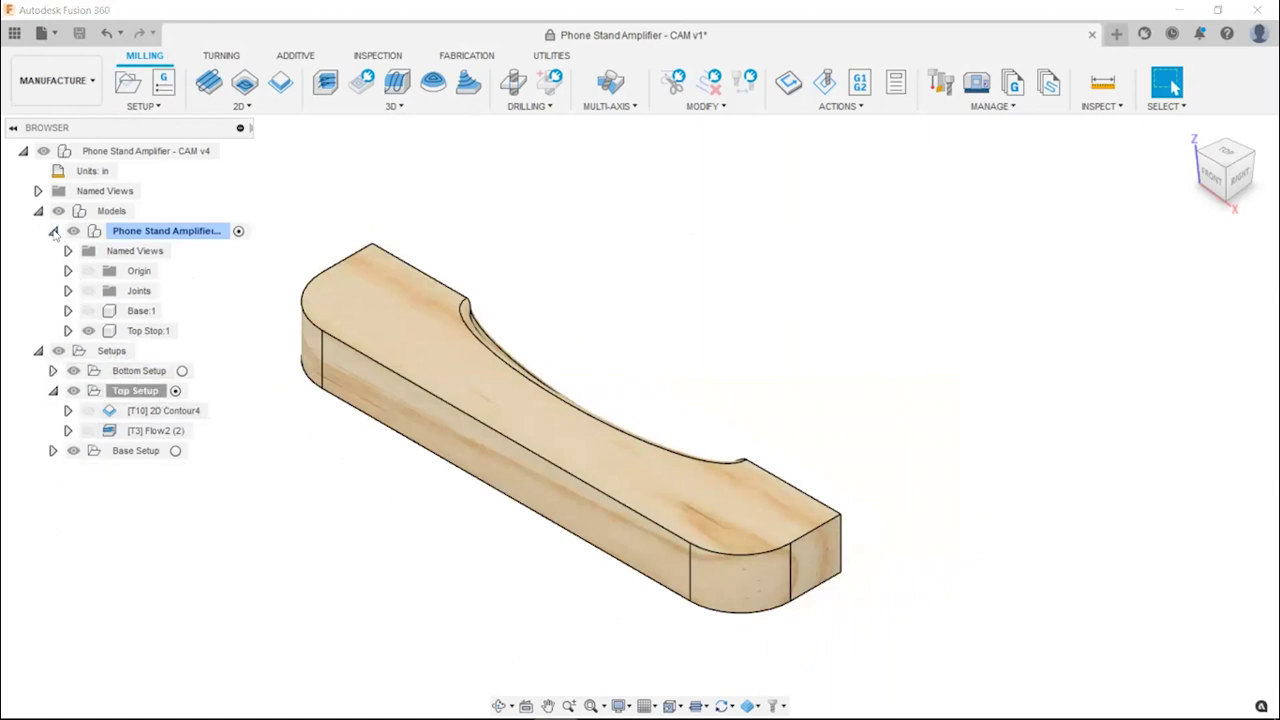
click(53, 231)
drag(145, 290, 148, 289)
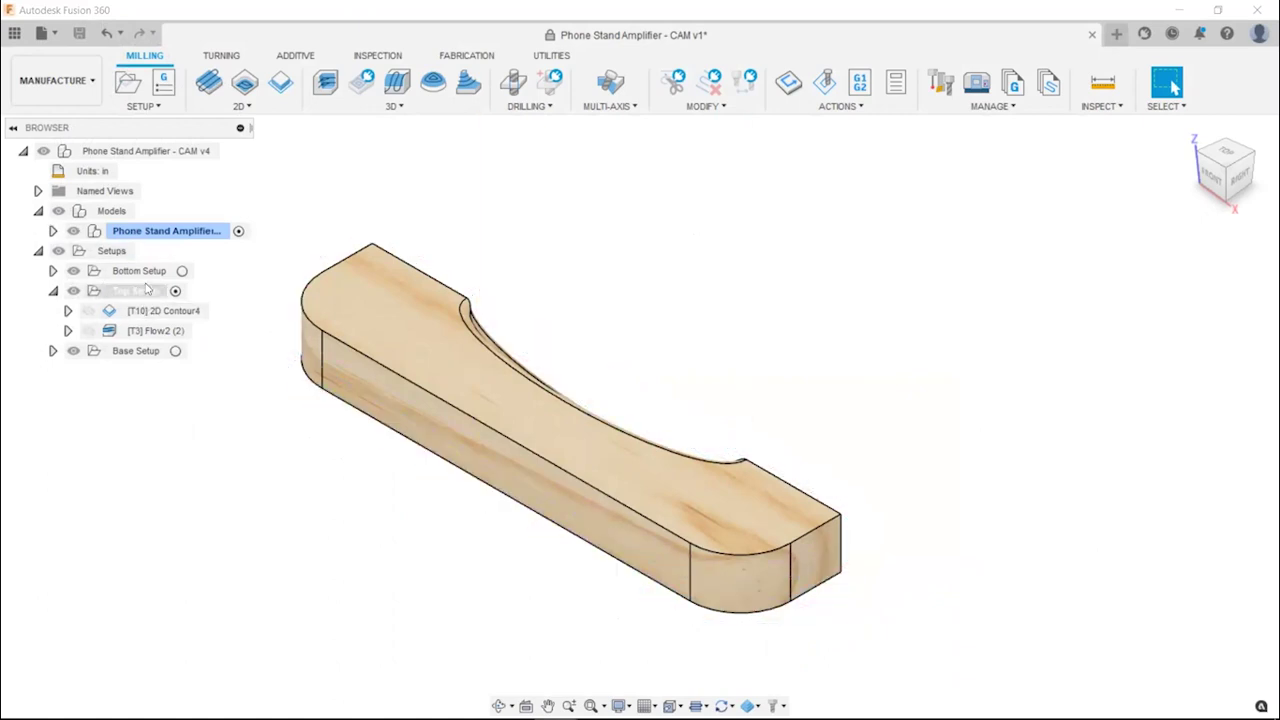
right_click(147, 290)
click(219, 175)
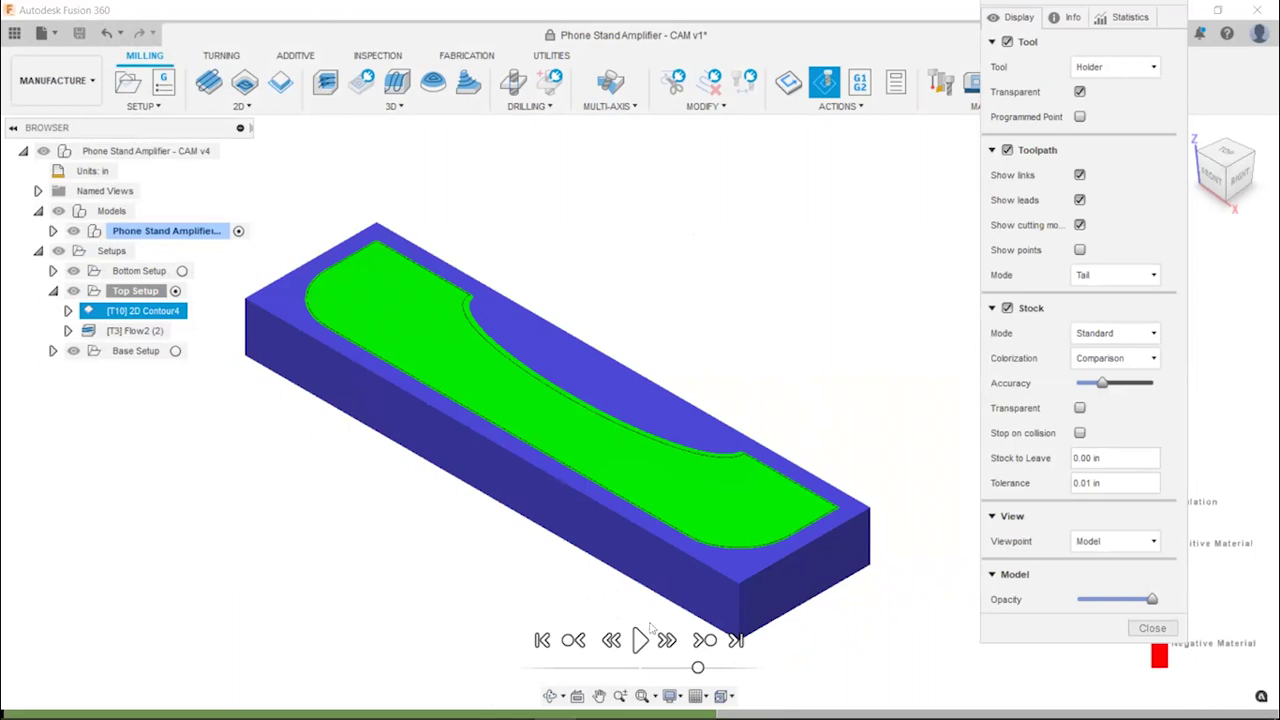
Play the Top Setup simulation to watch the Flow recess cut (0:10:07 machining), then close it
click(646, 638)
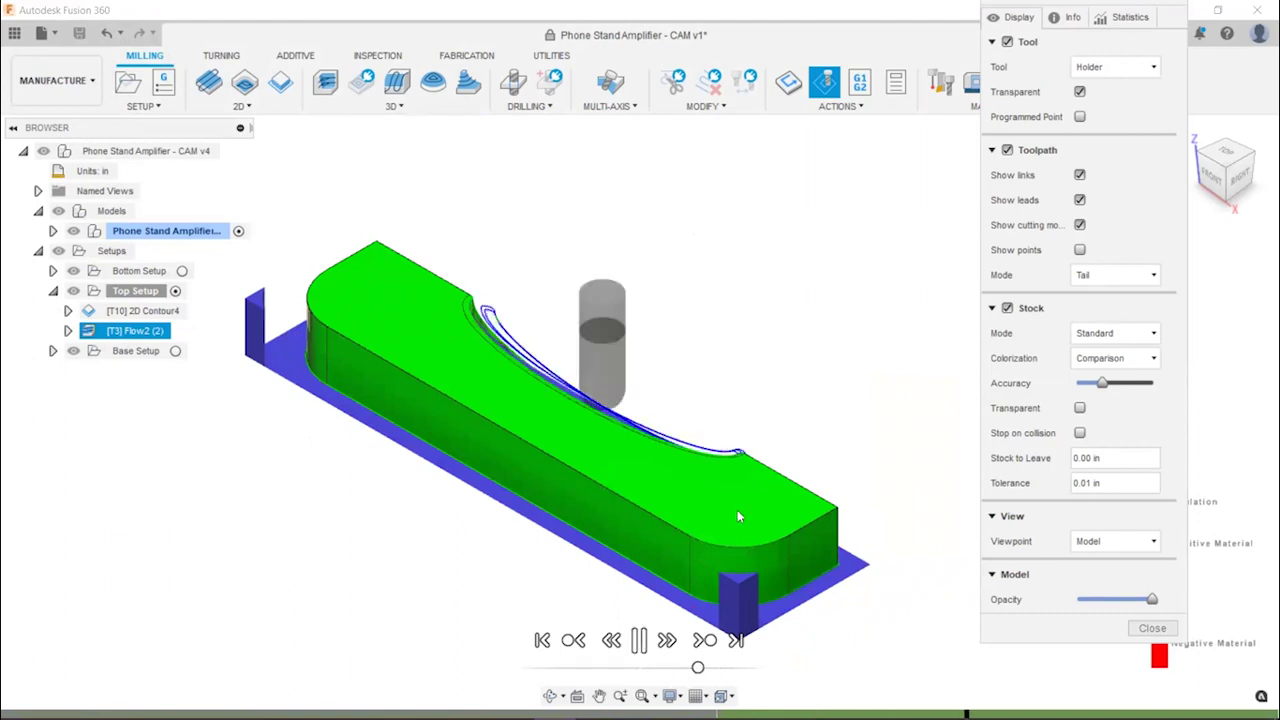
shift+middle_drag(703, 464, 795, 450)
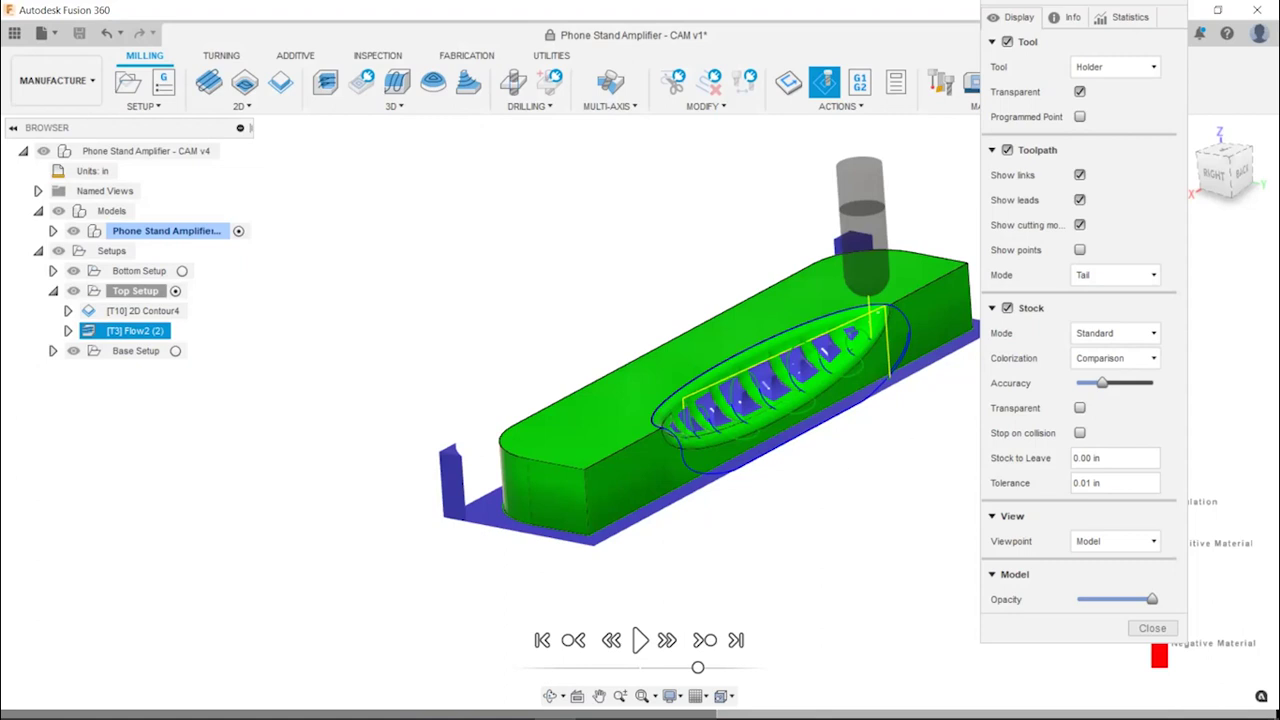
click(1153, 629)
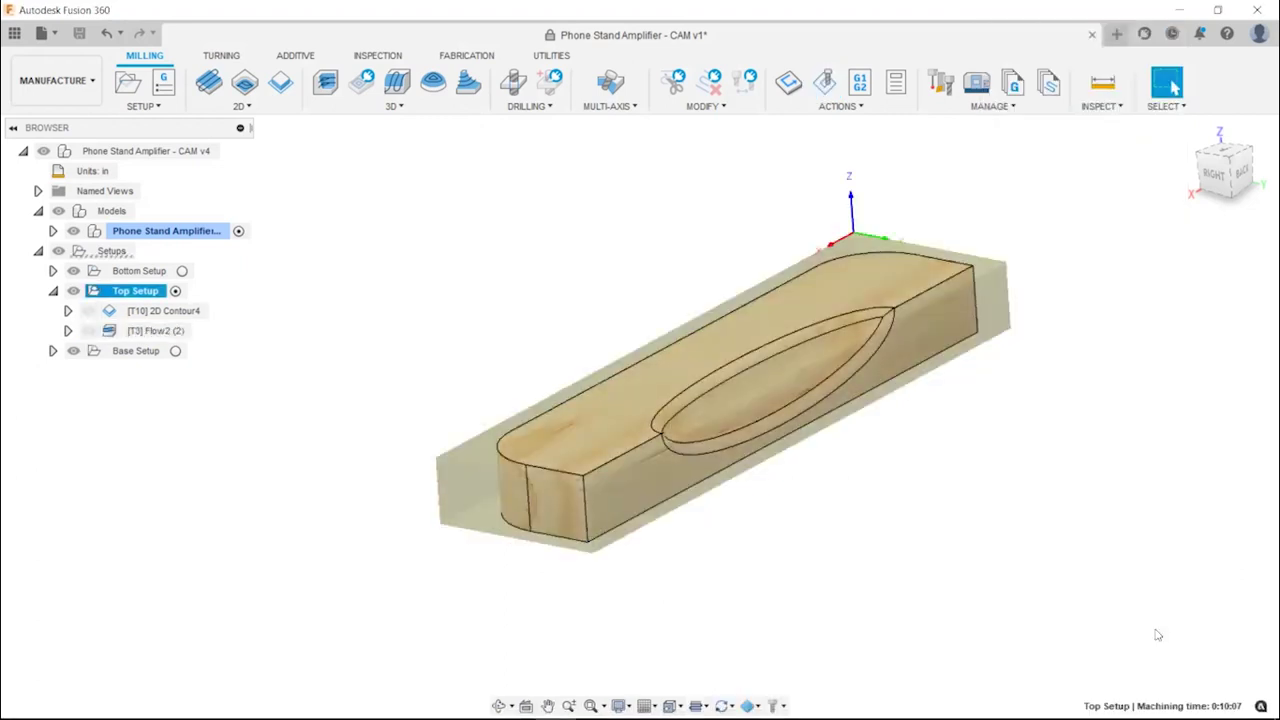
click(1228, 34)
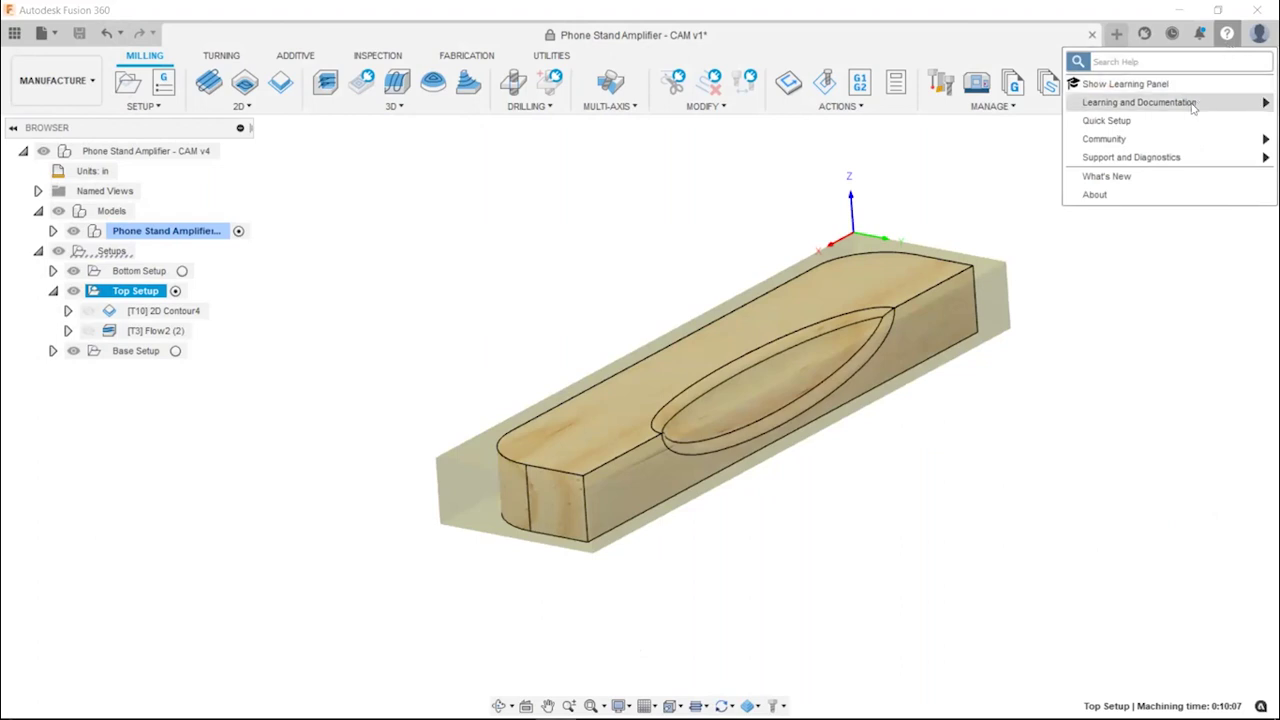
mouse_move(1192, 106)
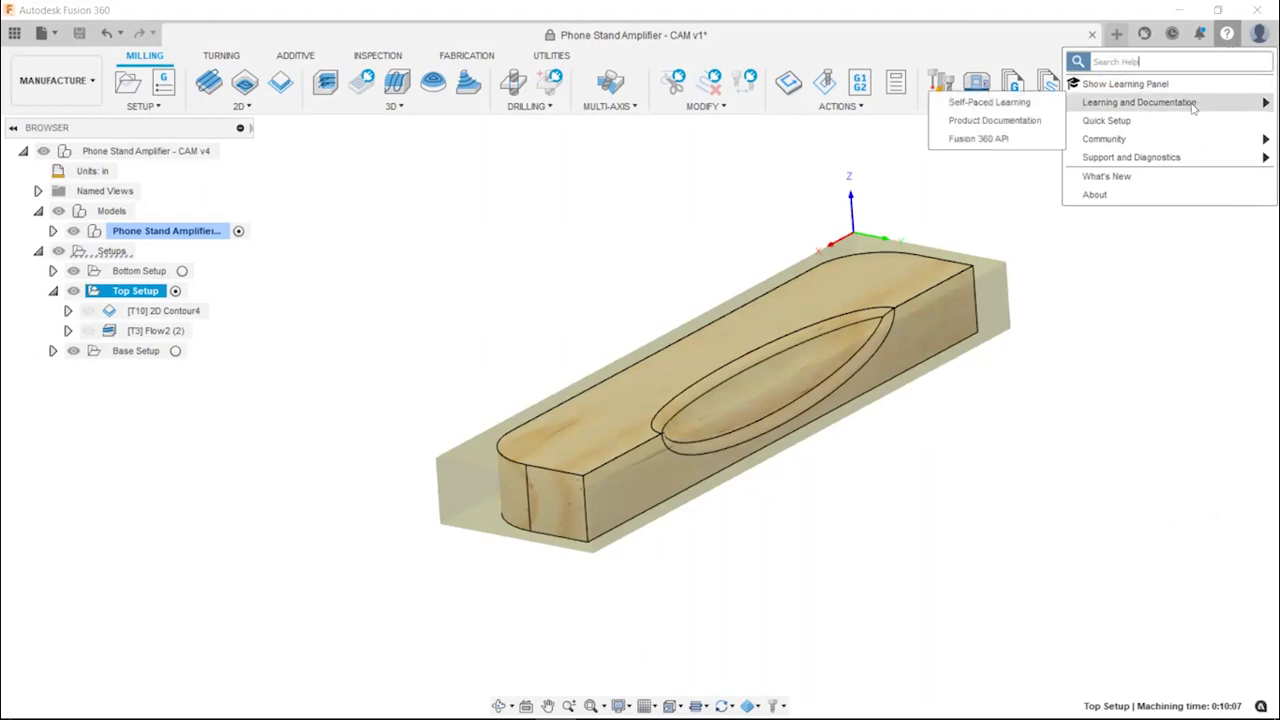
click(1043, 108)
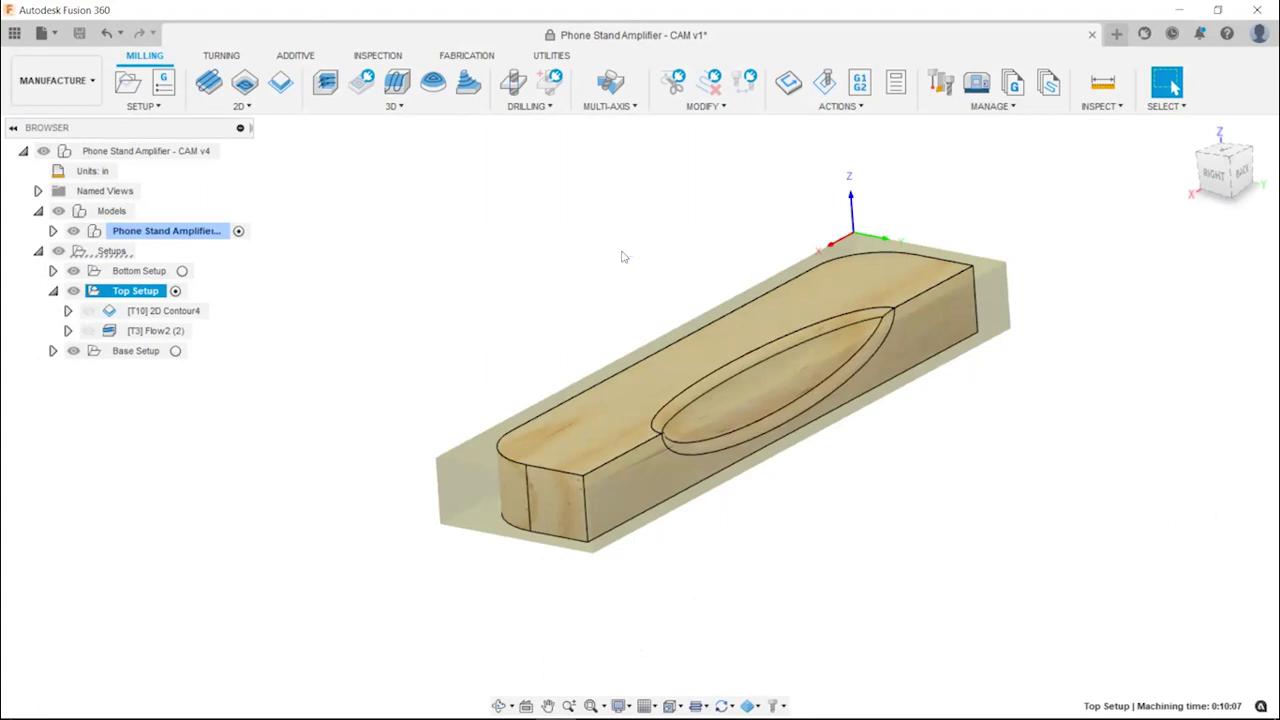